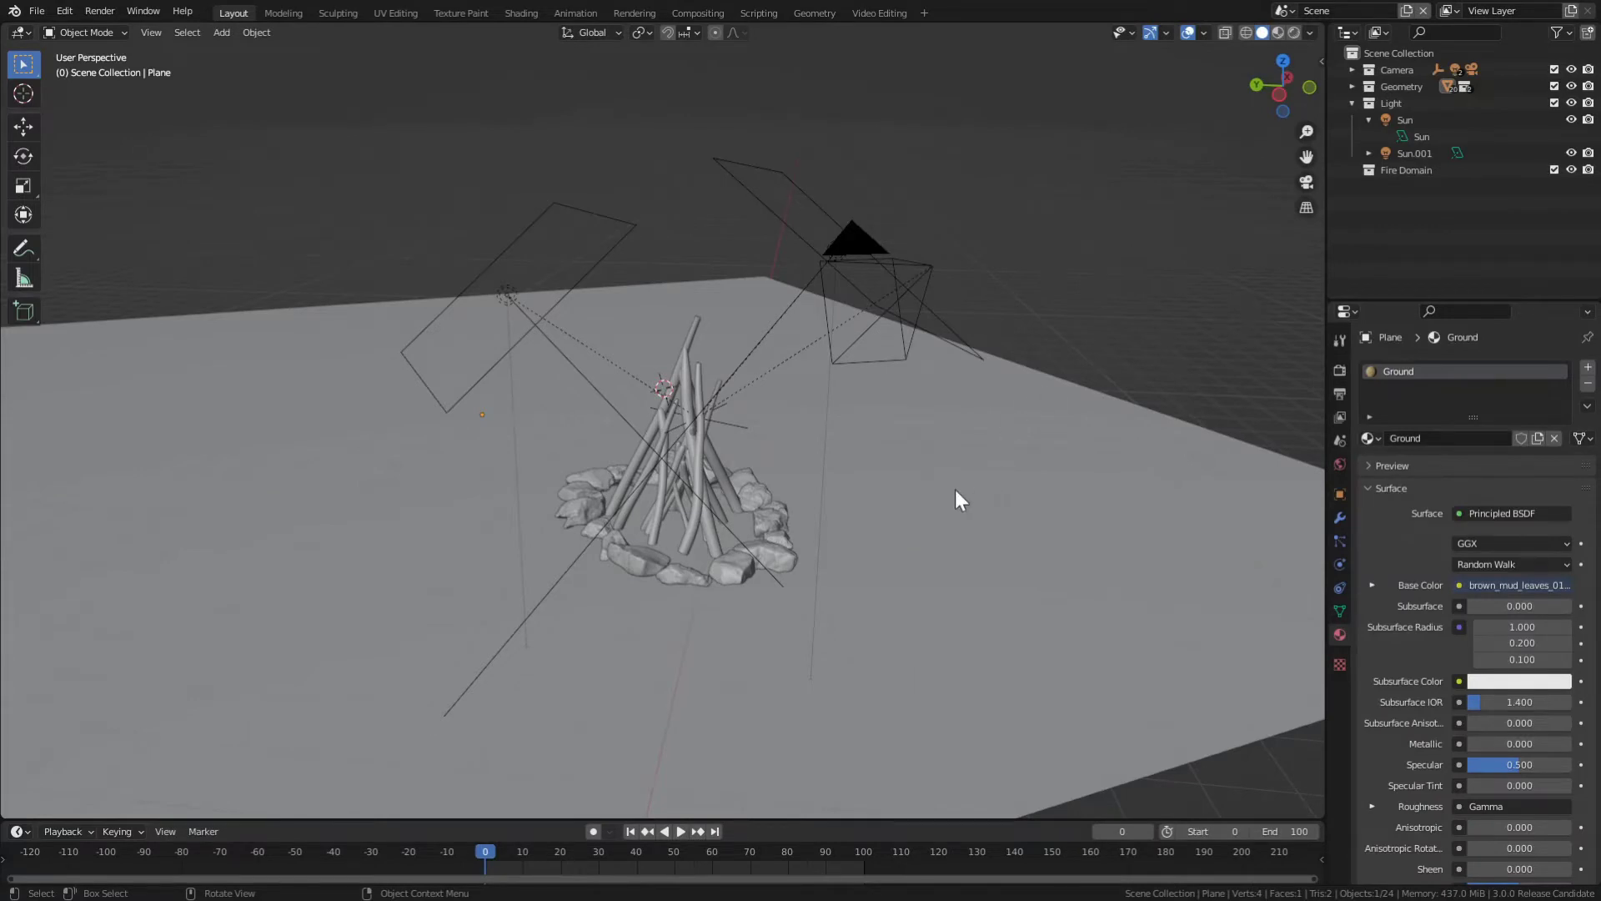
View the campfire in Rendered shading through the scene camera and play the fire to frame 95.
middle_click_drag(955, 490, 834, 576)
scroll(861, 494, "up", 3)
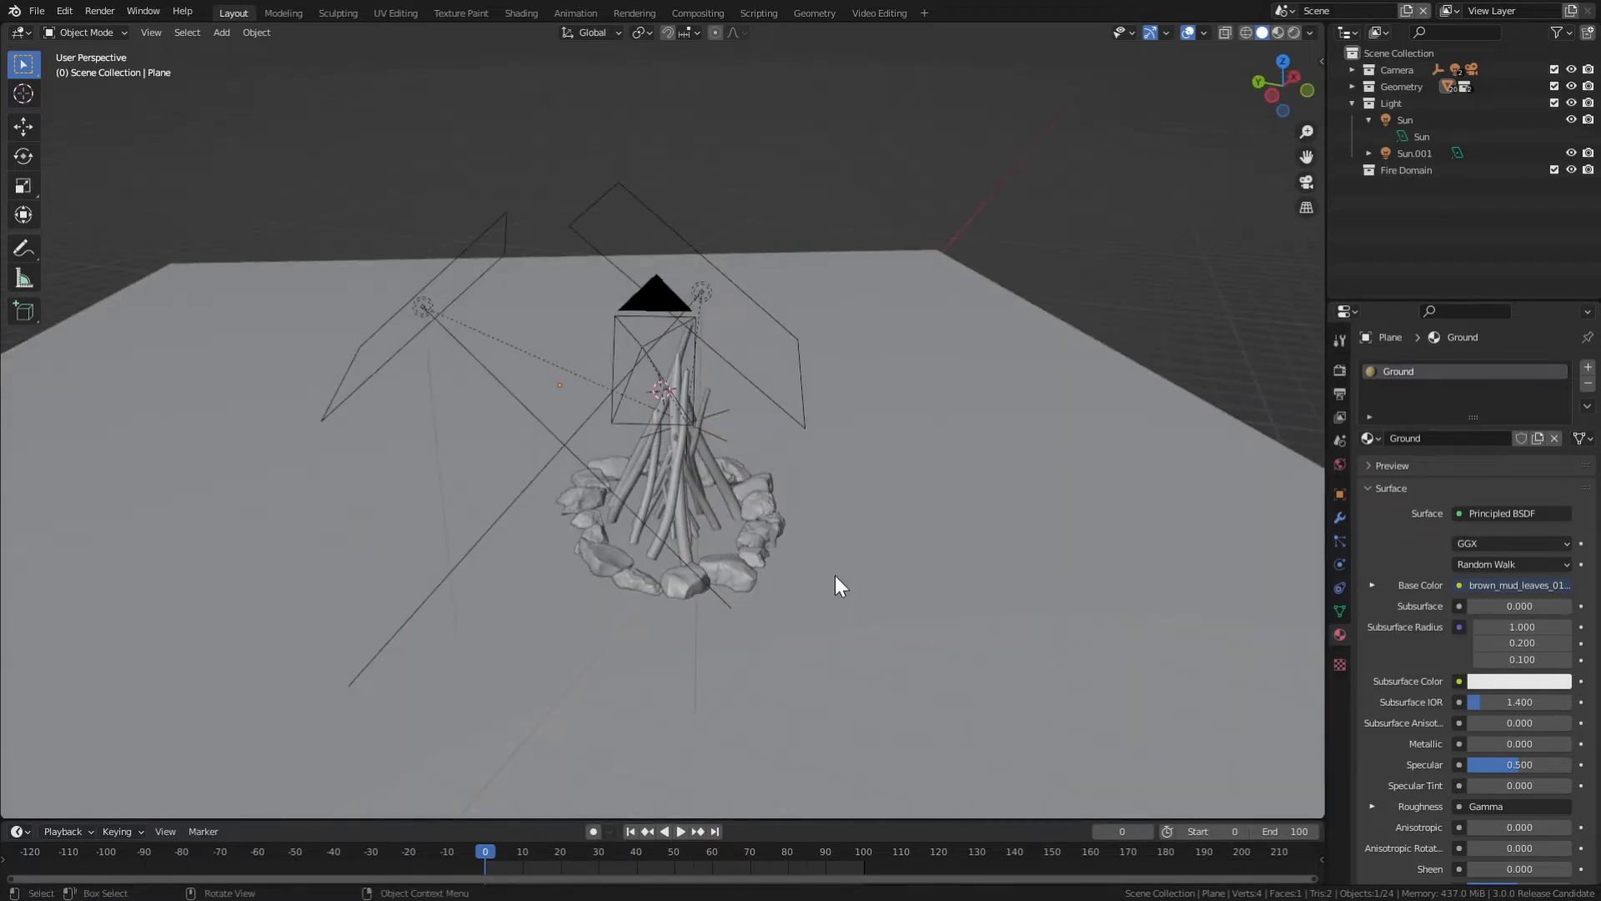
key("z")
left_click(828, 432)
key("KP_0")
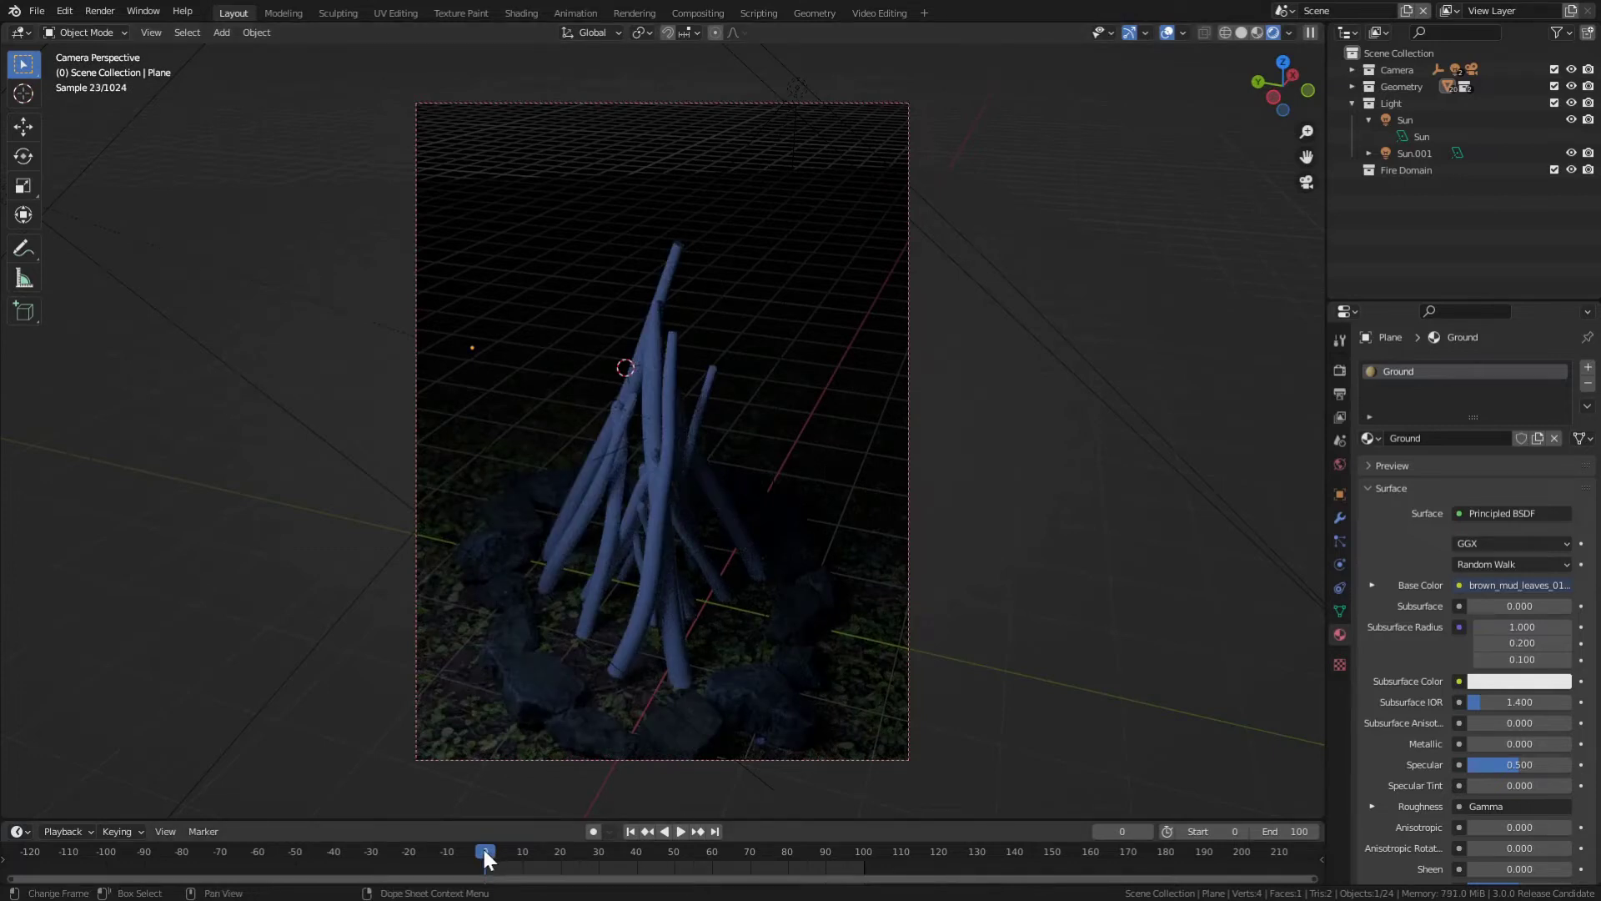
key("space")
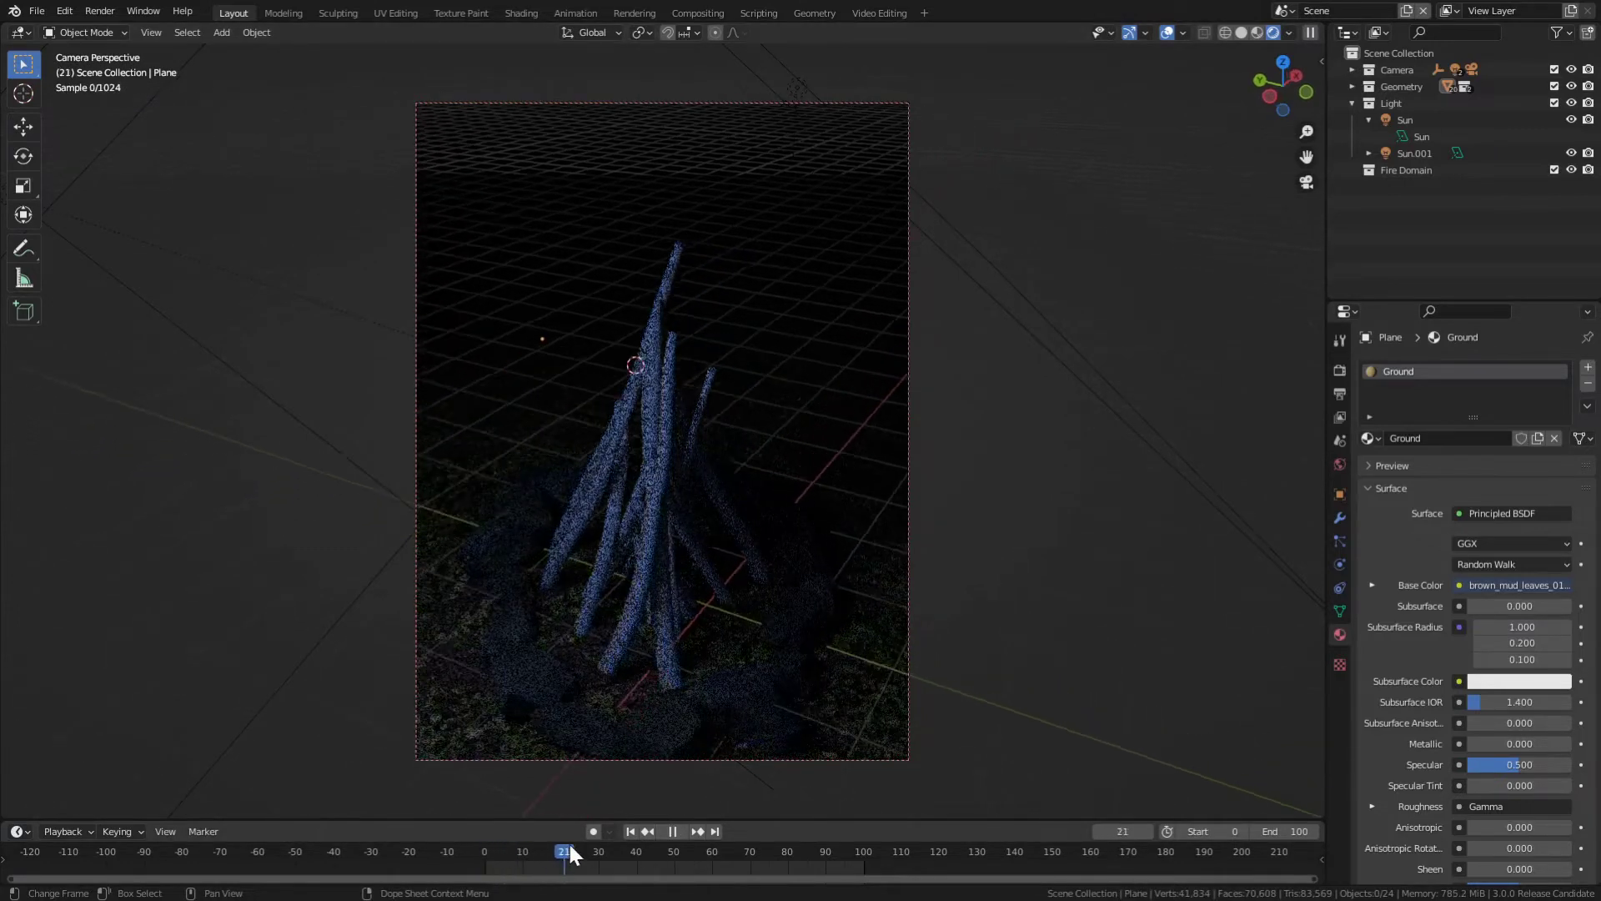
key("space")
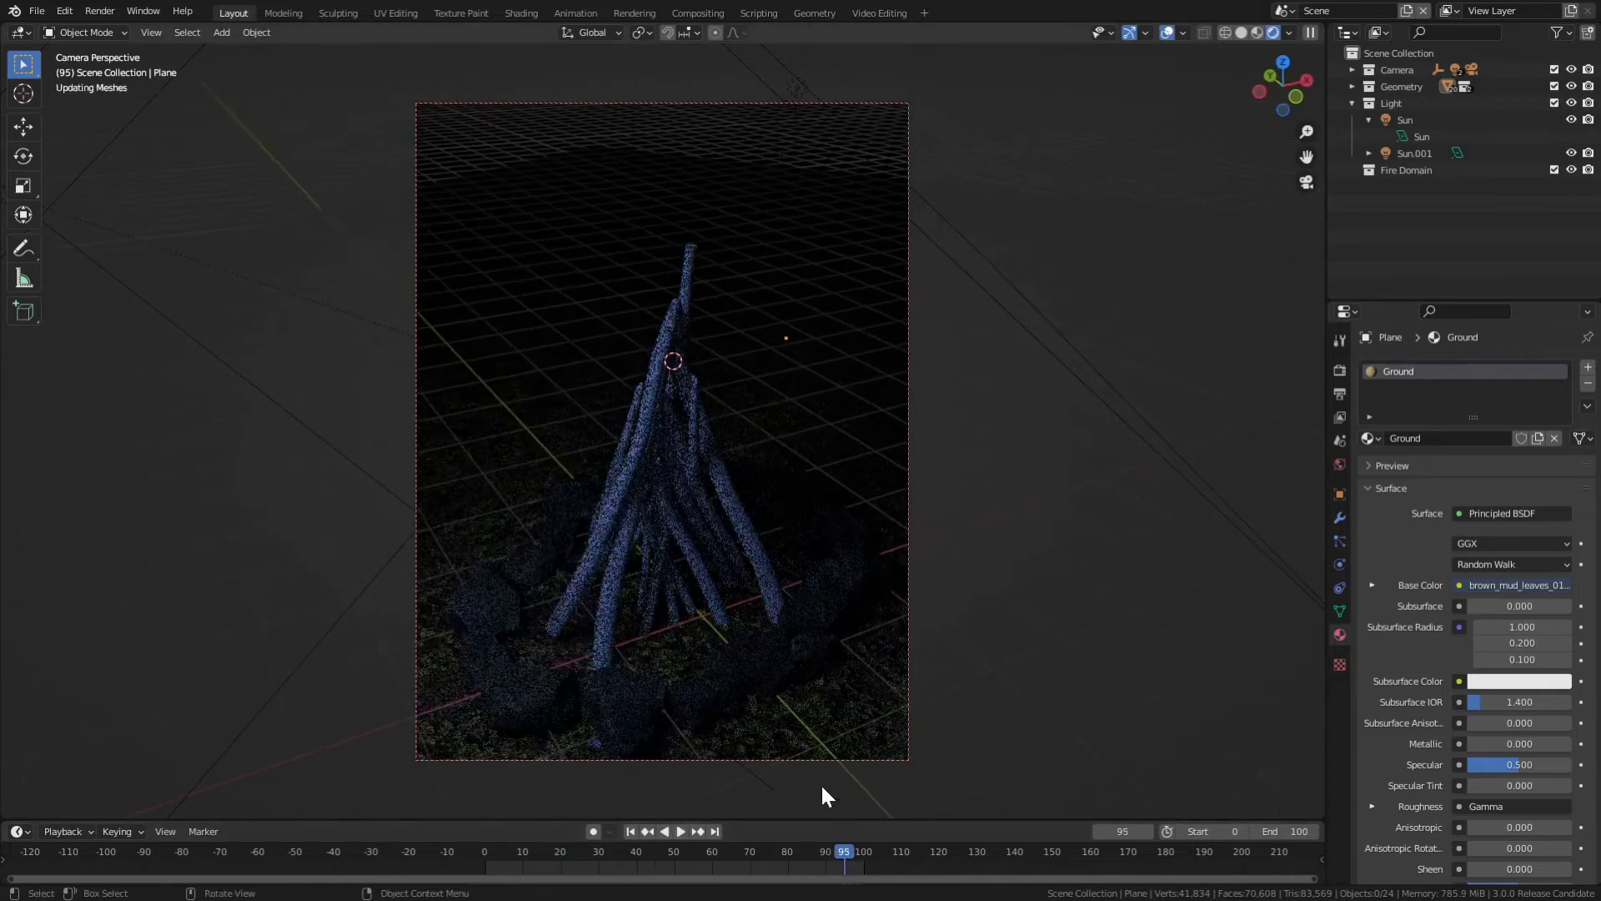
Select a mossy rock, the ground plane and the firewood in turn, then deselect everything.
left_click(776, 632)
left_click(847, 675)
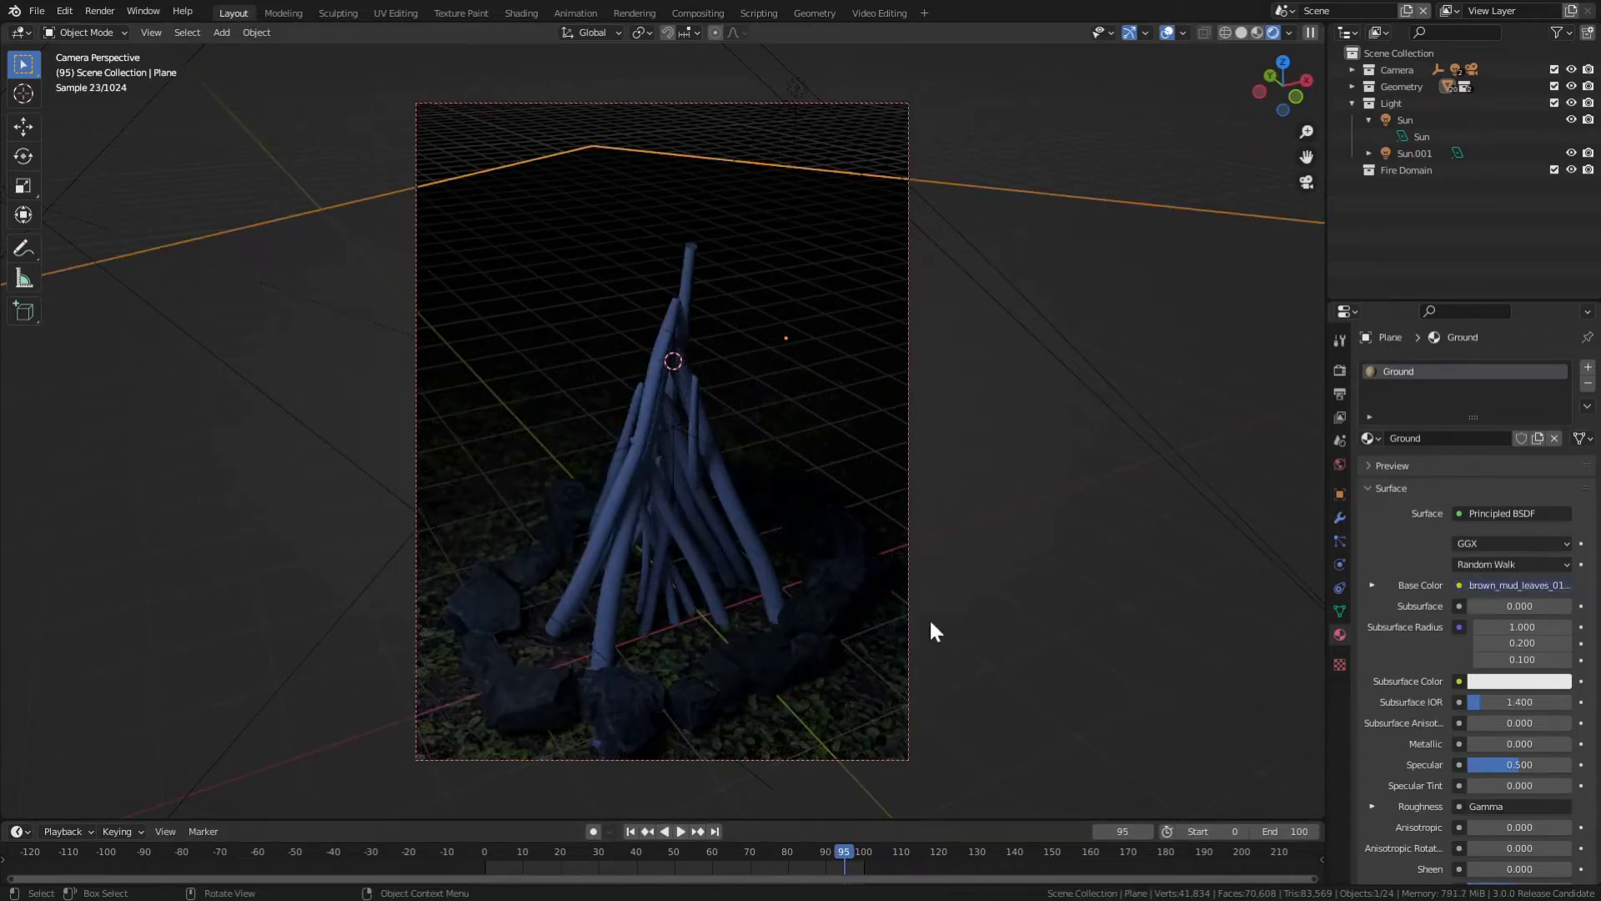
left_click(724, 497)
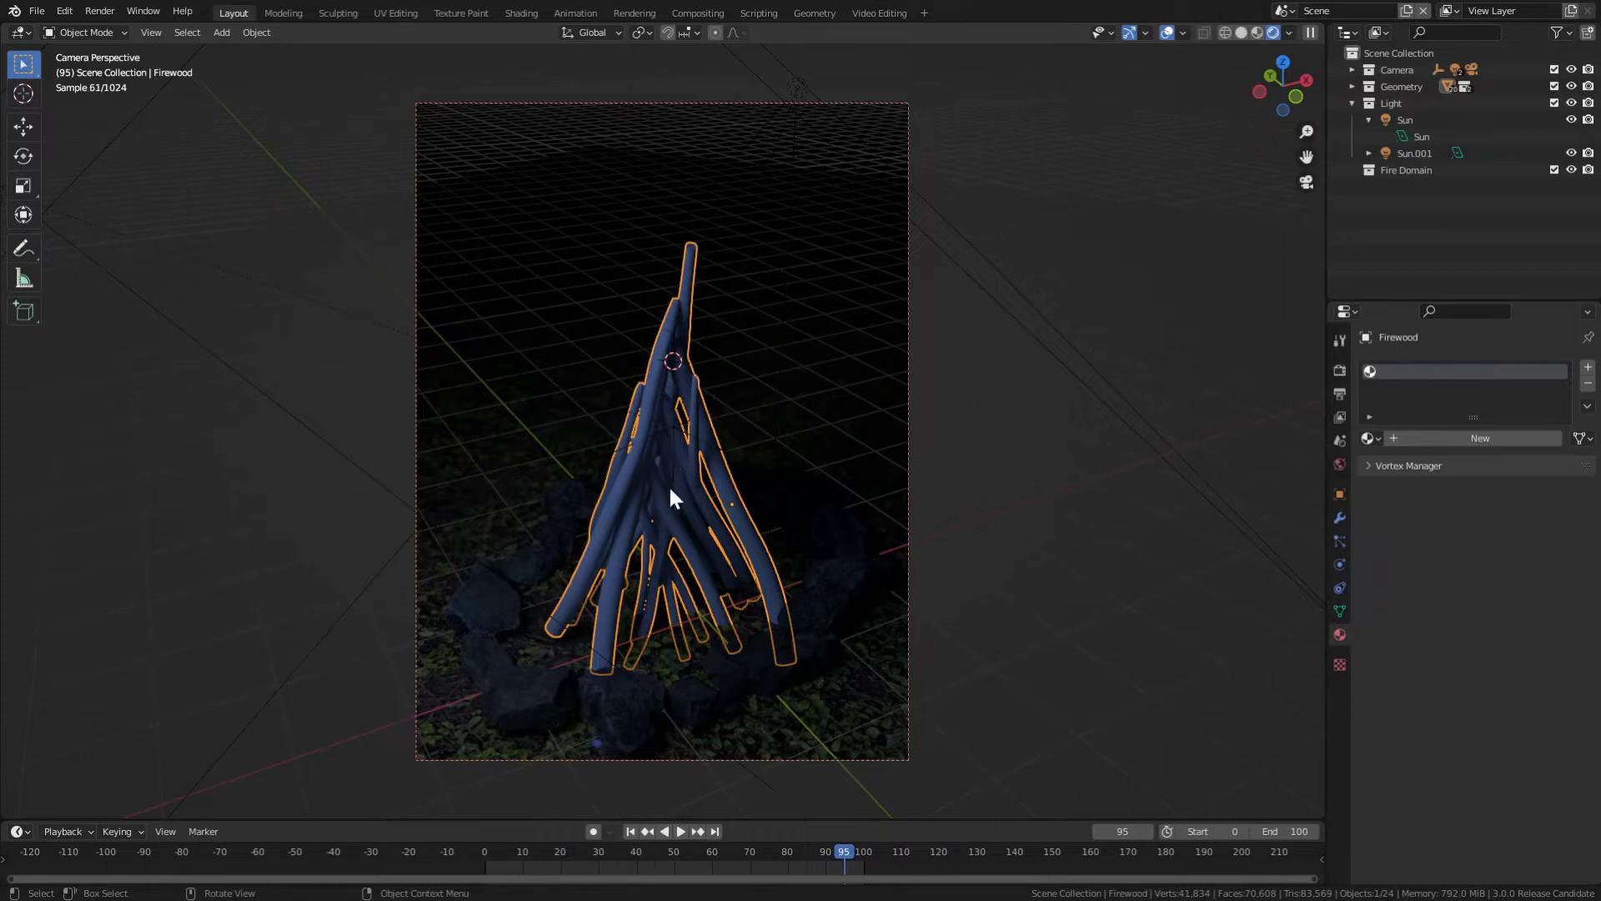
key("alt+a")
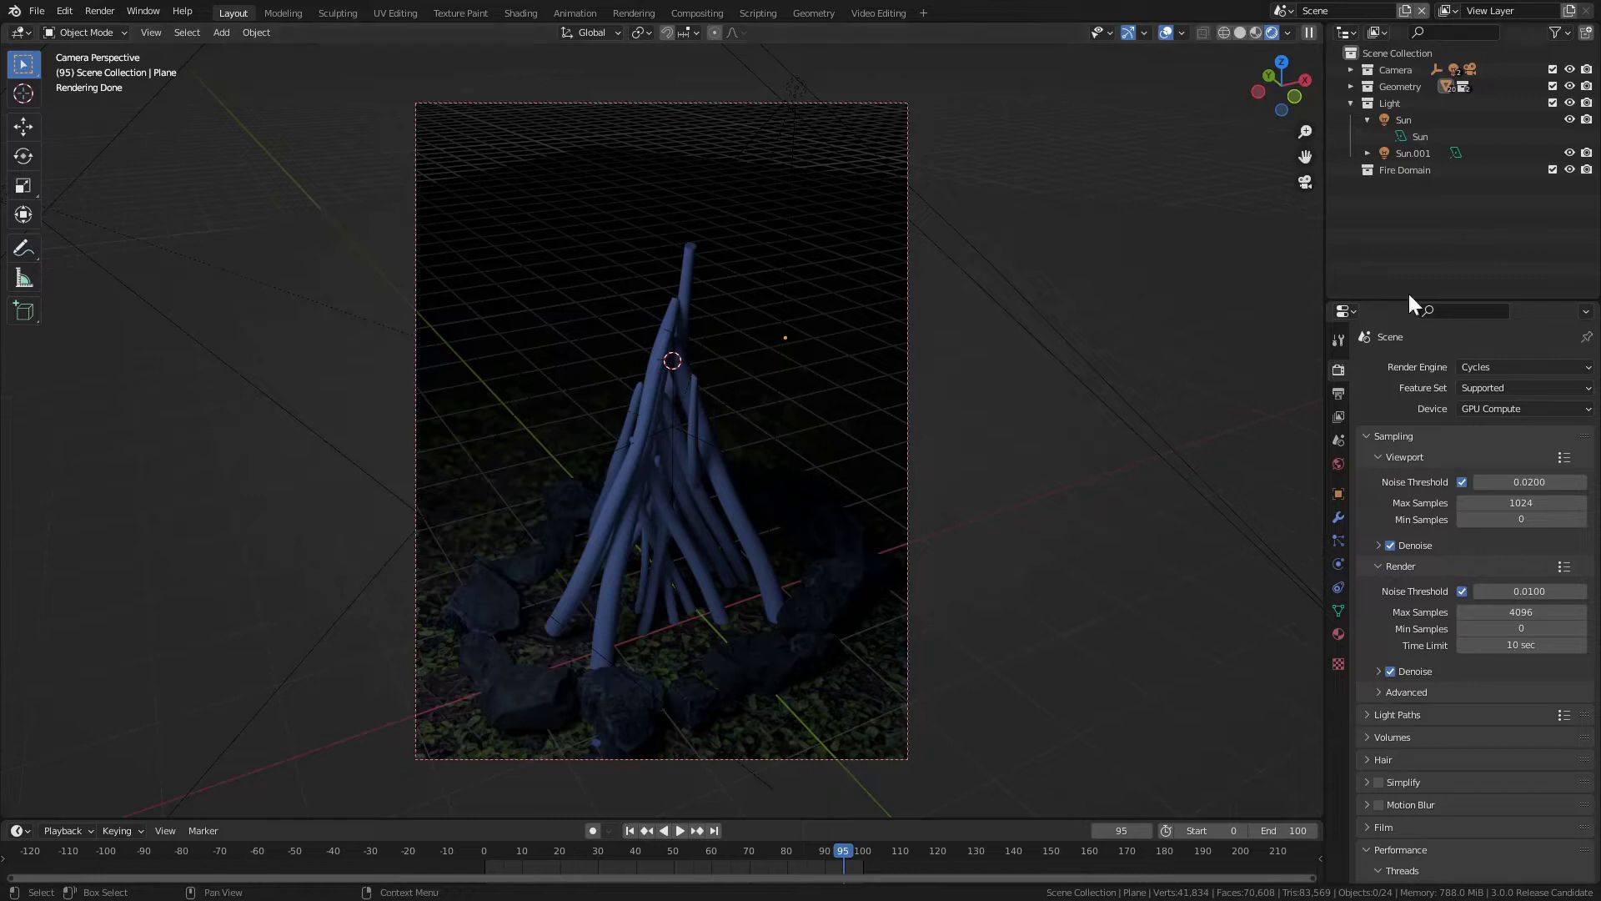
left_click(63, 11)
left_click(141, 267)
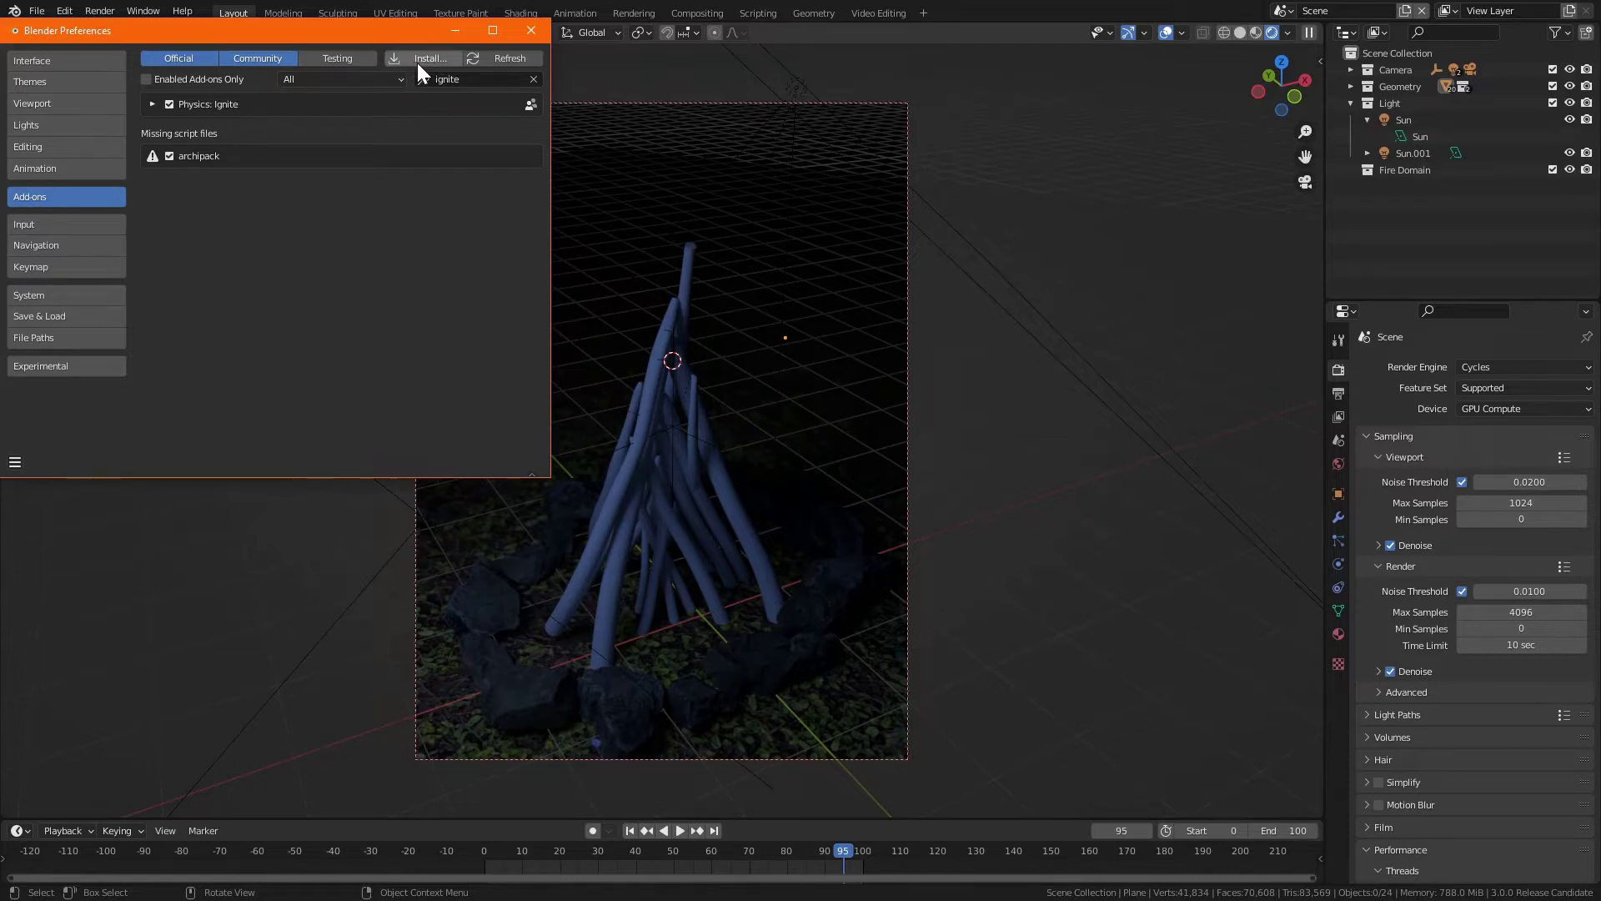
left_click(152, 105)
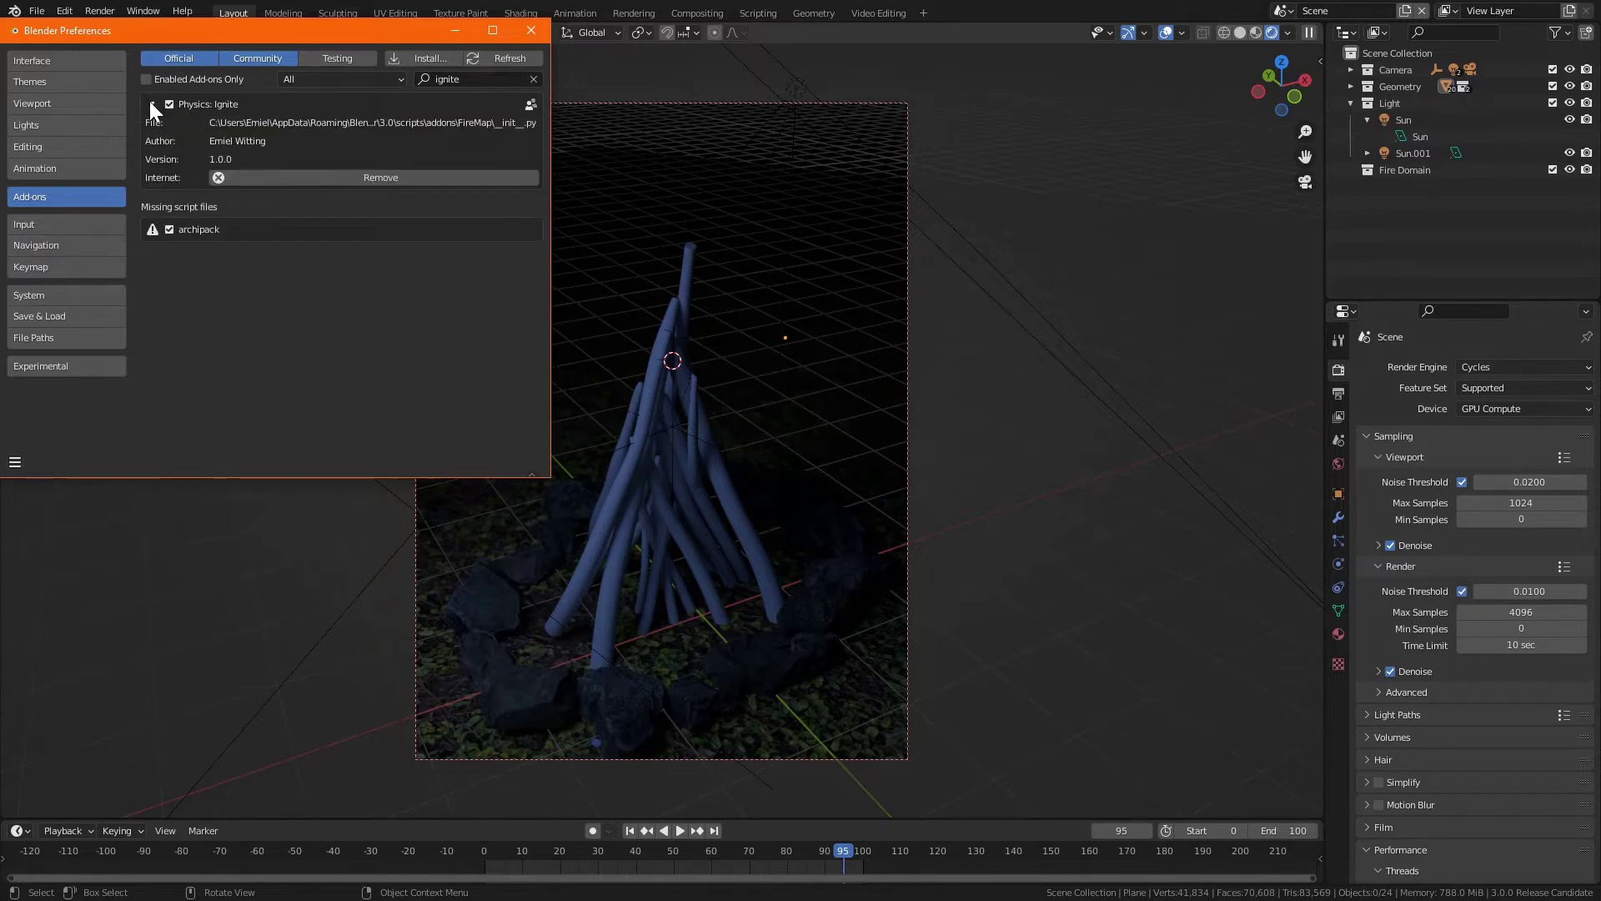
left_click(153, 104)
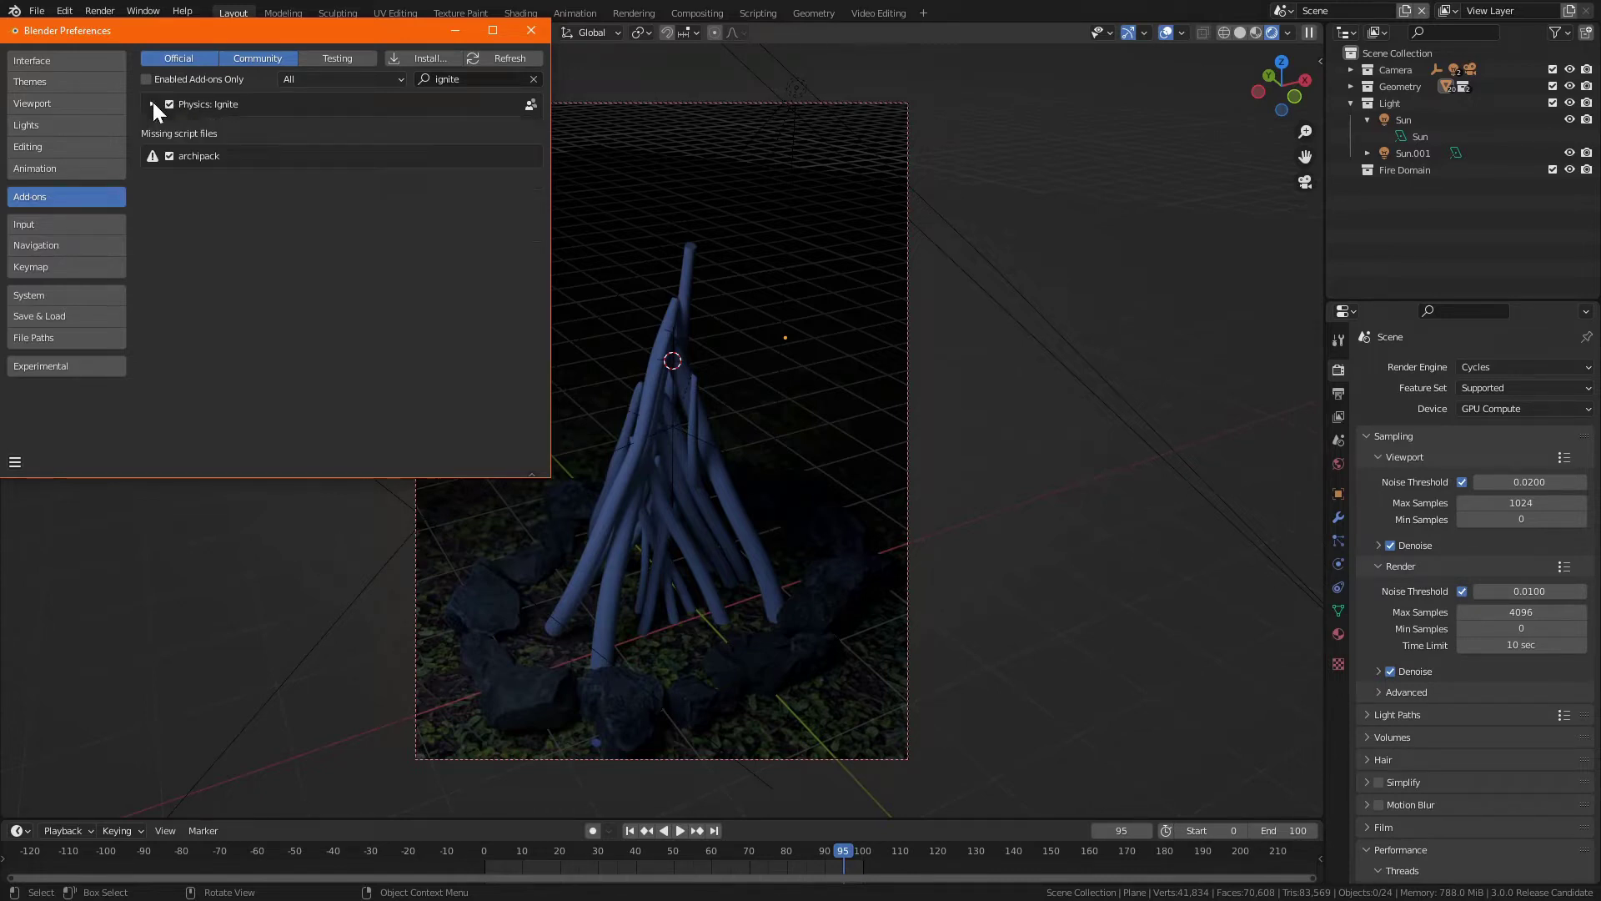
left_click(531, 31)
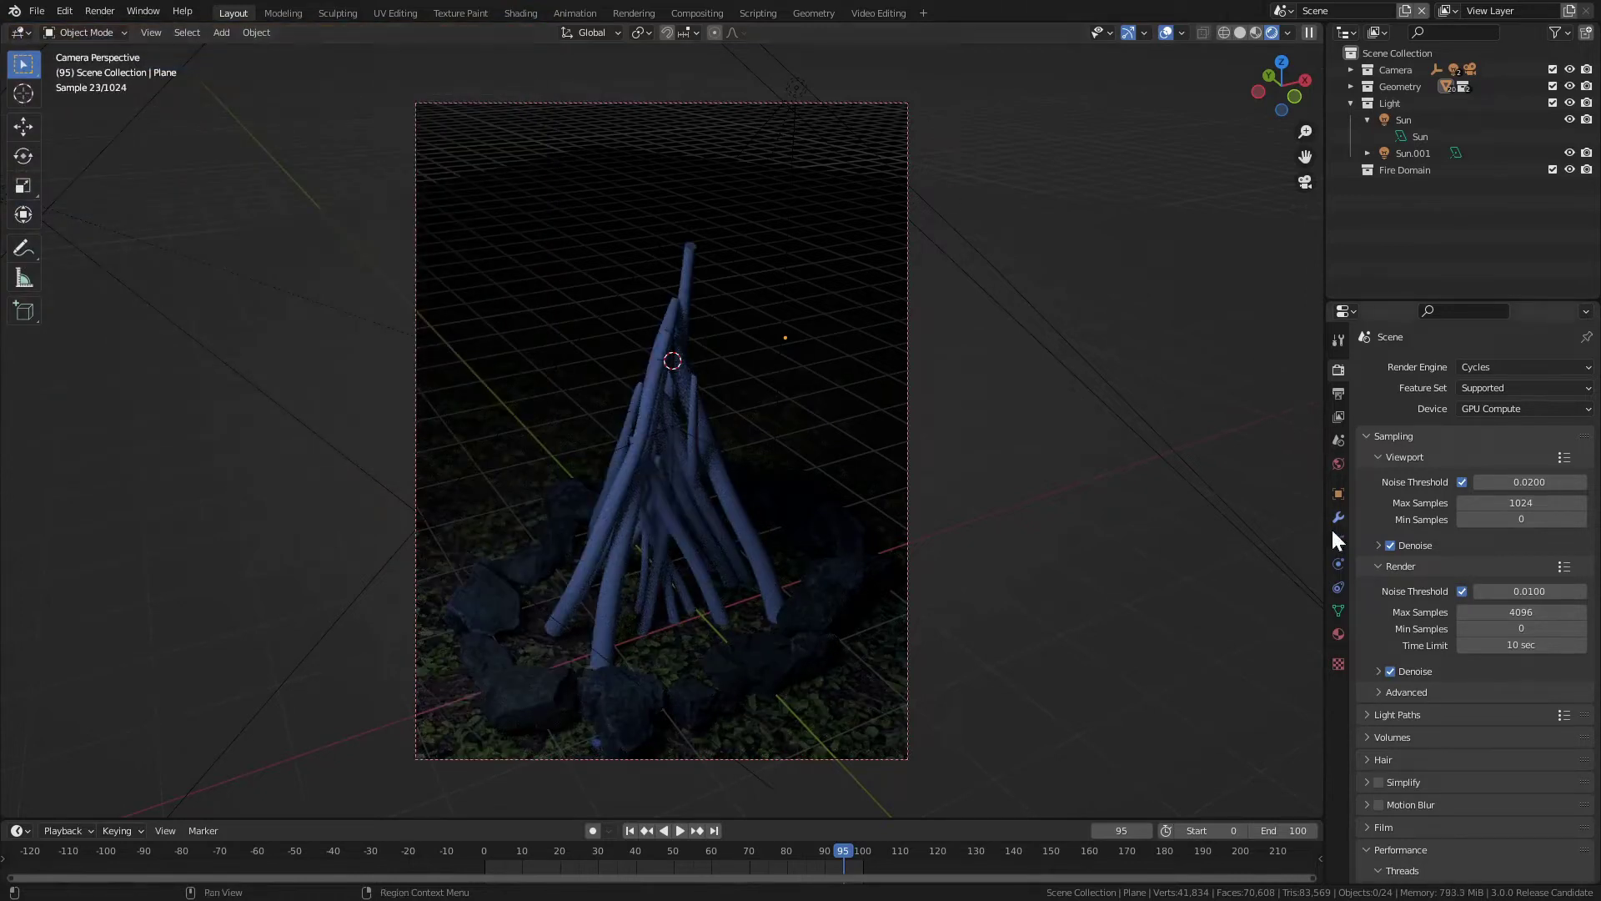
Enable Ignite on the ground plane in its Physics settings.
left_click(1335, 563)
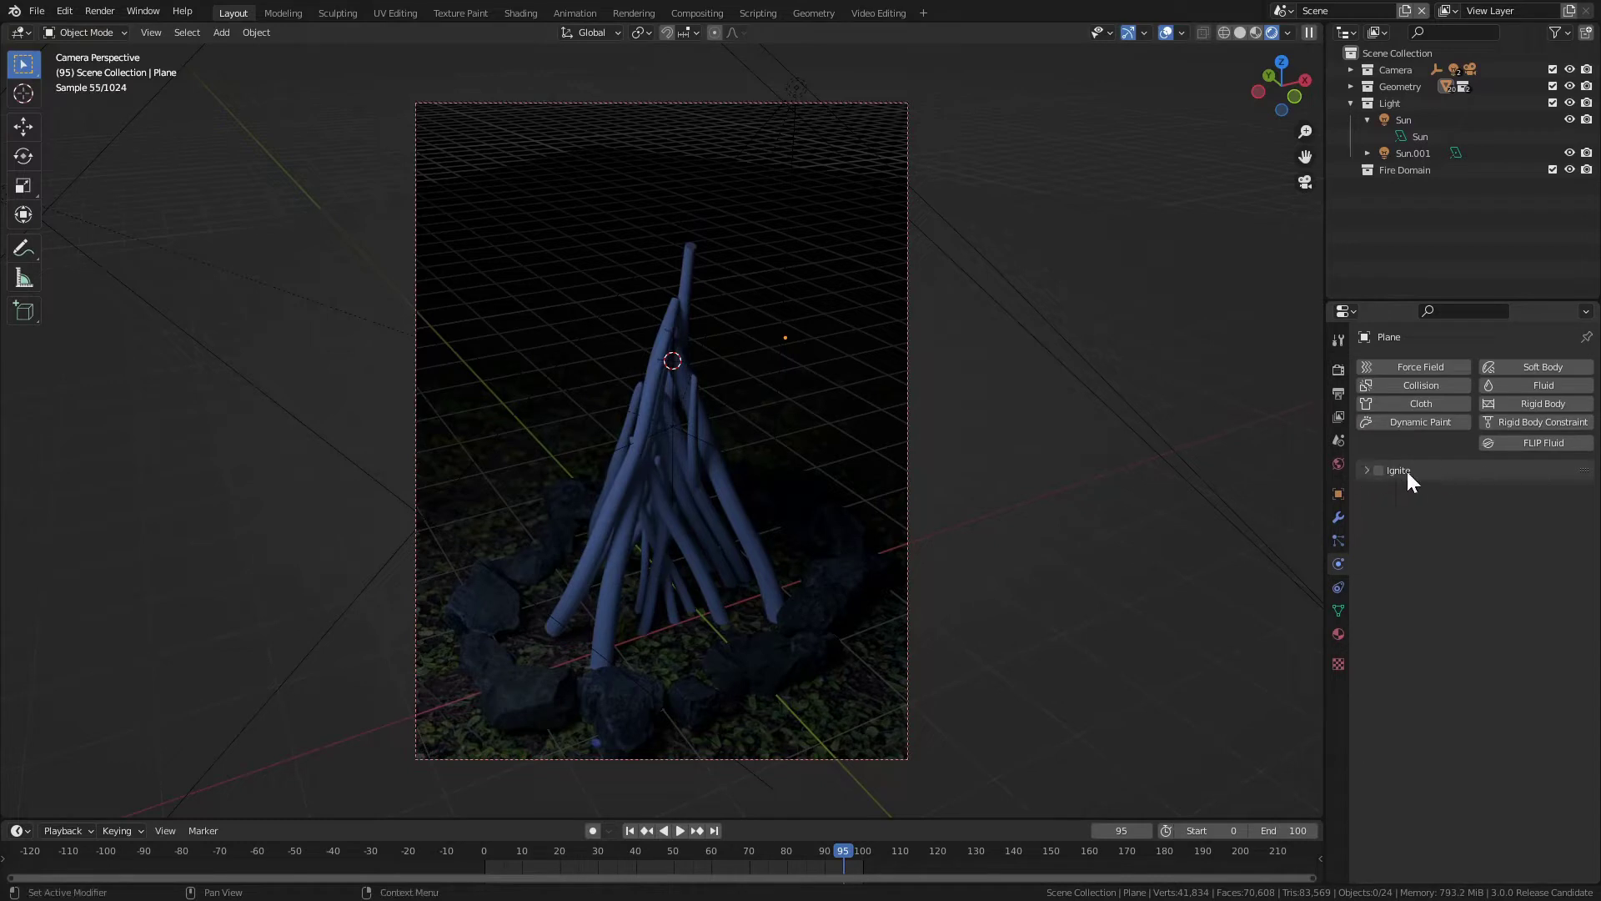
left_click(1365, 470)
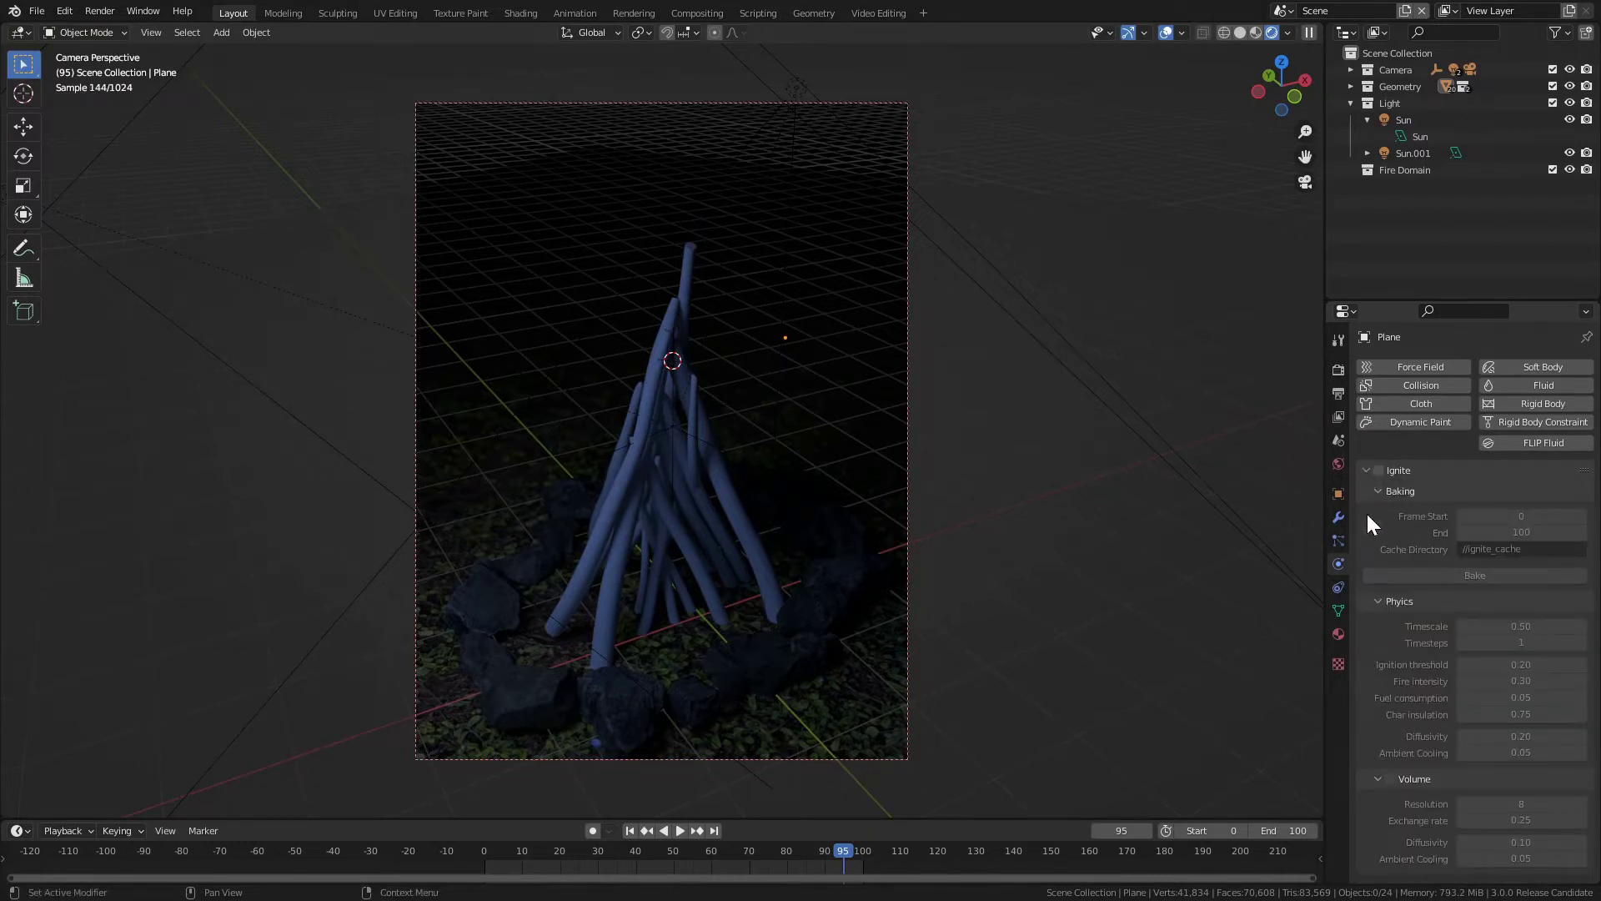
left_click(1379, 472)
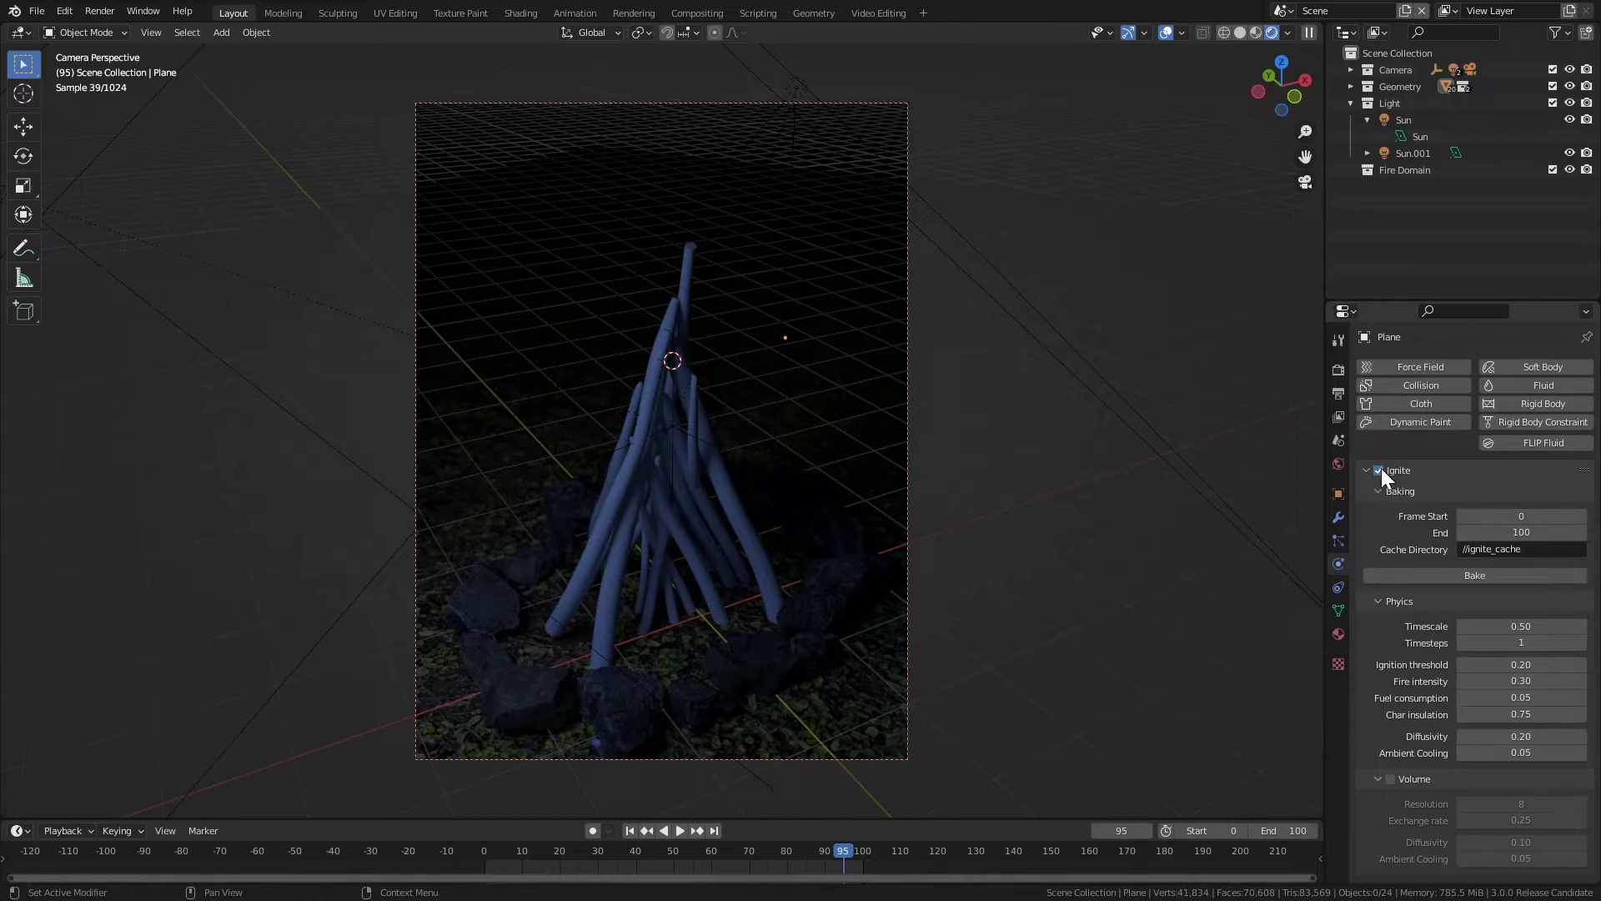
left_click(1380, 469)
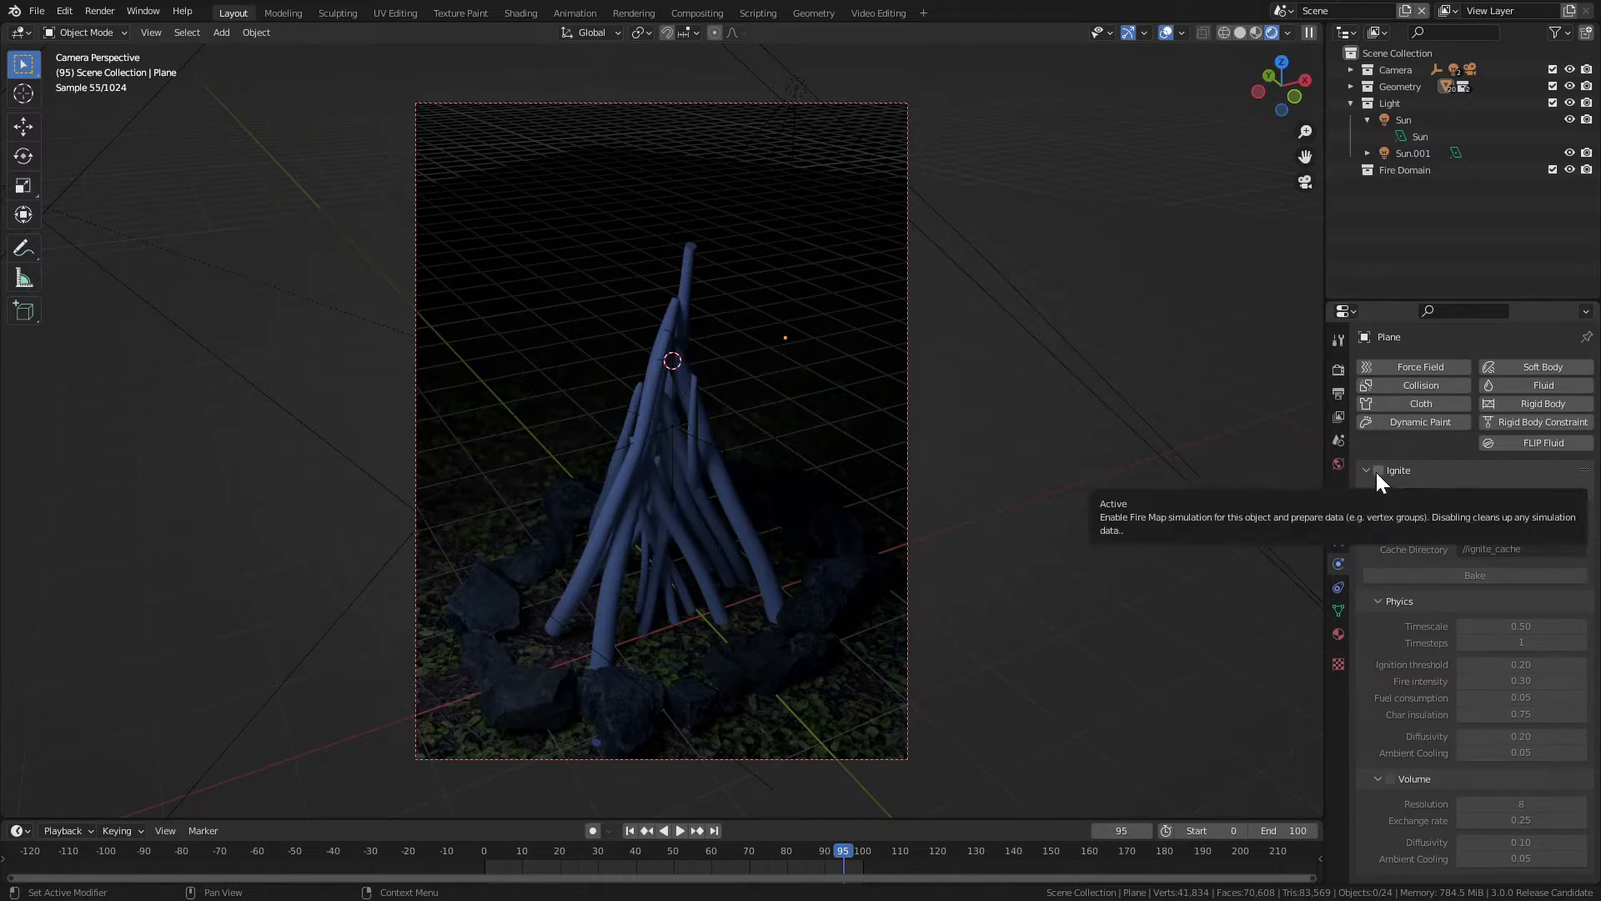
left_click(1377, 471)
Inspect the plane's ignite_heat and ignite_fuel vertex groups.
left_click(1336, 610)
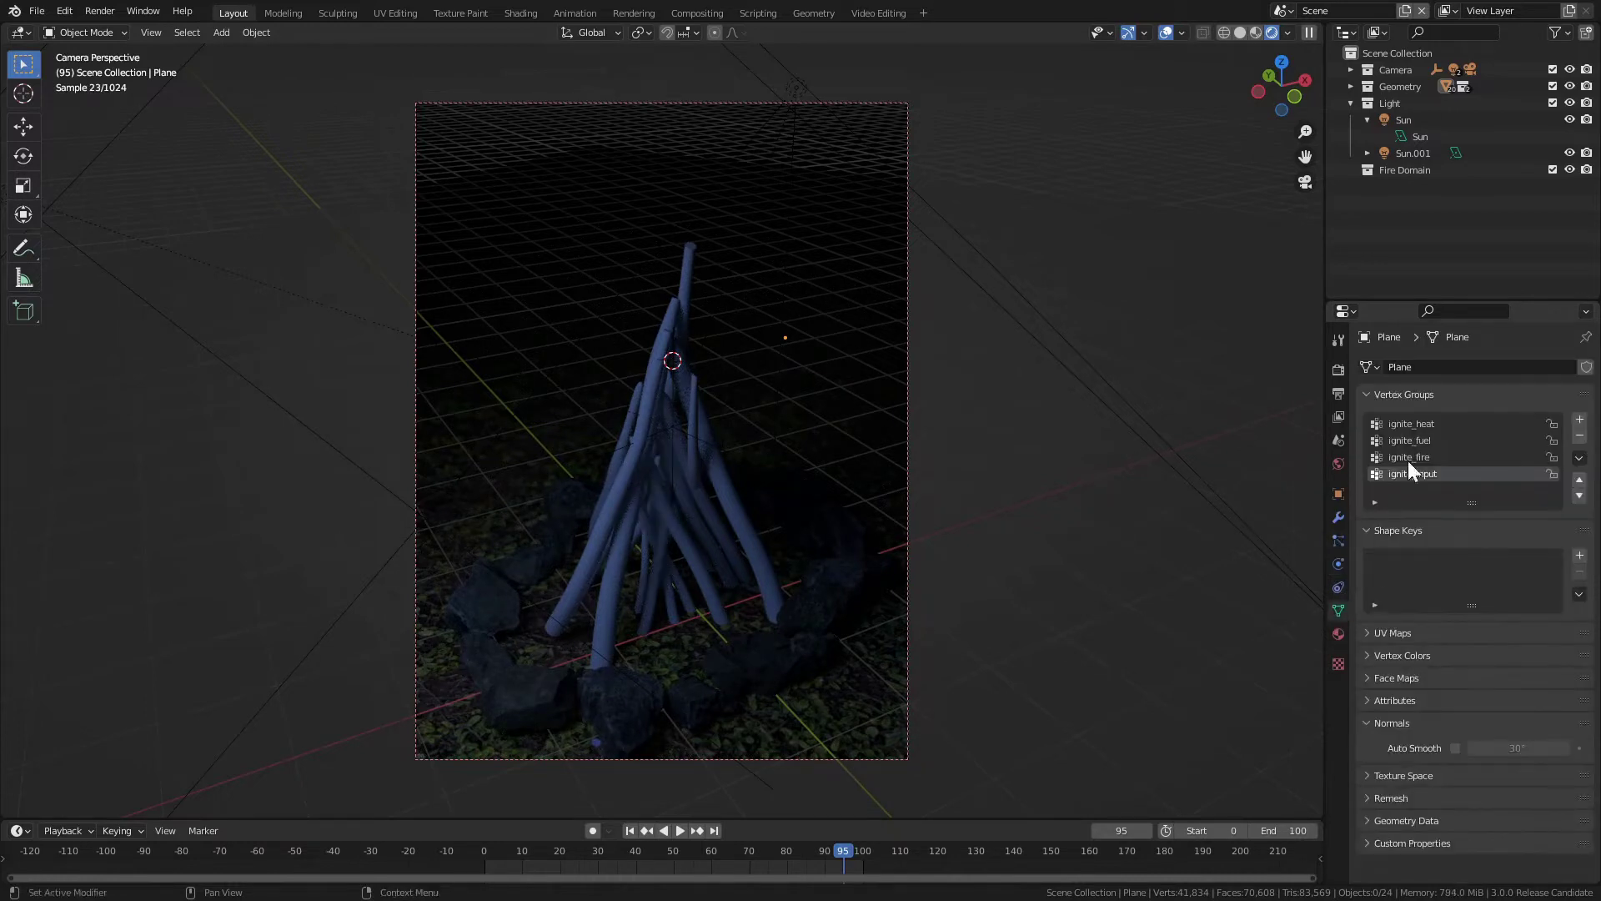
left_click(1412, 423)
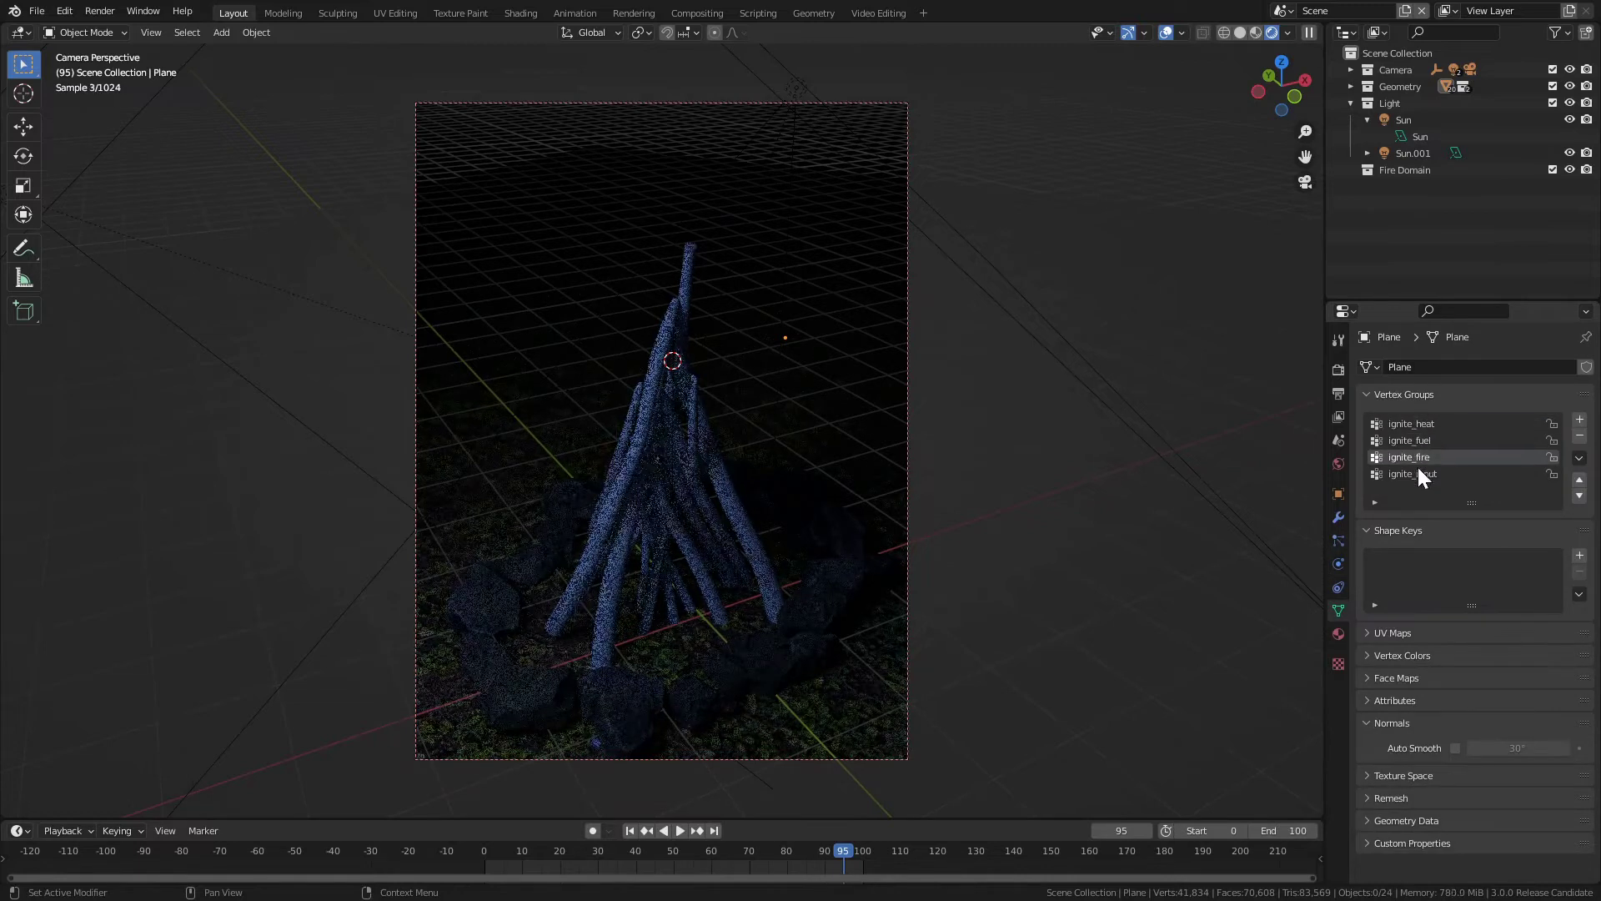
left_click(1419, 440)
left_click(1423, 422)
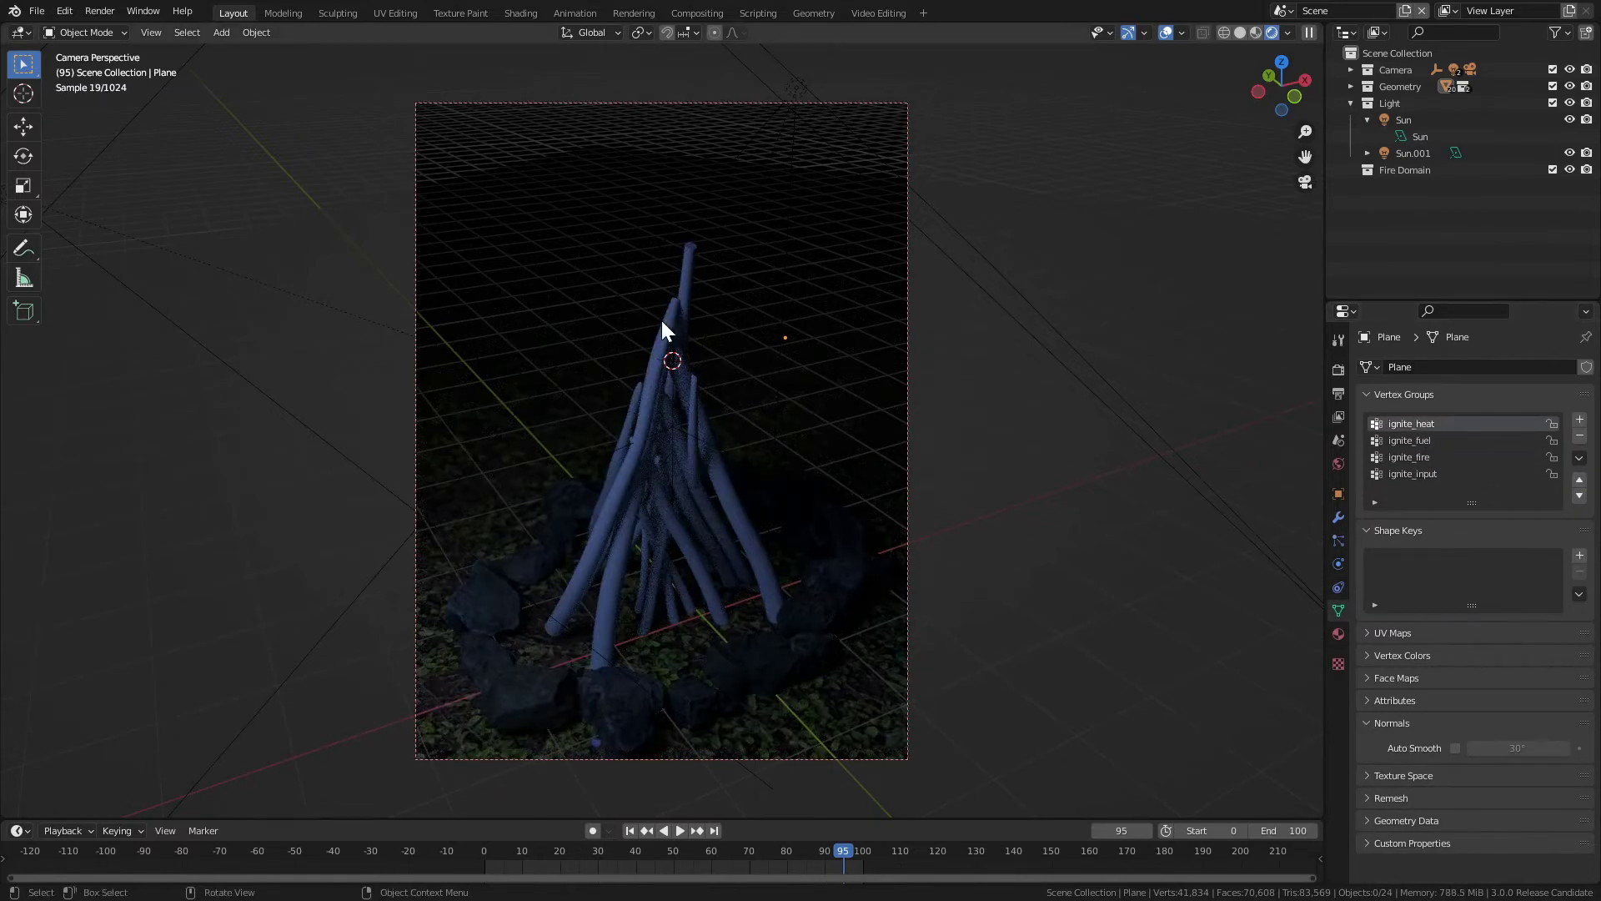
Turn Ignite off on the ground plane, recheck its vertex groups, and select the firewood.
left_click(1338, 564)
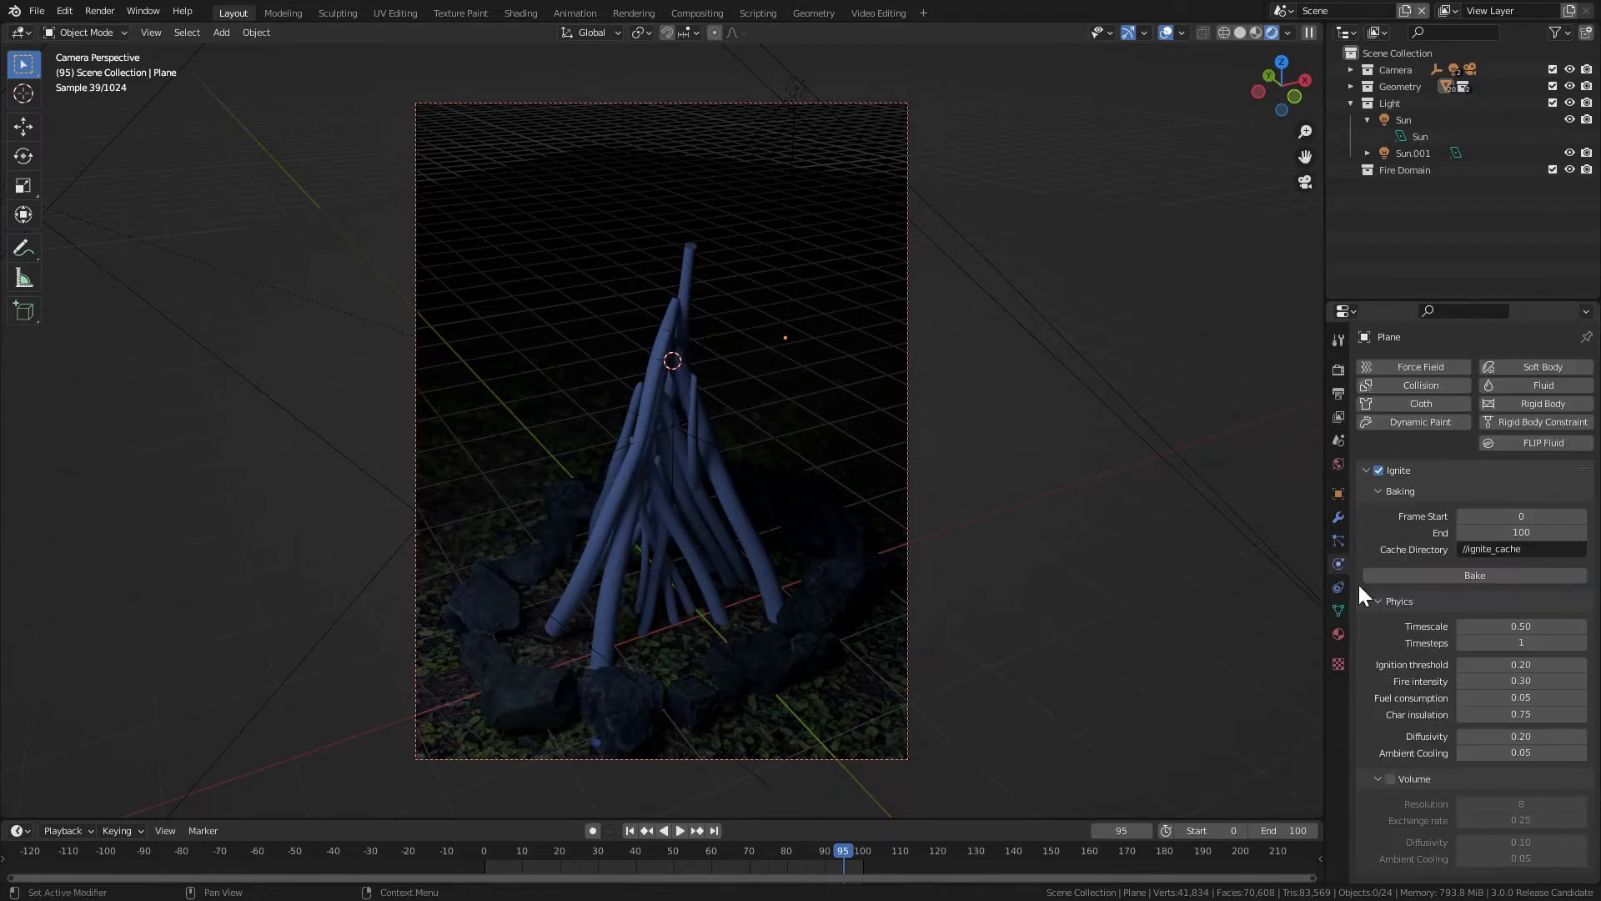
left_click(1377, 471)
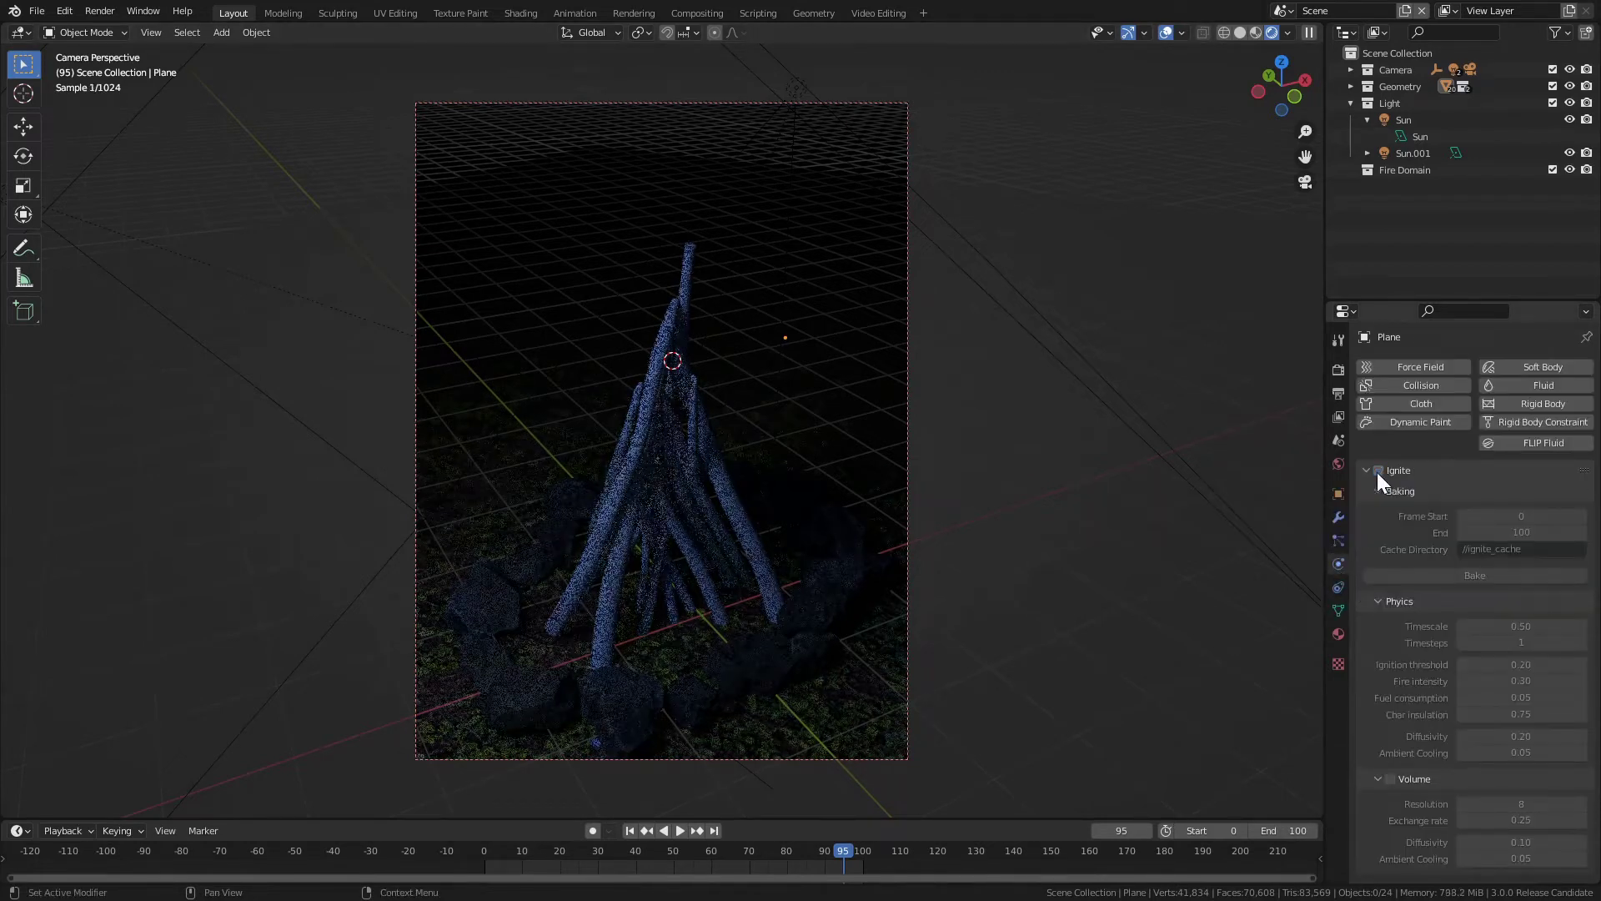
left_click(1338, 610)
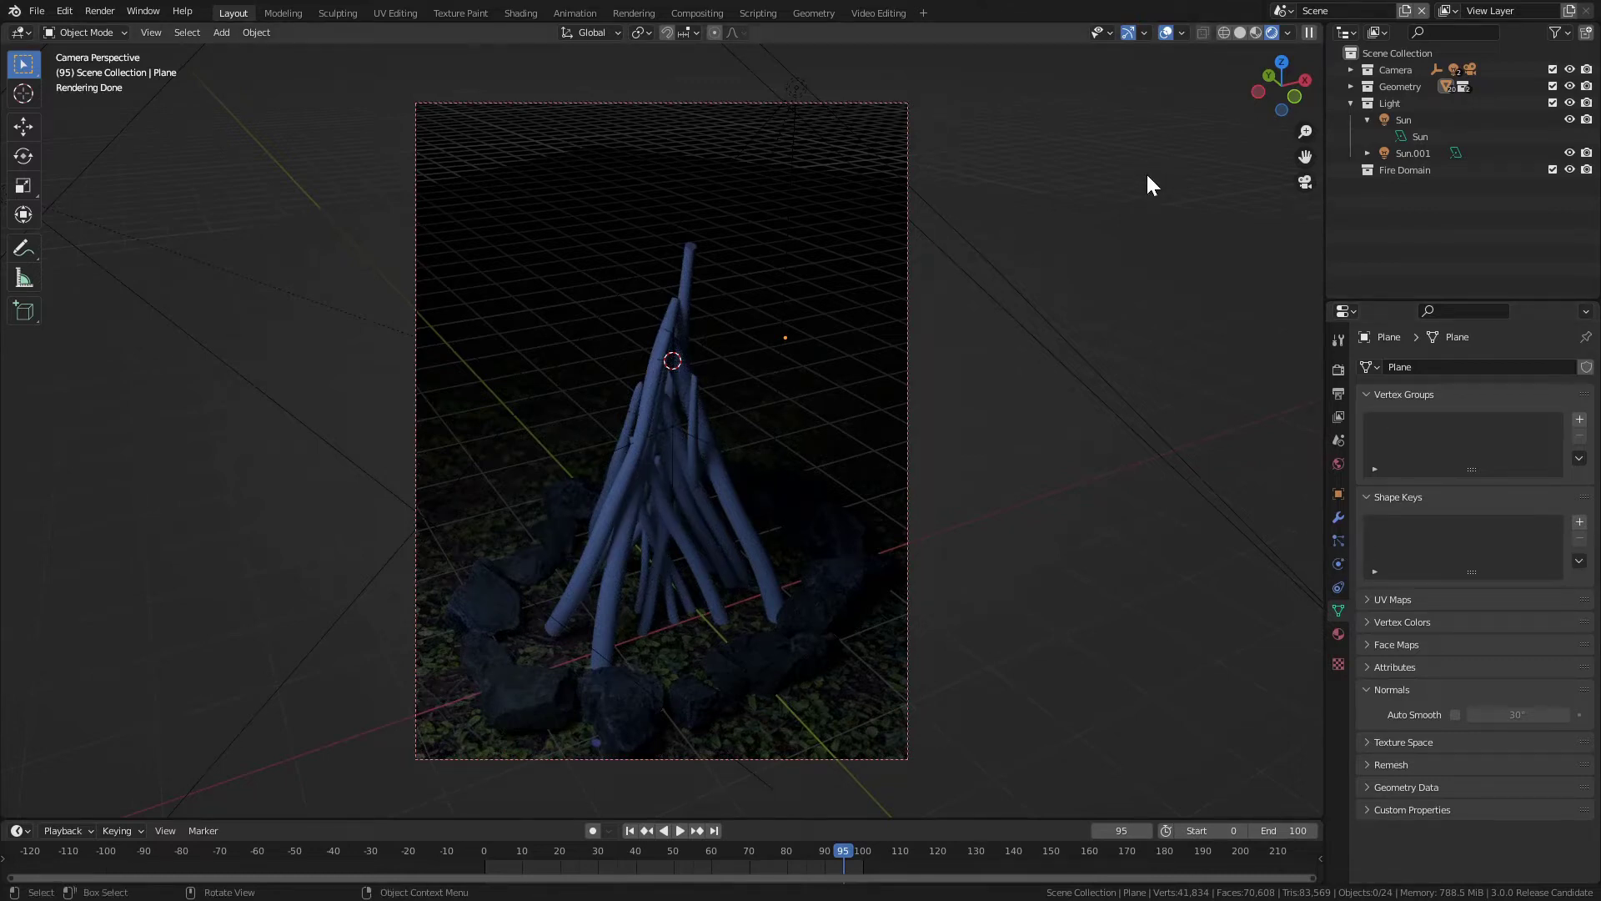
left_click(726, 507)
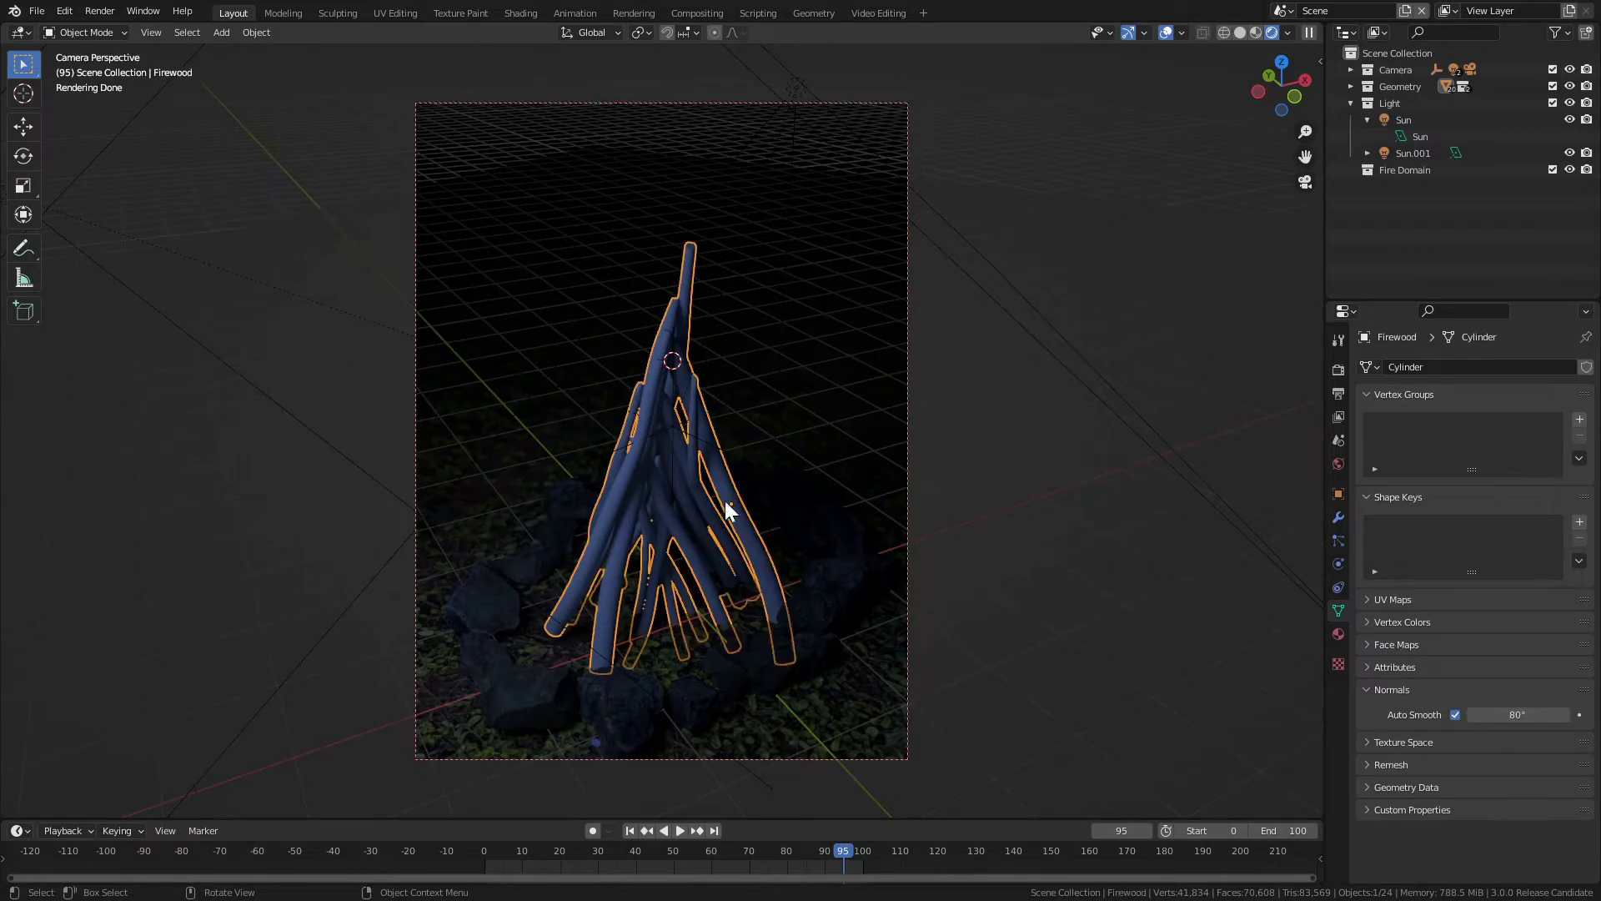
Enable Ignite physics on the firewood stack with its settings expanded.
left_click(1338, 541)
left_click(1338, 565)
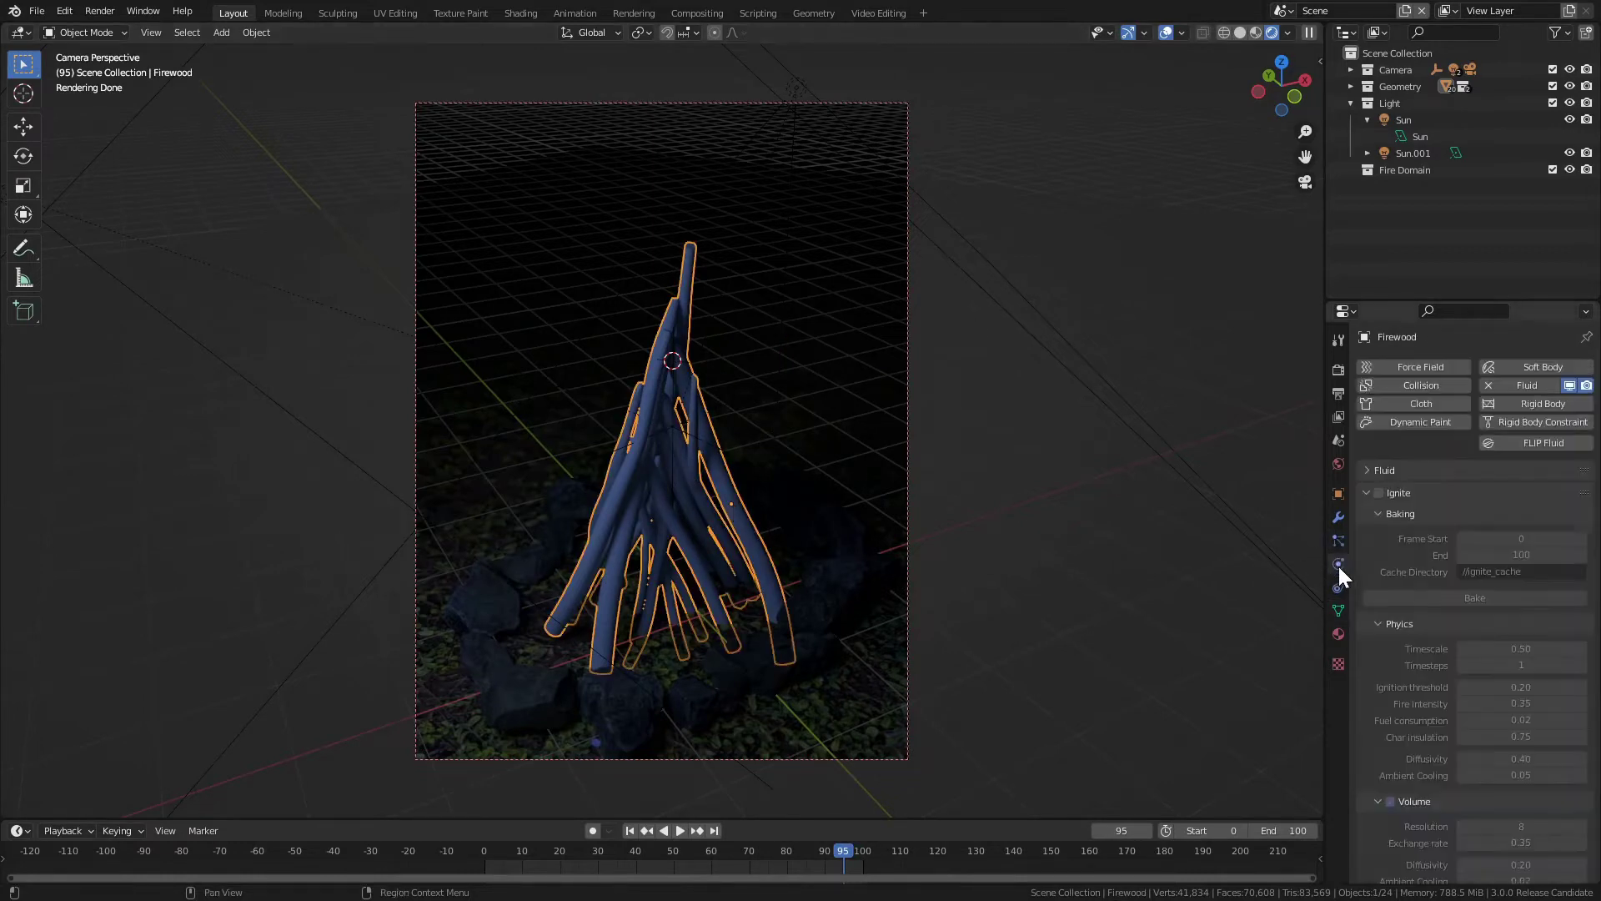
left_click(1377, 493)
left_click(1365, 492)
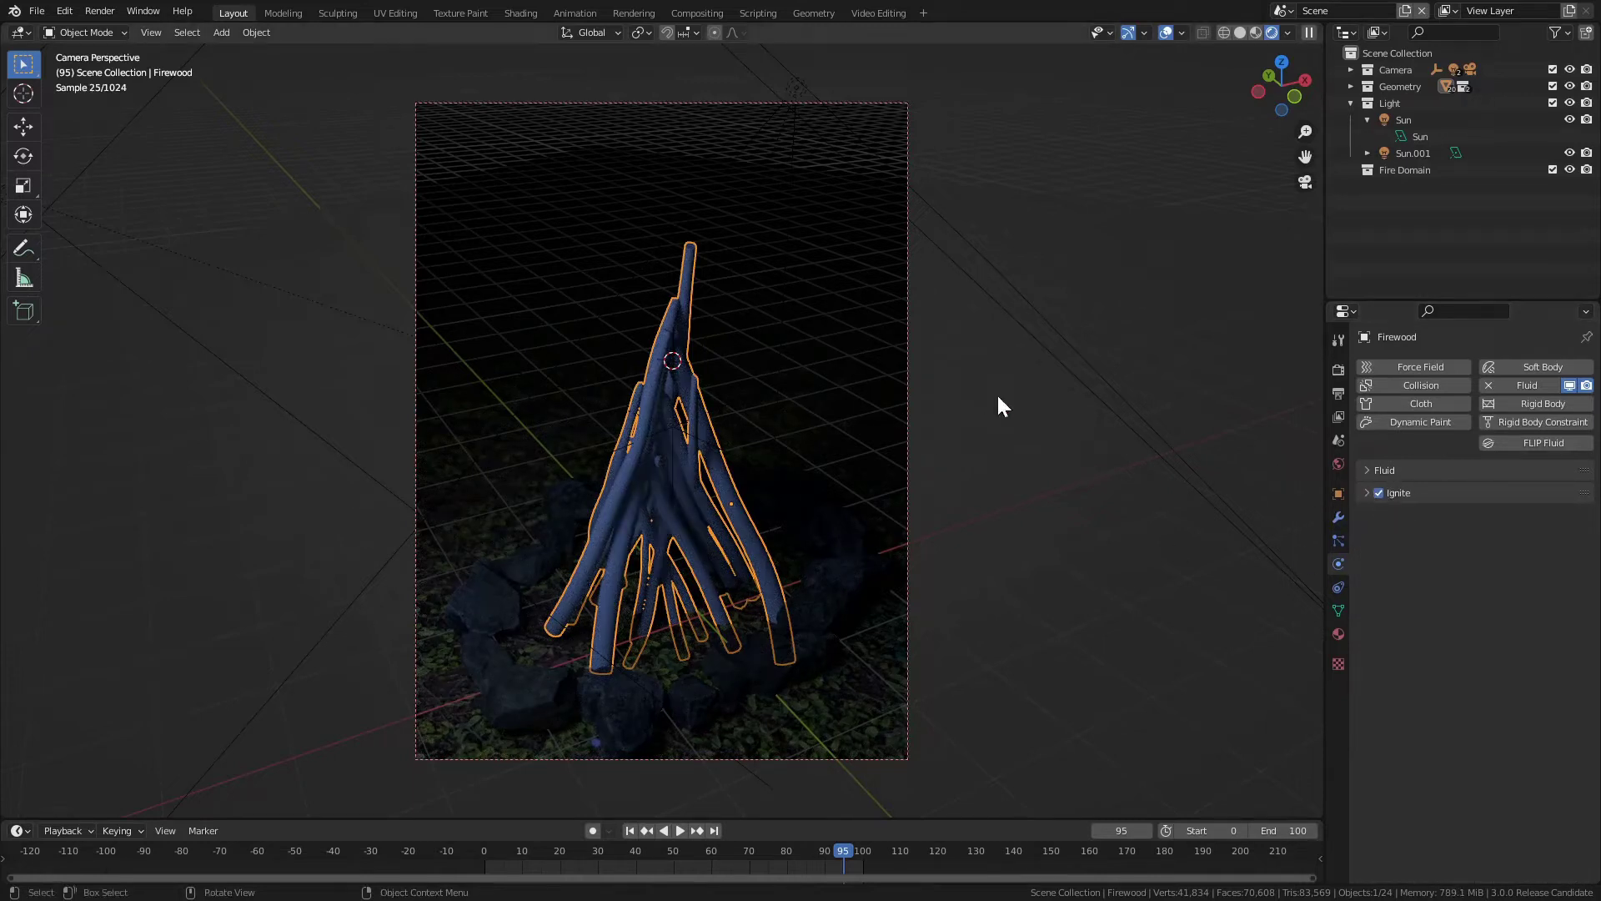
left_click(1366, 493)
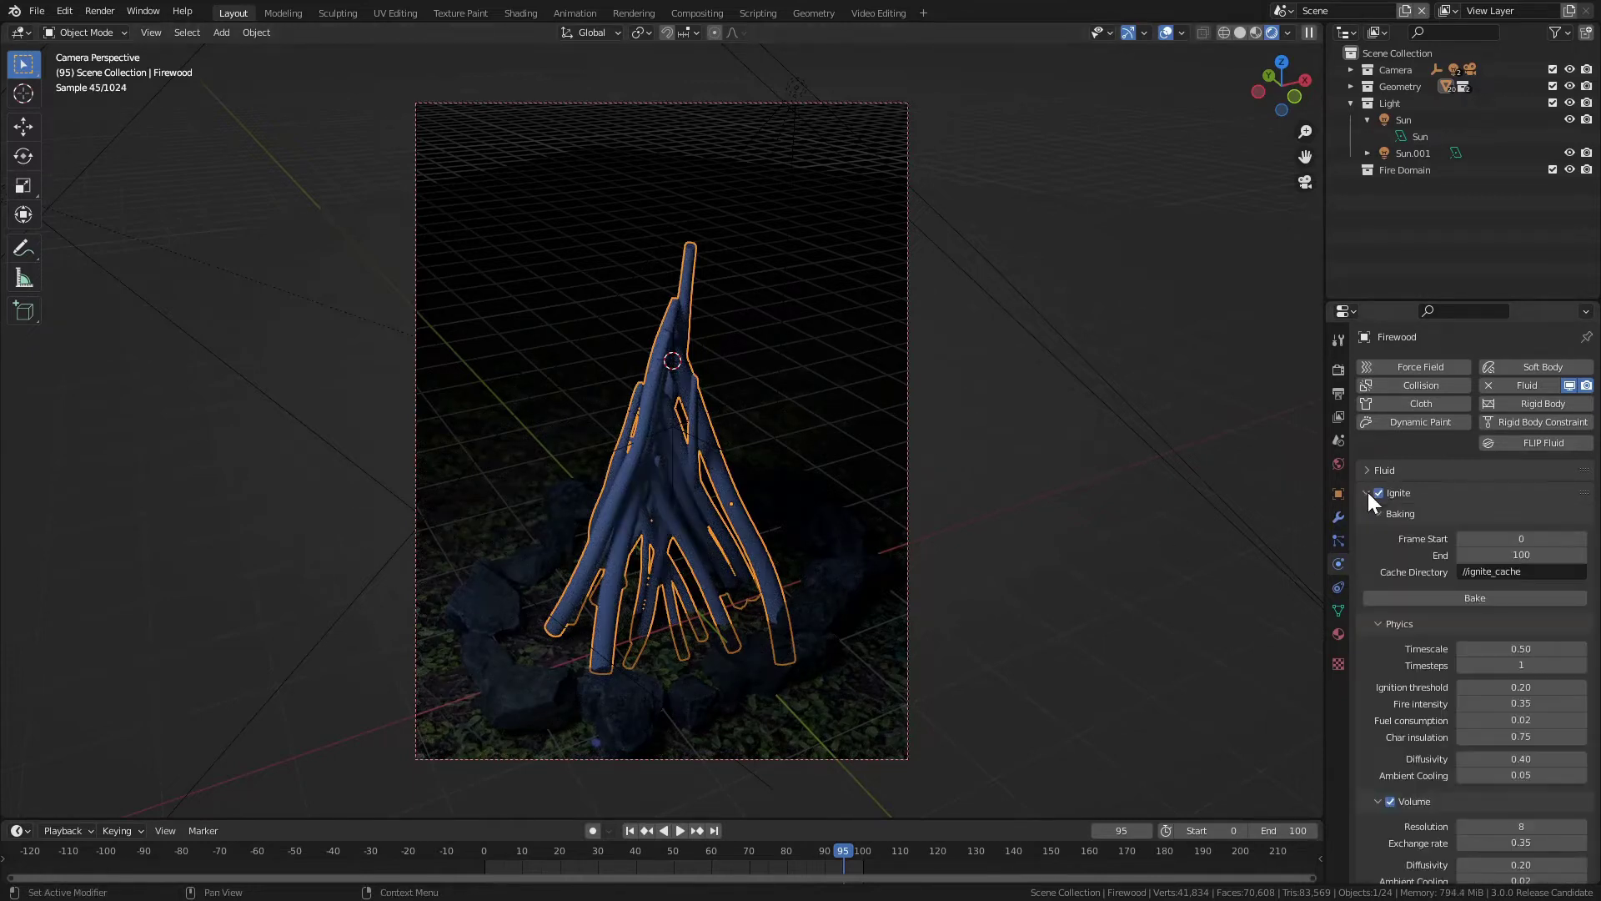
Leave the camera view and switch the viewport to Solid shading.
key("KP_0")
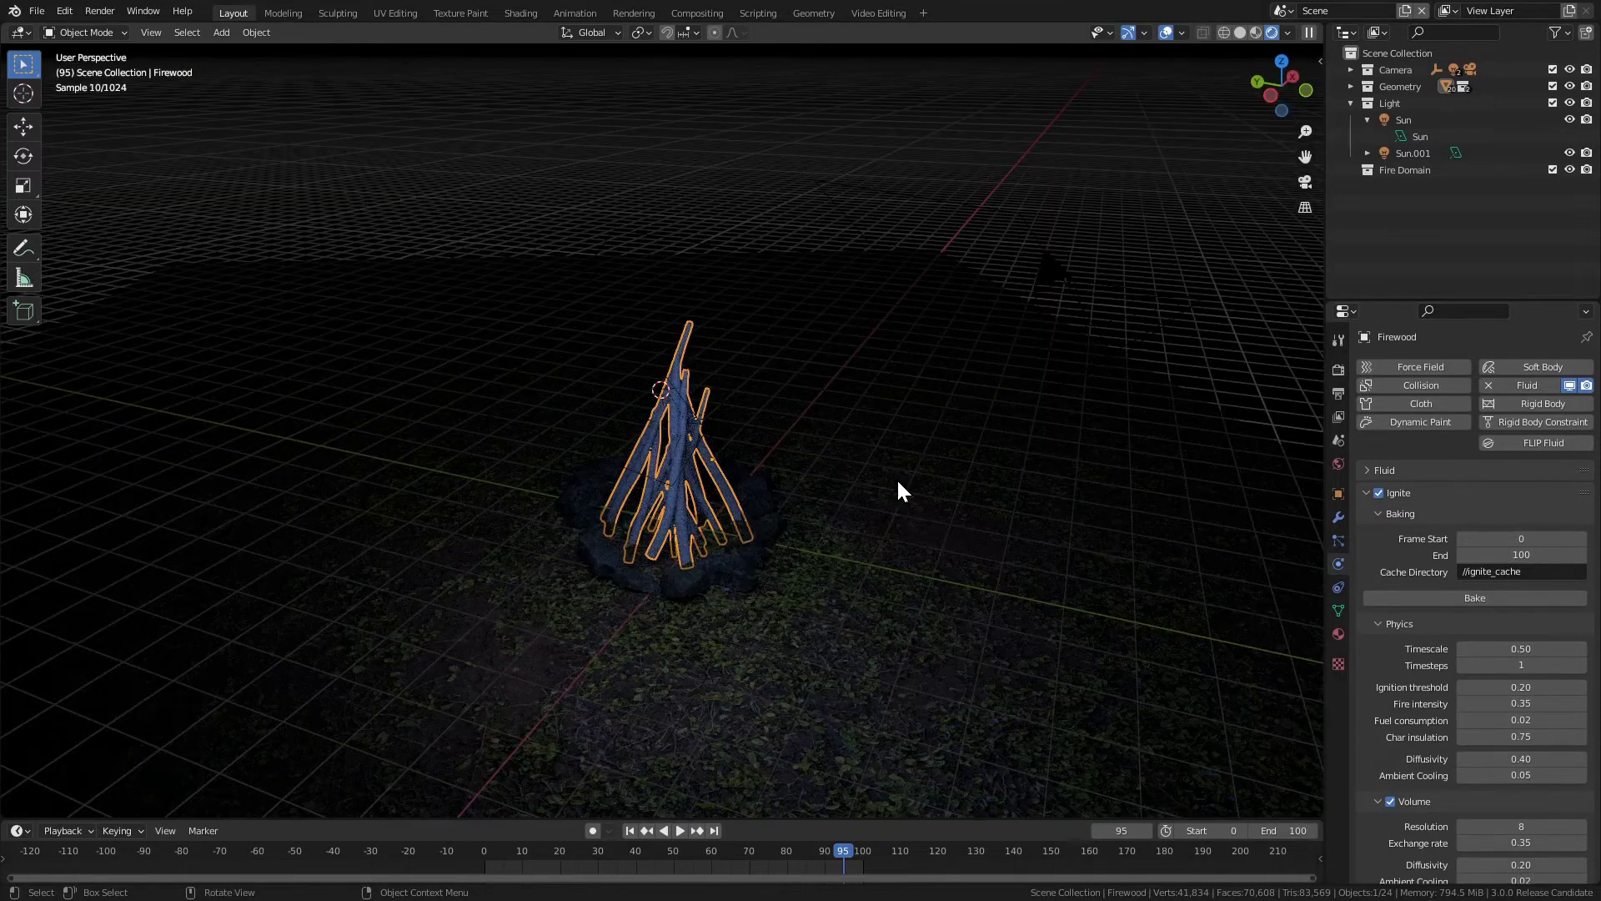
mouse_move(897, 477)
middle_mouse_down()
mouse_move(784, 599)
mouse_move(772, 529)
mouse_move(699, 518)
mouse_move(683, 534)
middle_mouse_up()
key("z")
left_click(916, 589)
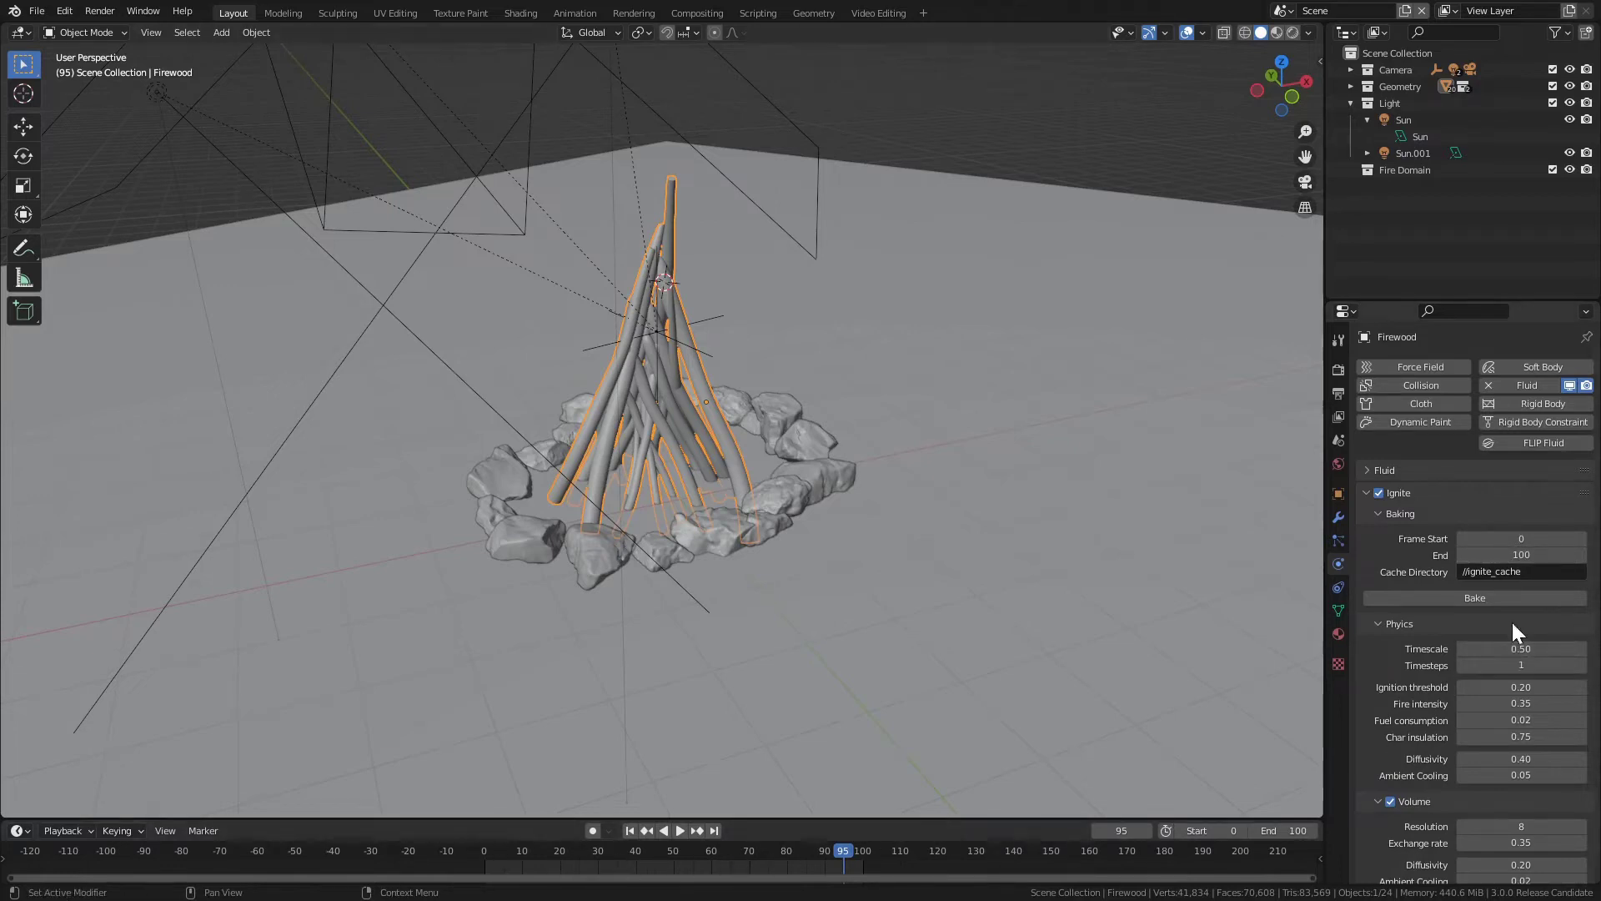
Bake the firewood's Ignite fire simulation and inspect the campfire from several angles.
left_click(1422, 597)
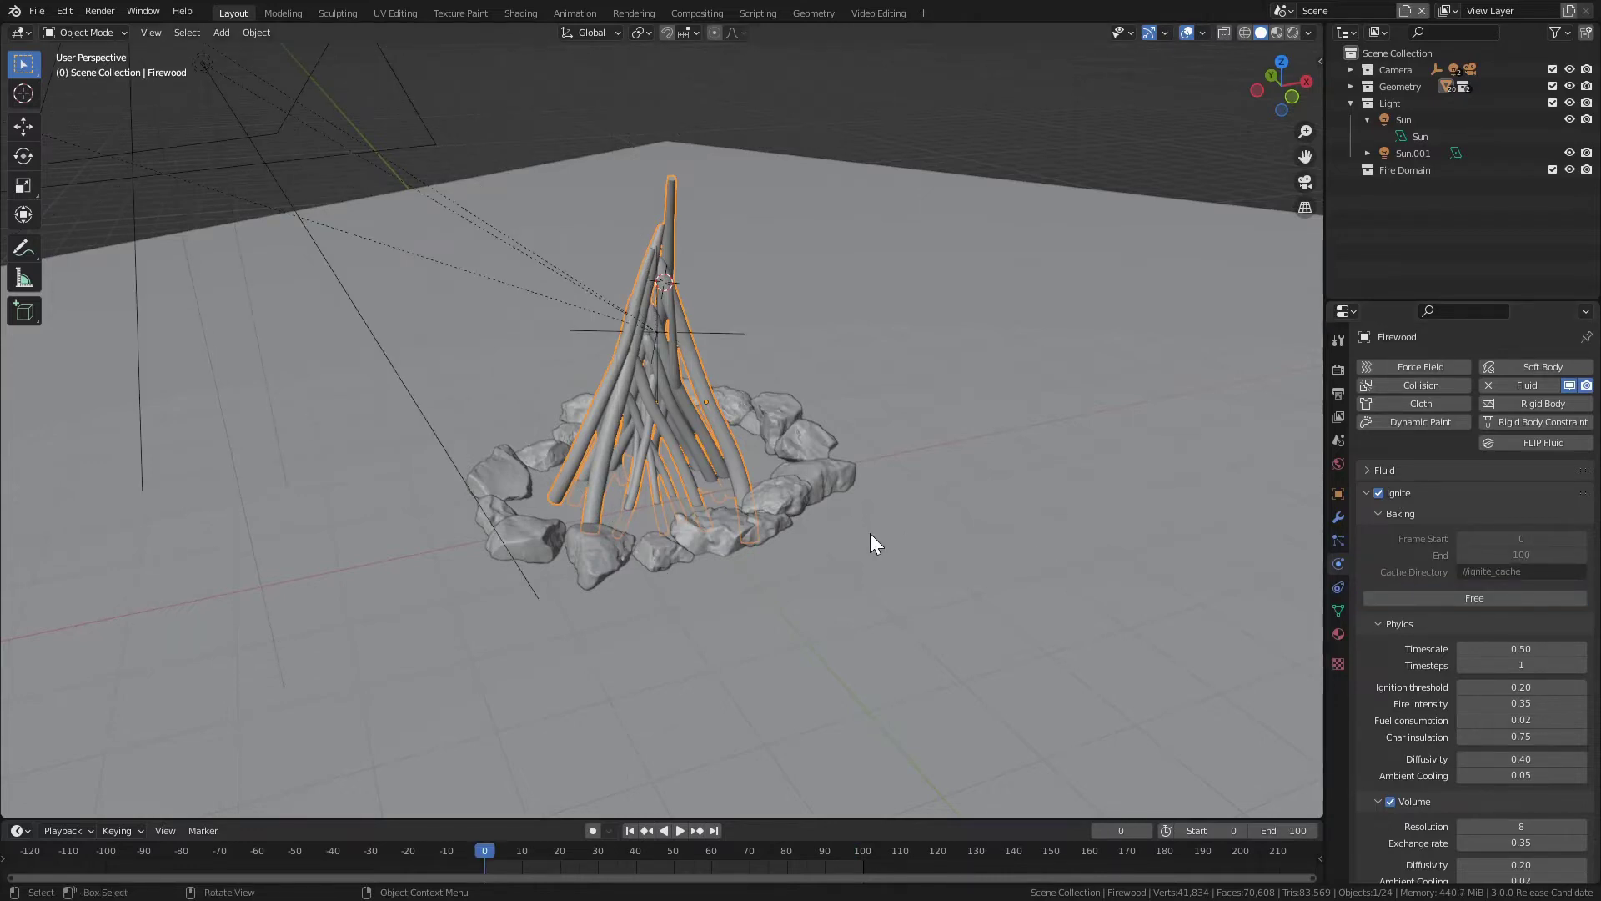
scroll(883, 547, "up", 4)
middle_click_drag(893, 558, 872, 472)
scroll(813, 413, "down", 3)
mouse_move(813, 413)
middle_mouse_down()
mouse_move(903, 455)
mouse_move(822, 454)
mouse_move(819, 418)
mouse_move(842, 422)
middle_mouse_up()
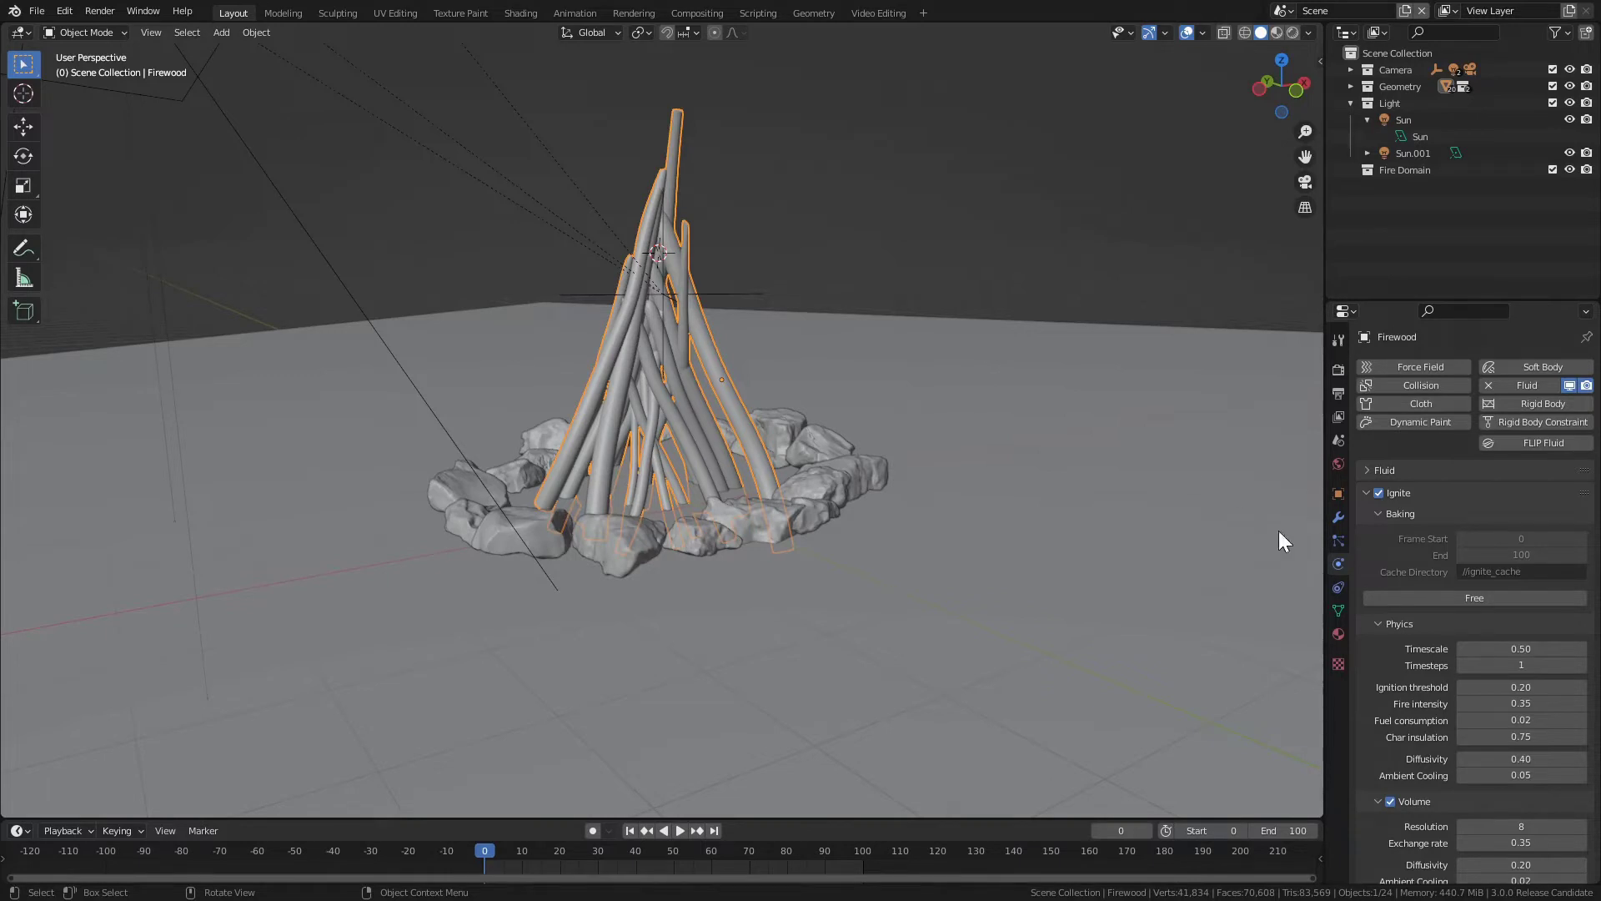
Make ignite_fire the firewood's active vertex group and enter Weight Paint mode.
left_click(1339, 608)
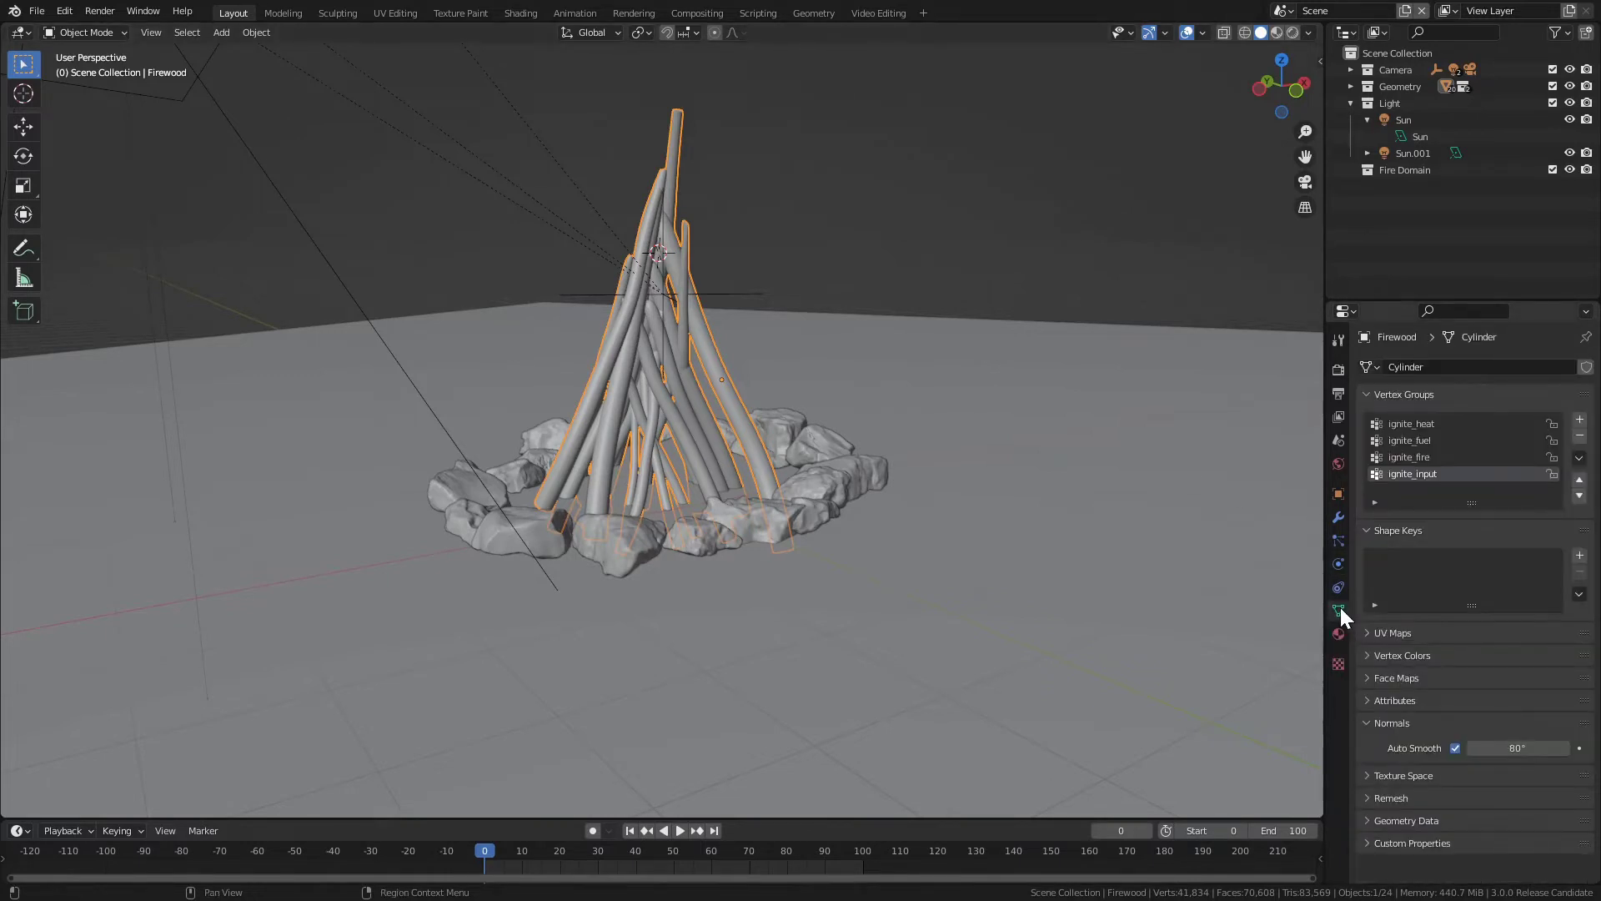
left_click(1405, 457)
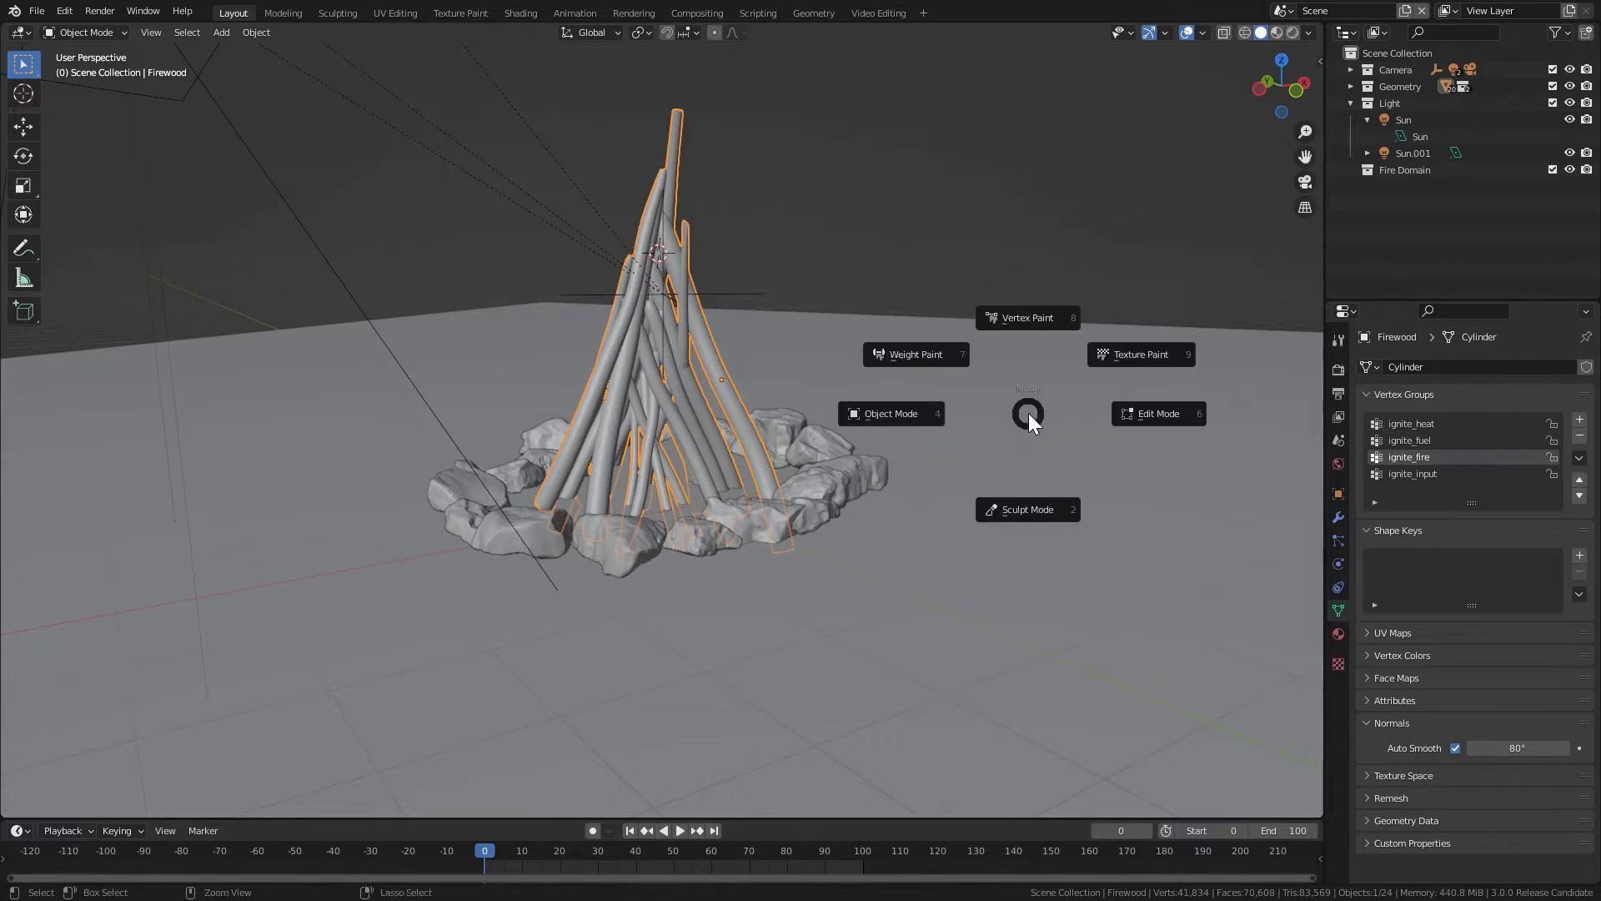
left_click(958, 358)
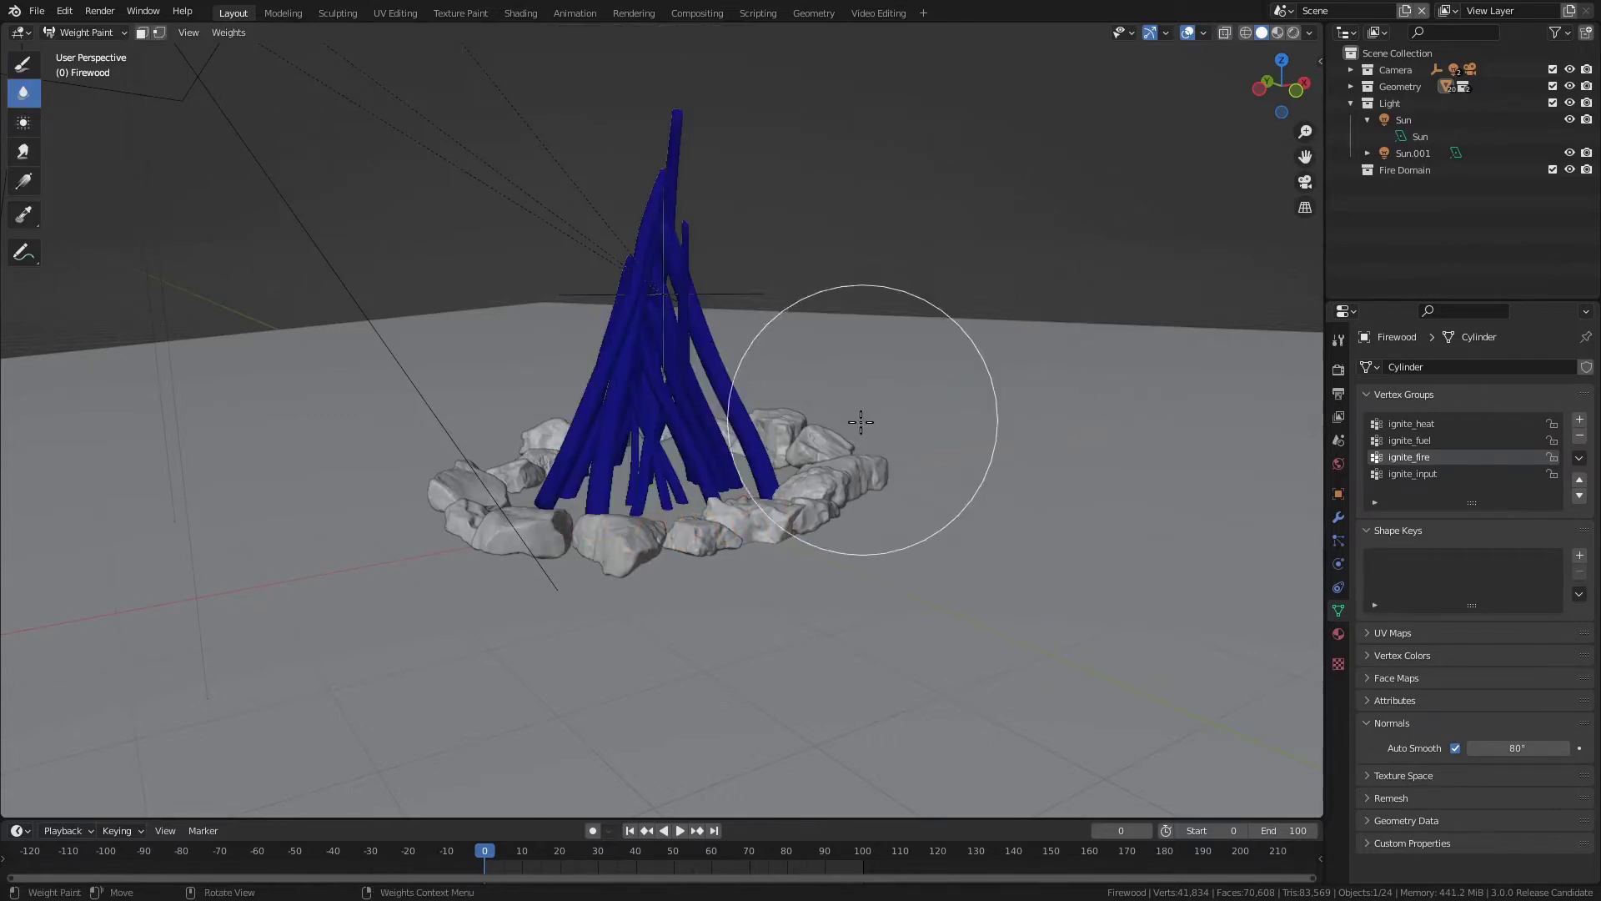
scroll(858, 429, "up", 5)
scroll(841, 394, "down", 3)
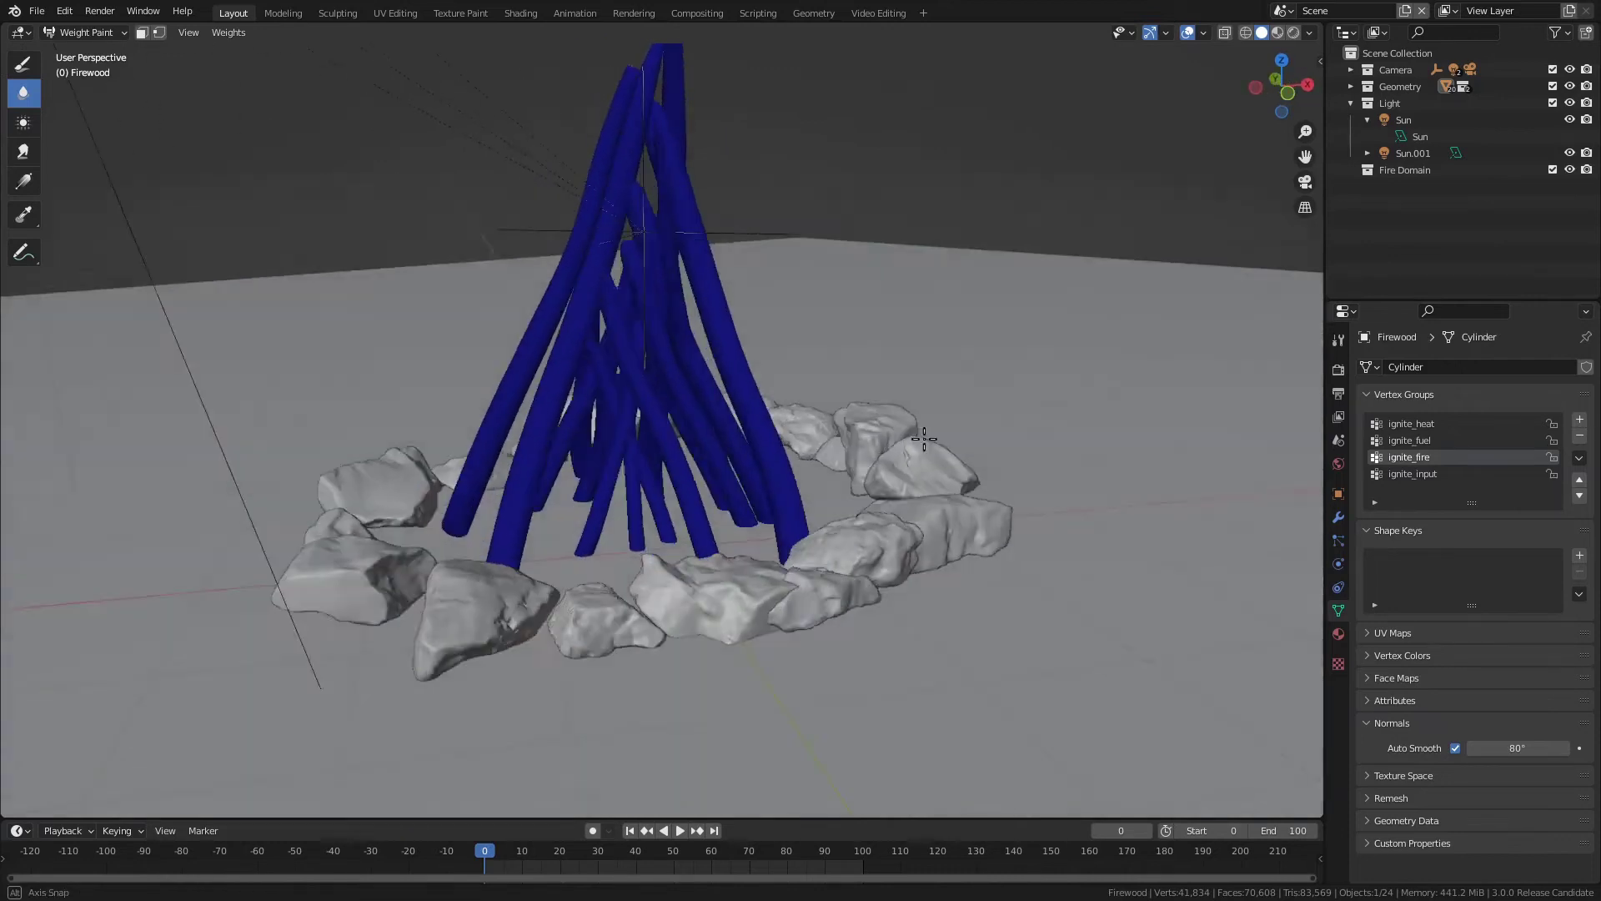
mouse_move(840, 393)
middle_mouse_down()
mouse_move(868, 392)
mouse_move(846, 390)
mouse_move(785, 463)
mouse_move(761, 450)
middle_mouse_up()
scroll(845, 389, "down", 3)
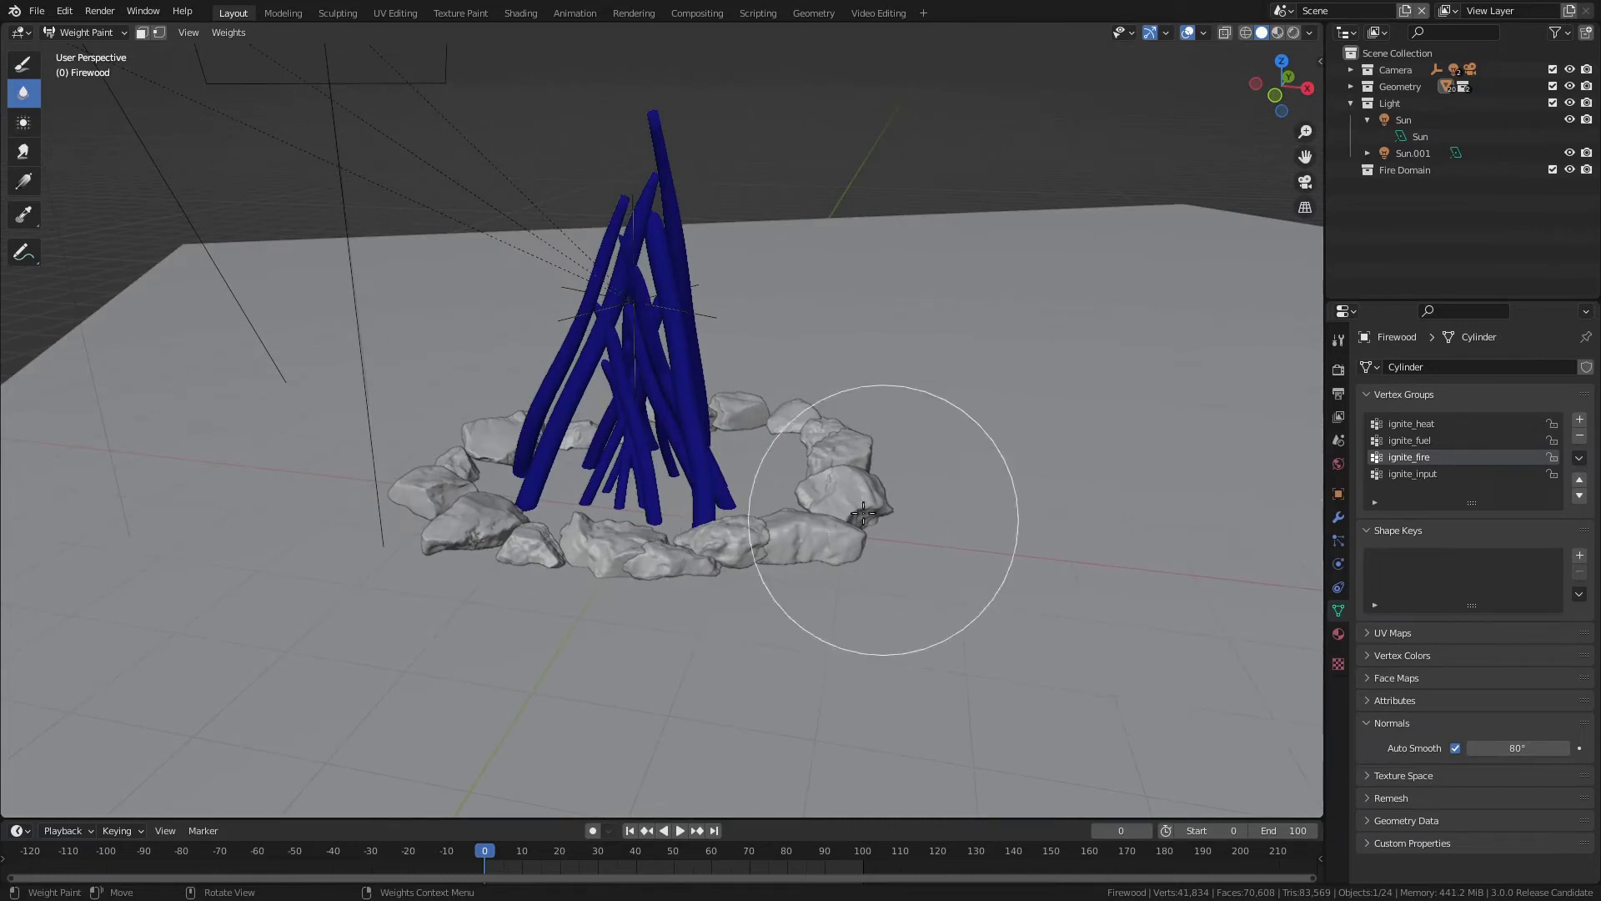
scroll(850, 500, "up", 3)
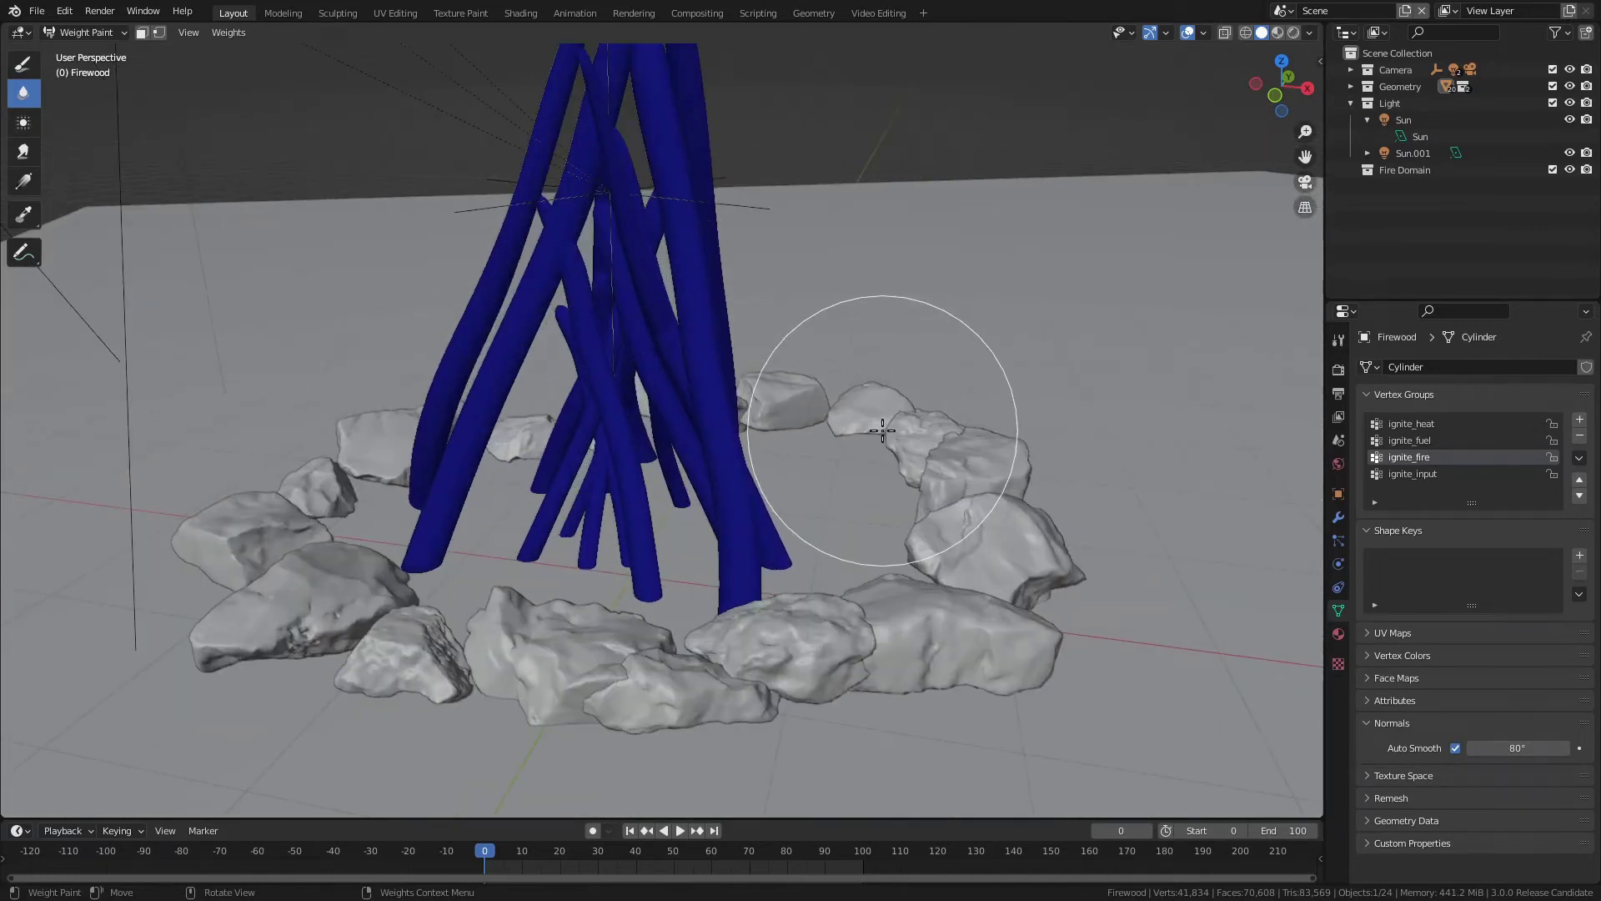
middle_click_drag(875, 411, 938, 574, "shift")
scroll(938, 574, "down", 3)
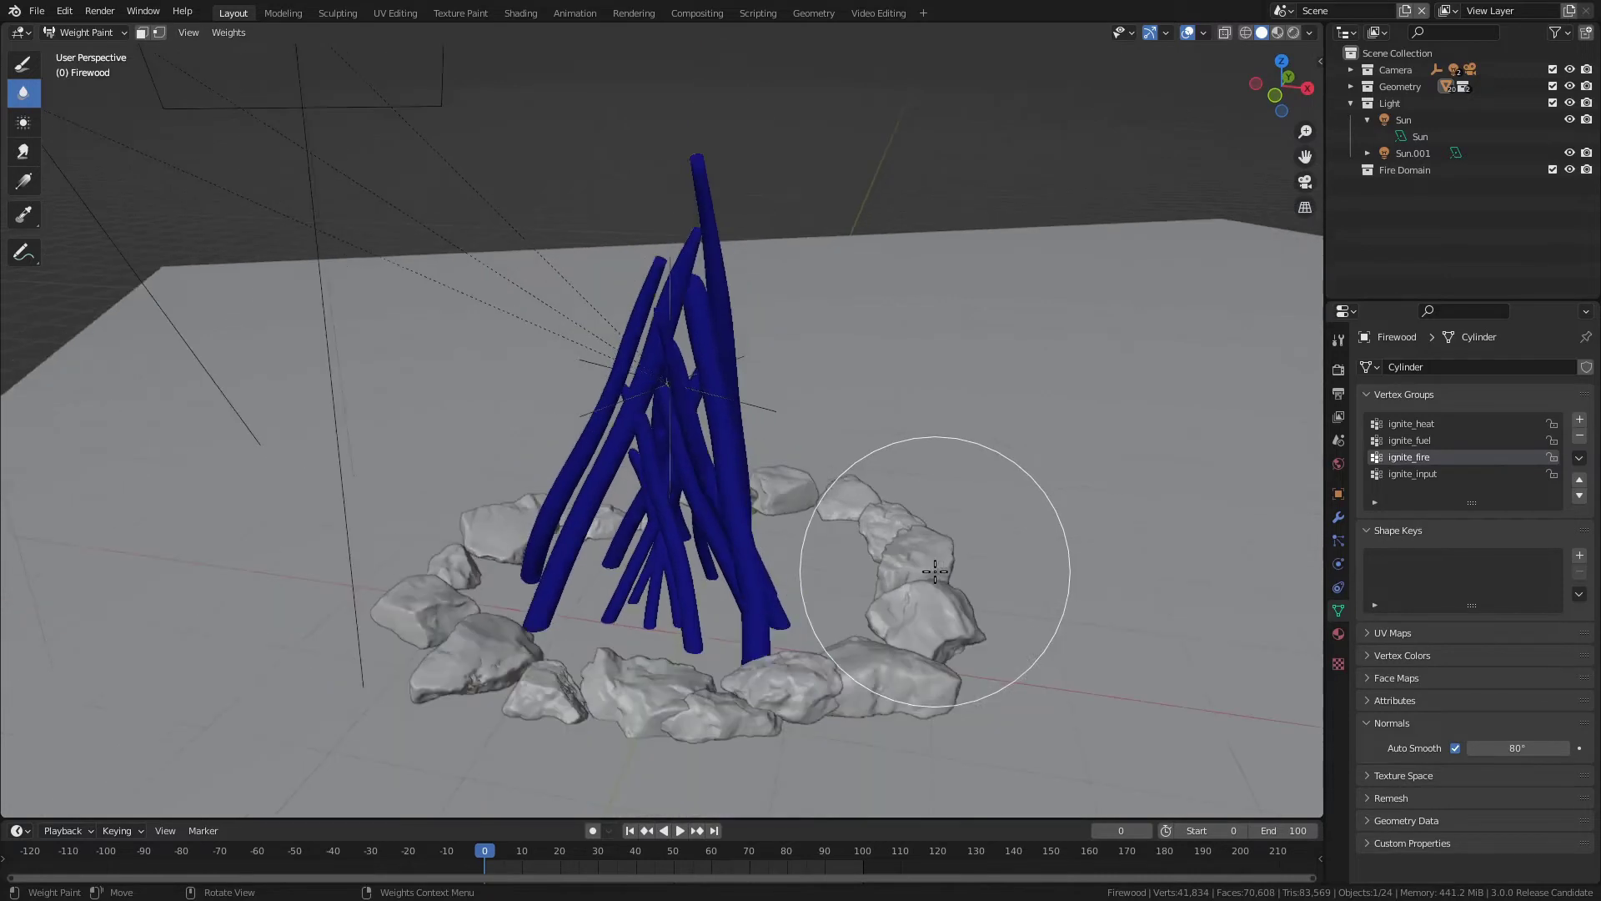
scroll(934, 571, "up", 2)
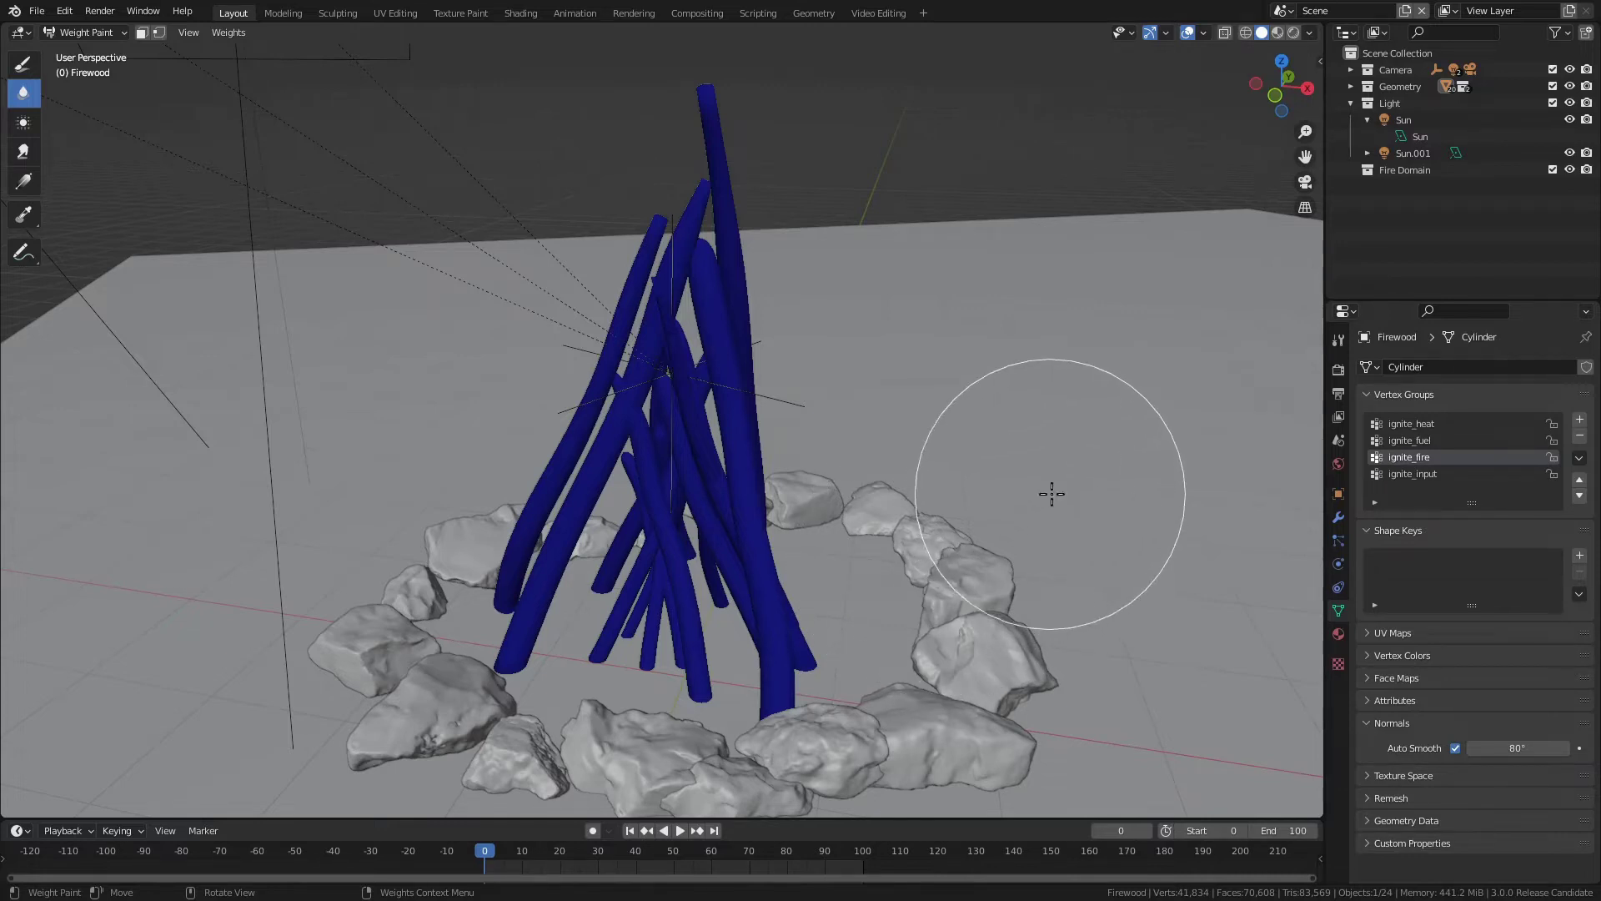
Activate the ignite_input vertex group and set the brush weight to 0.372.
left_click(1391, 473)
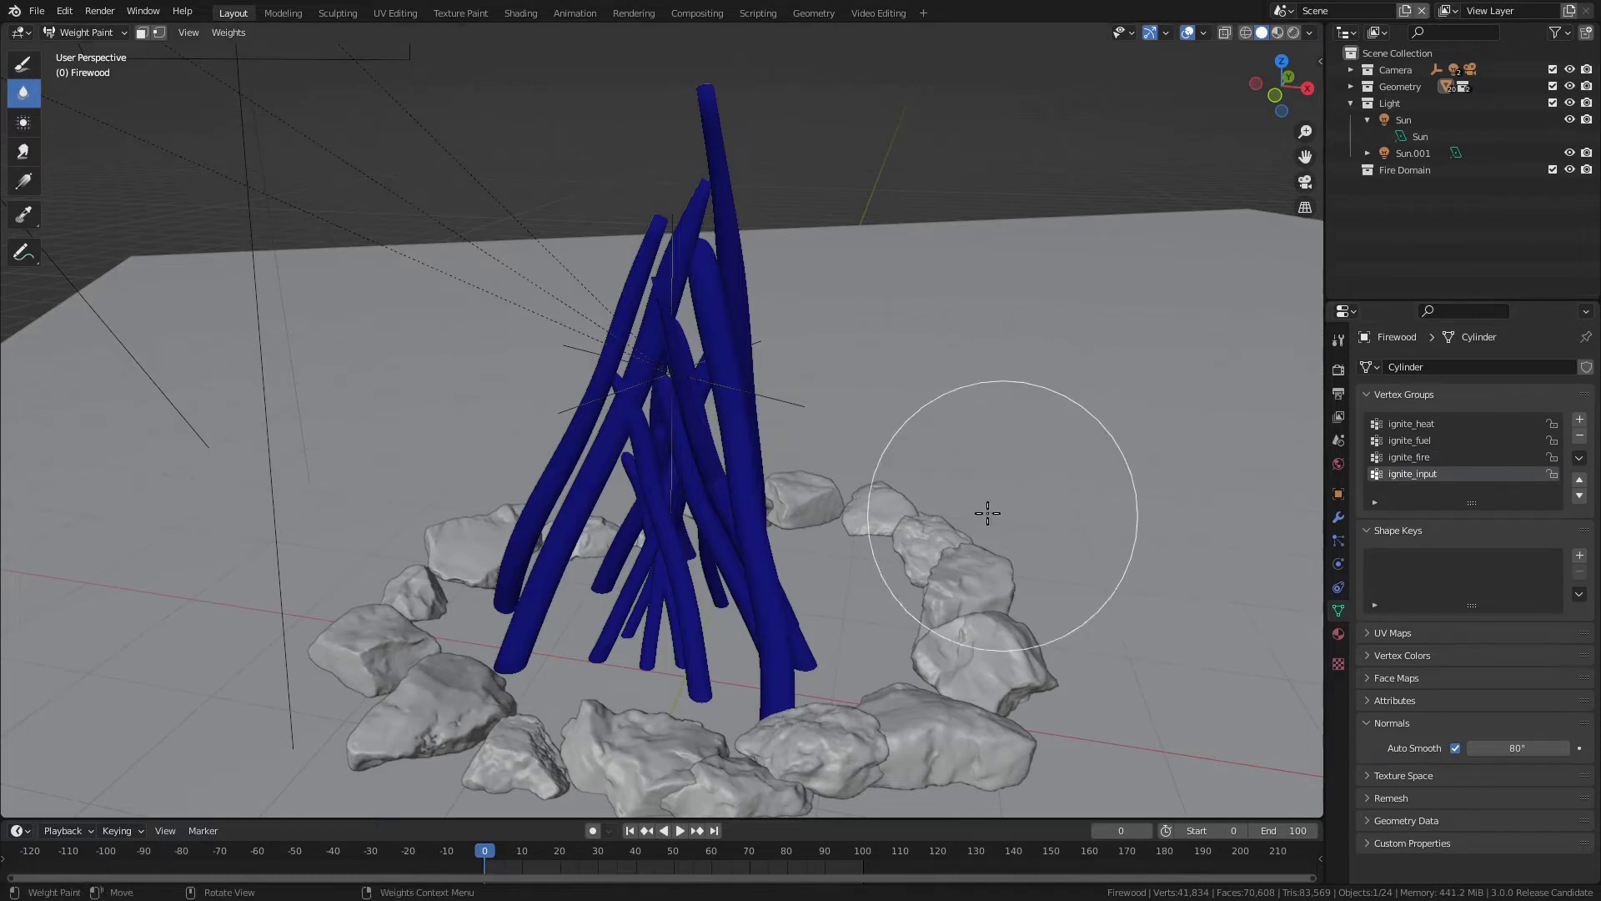
mouse_move(901, 482)
middle_mouse_down()
mouse_move(993, 489)
mouse_move(936, 493)
middle_mouse_up()
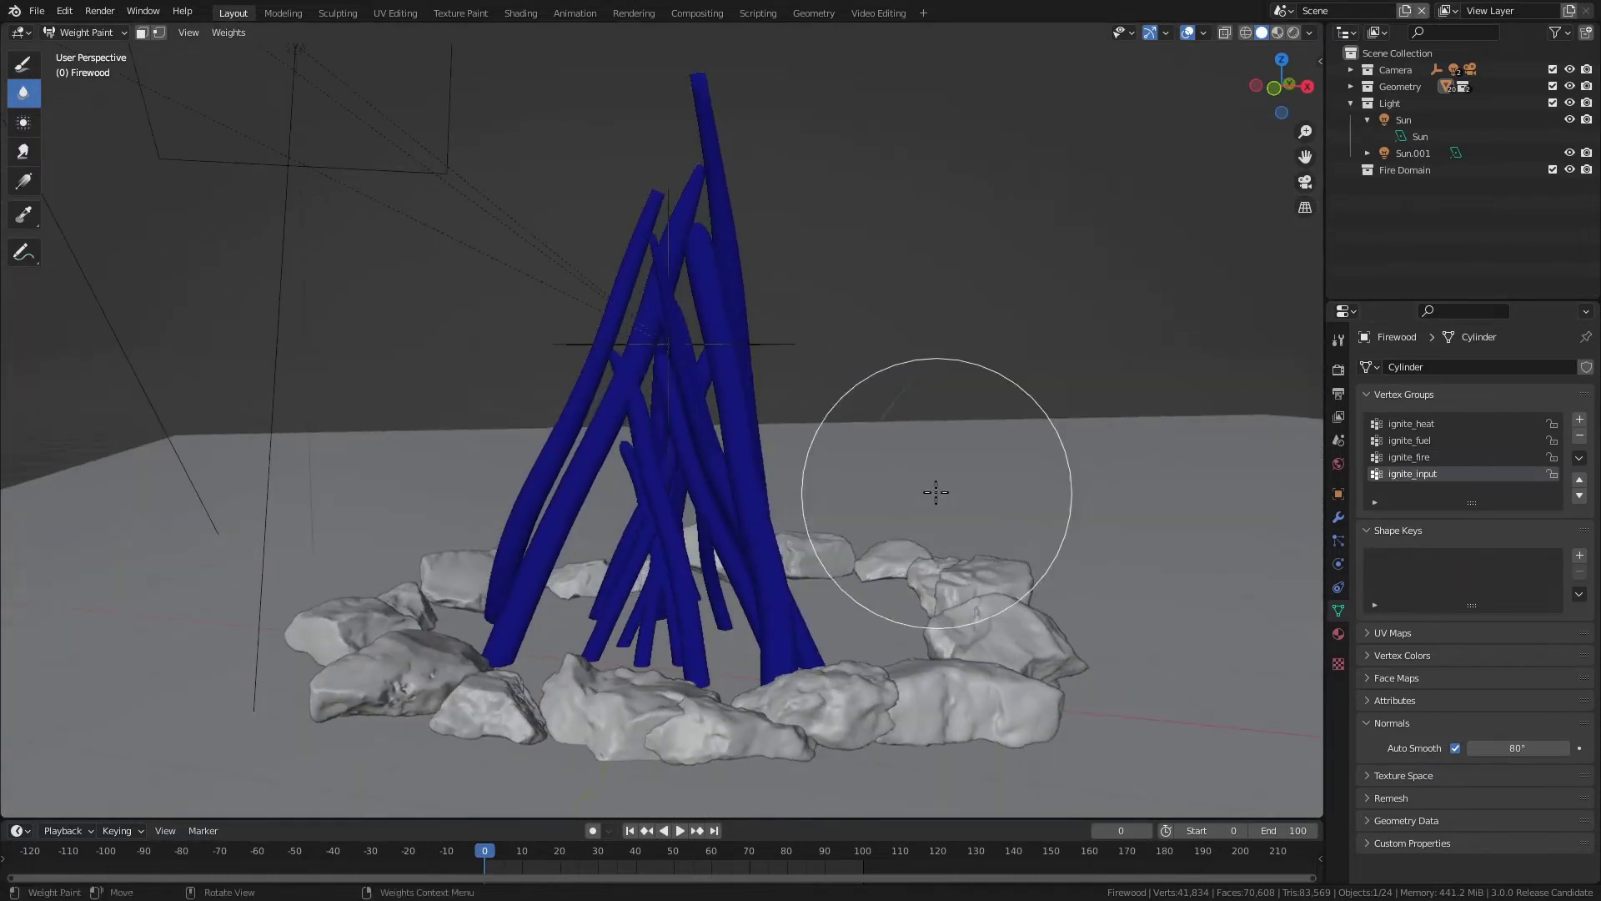
right_click(913, 289)
mouse_move(912, 290)
left_mouse_down()
mouse_move(791, 289)
mouse_move(847, 310)
mouse_move(776, 310)
left_mouse_up()
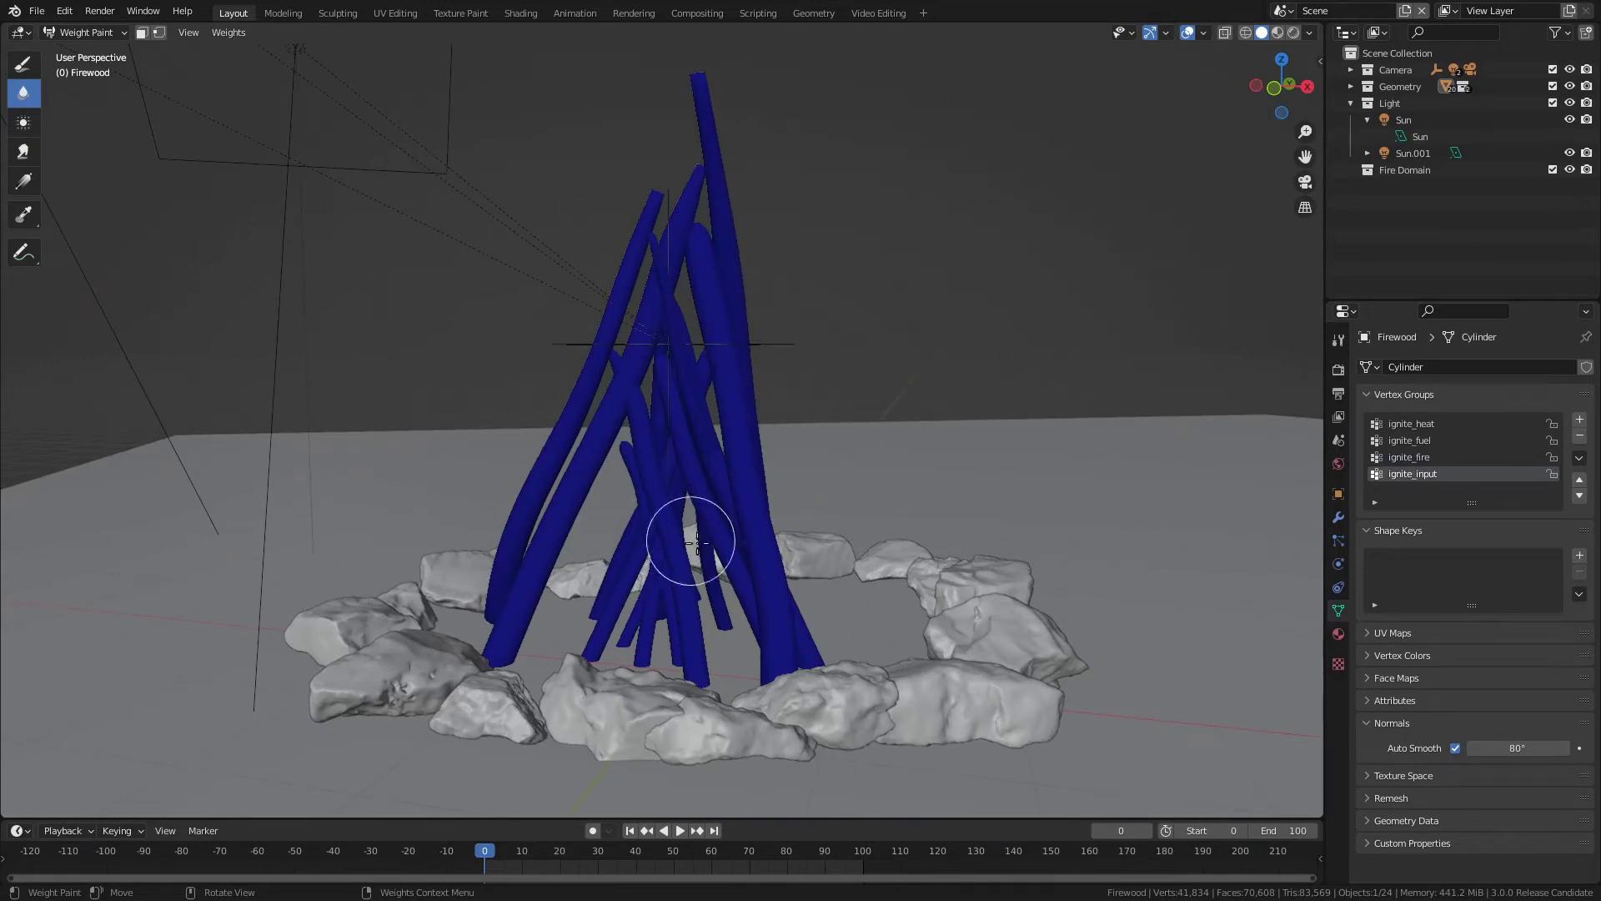
mouse_move(690, 547)
middle_mouse_down()
mouse_move(769, 572)
mouse_move(751, 642)
mouse_move(660, 662)
mouse_move(751, 636)
mouse_move(464, 640)
mouse_move(501, 625)
mouse_move(559, 656)
middle_mouse_up()
scroll(542, 638, "up", 3)
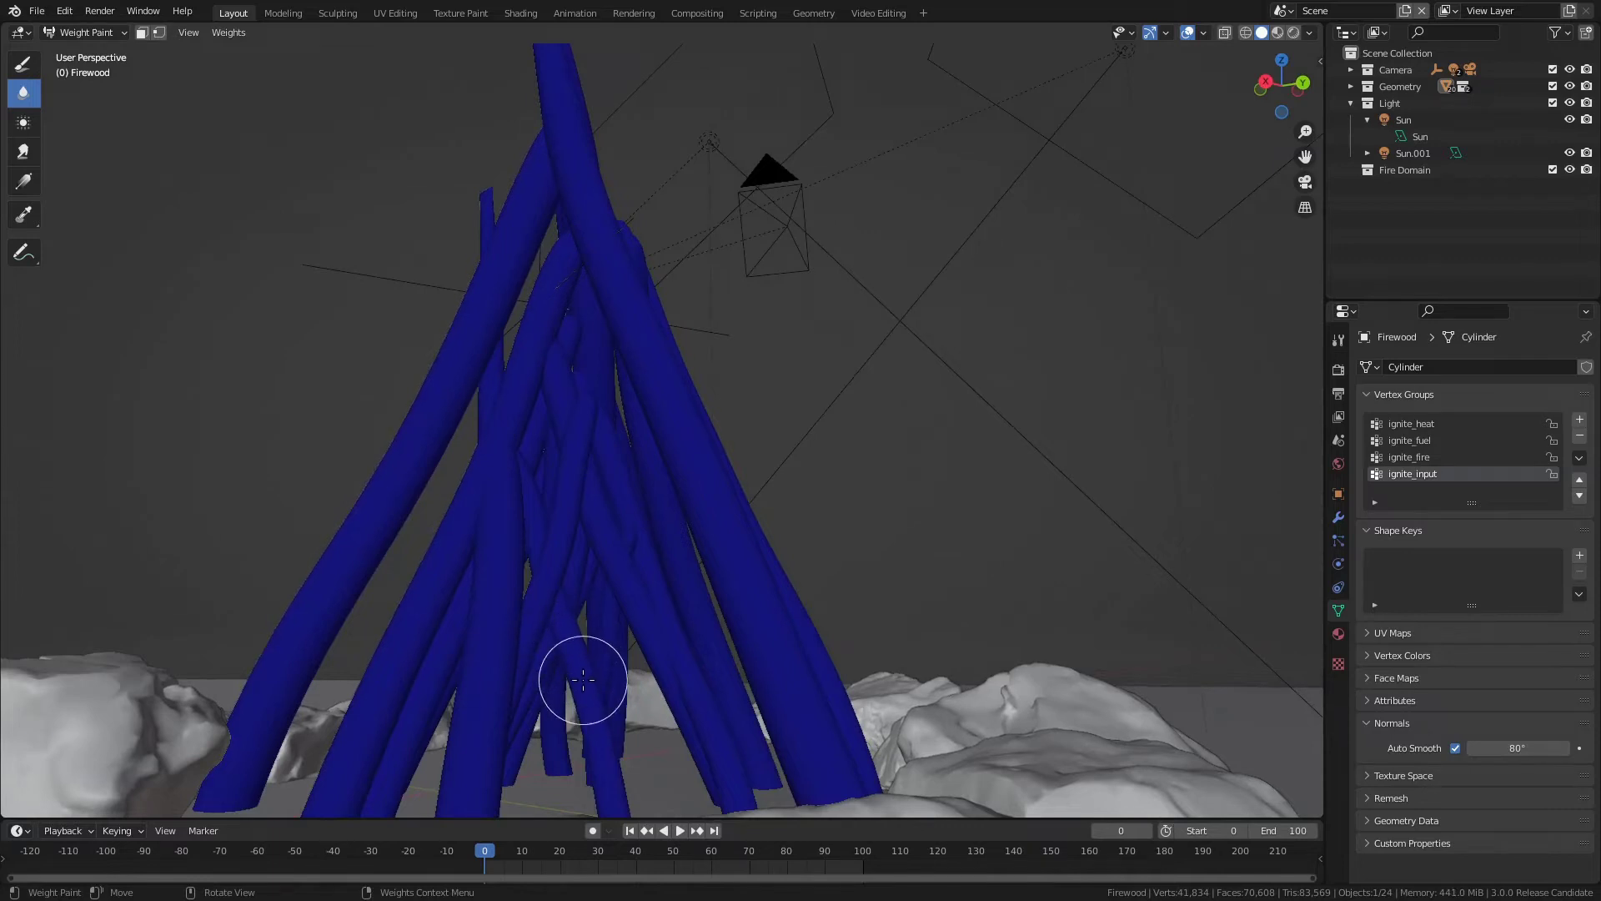
middle_click_drag(1226, 549, 958, 545)
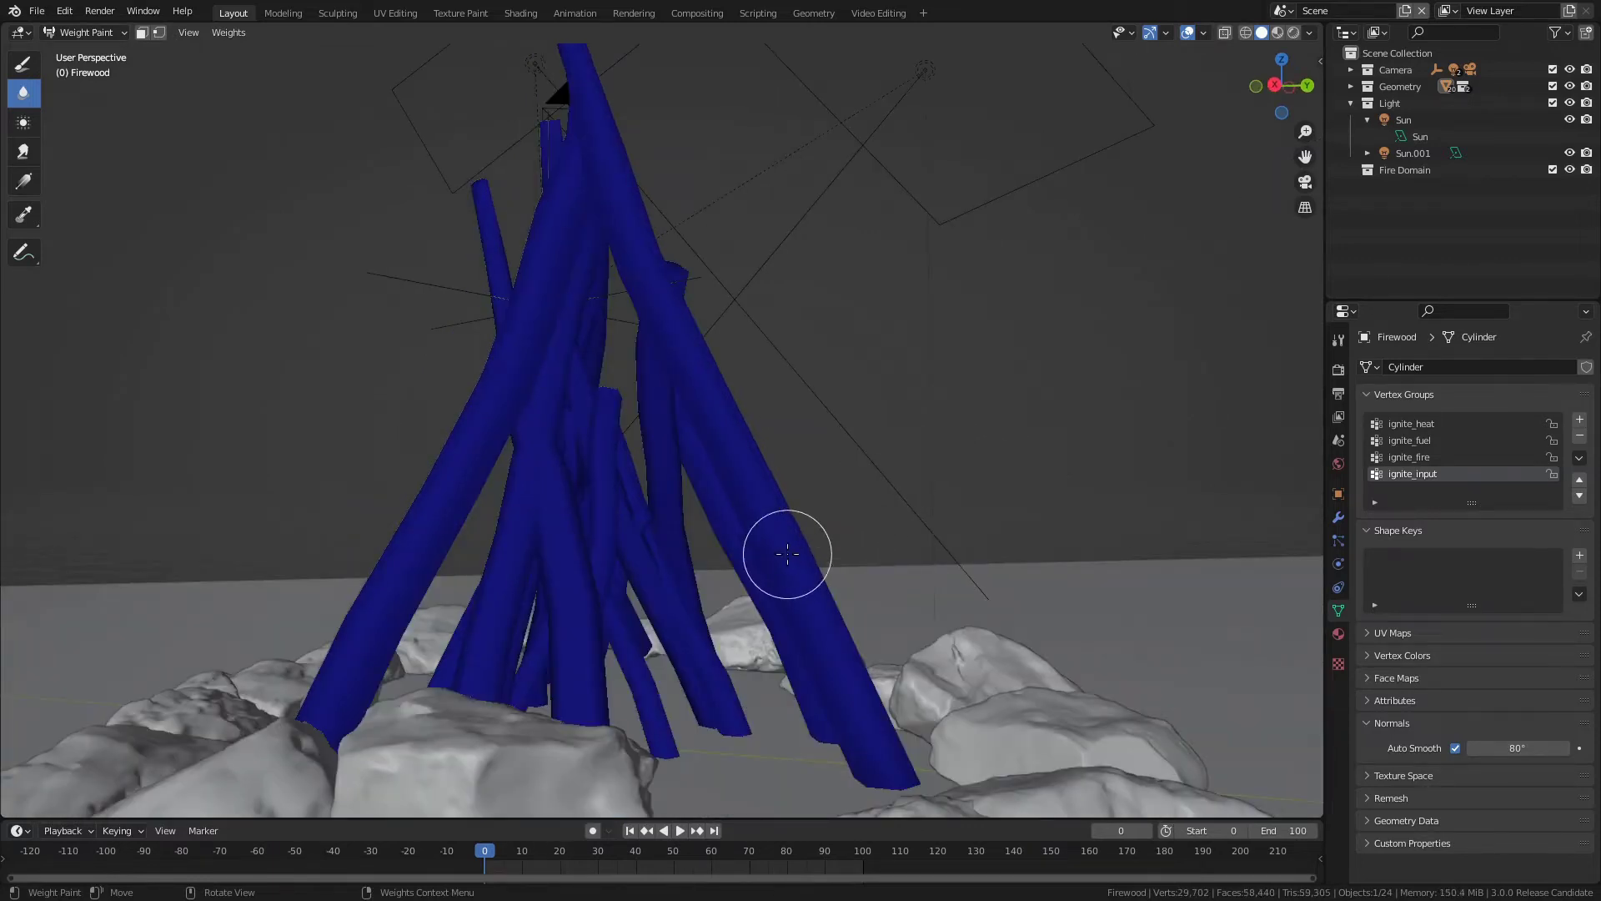
With the Draw brush, paint ignite_input weight onto an outer log.
scroll(886, 518, "down", 3)
middle_click_drag(830, 528, 842, 533)
scroll(856, 545, "up", 5)
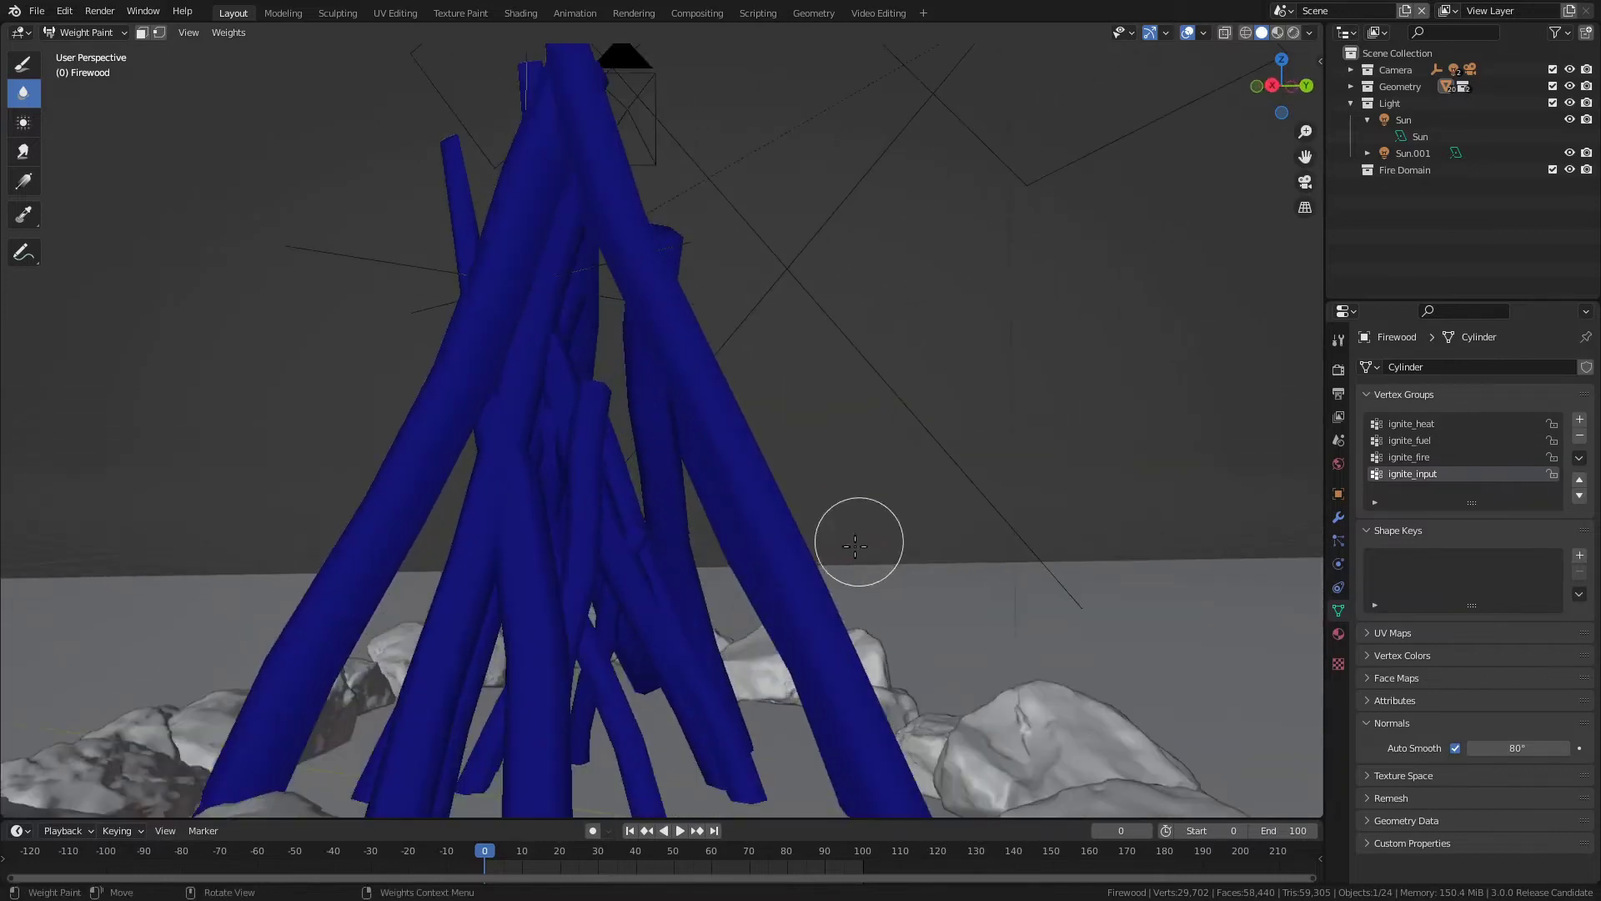
middle_click_drag(593, 671, 601, 683)
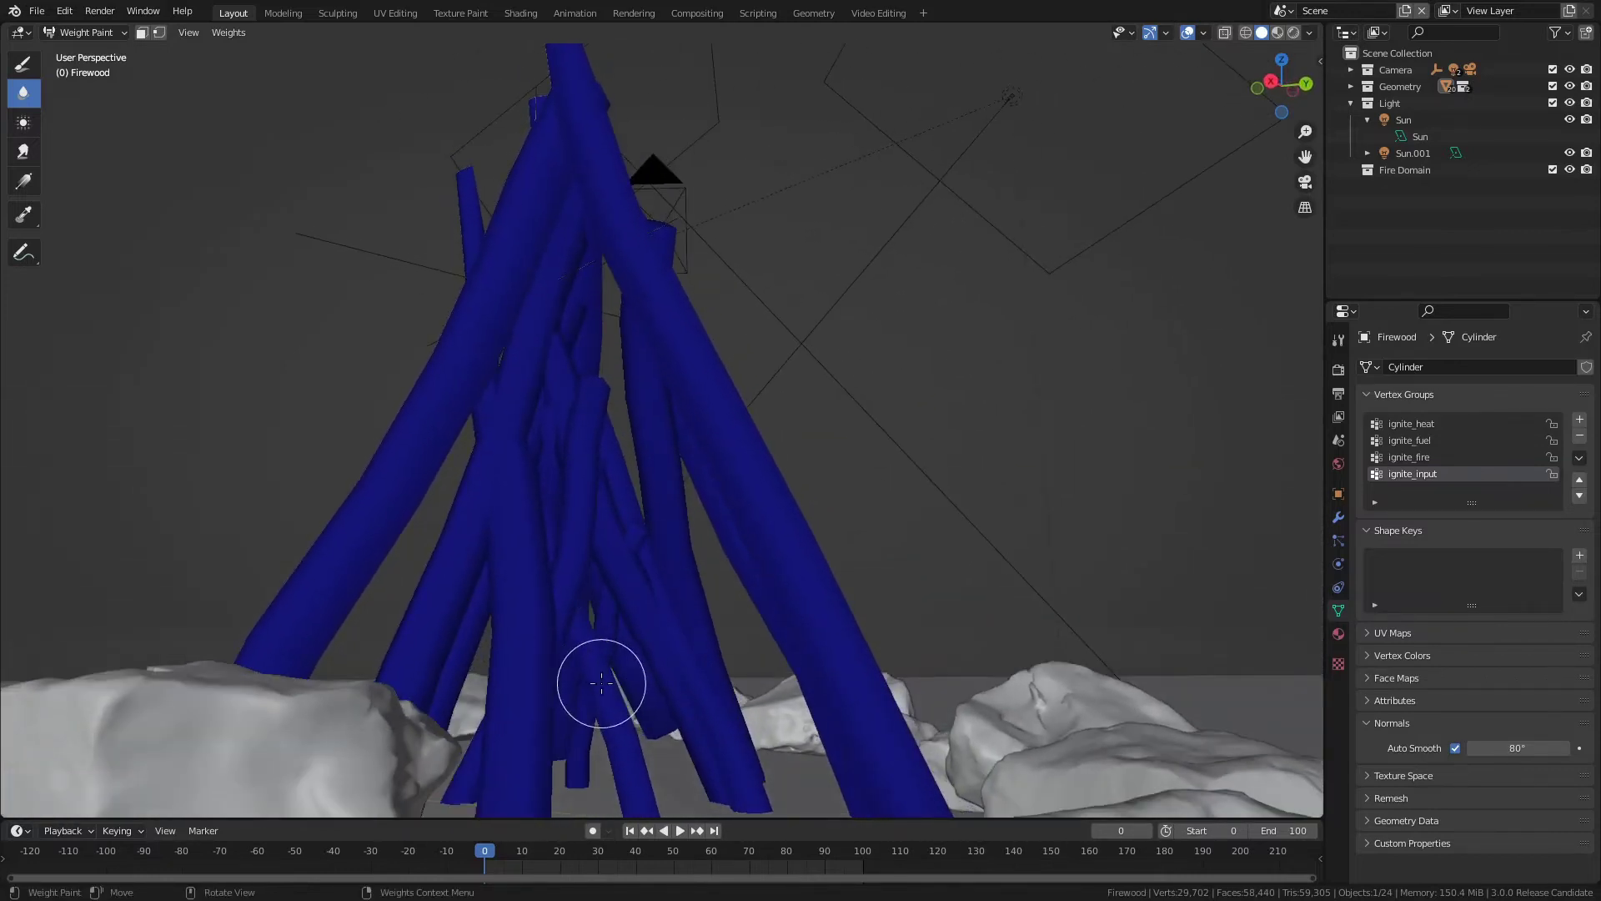
left_click(28, 63)
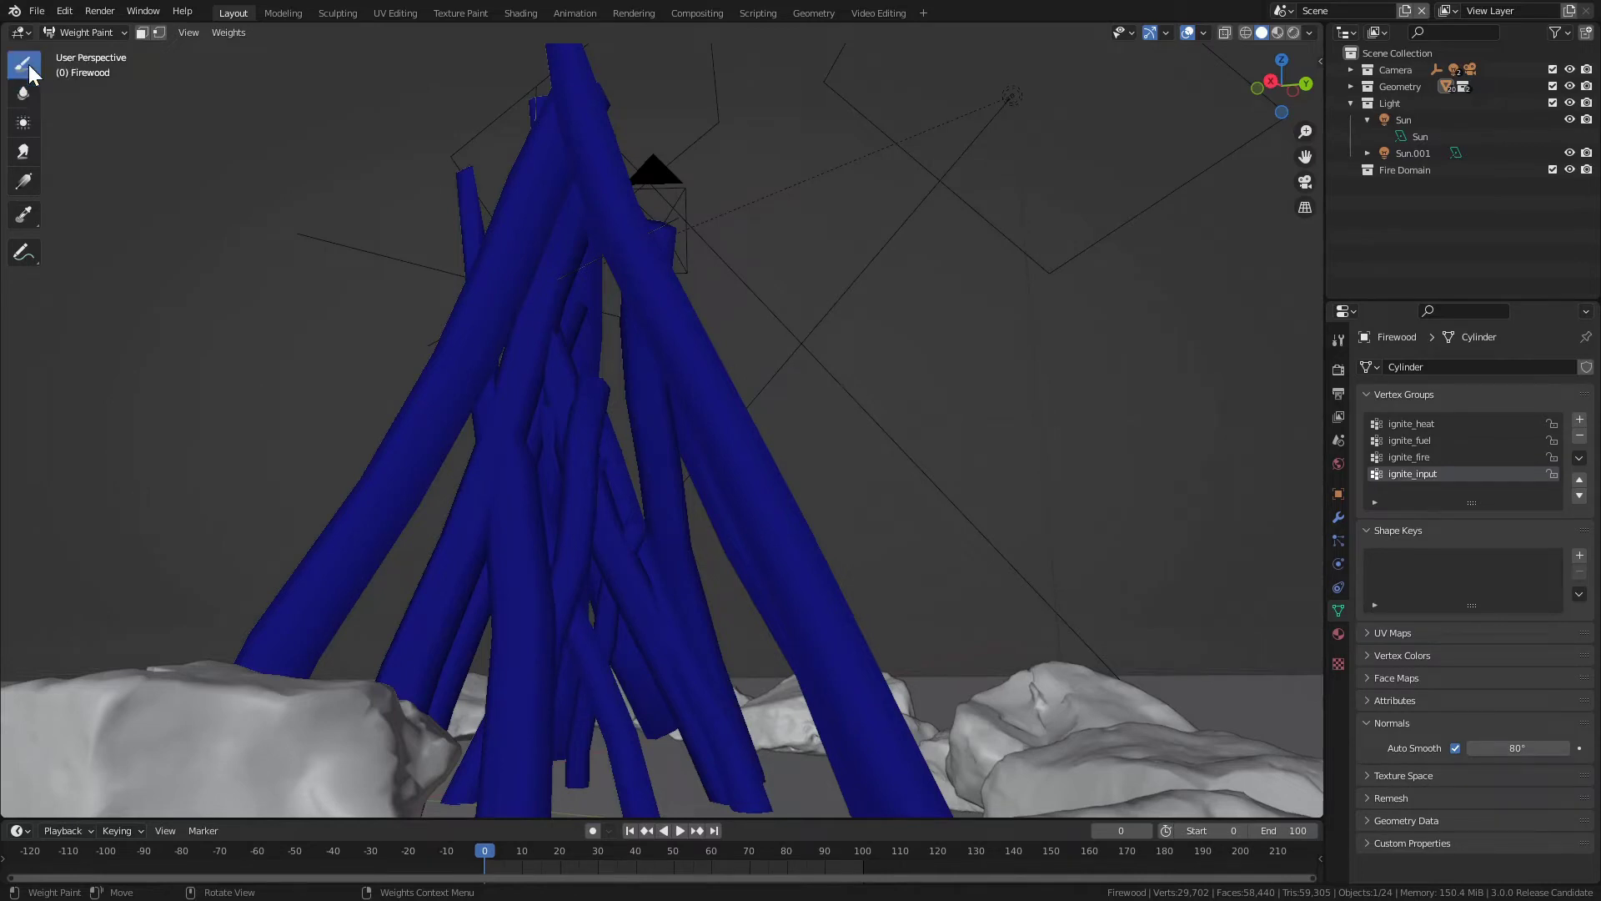
middle_click_drag(590, 638, 600, 672)
mouse_move(600, 672)
left_mouse_down()
mouse_move(591, 626)
mouse_move(595, 660)
mouse_move(604, 568)
left_mouse_up()
Paint full 1.0 weight along the central inner logs.
mouse_move(580, 582)
middle_mouse_down()
mouse_move(822, 529)
mouse_move(696, 470)
mouse_move(754, 533)
middle_mouse_up()
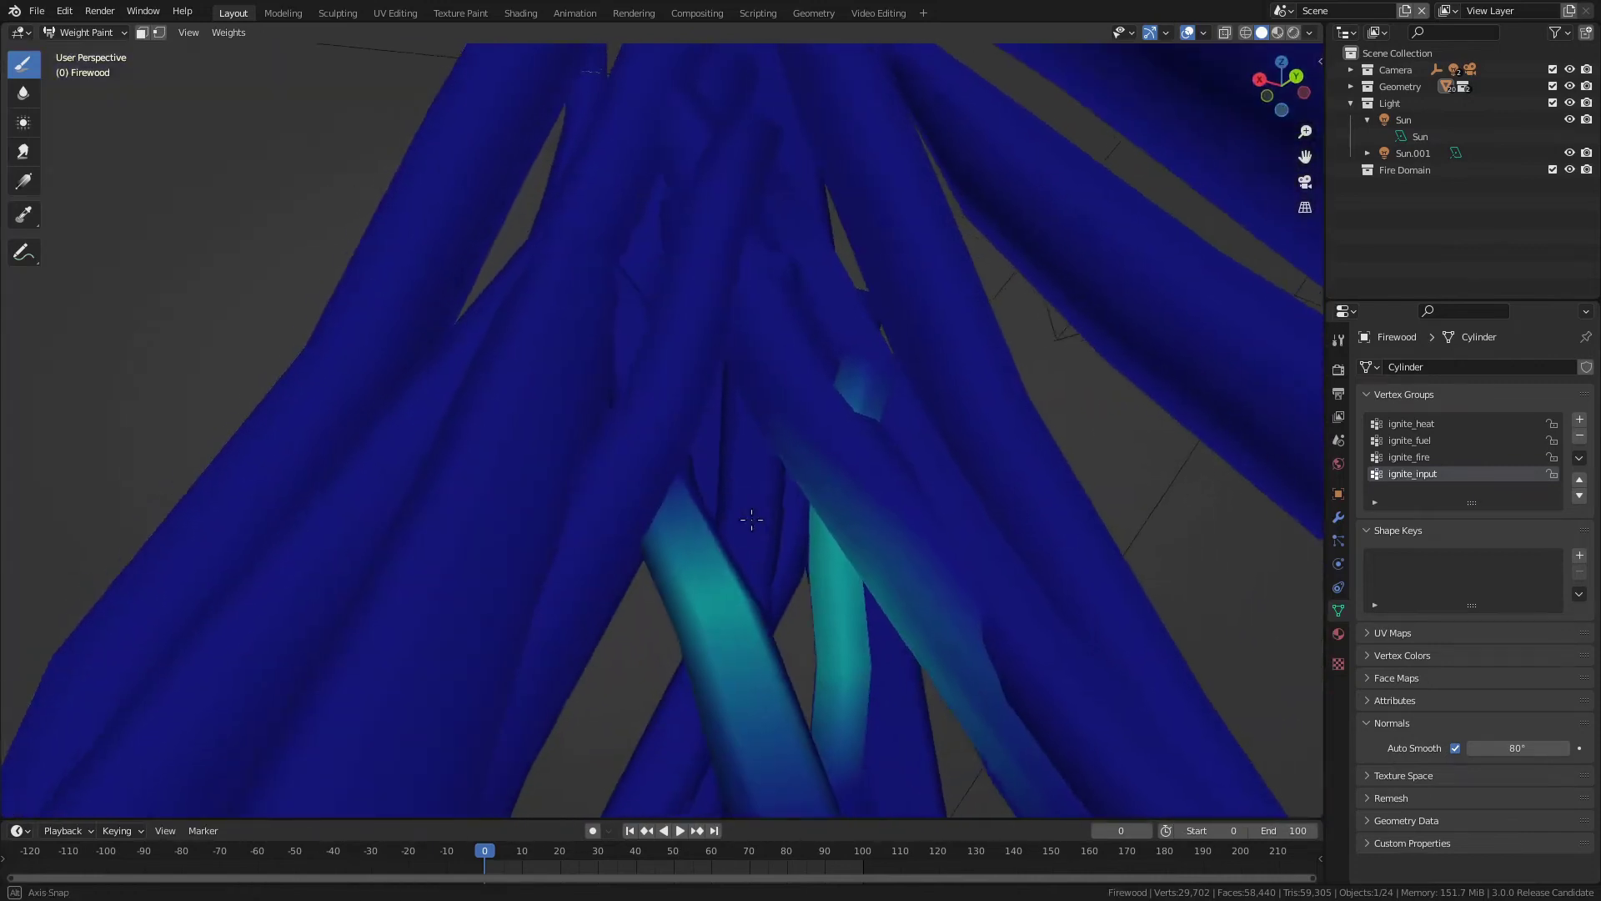
right_click(766, 490)
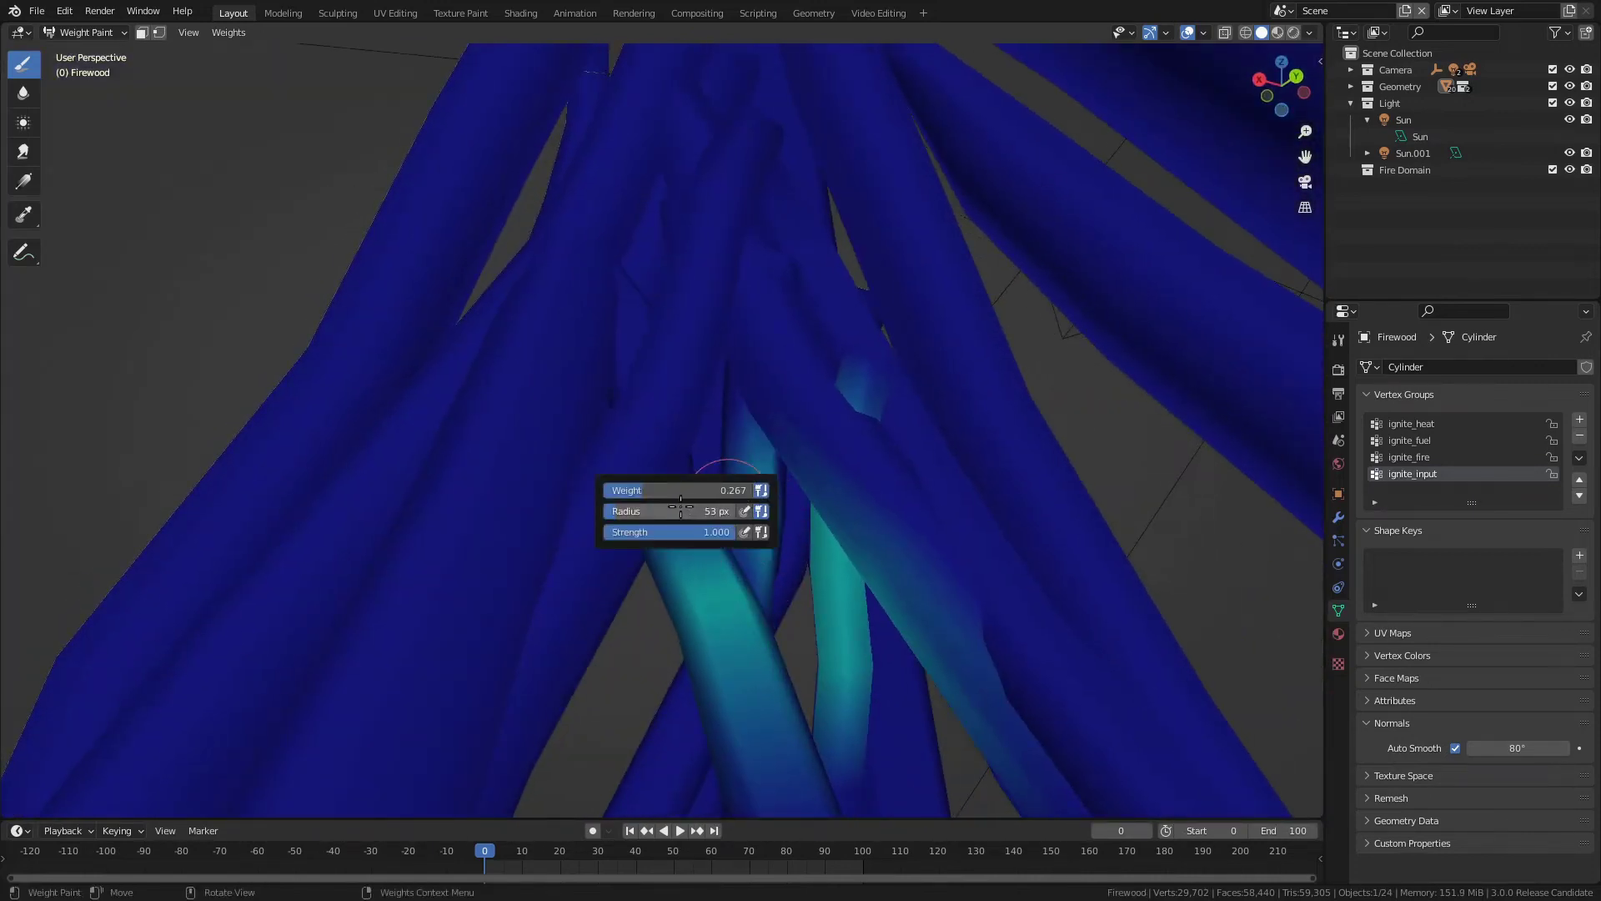
right_click(730, 415)
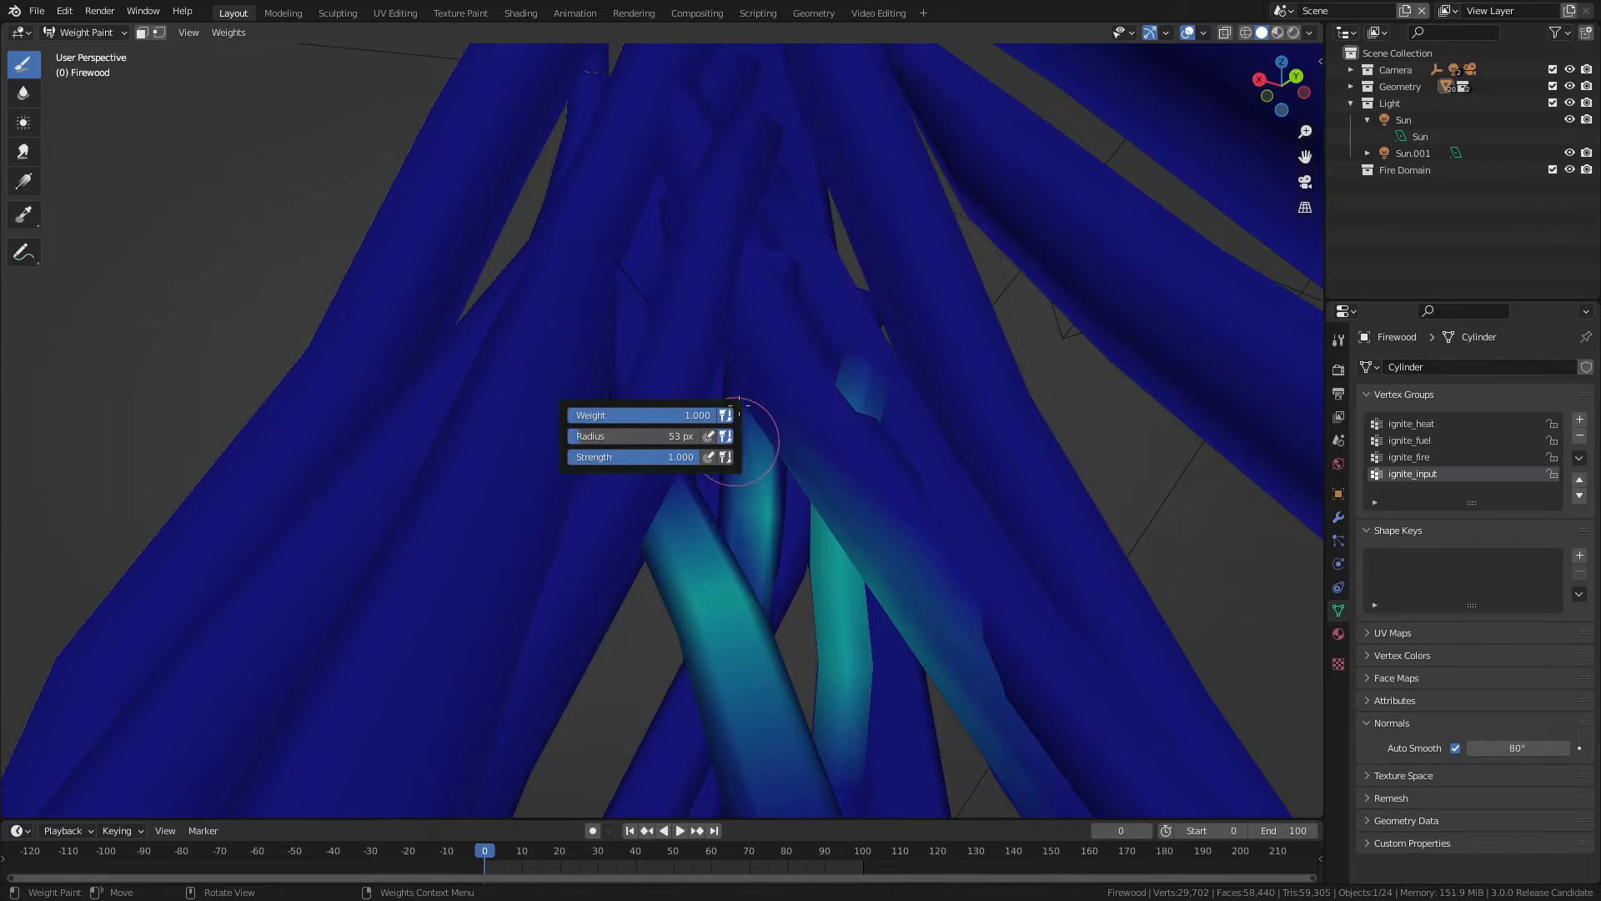
left_click_drag(734, 421, 777, 601)
mouse_move(754, 500)
left_mouse_down()
mouse_move(759, 548)
mouse_move(772, 486)
mouse_move(744, 595)
mouse_move(695, 517)
mouse_move(735, 632)
mouse_move(728, 605)
mouse_move(720, 641)
mouse_move(700, 563)
mouse_move(762, 725)
mouse_move(765, 627)
mouse_move(844, 630)
mouse_move(795, 552)
mouse_move(808, 693)
mouse_move(825, 568)
mouse_move(822, 669)
mouse_move(792, 562)
mouse_move(761, 621)
mouse_move(701, 388)
mouse_move(717, 376)
mouse_move(776, 423)
mouse_move(696, 357)
mouse_move(801, 415)
left_mouse_up()
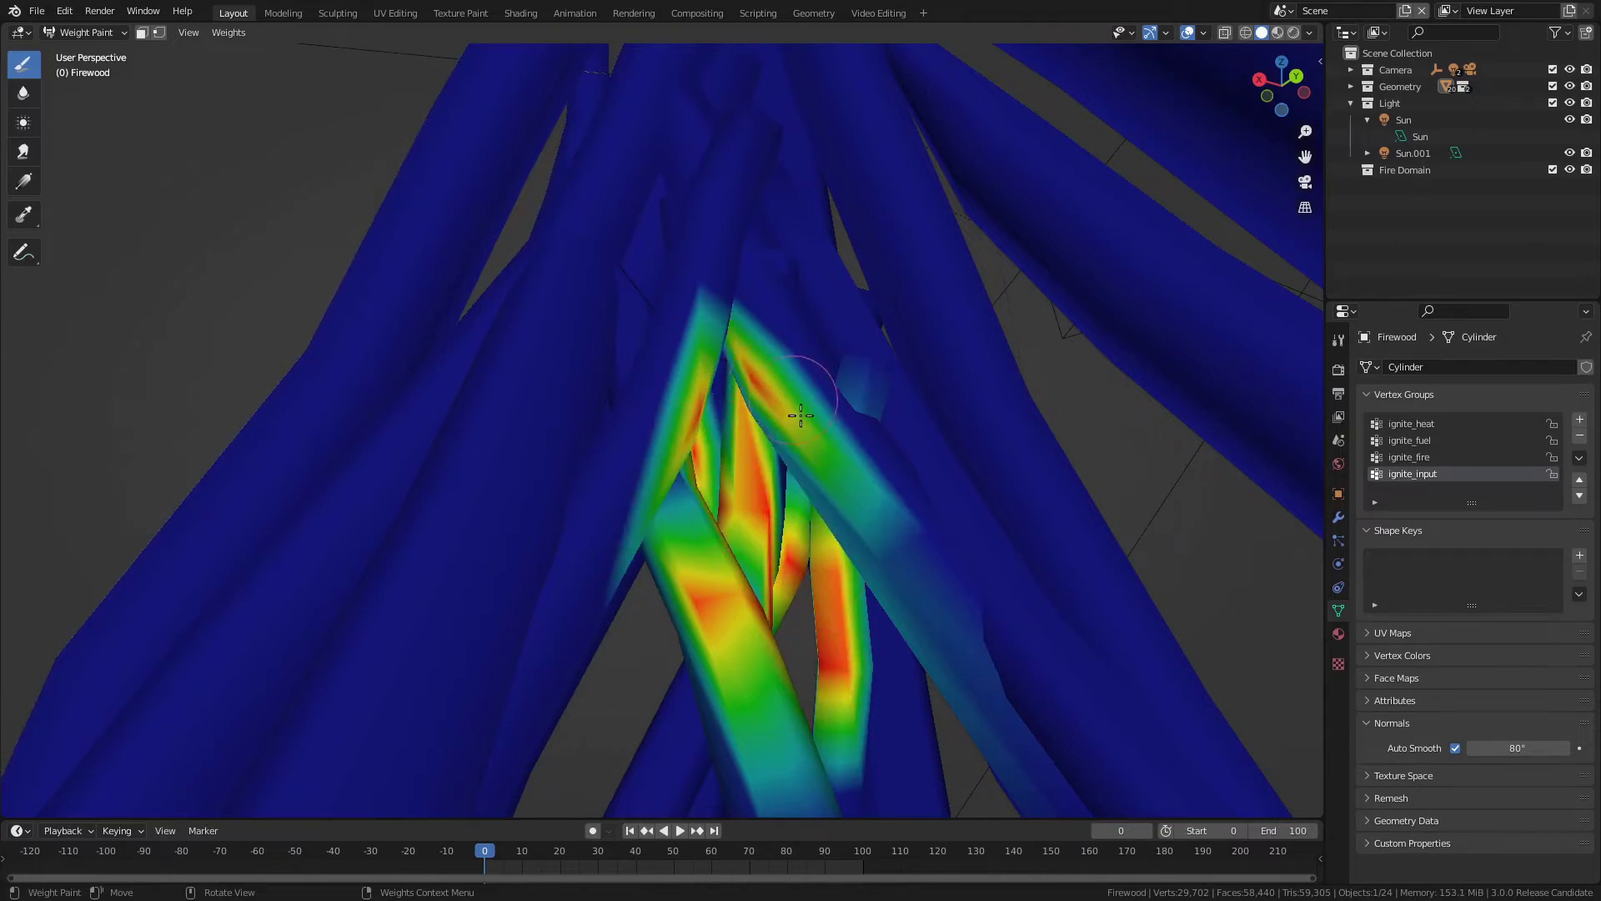
Switch to the Blur brush with a larger radius and soften the painted weights.
left_click(23, 93)
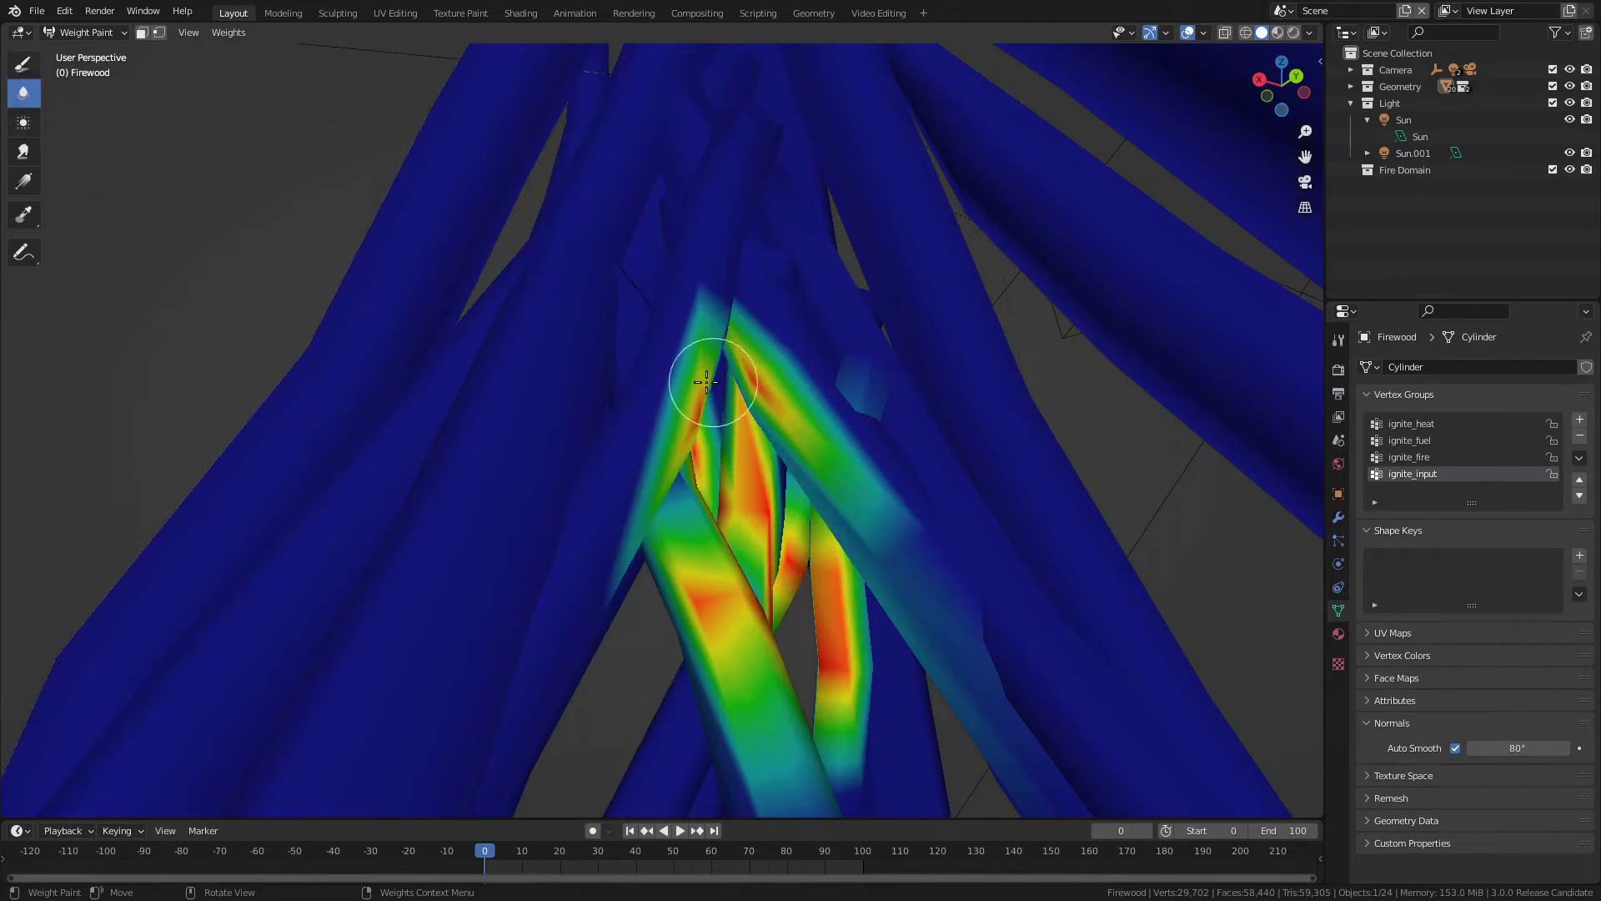
right_click(685, 400)
mouse_move(675, 414)
left_mouse_down()
mouse_move(553, 395)
mouse_move(667, 383)
left_mouse_up()
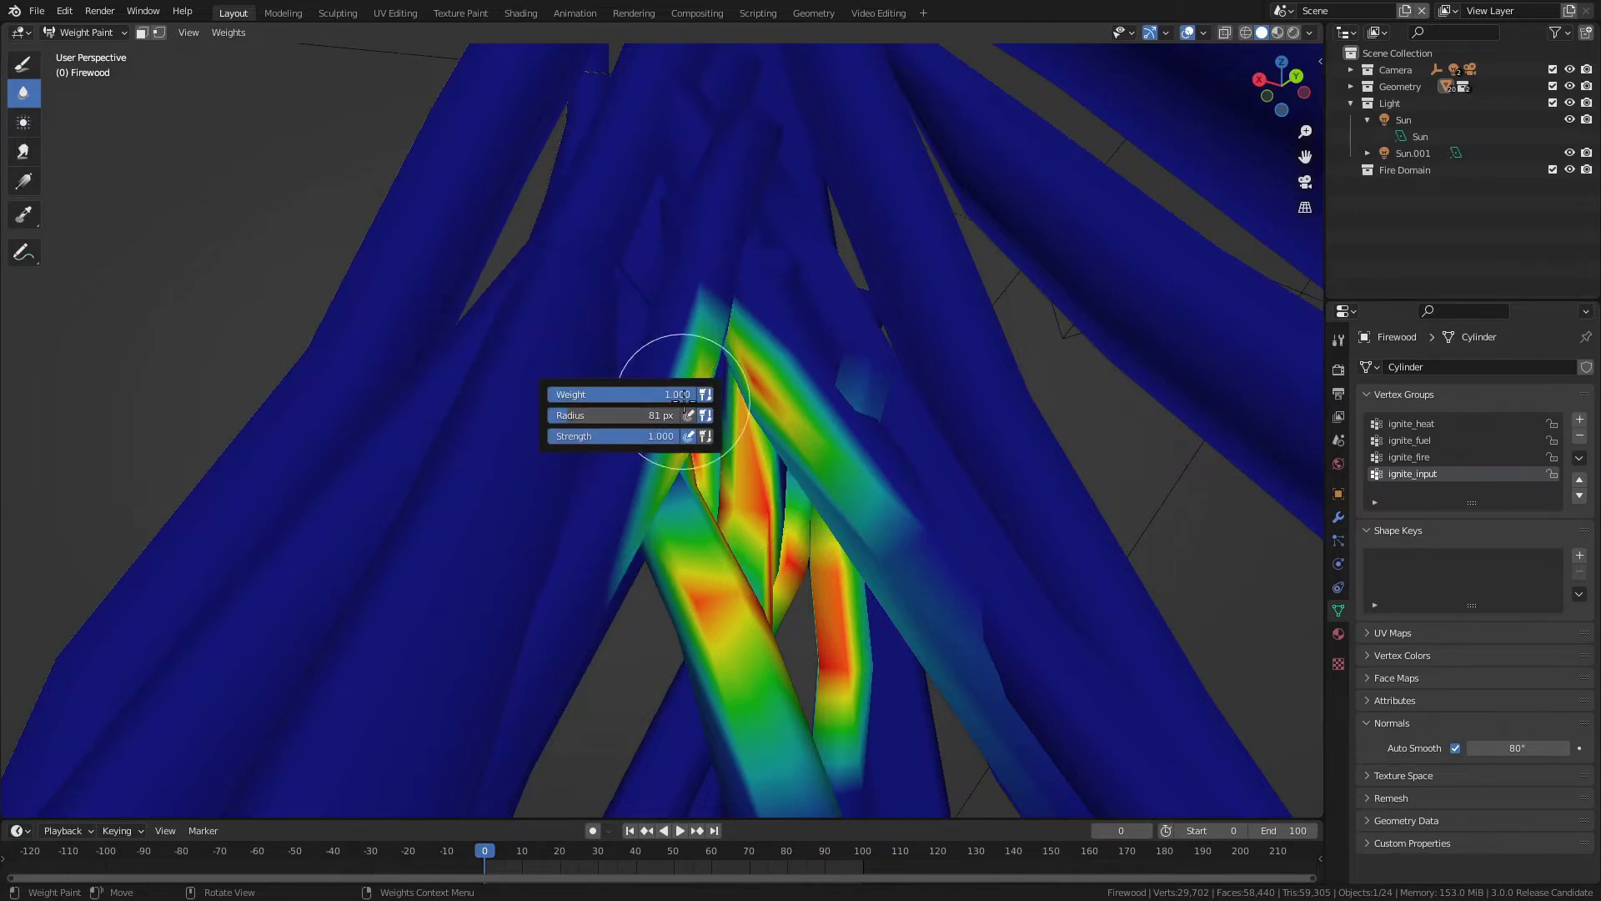
mouse_move(725, 302)
left_mouse_down()
mouse_move(757, 334)
mouse_move(757, 379)
mouse_move(790, 418)
mouse_move(689, 416)
mouse_move(722, 512)
mouse_move(747, 496)
mouse_move(753, 543)
mouse_move(839, 632)
mouse_move(735, 635)
mouse_move(709, 608)
mouse_move(865, 493)
left_mouse_up()
mouse_move(865, 492)
middle_mouse_down()
mouse_move(875, 565)
mouse_move(1008, 558)
mouse_move(882, 561)
mouse_move(878, 531)
middle_mouse_up()
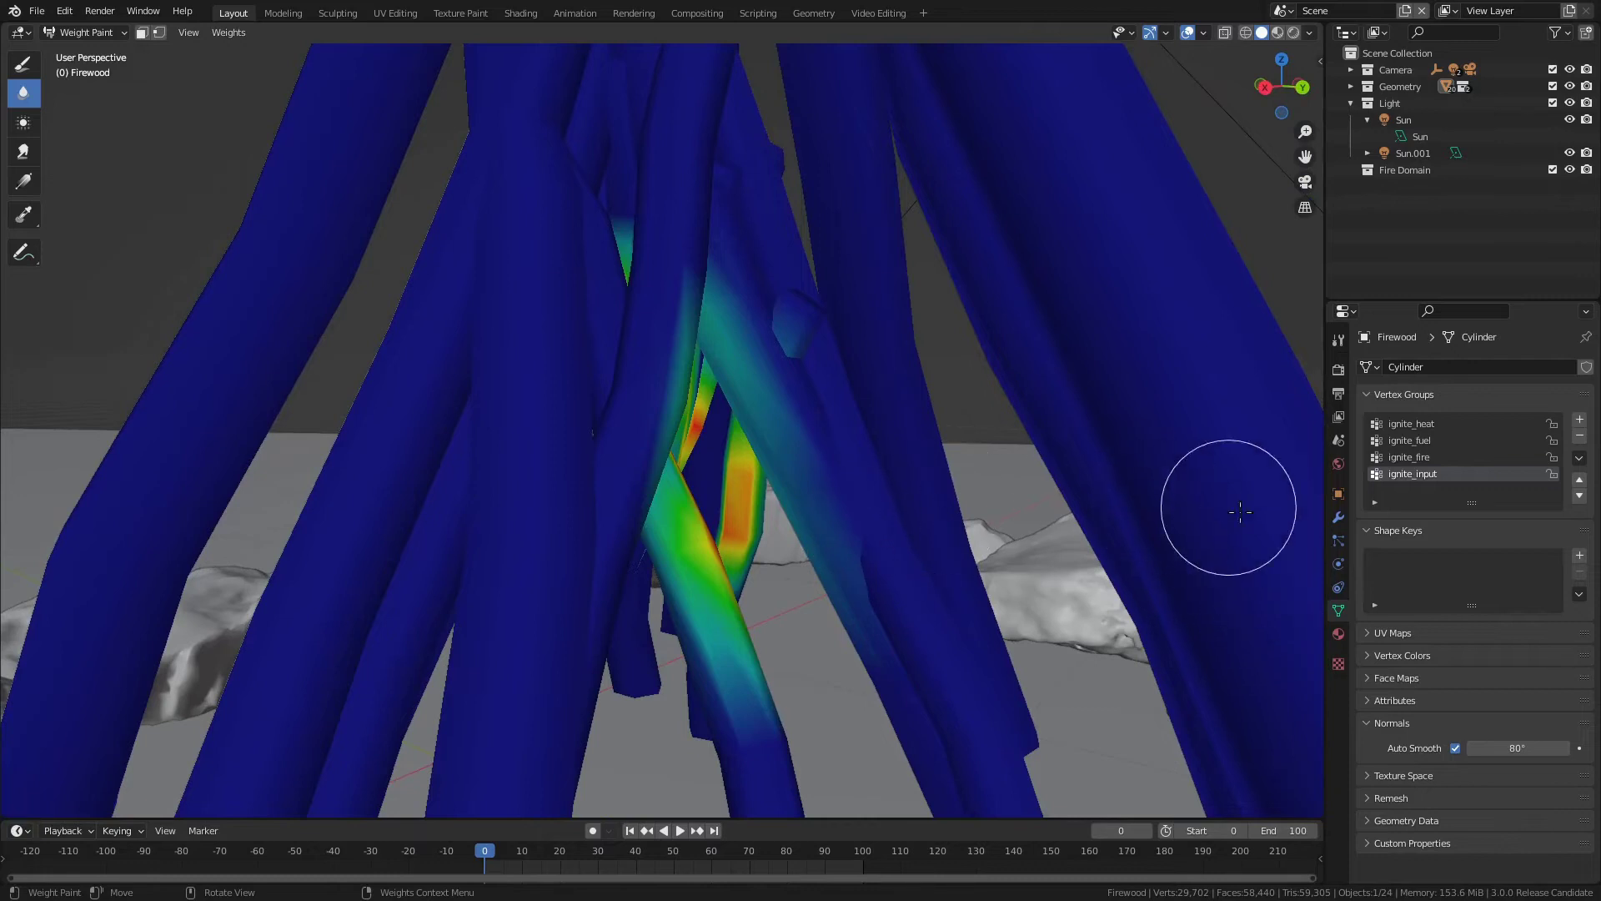
Free and re-bake the firewood's Ignite simulation, then display the ignite_fire weights.
left_click(1338, 564)
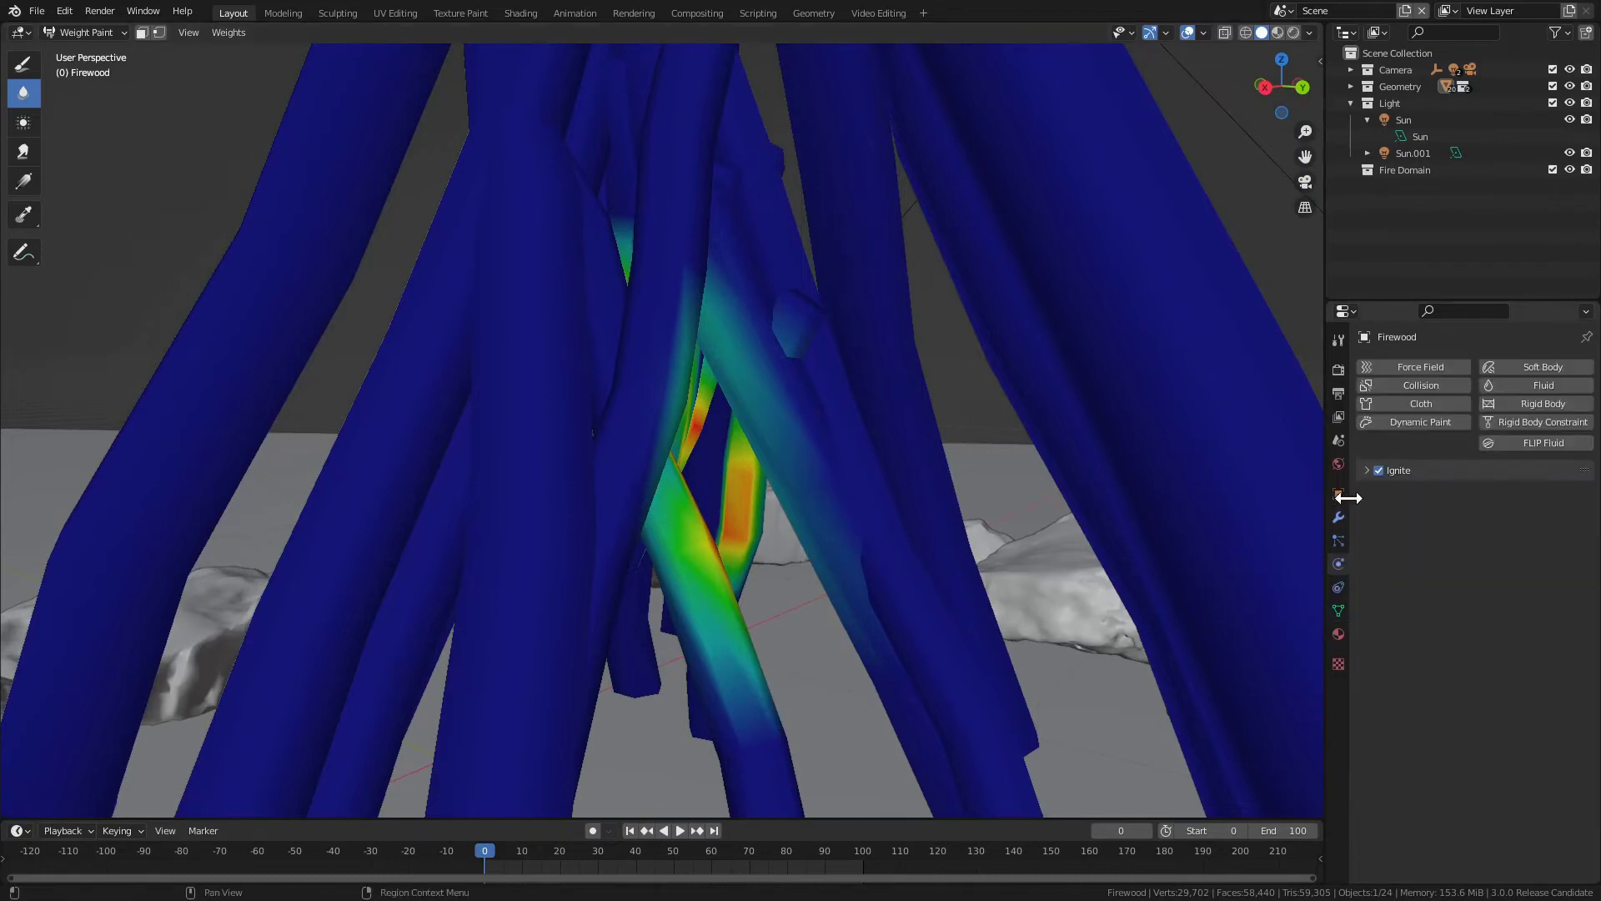
left_click(1367, 470)
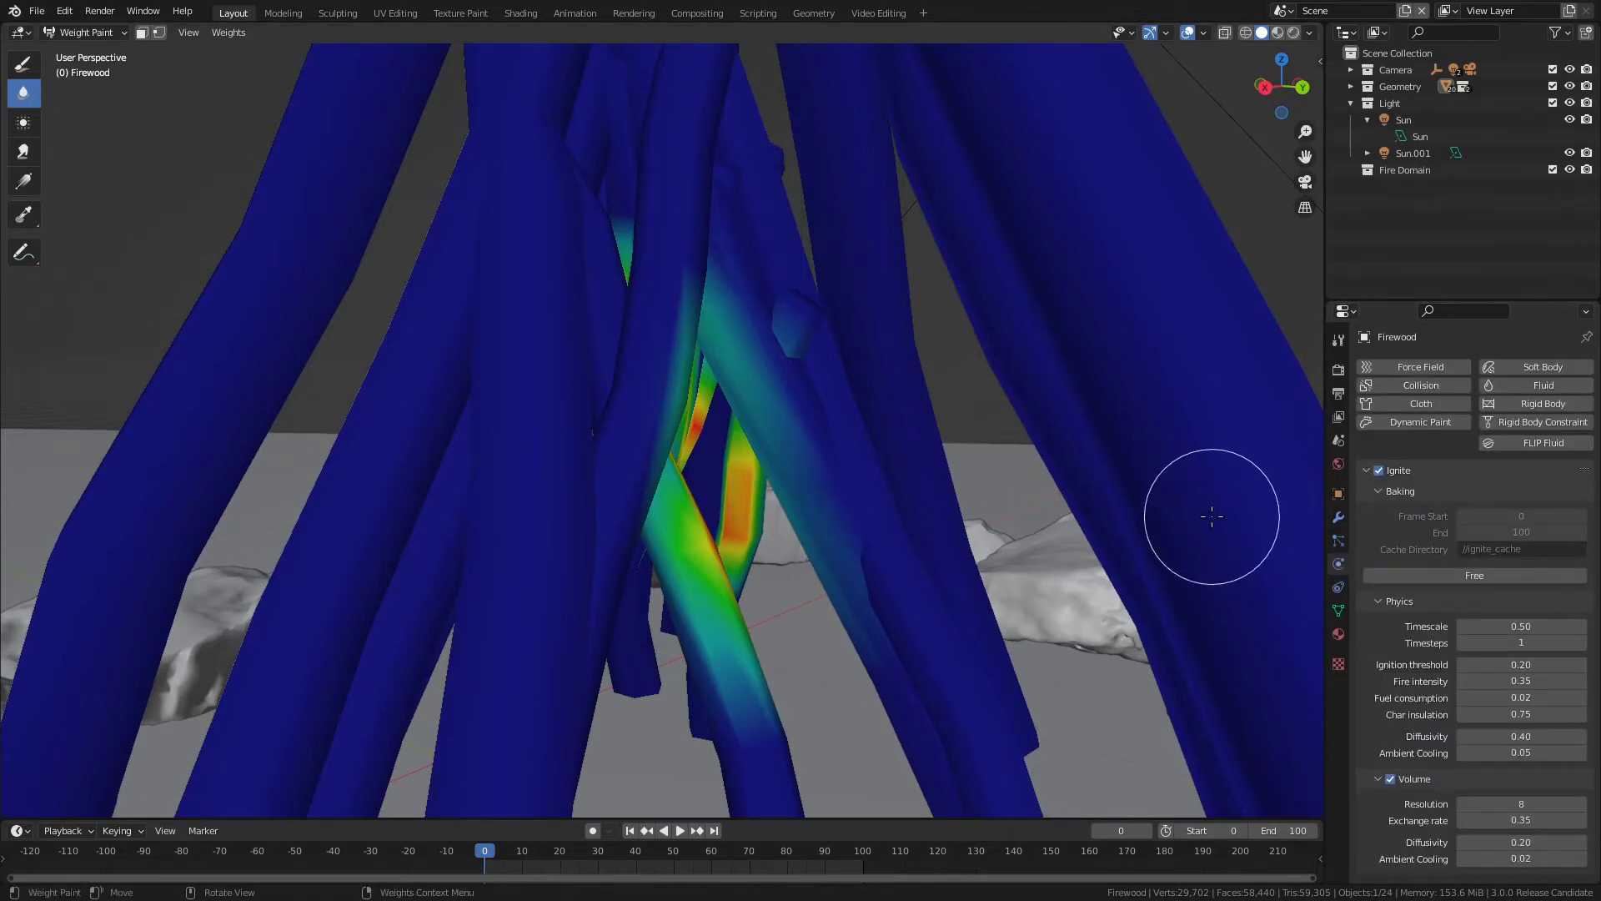
left_click(1403, 576)
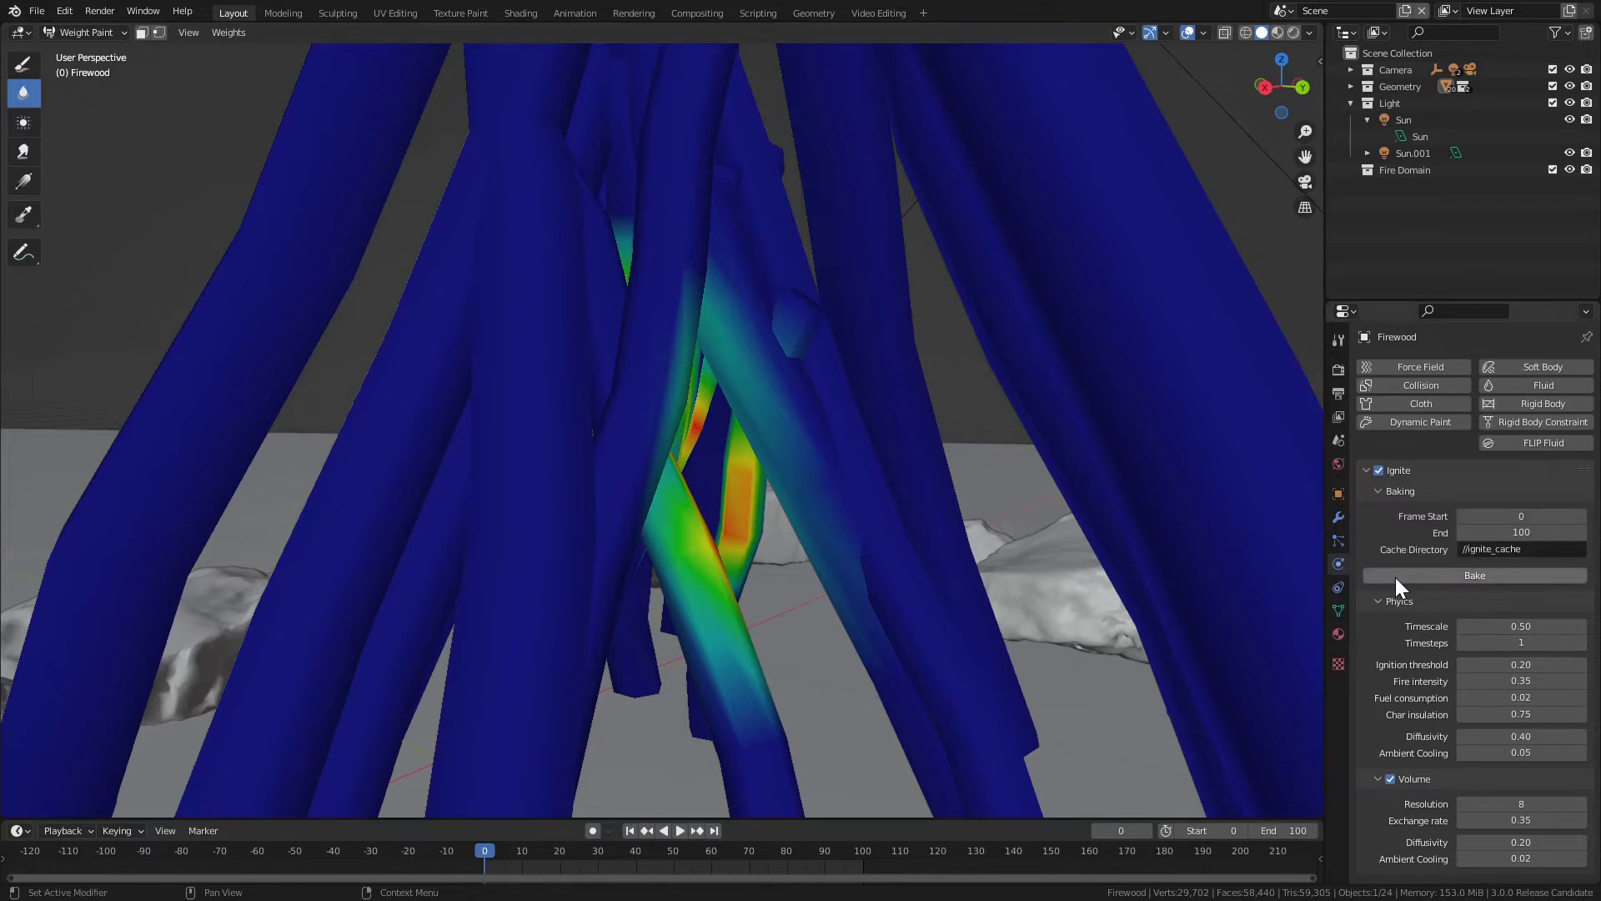
left_click(1394, 577)
left_click(1335, 608)
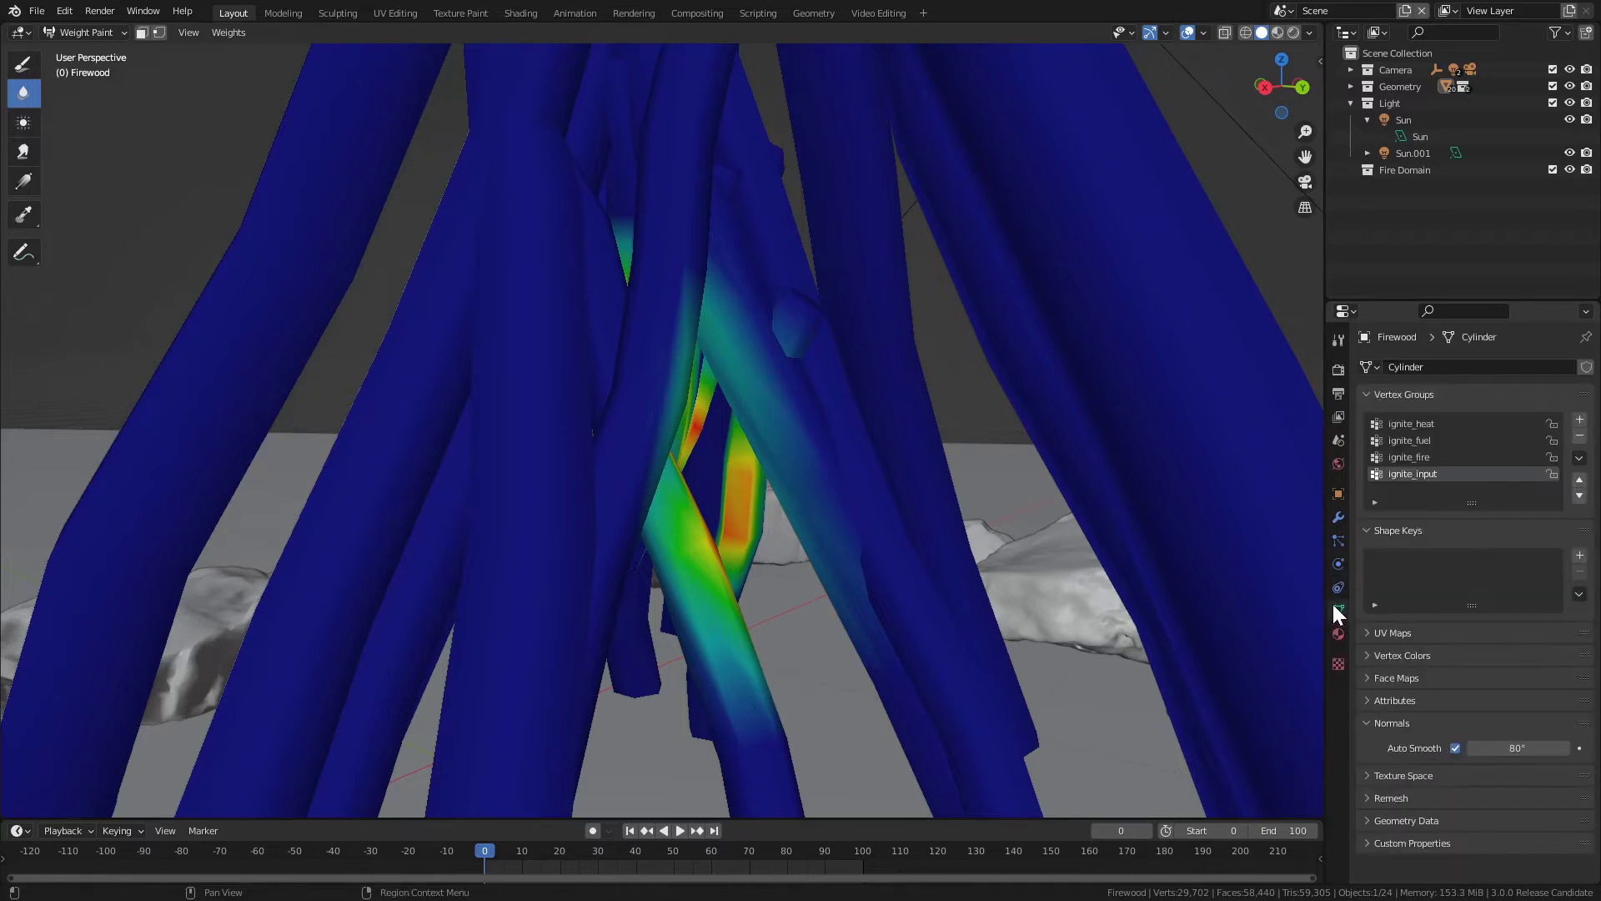
left_click(1438, 458)
Play the fire animation and orbit the firewood as the ignite_fire weights spread.
left_click(677, 829)
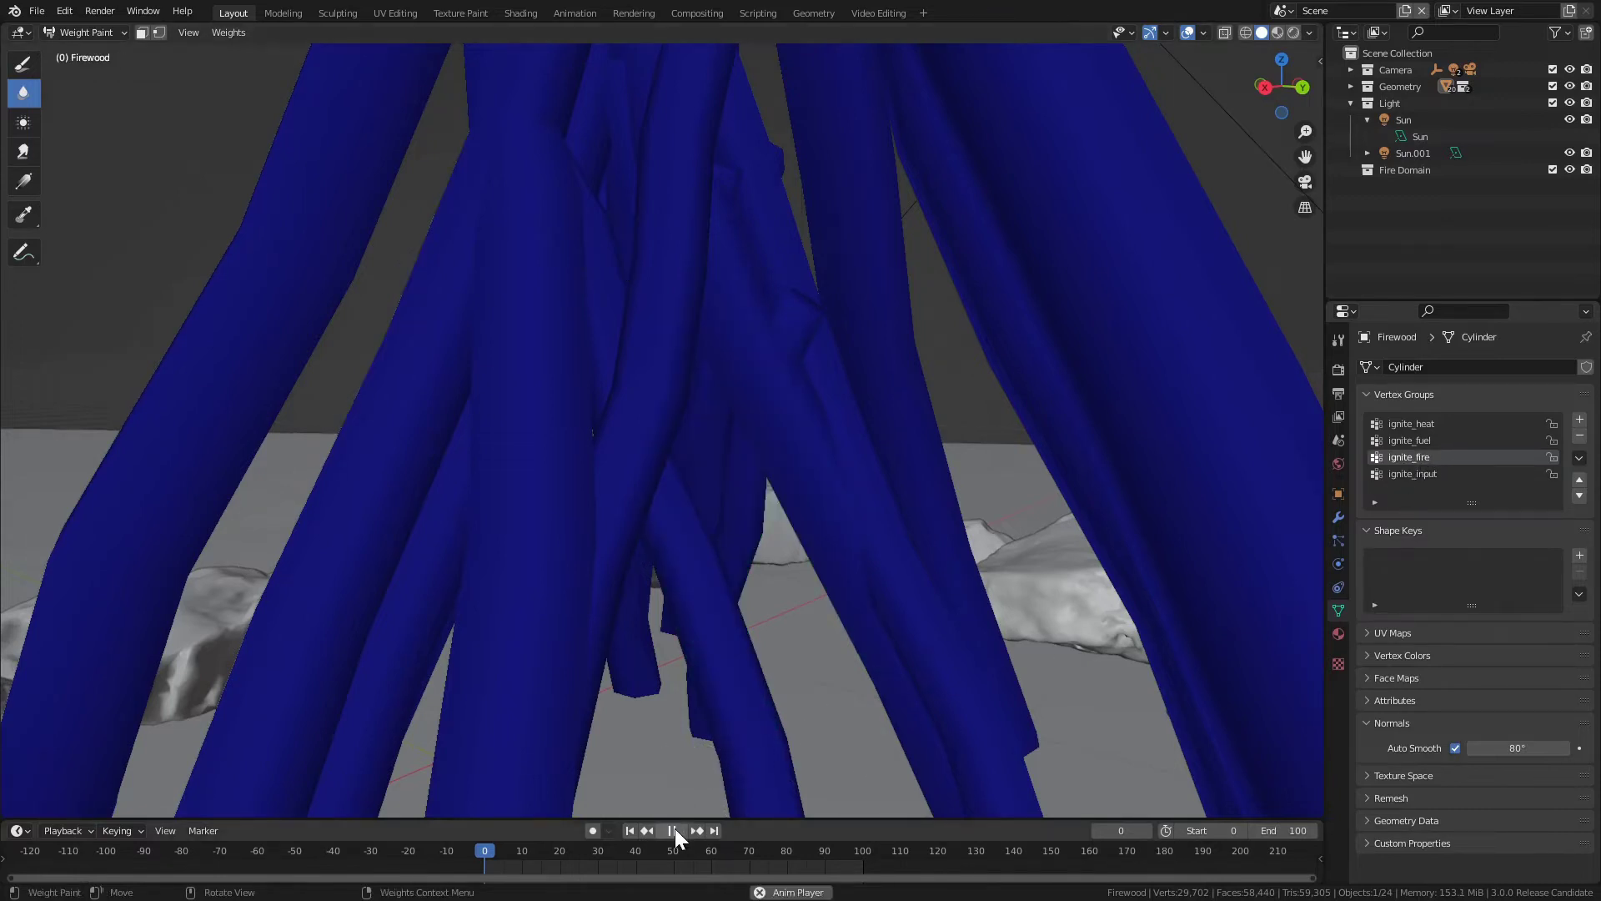
scroll(709, 584, "down", 5)
middle_click_drag(709, 584, 726, 597)
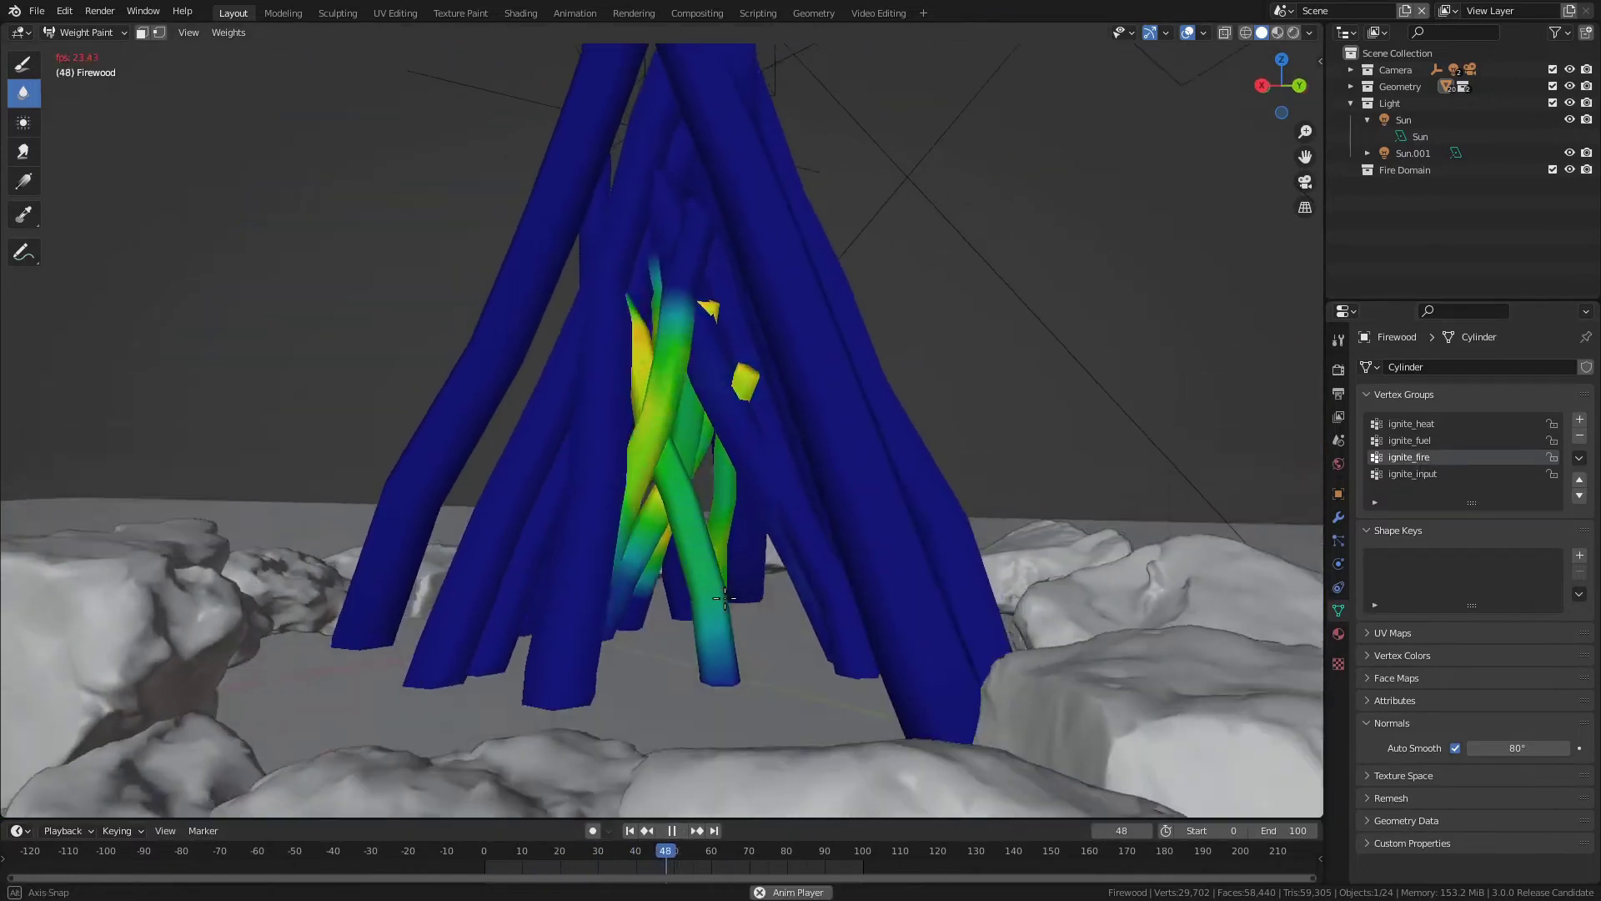
scroll(724, 597, "down", 3)
scroll(719, 498, "down", 2)
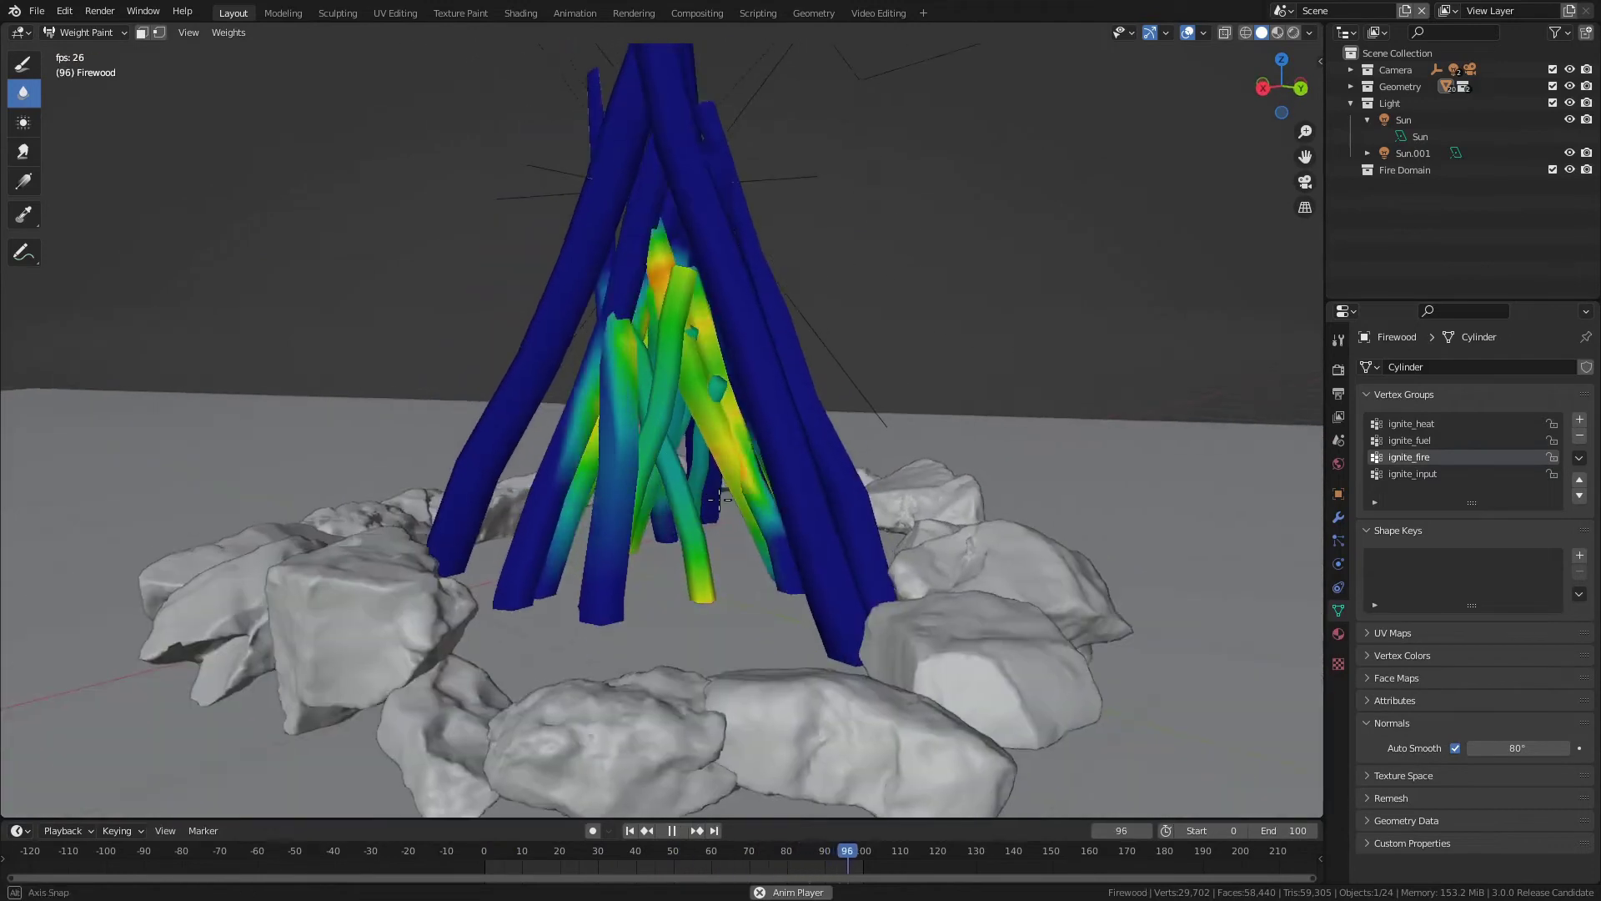
middle_click_drag(719, 498, 724, 510)
scroll(705, 511, "up", 4)
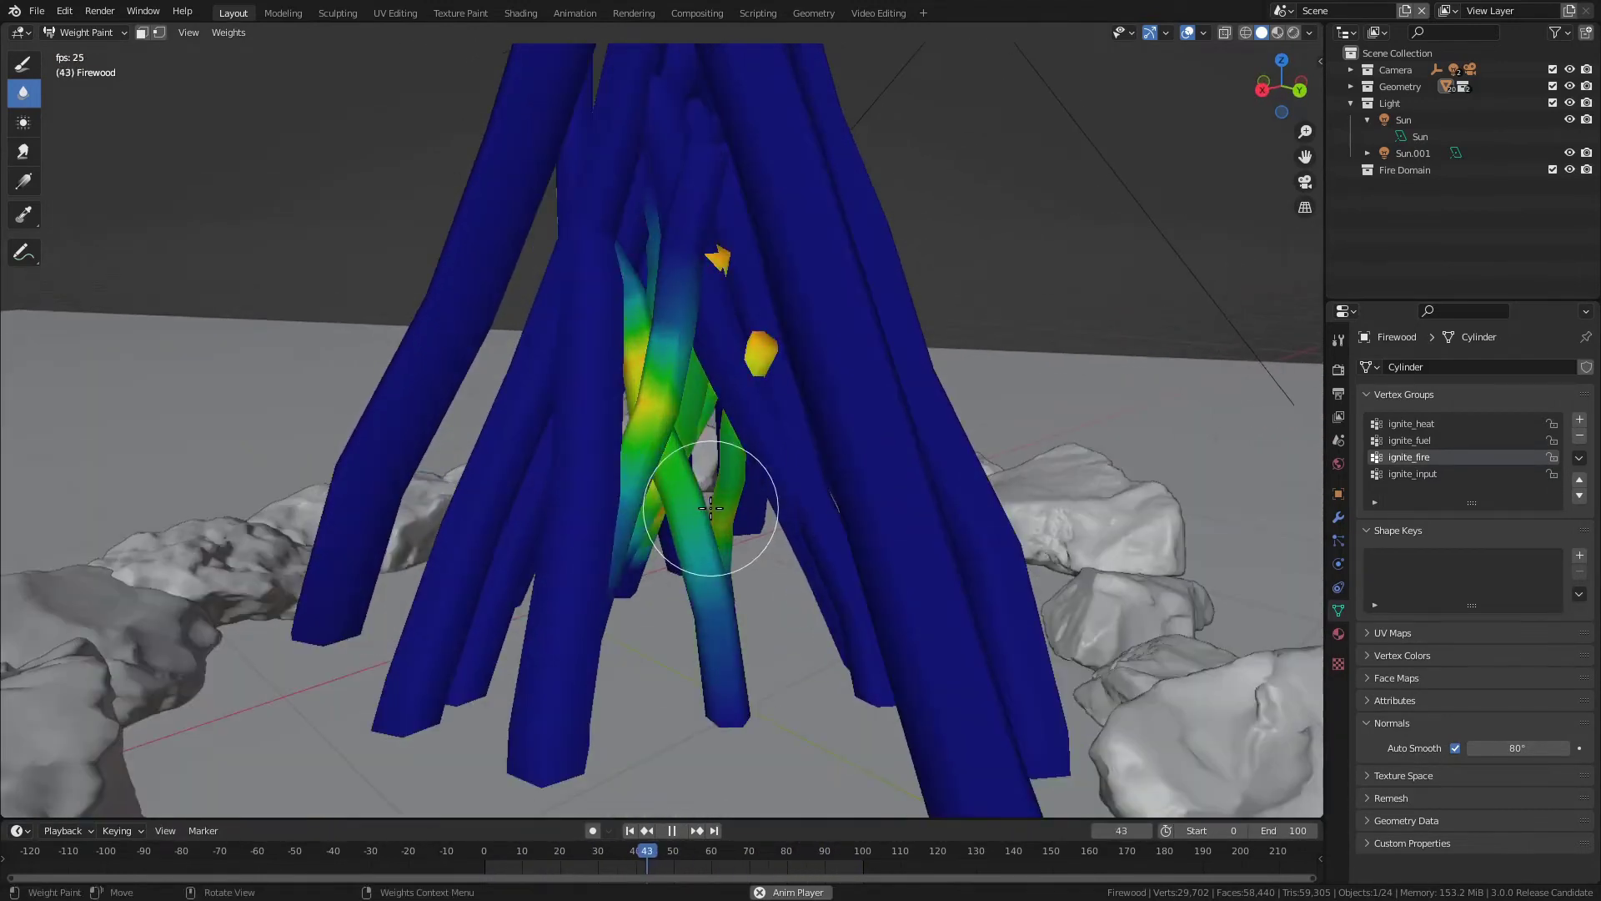
scroll(709, 507, "down", 3)
middle_click_drag(725, 533, 740, 497)
scroll(739, 497, "up", 2)
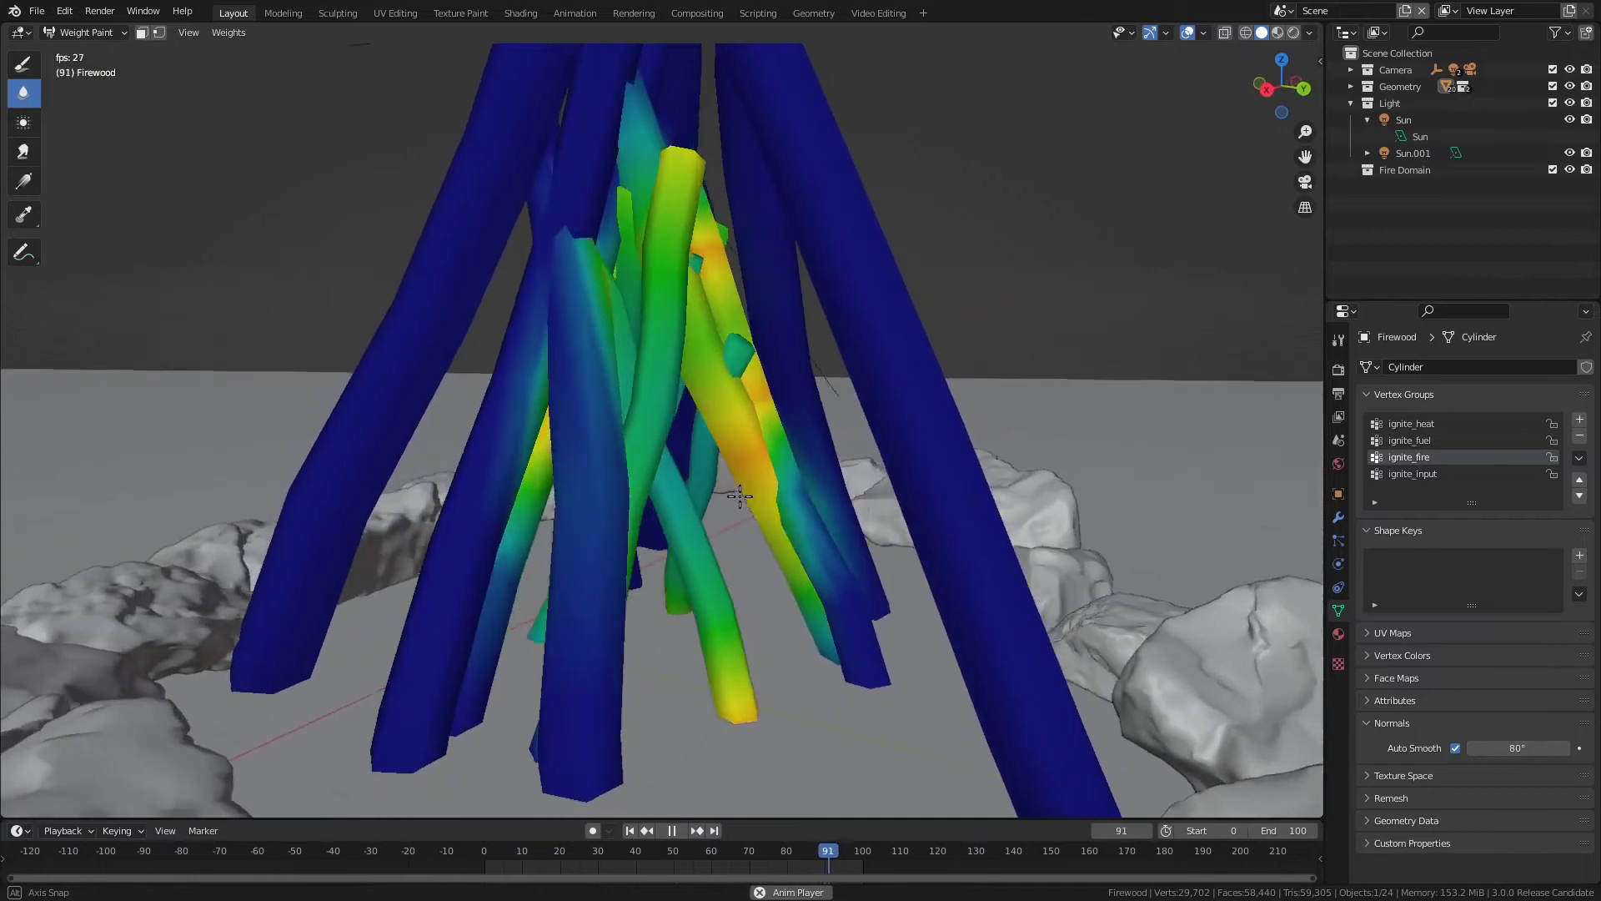
Pause, resume and scrub the animation to around frame 70, then stop.
key("space")
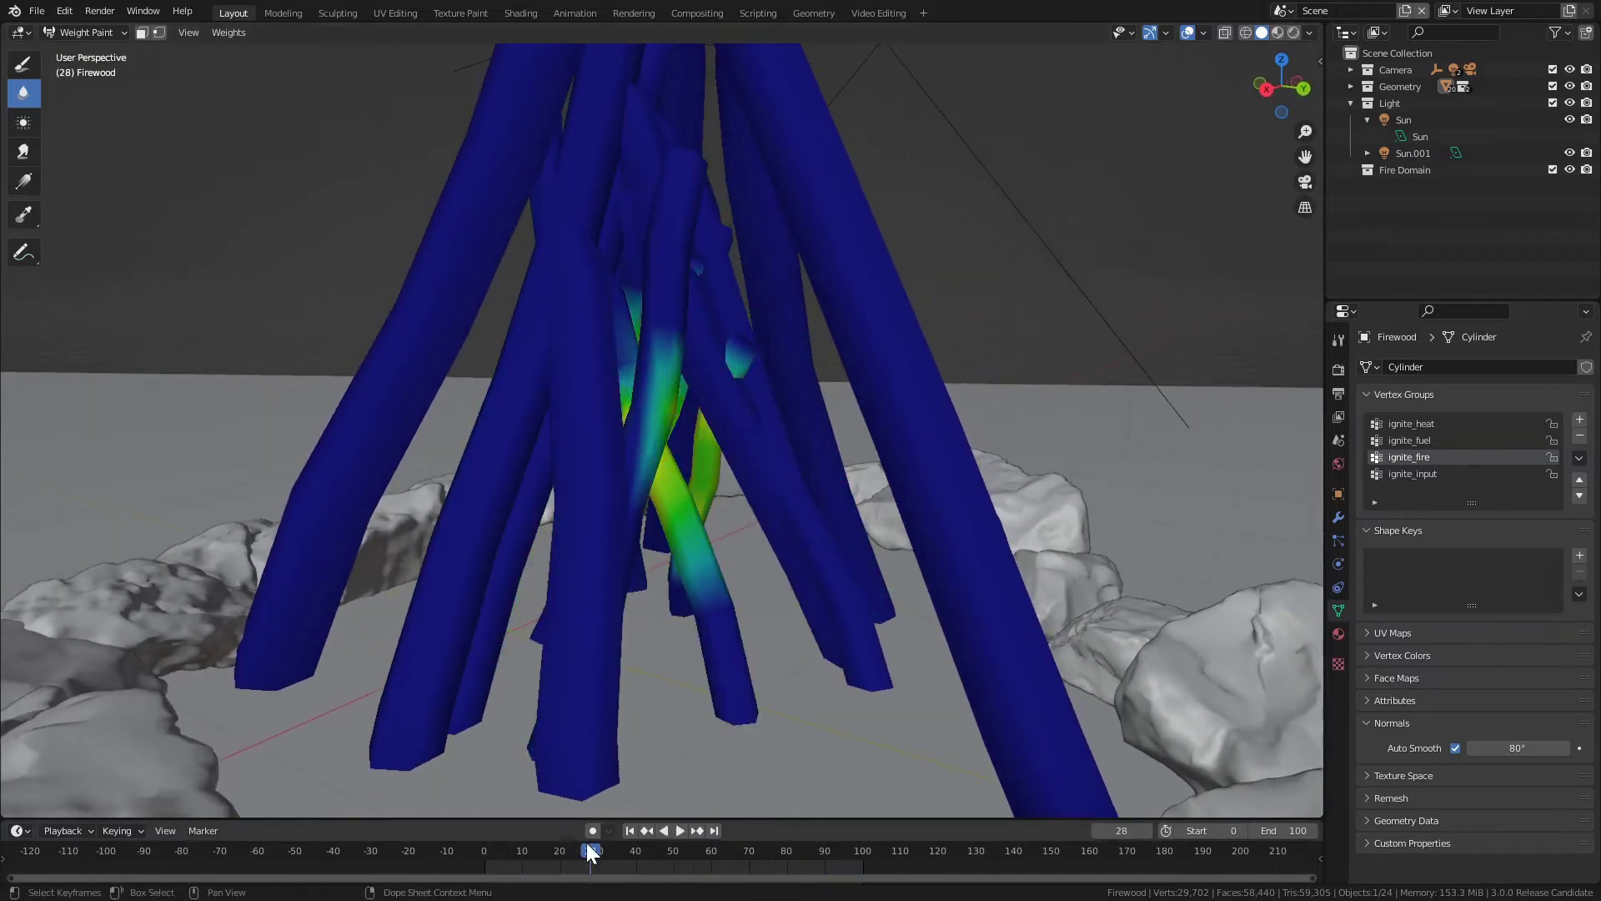
key("space")
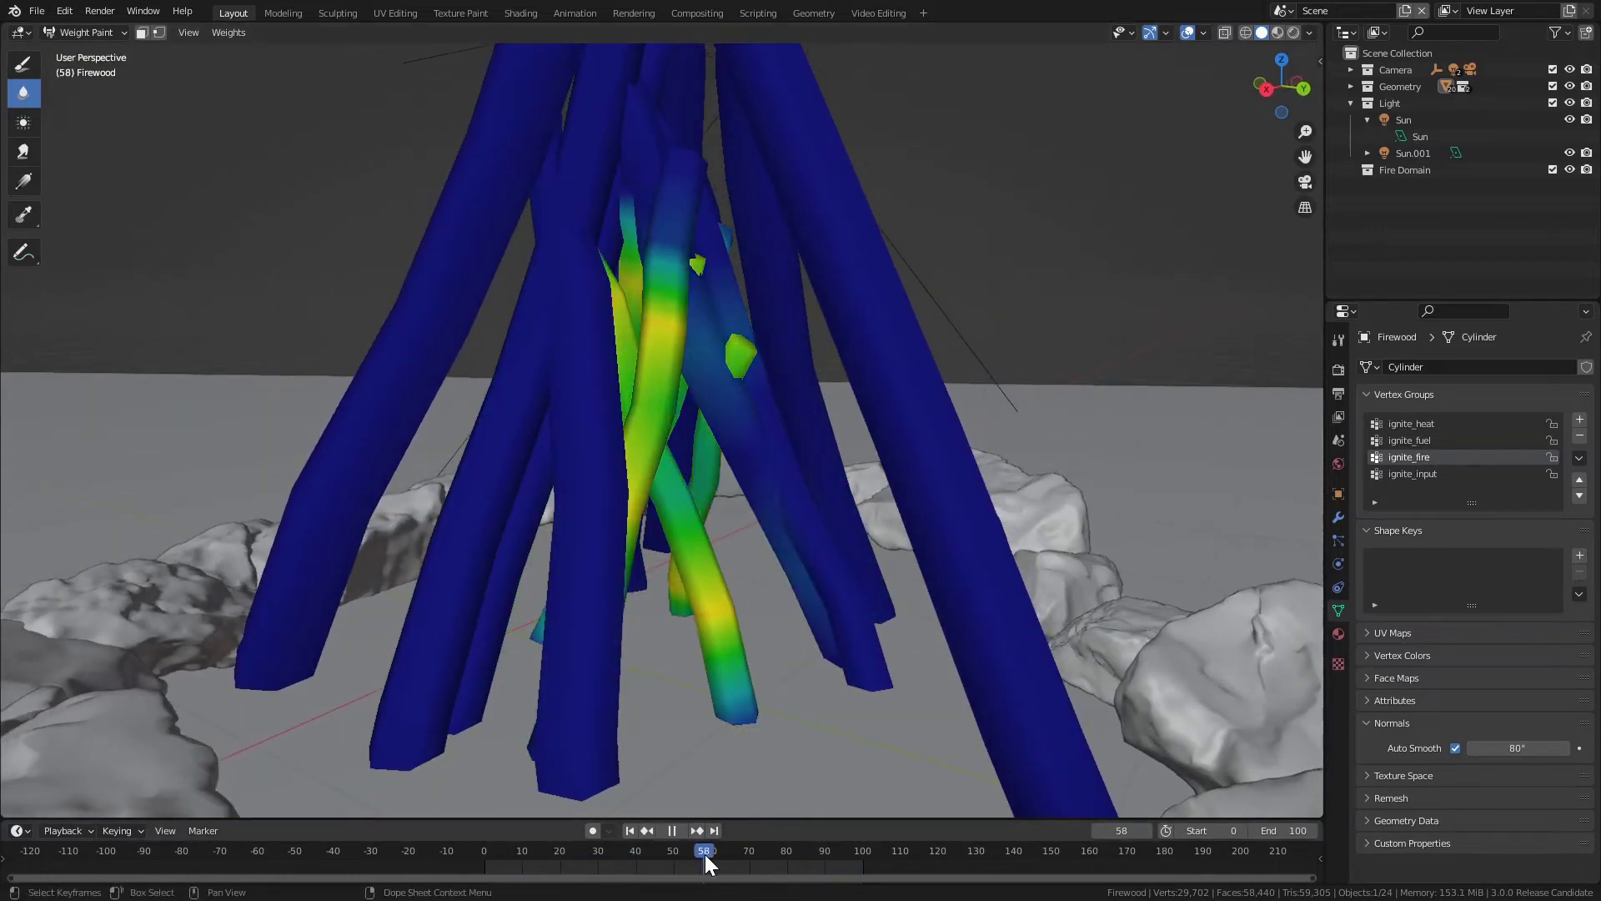
mouse_move(734, 852)
left_mouse_down()
mouse_move(882, 844)
mouse_move(603, 852)
left_mouse_up()
key("space")
Restart the animation from the beginning and stop it at frame 11.
key("shift+Left")
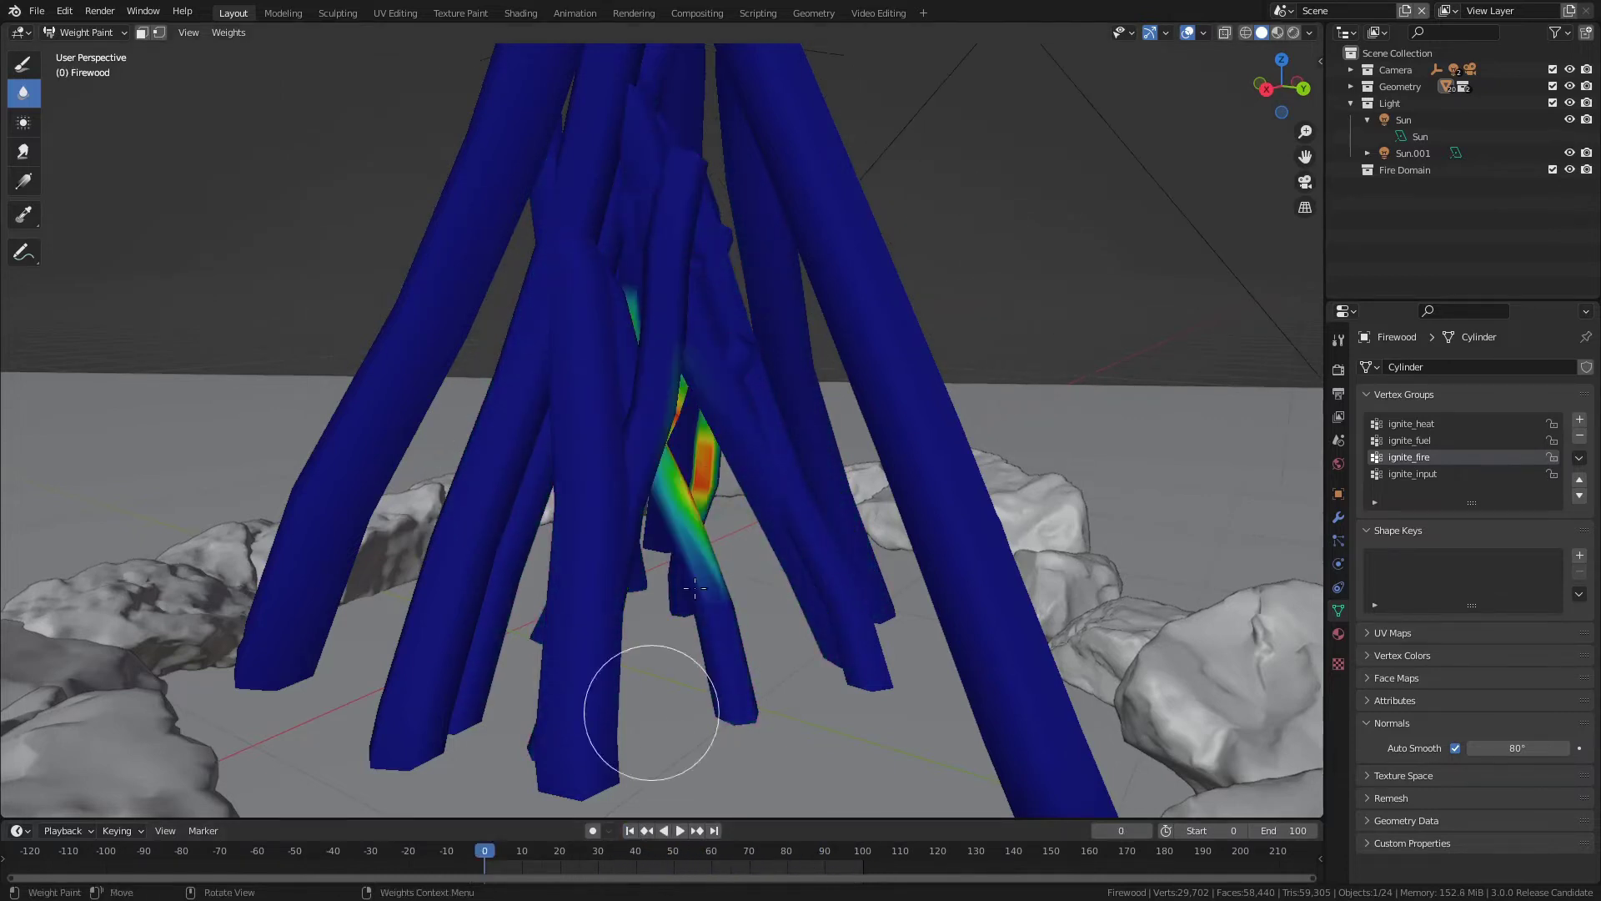
key("space")
mouse_move(714, 511)
middle_mouse_down()
mouse_move(733, 500)
mouse_move(746, 545)
middle_mouse_up()
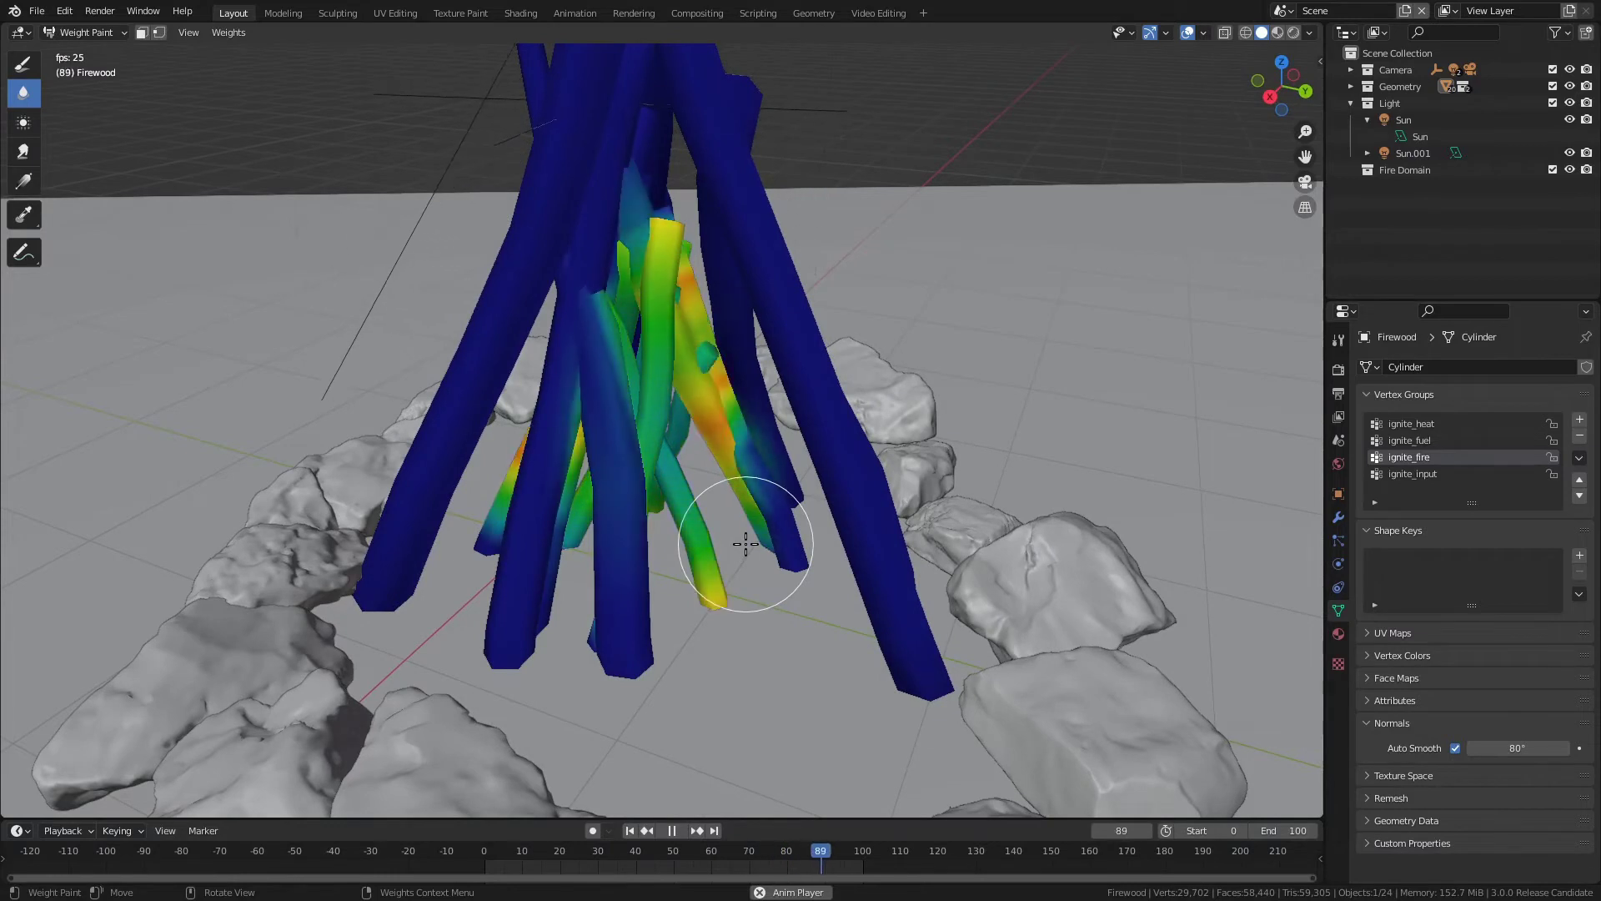
key("space")
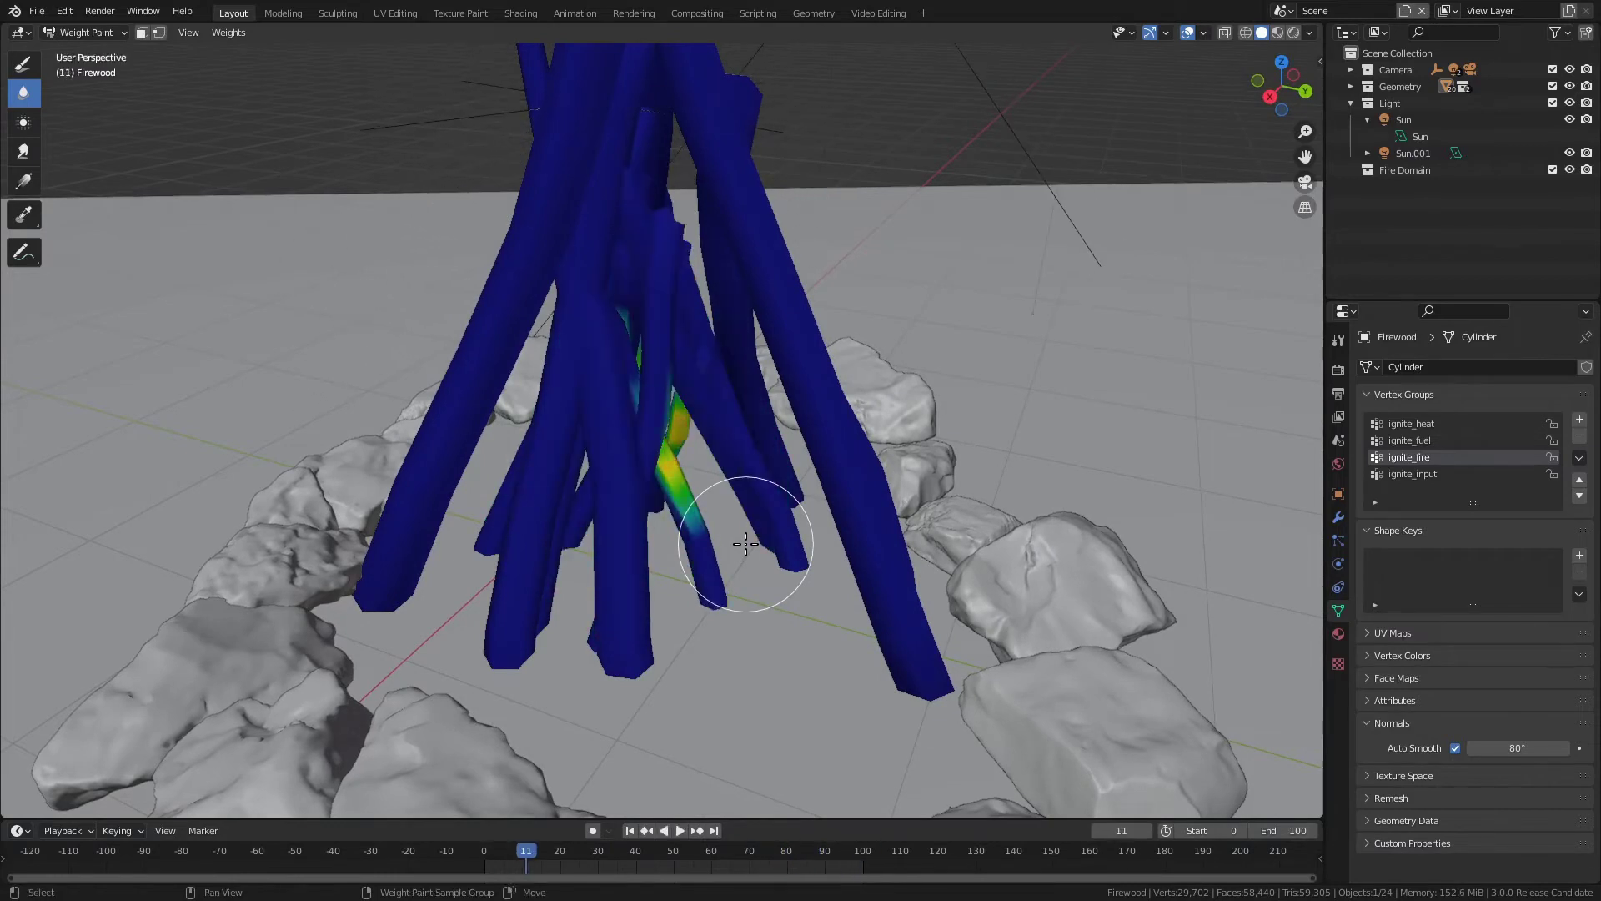
left_click(1340, 561)
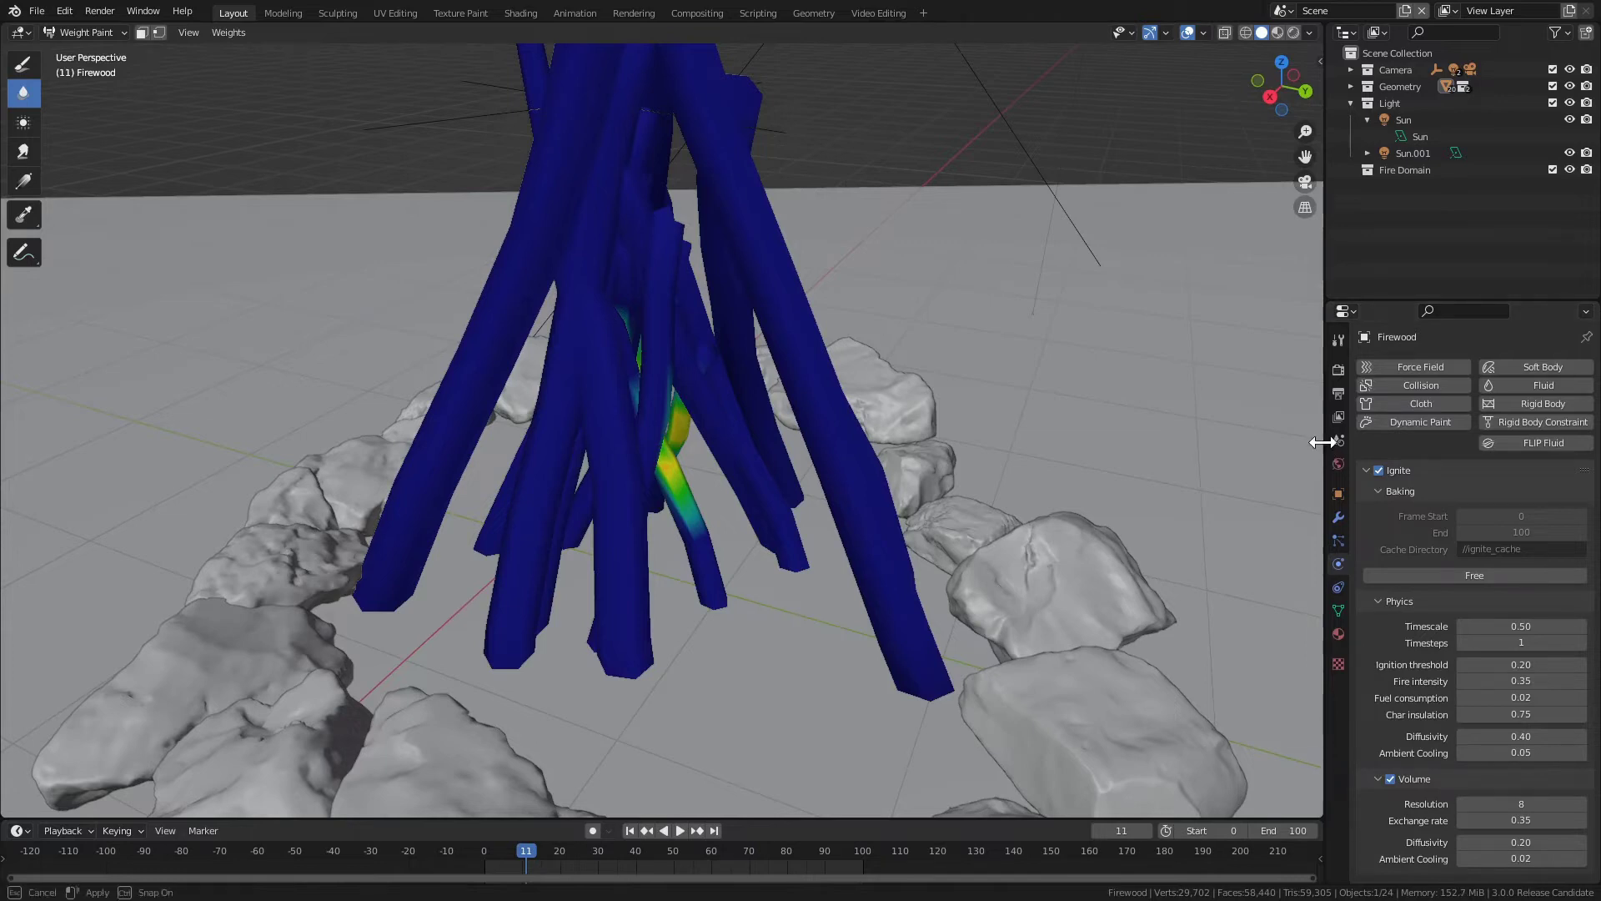
Widen the Properties area and collapse the Ignite Baking subpanel to show the Volume settings.
left_click_drag(1322, 442, 1244, 435)
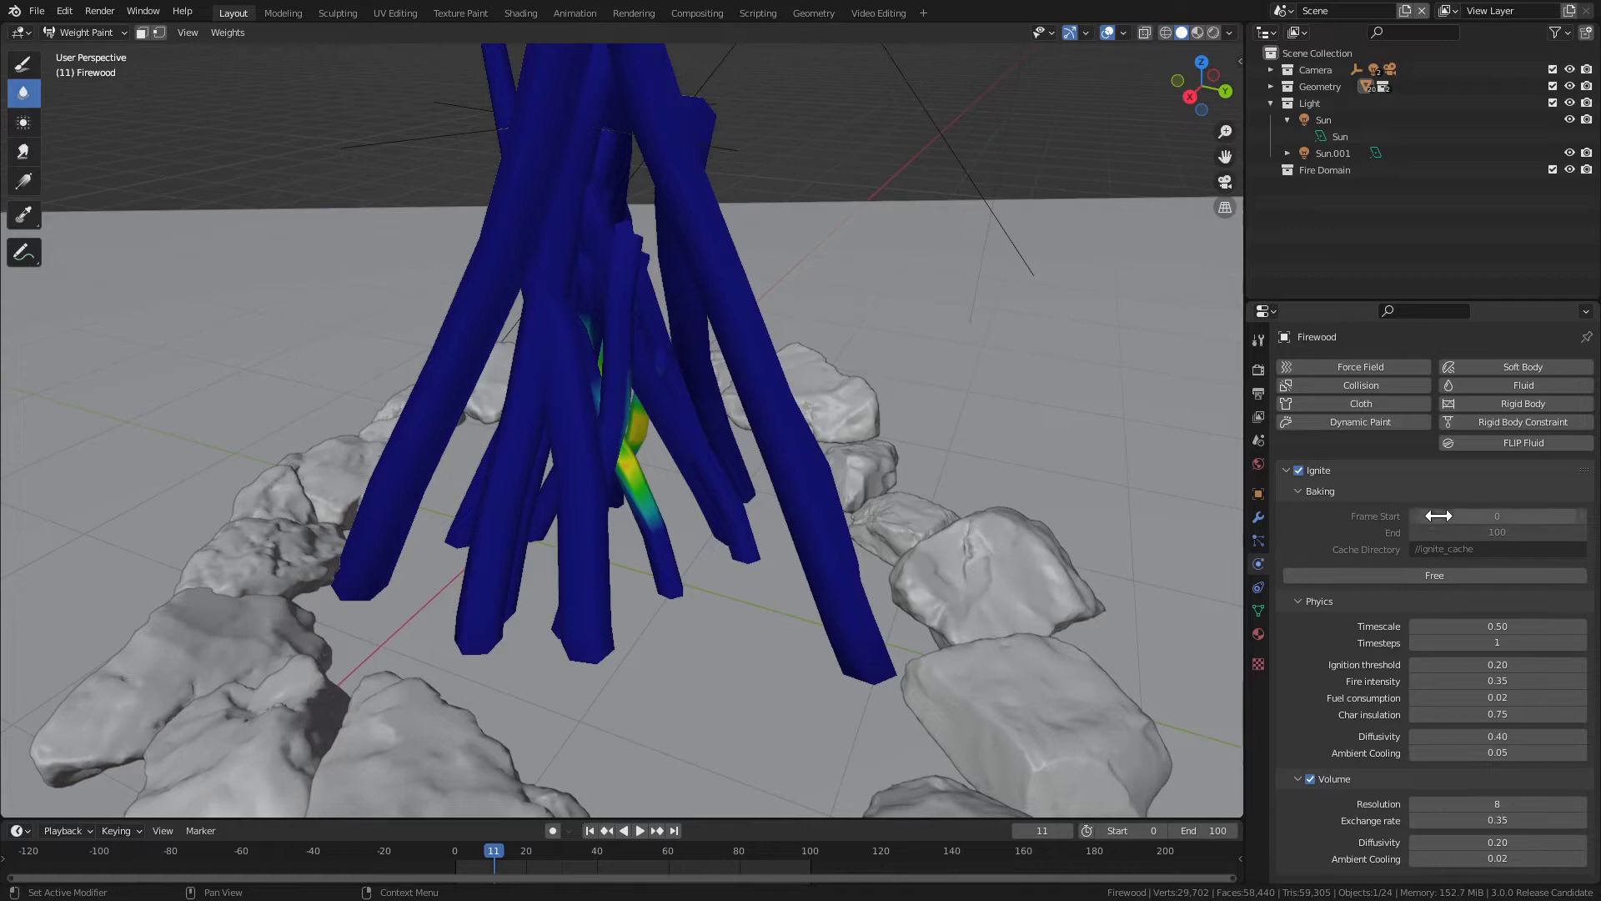
left_click(1301, 490)
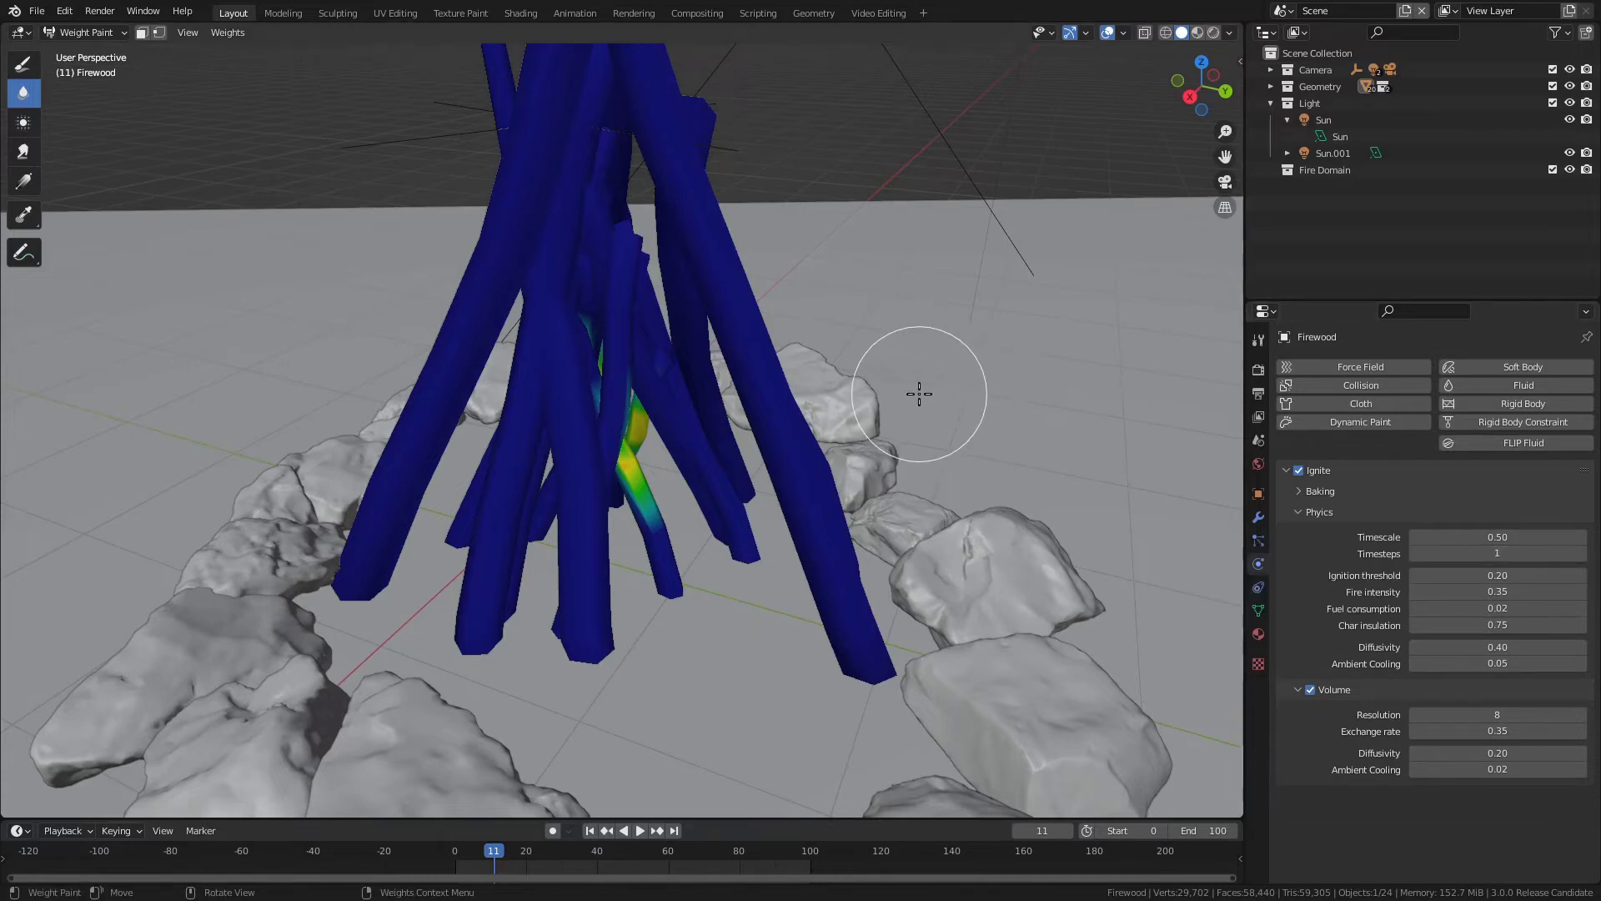
middle_click_drag(918, 391, 863, 368)
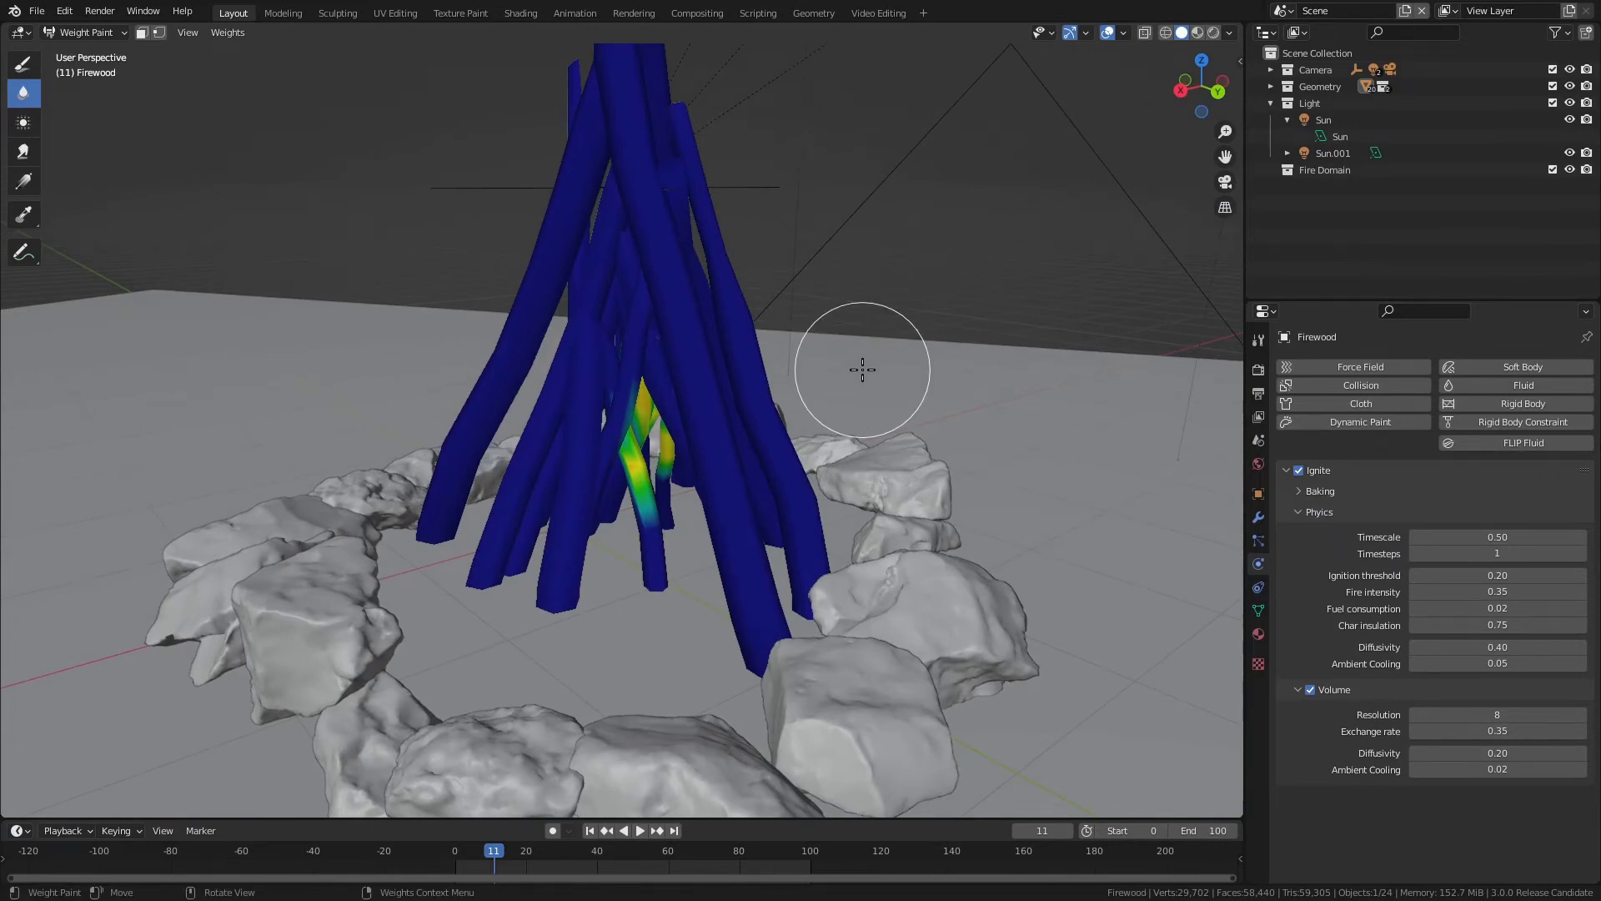
scroll(850, 368, "up", 2)
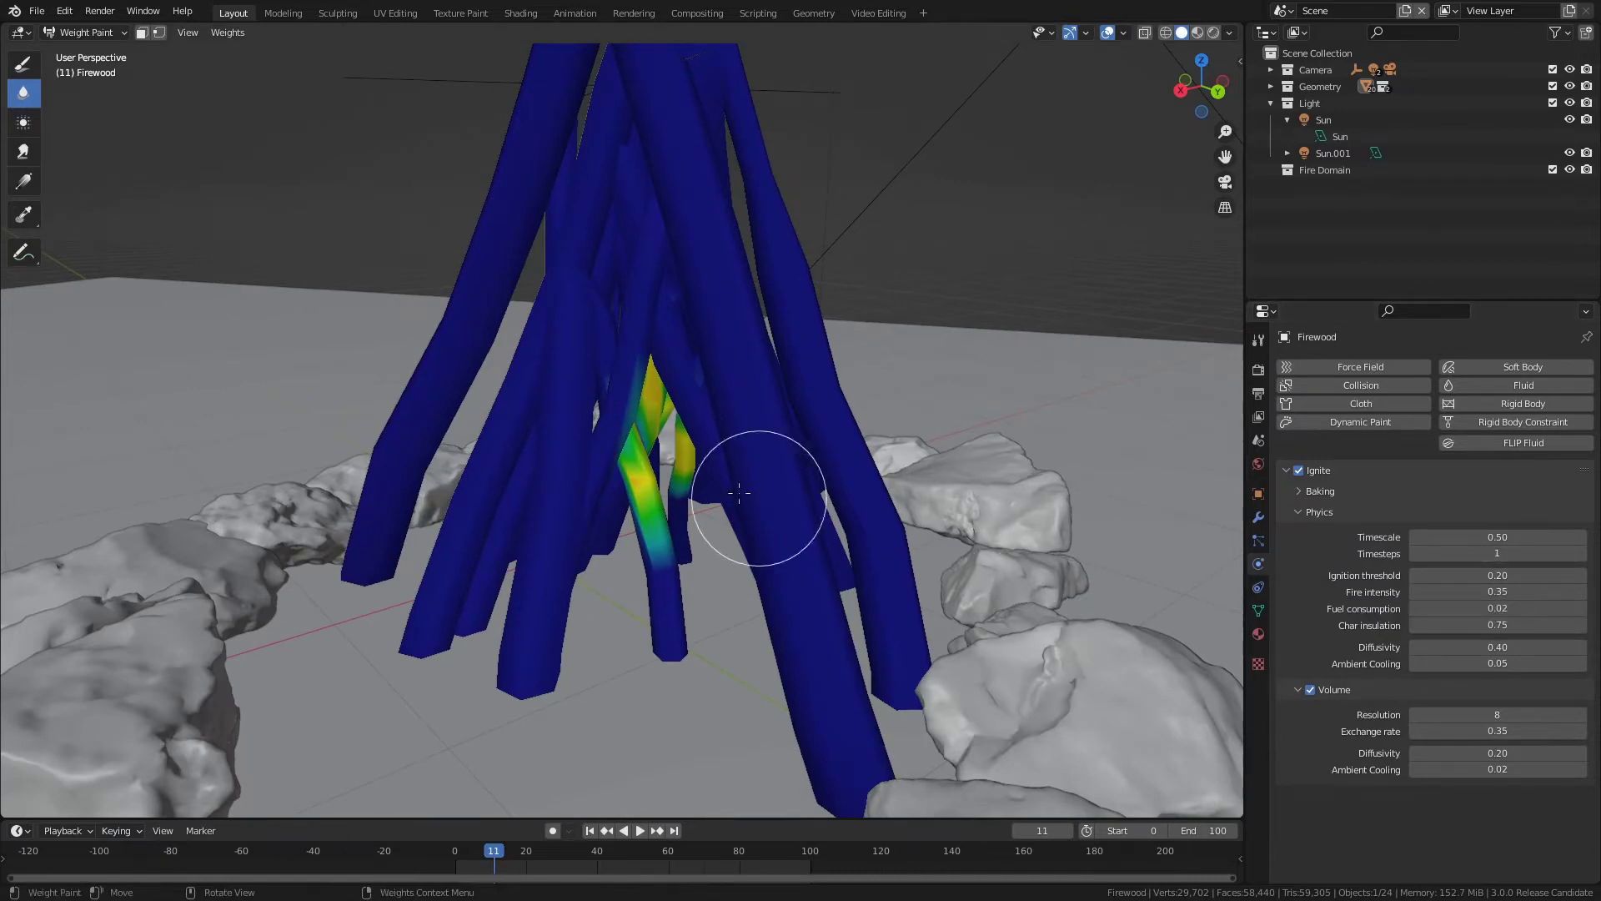
middle_click_drag(707, 464, 743, 468)
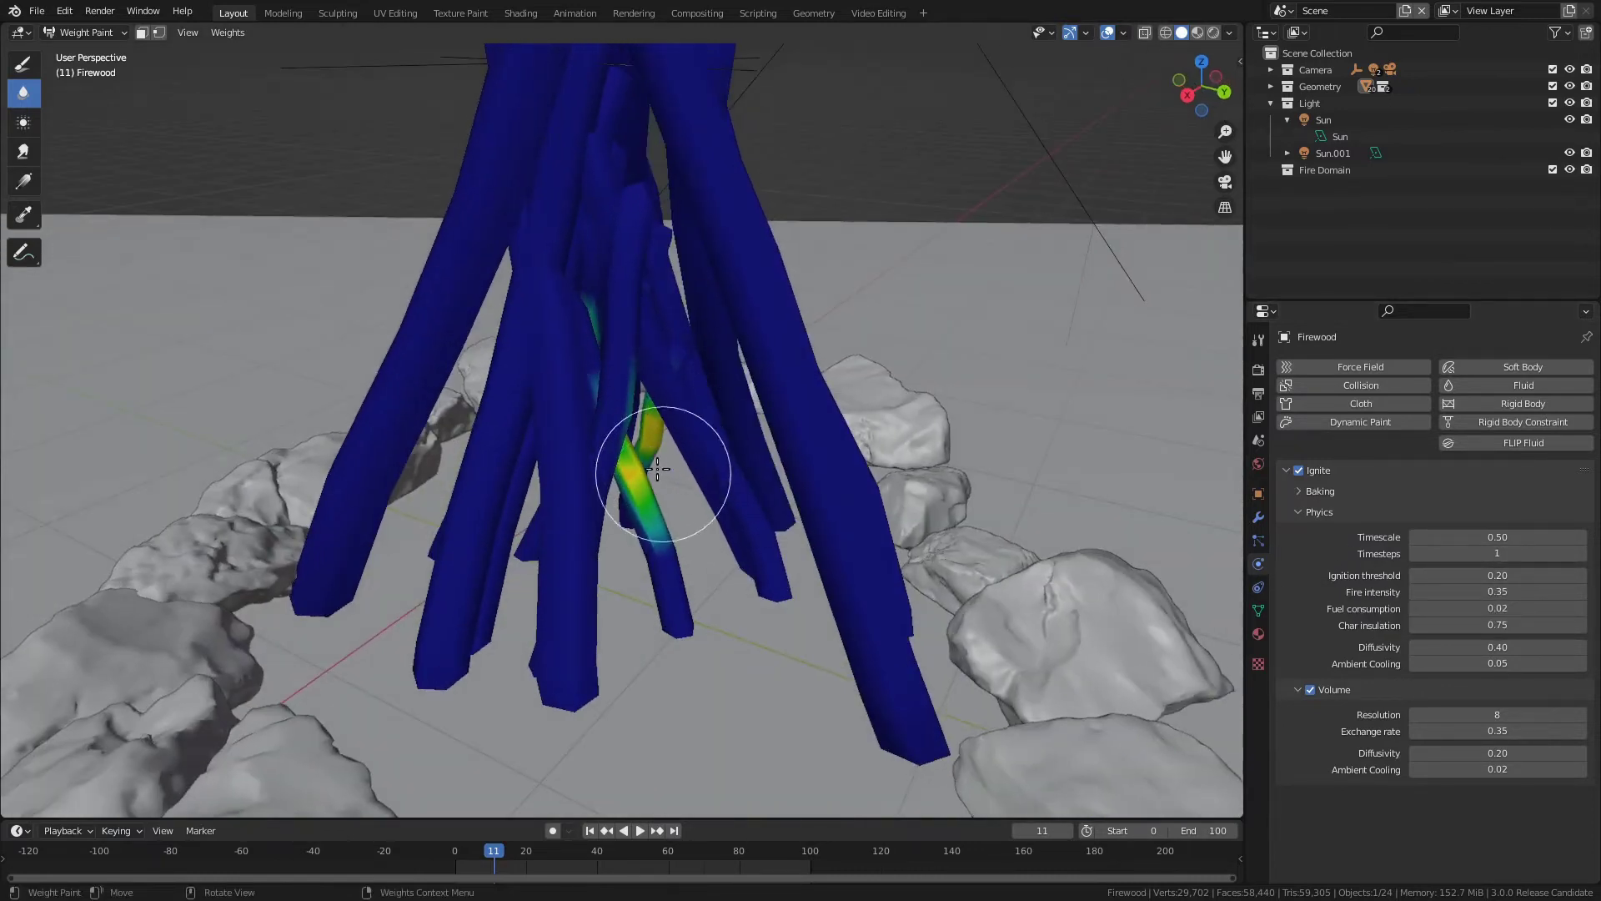
middle_click_drag(657, 469, 672, 477)
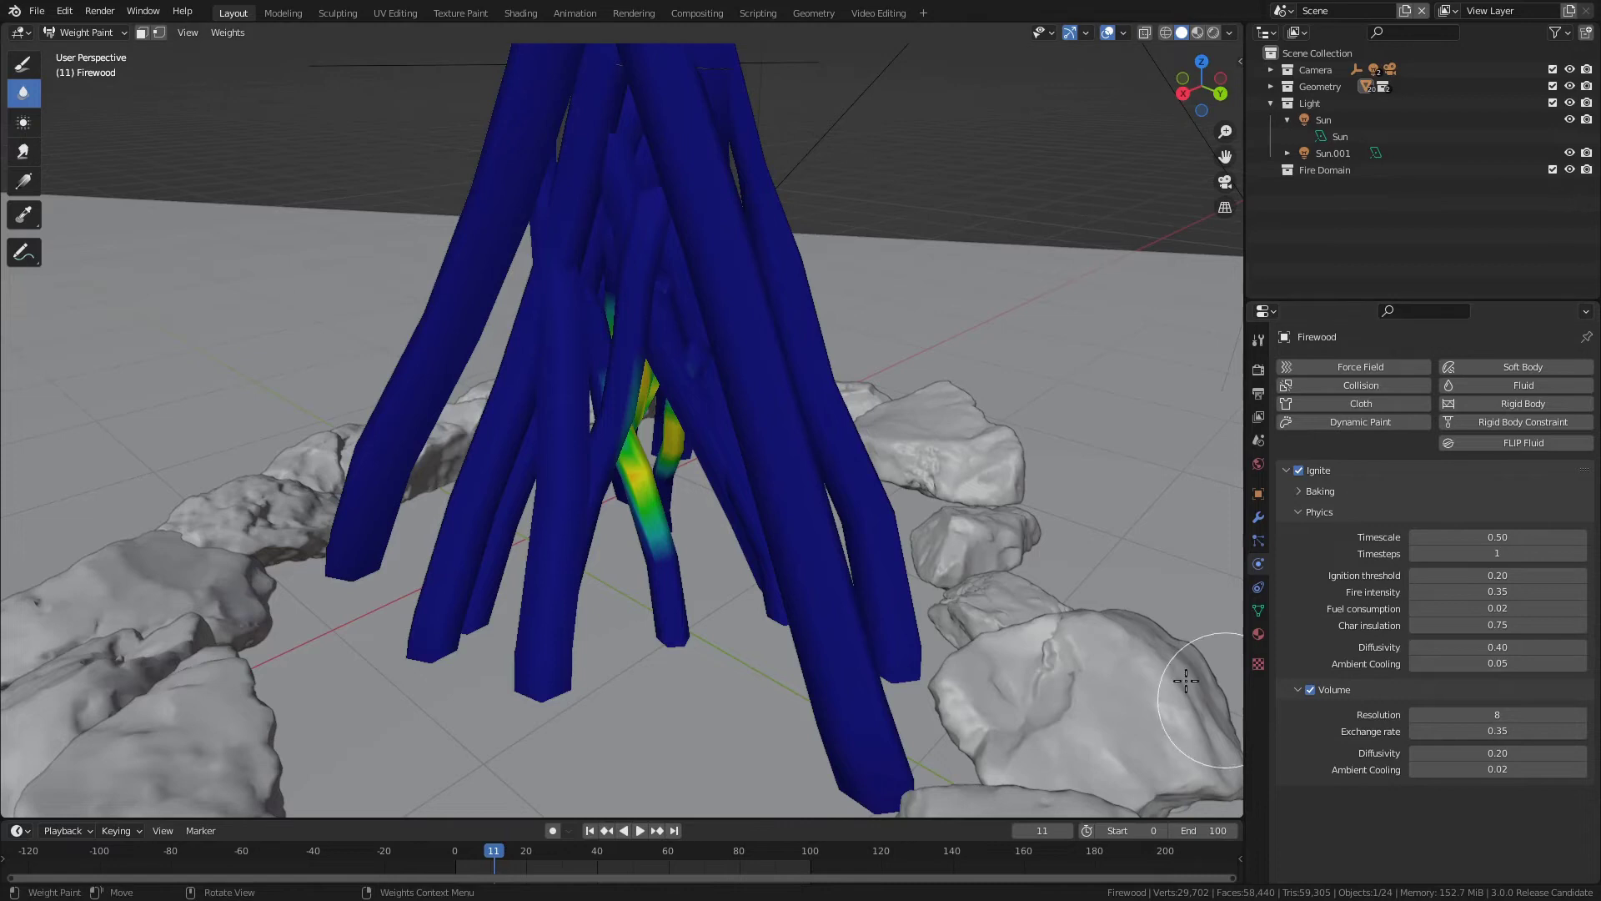
Orbit to look down on the firewood, opening and dismissing the mode menu unchanged.
middle_click_drag(733, 422, 754, 358)
scroll(754, 357, "up", 4)
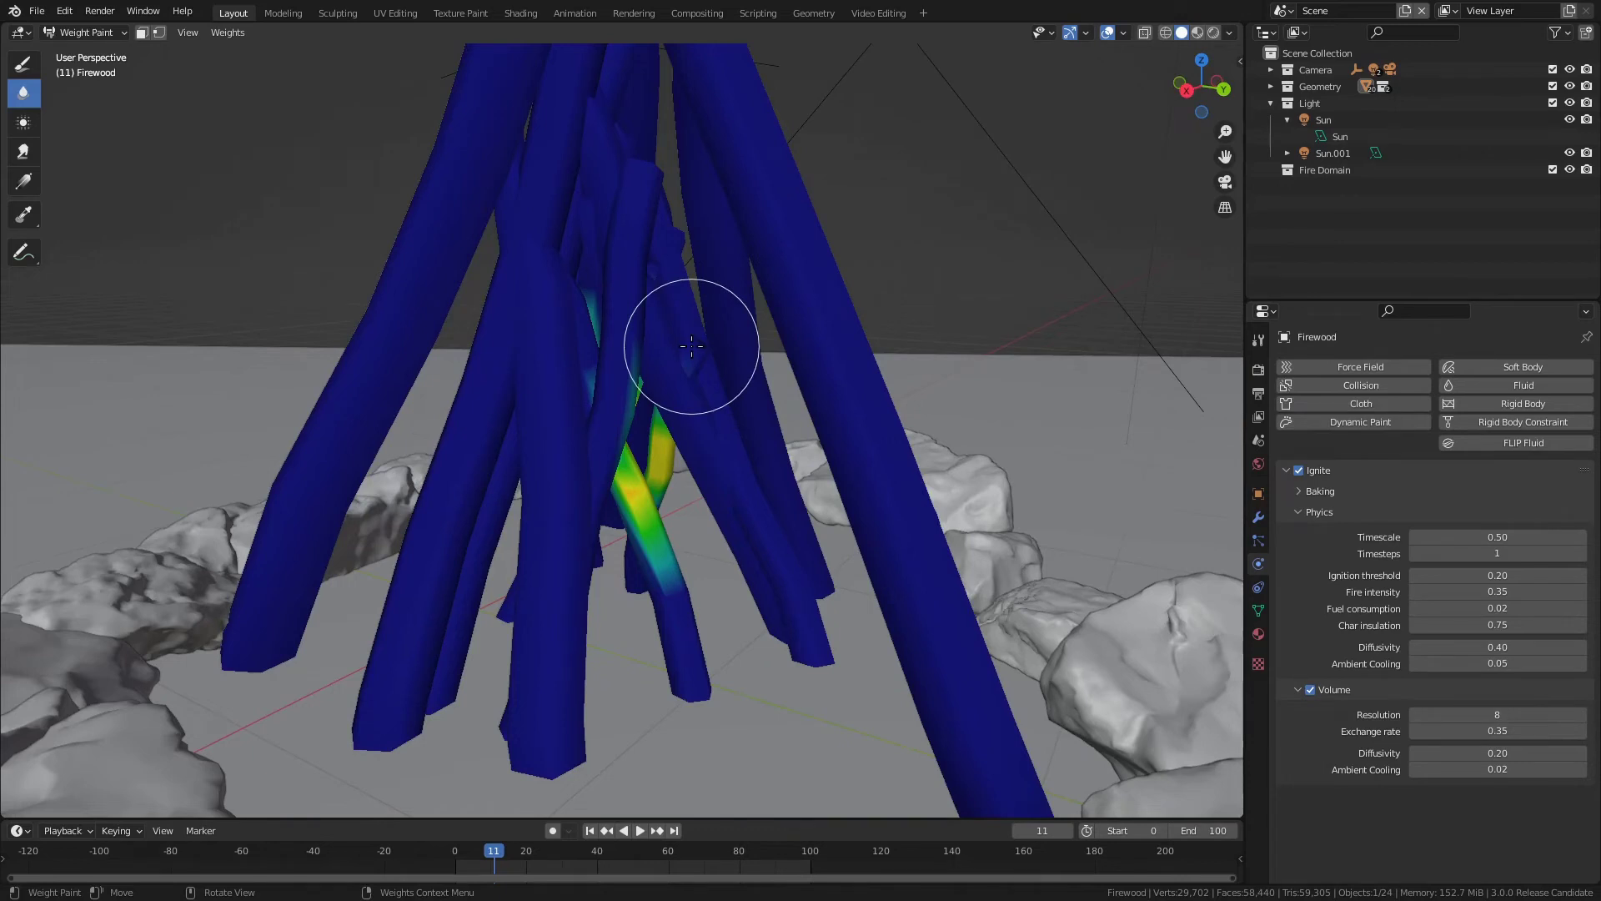
key("ctrl+Tab")
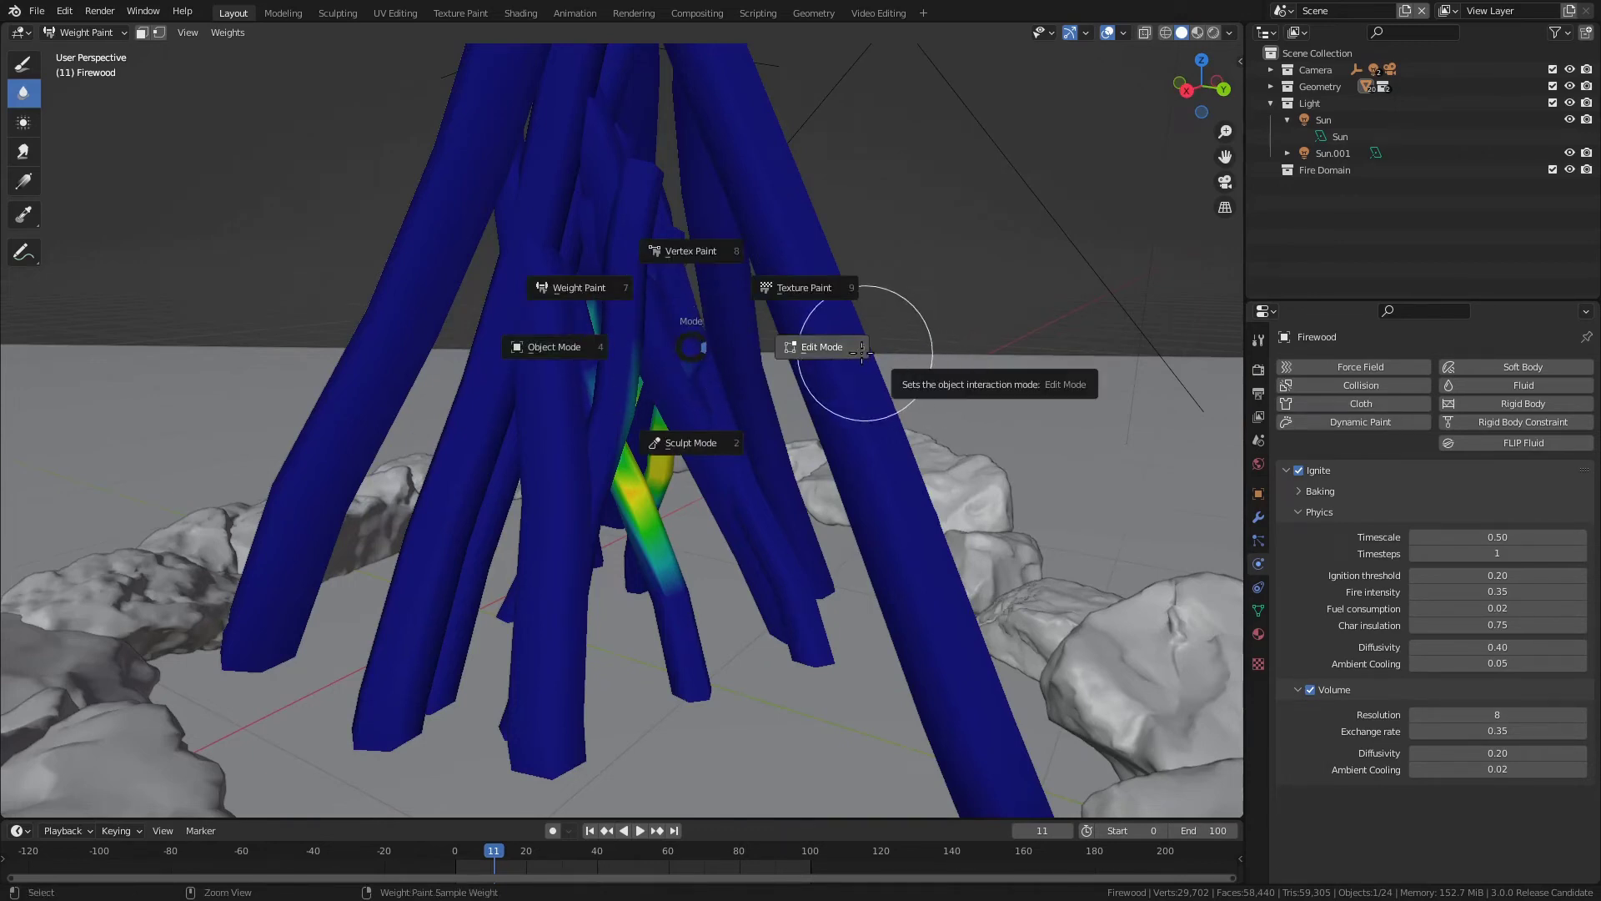
left_click(608, 286)
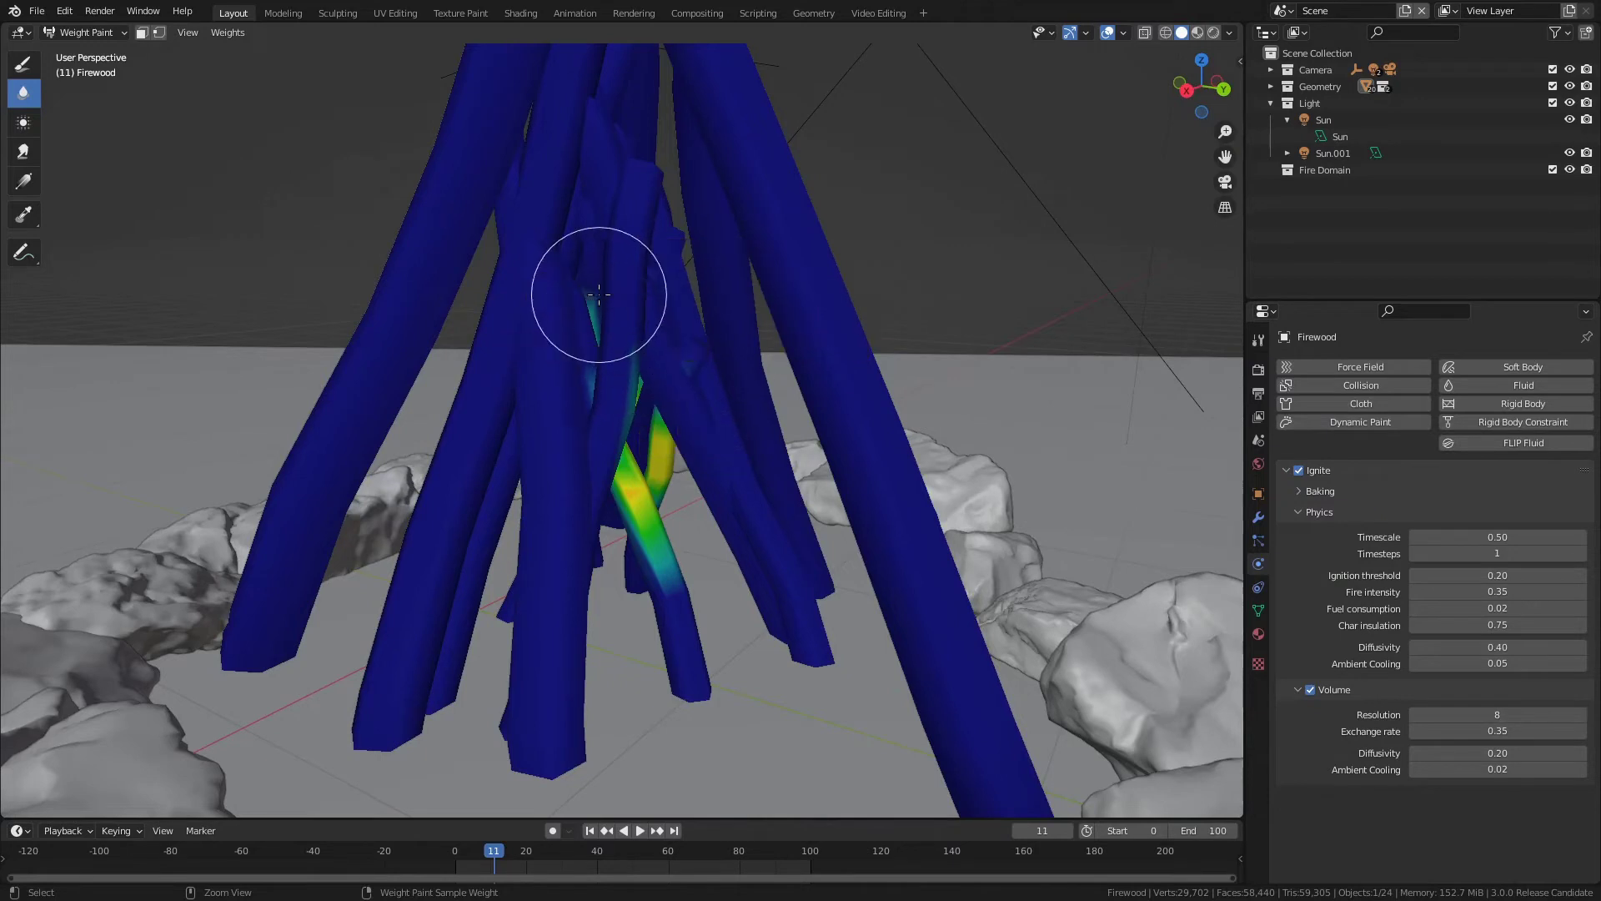
mouse_move(786, 393)
middle_mouse_down()
mouse_move(751, 400)
mouse_move(771, 408)
middle_mouse_up()
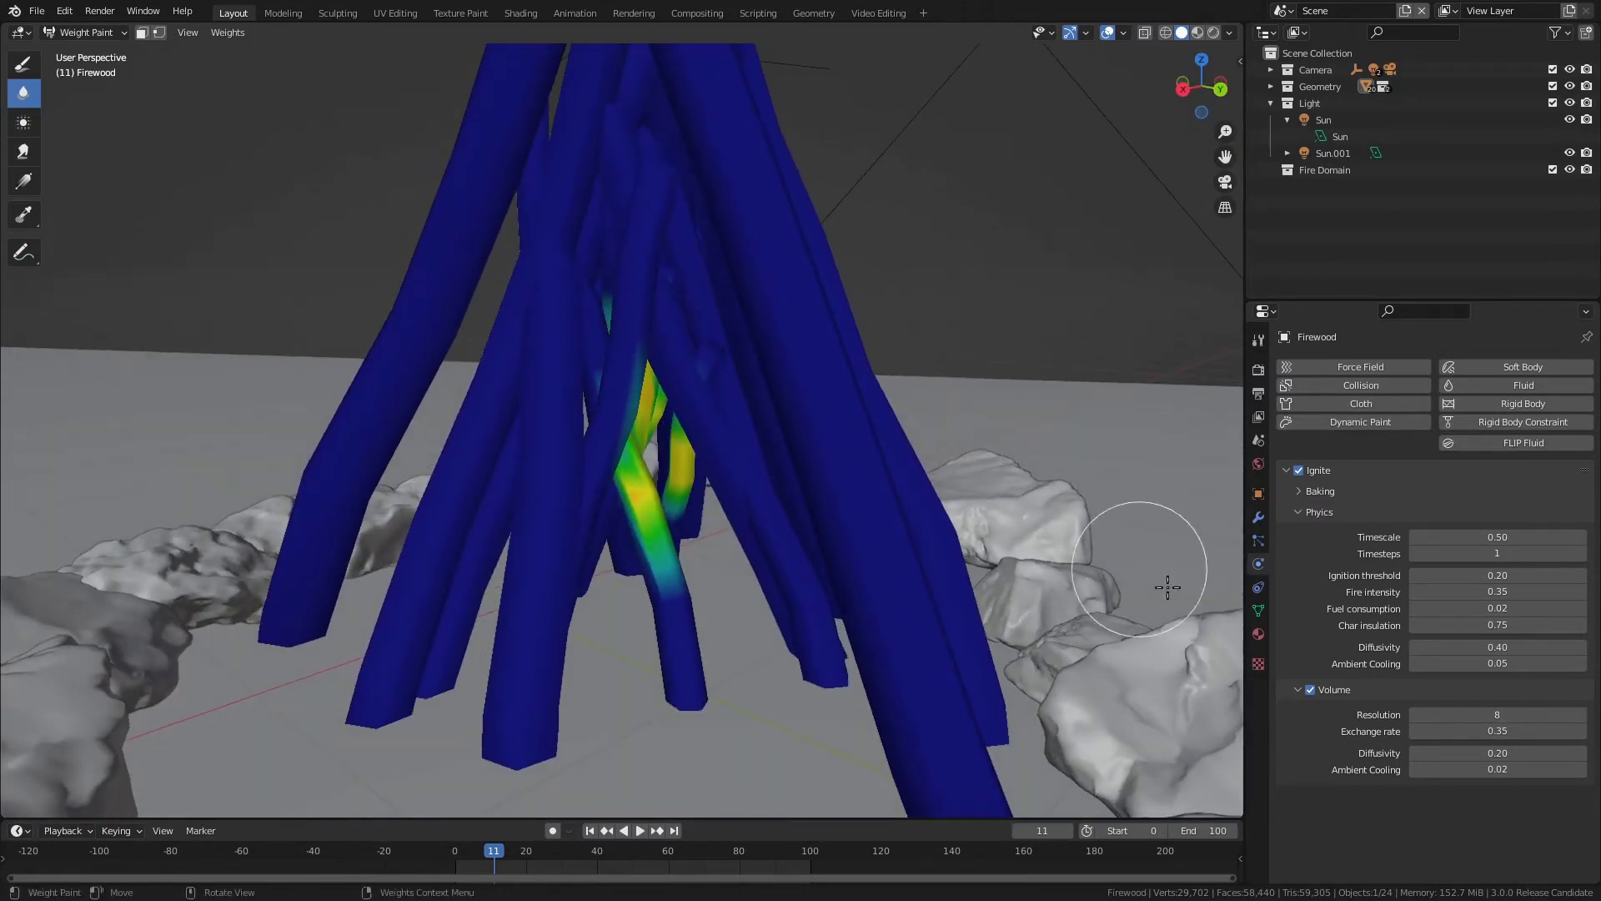
Uncheck Ignite's Volume option, free and re-bake the cache, then play the animation.
left_click(1309, 689)
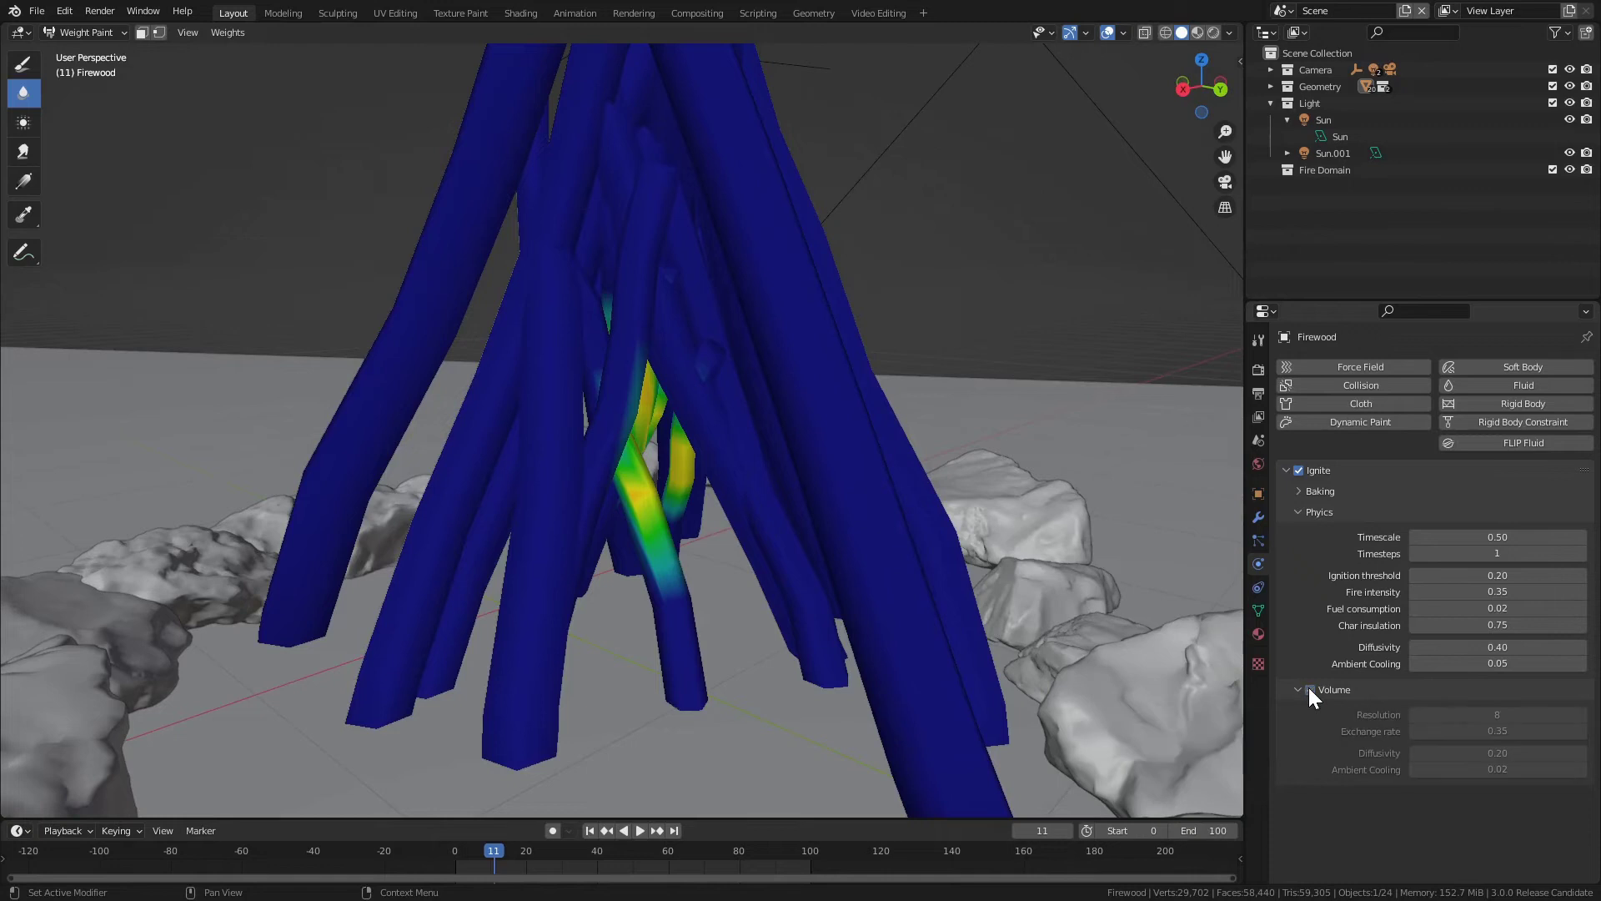
left_click(1298, 488)
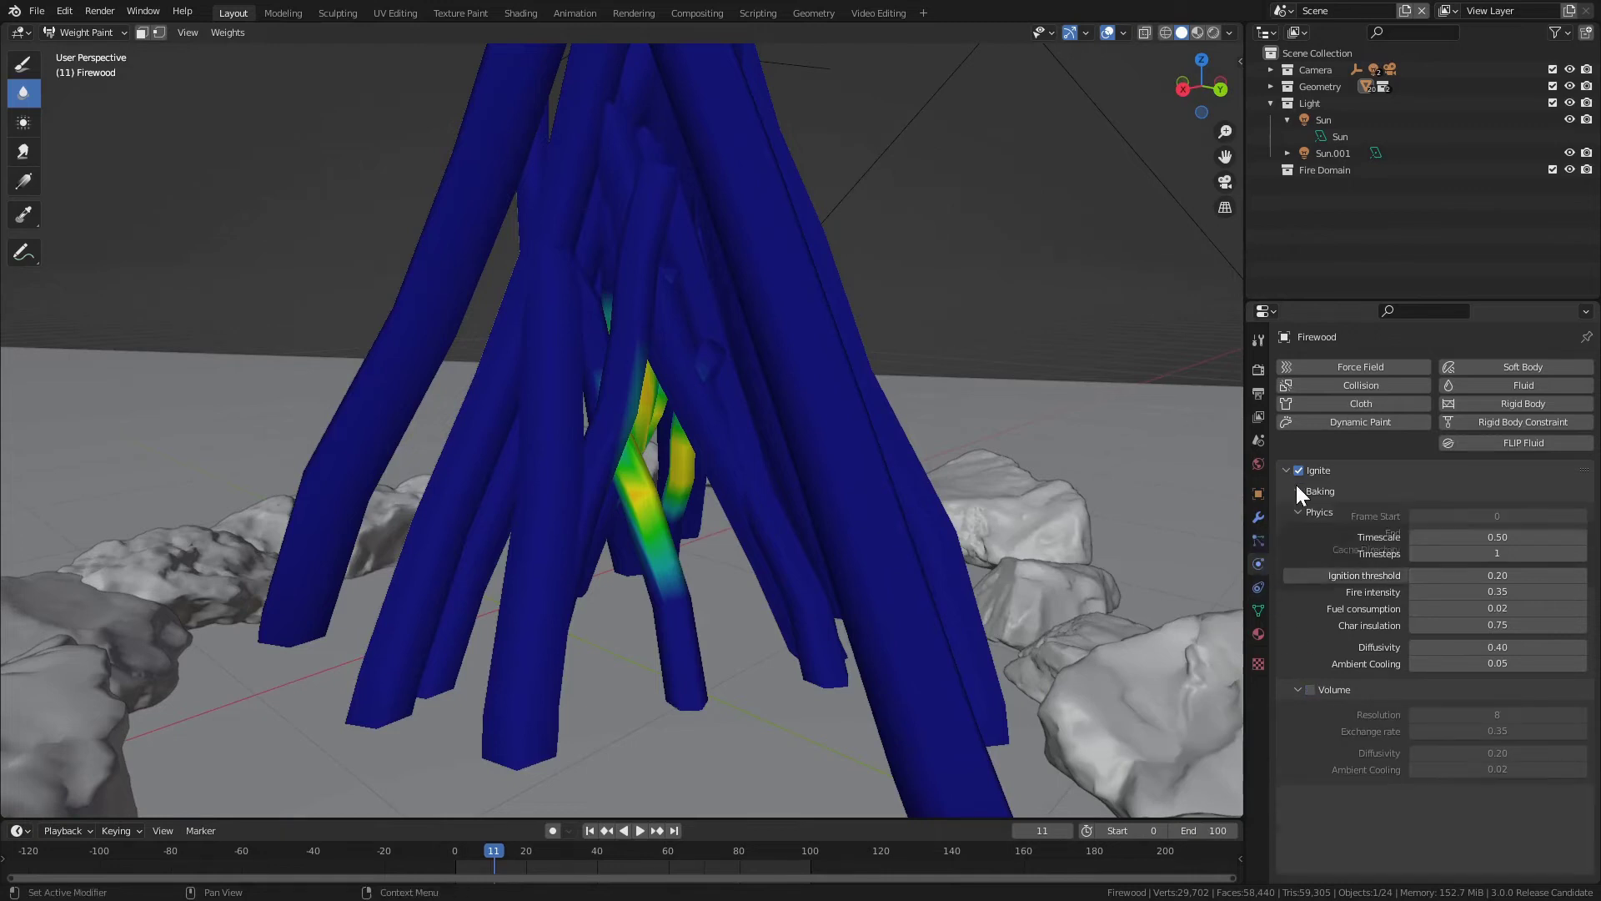
left_click(1392, 572)
left_click(1394, 573)
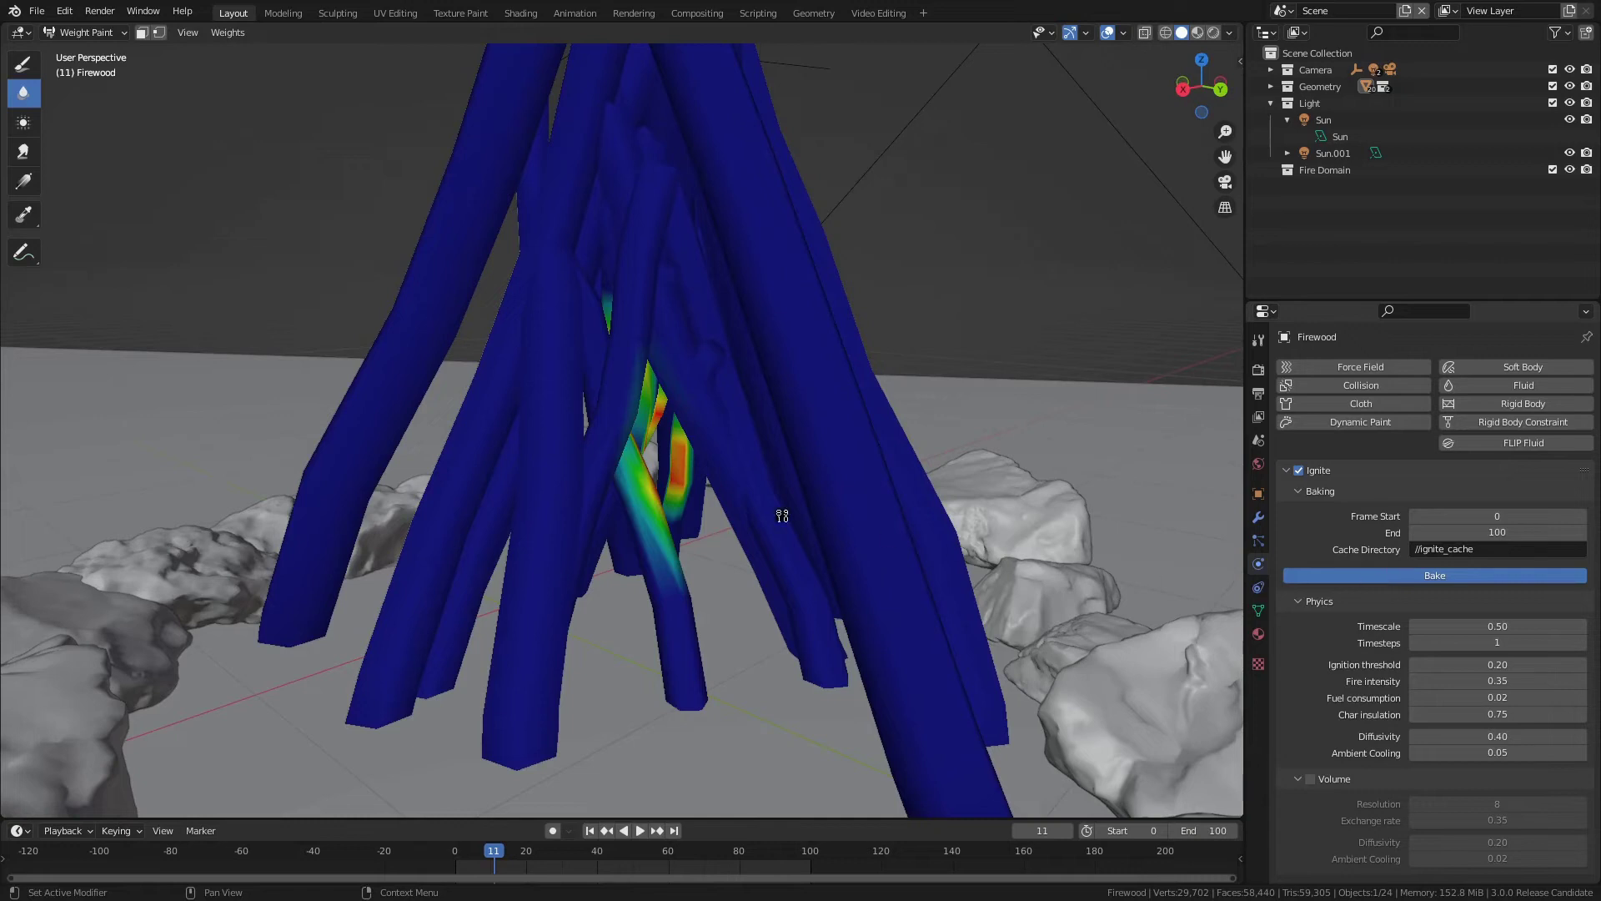
left_click(639, 831)
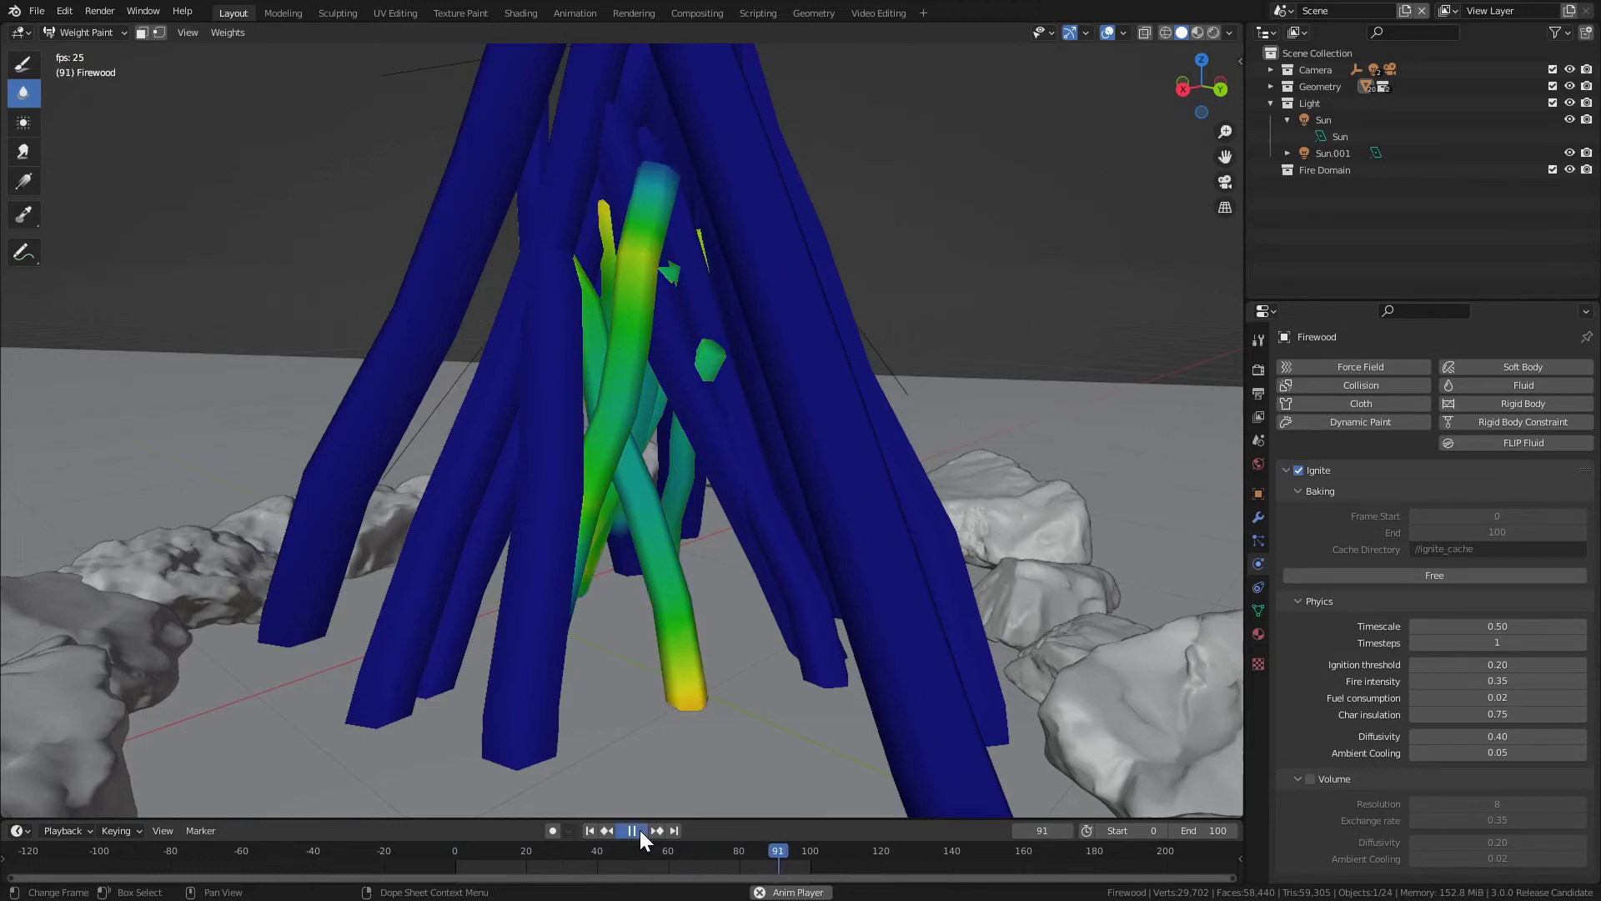
Pause the fire playback at frame 92 and zoom in close on the firewood.
left_click(639, 829)
mouse_move(709, 658)
middle_mouse_down()
mouse_move(732, 635)
mouse_move(814, 654)
mouse_move(733, 654)
mouse_move(747, 467)
middle_mouse_up()
scroll(600, 453, "up", 4)
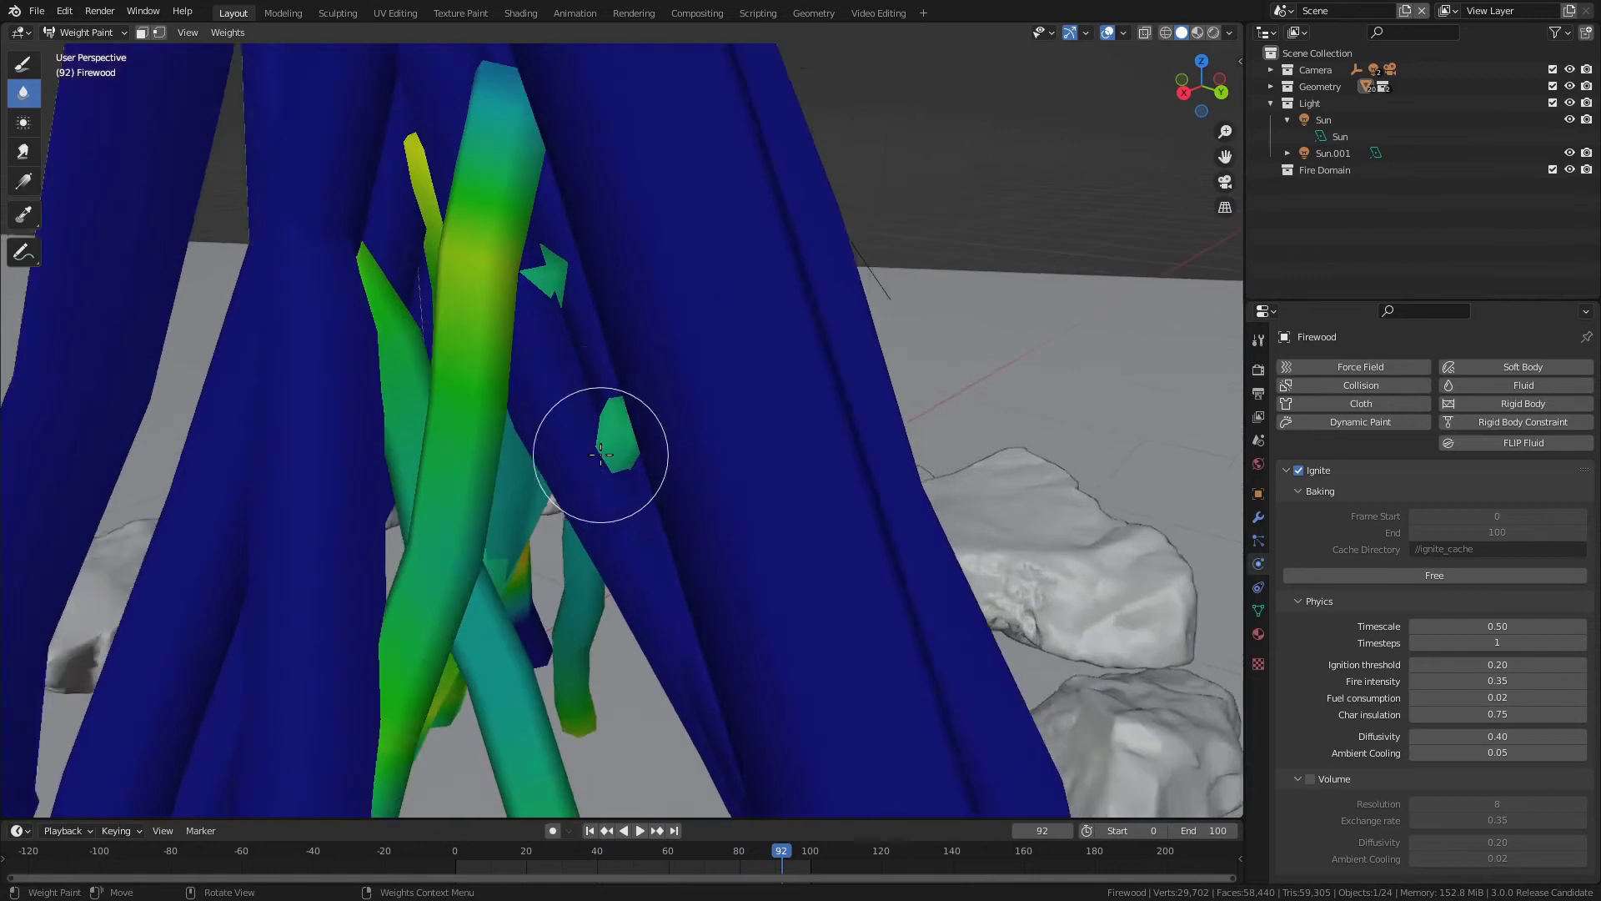
mouse_move(601, 452)
middle_mouse_down()
mouse_move(669, 425)
mouse_move(583, 403)
mouse_move(614, 436)
middle_mouse_up()
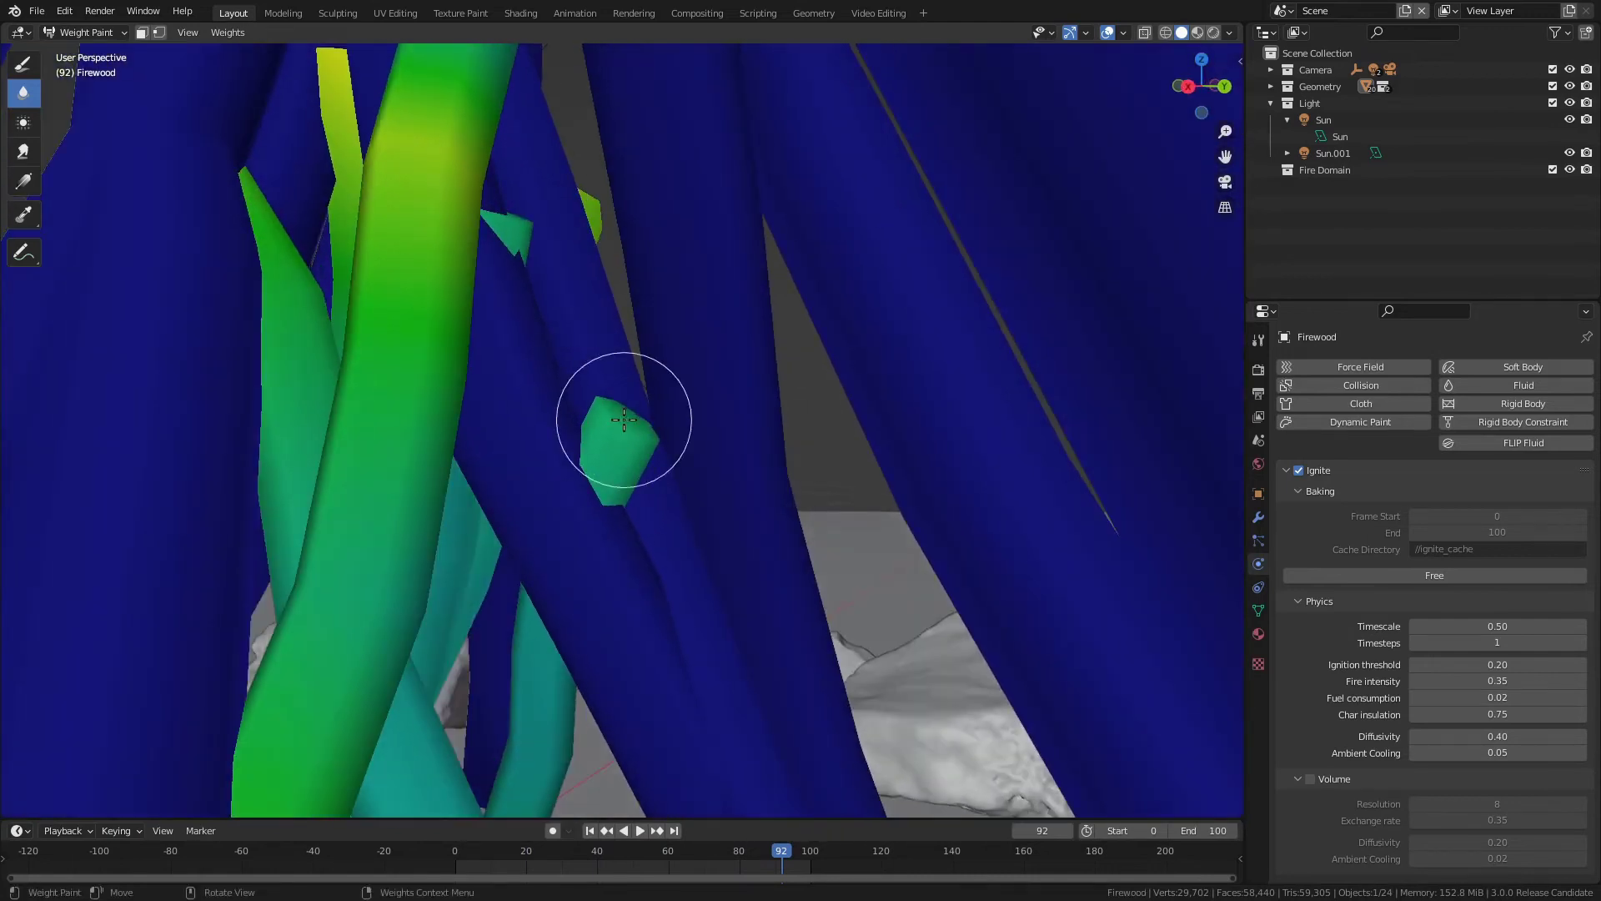
Free the Ignite cache, enable Volume and re-bake the firewood burn.
scroll(634, 400, "down", 5)
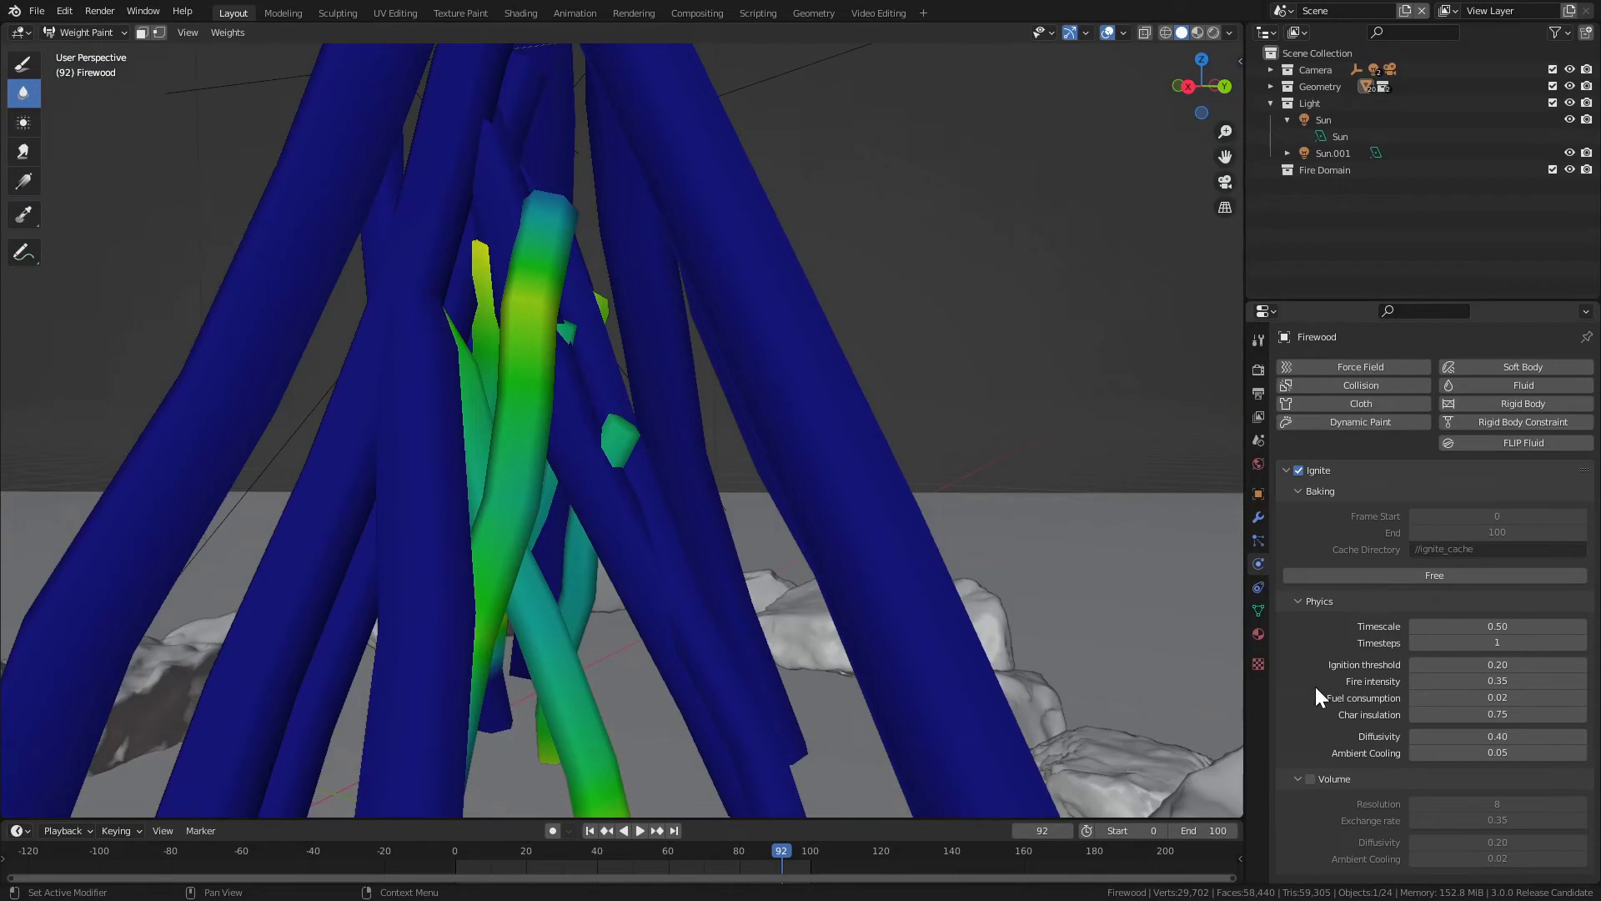
left_click(1339, 579)
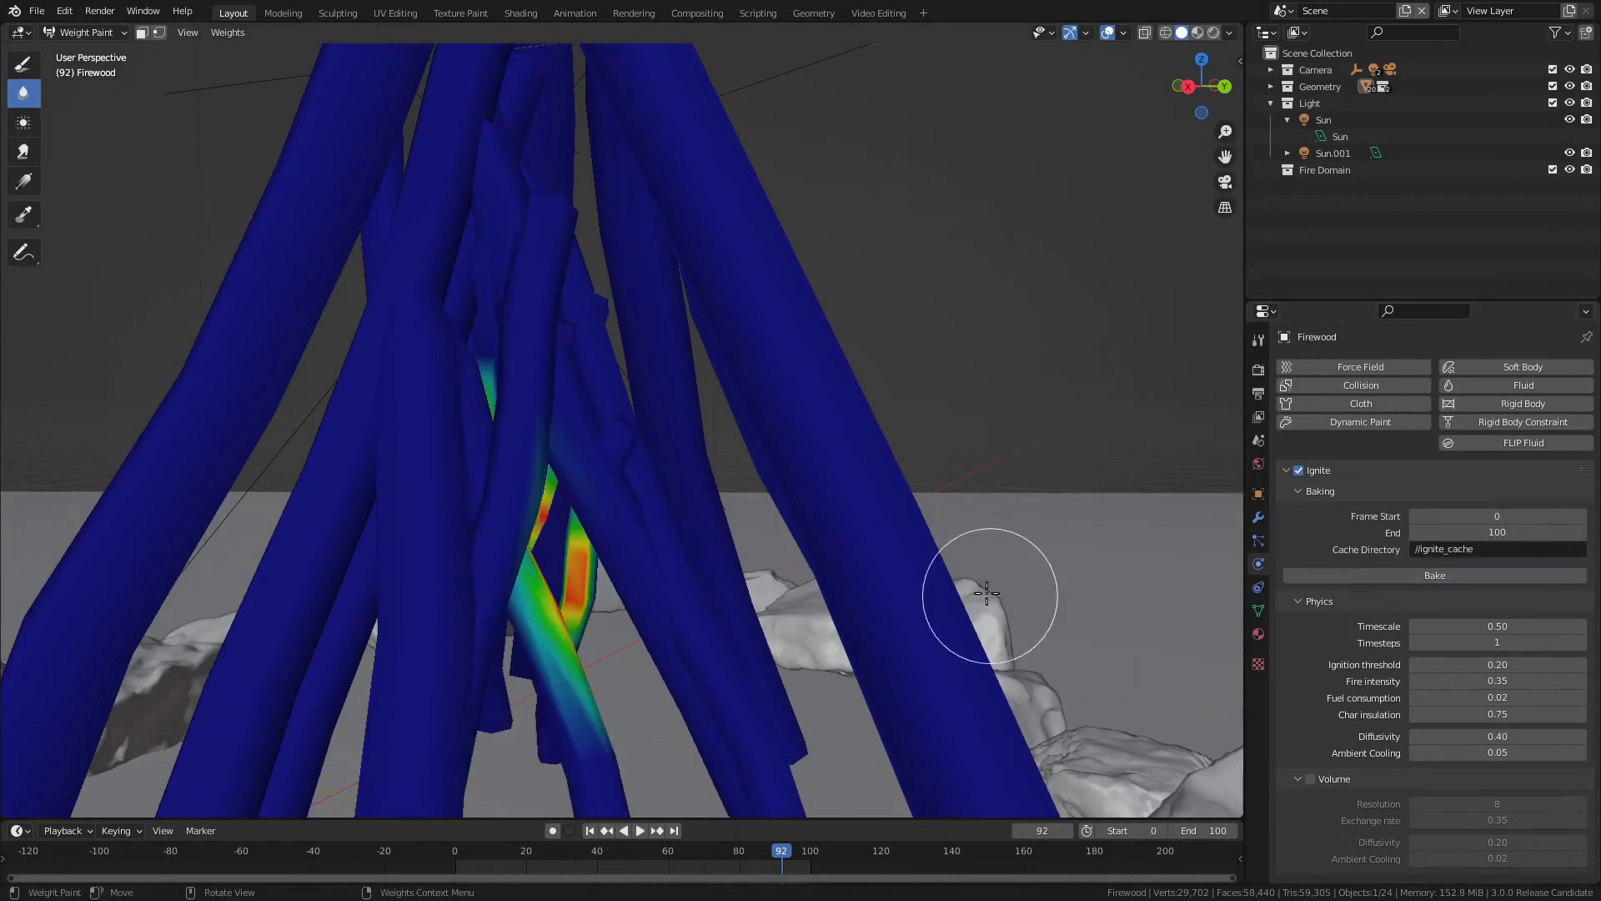
left_click(1310, 778)
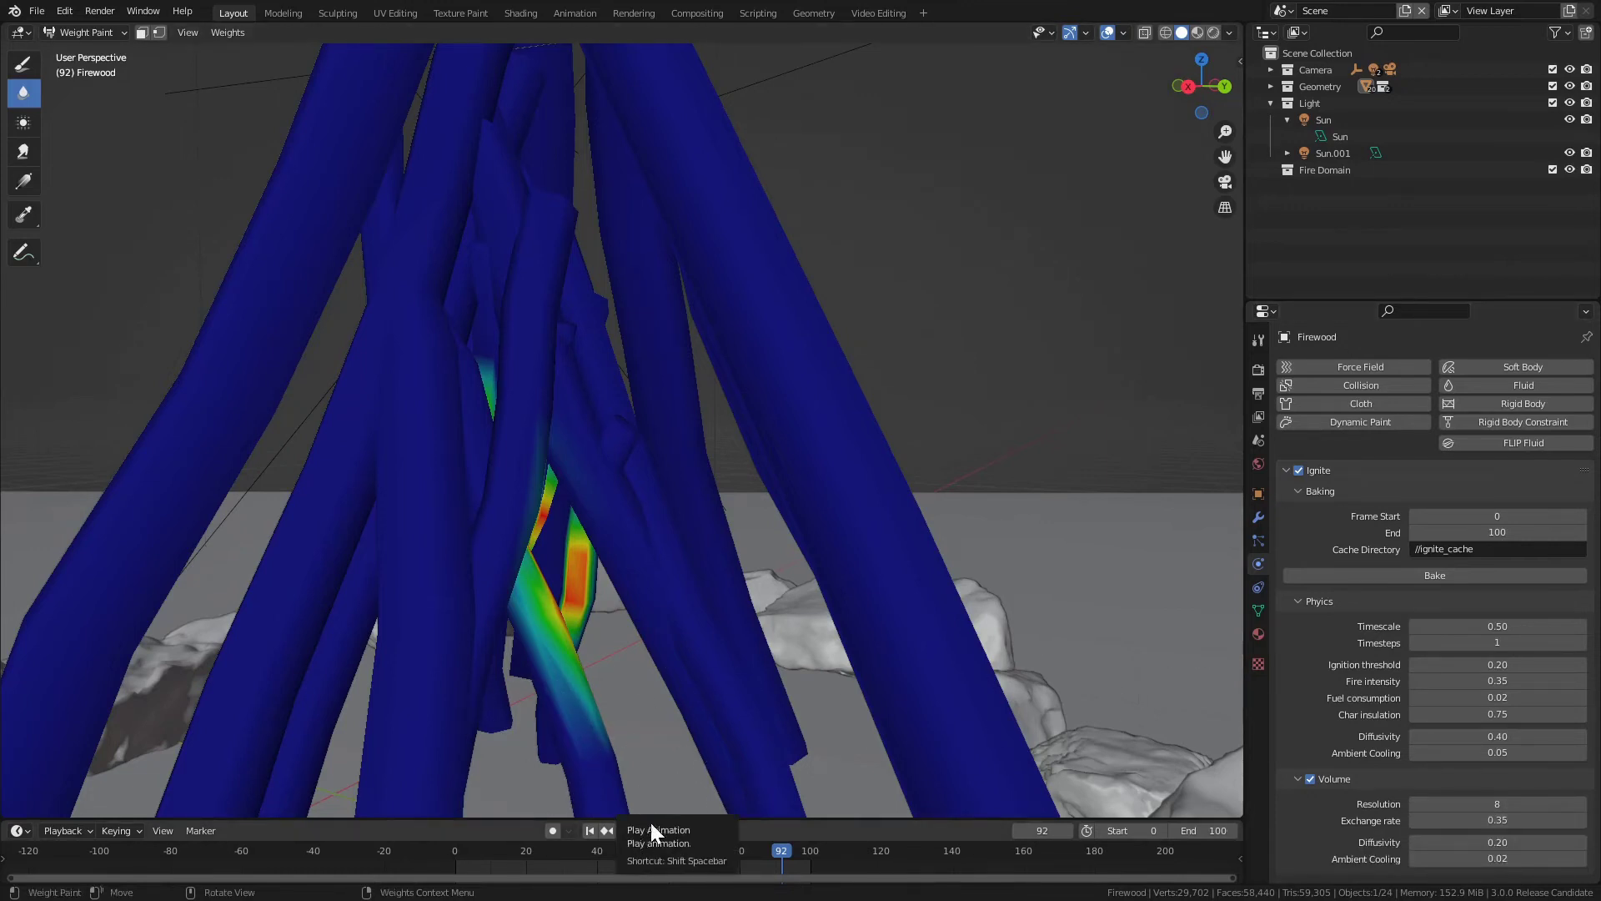
left_click(1505, 578)
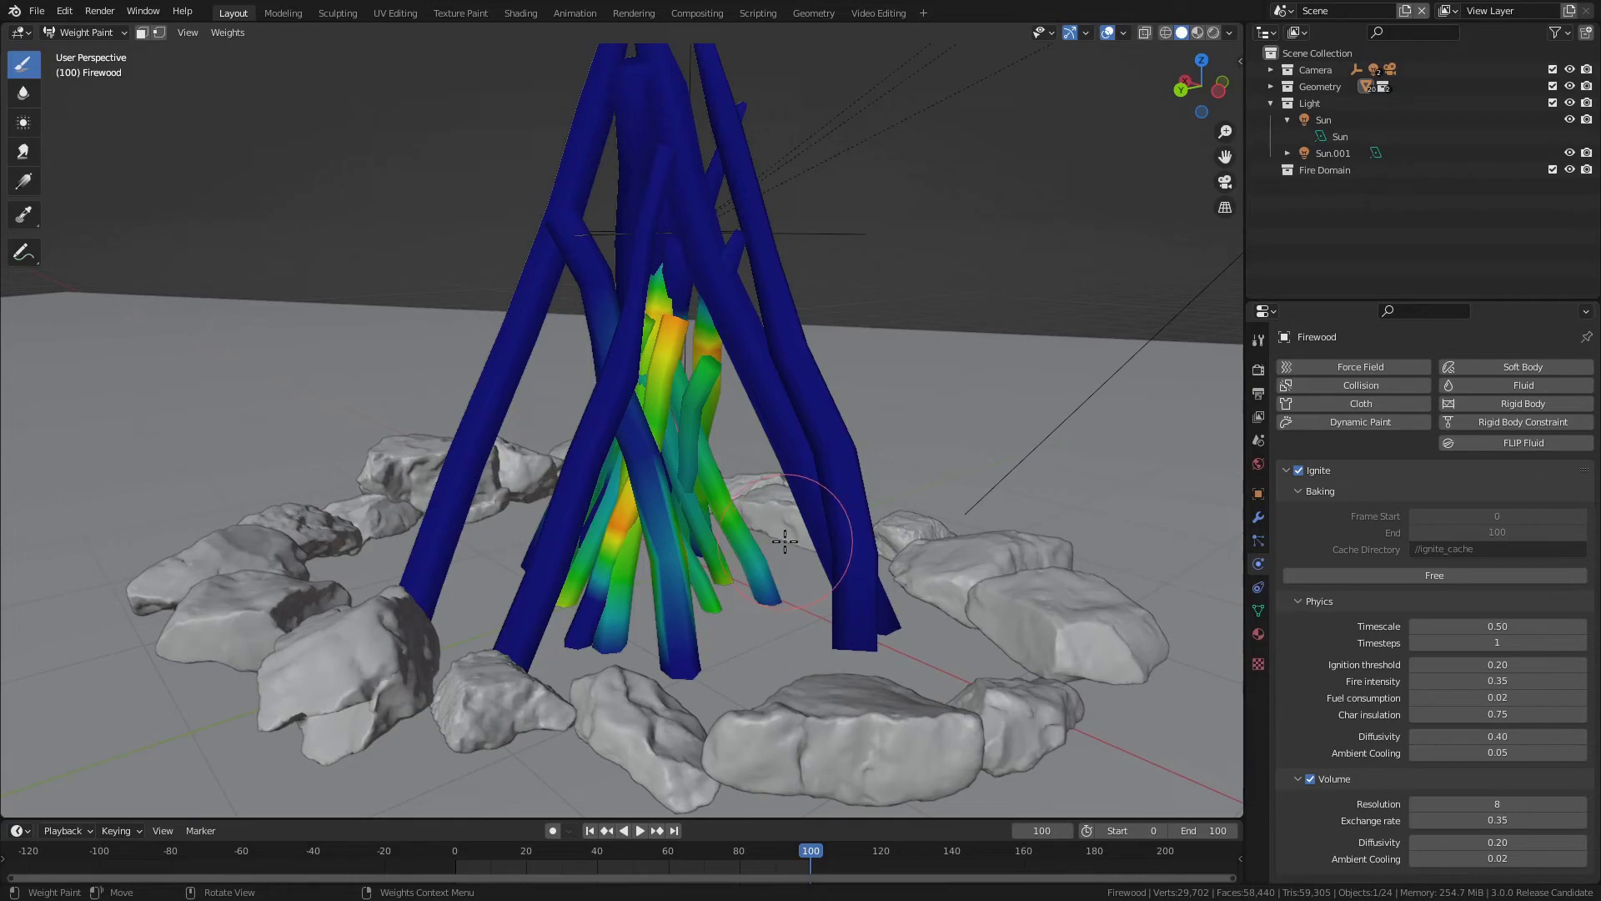
In the Shading workspace, return the firewood to Object Mode, deselect all and hide overlays.
left_click(518, 13)
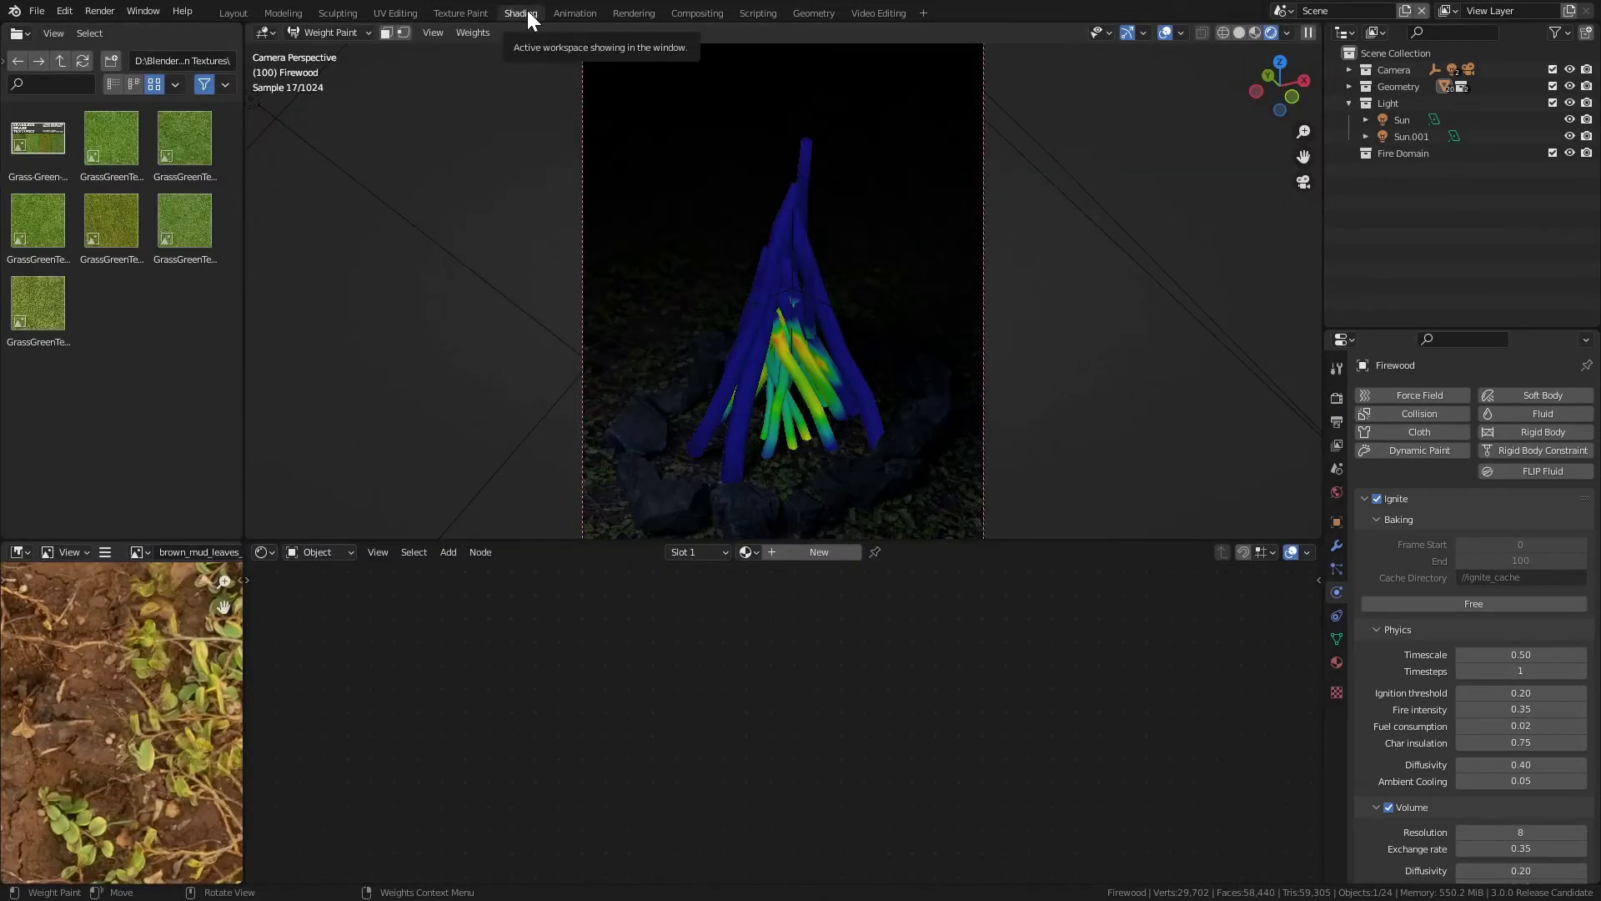
key("ctrl+Tab")
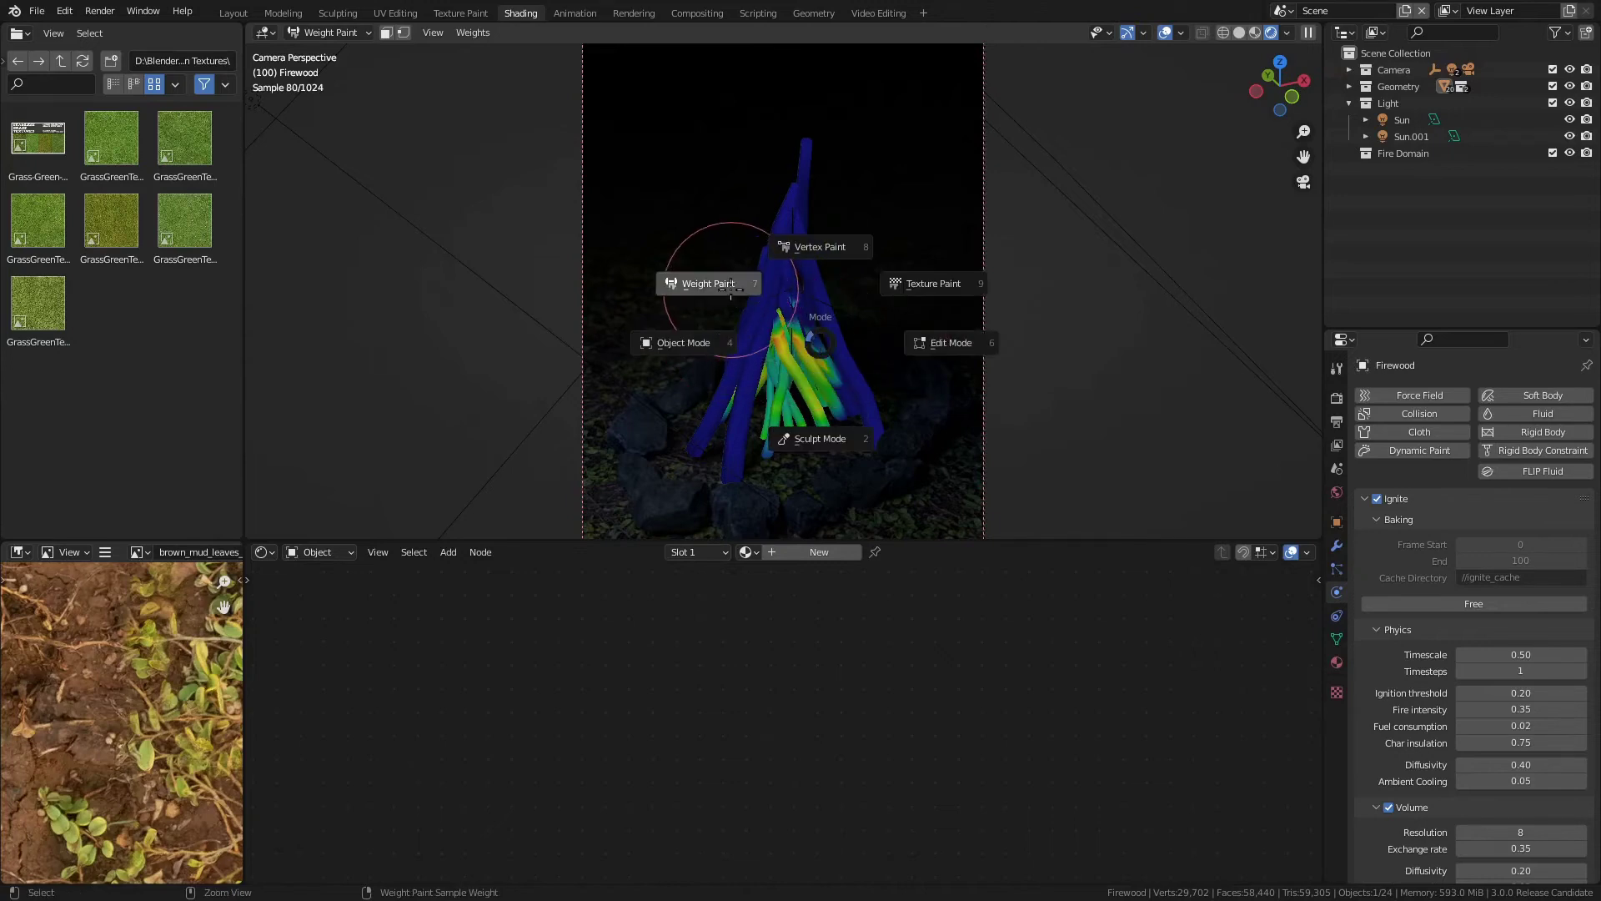
key("Escape")
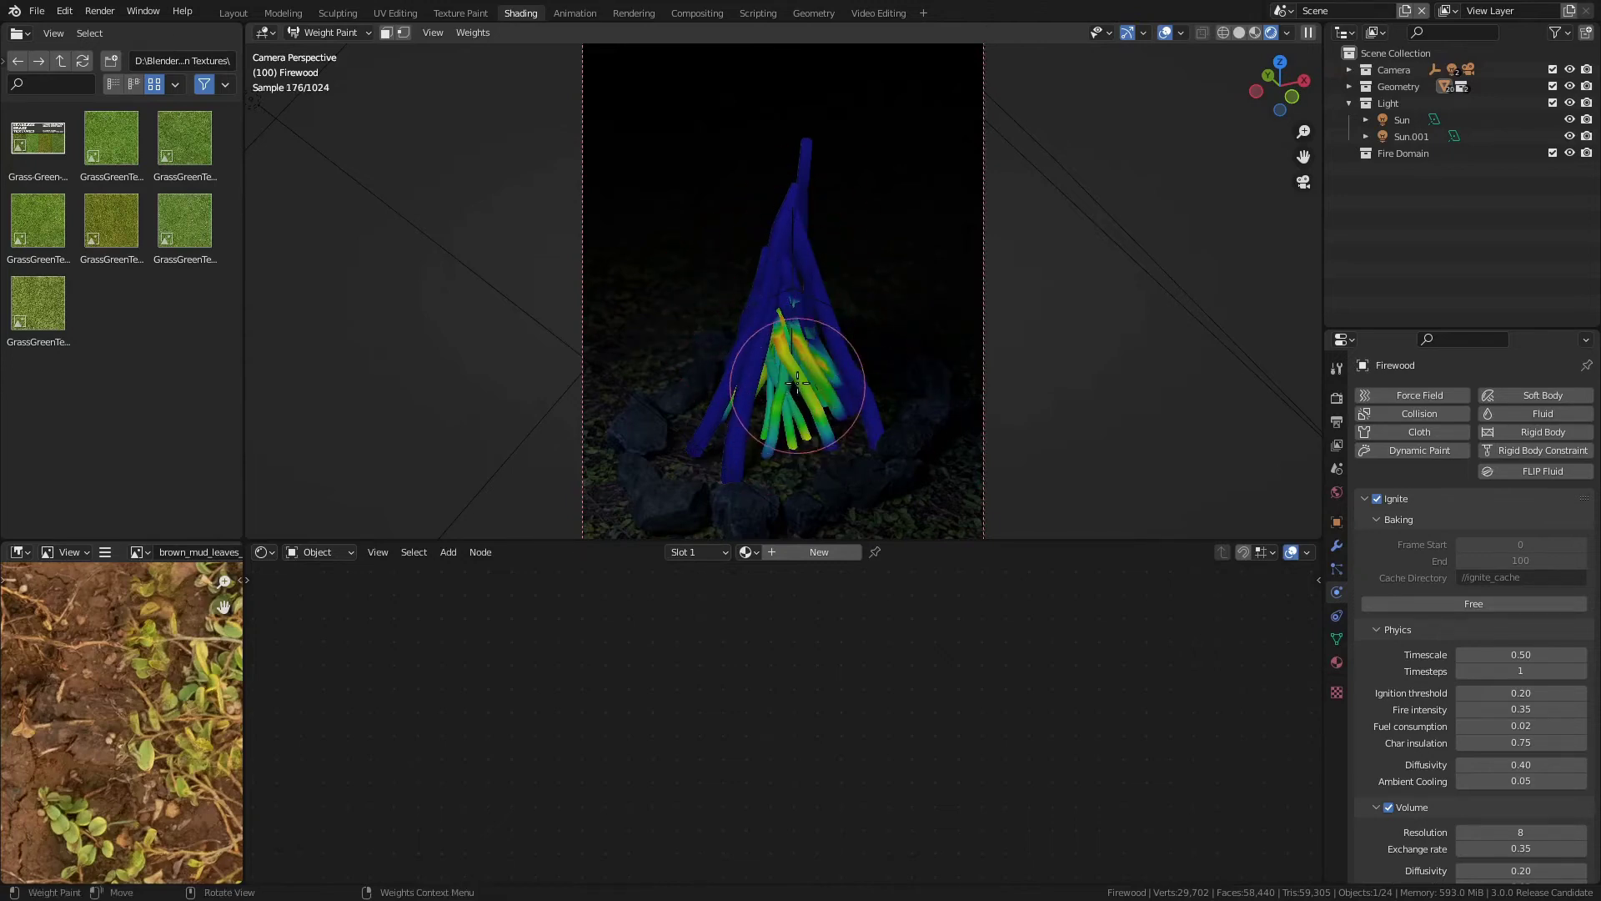
key("ctrl+Tab")
left_click(688, 342)
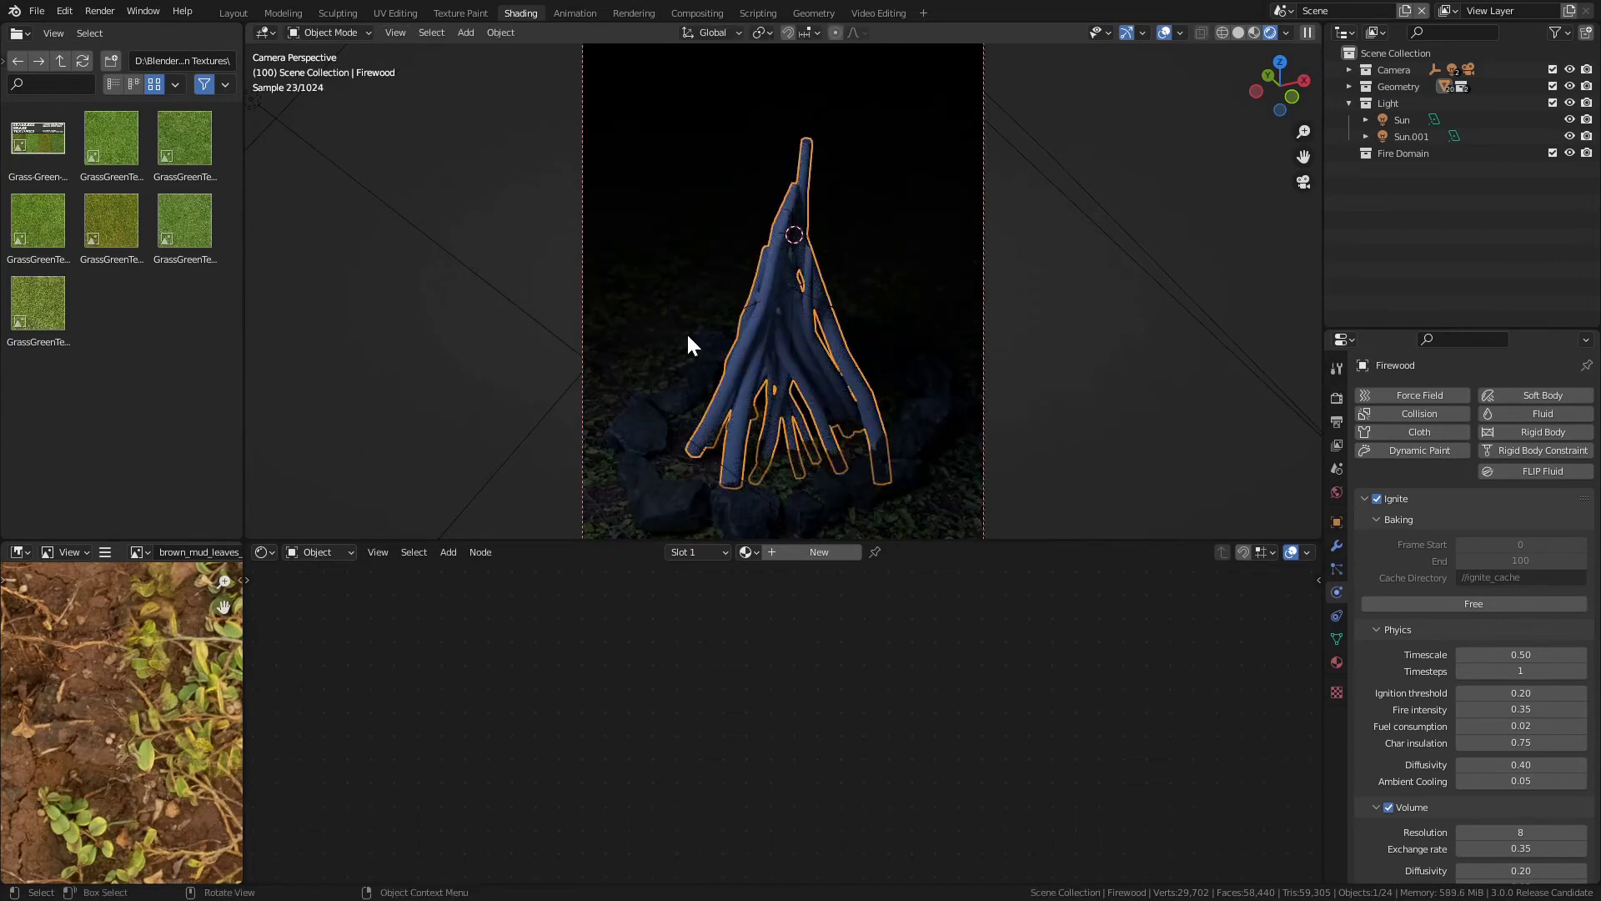
key("alt+a")
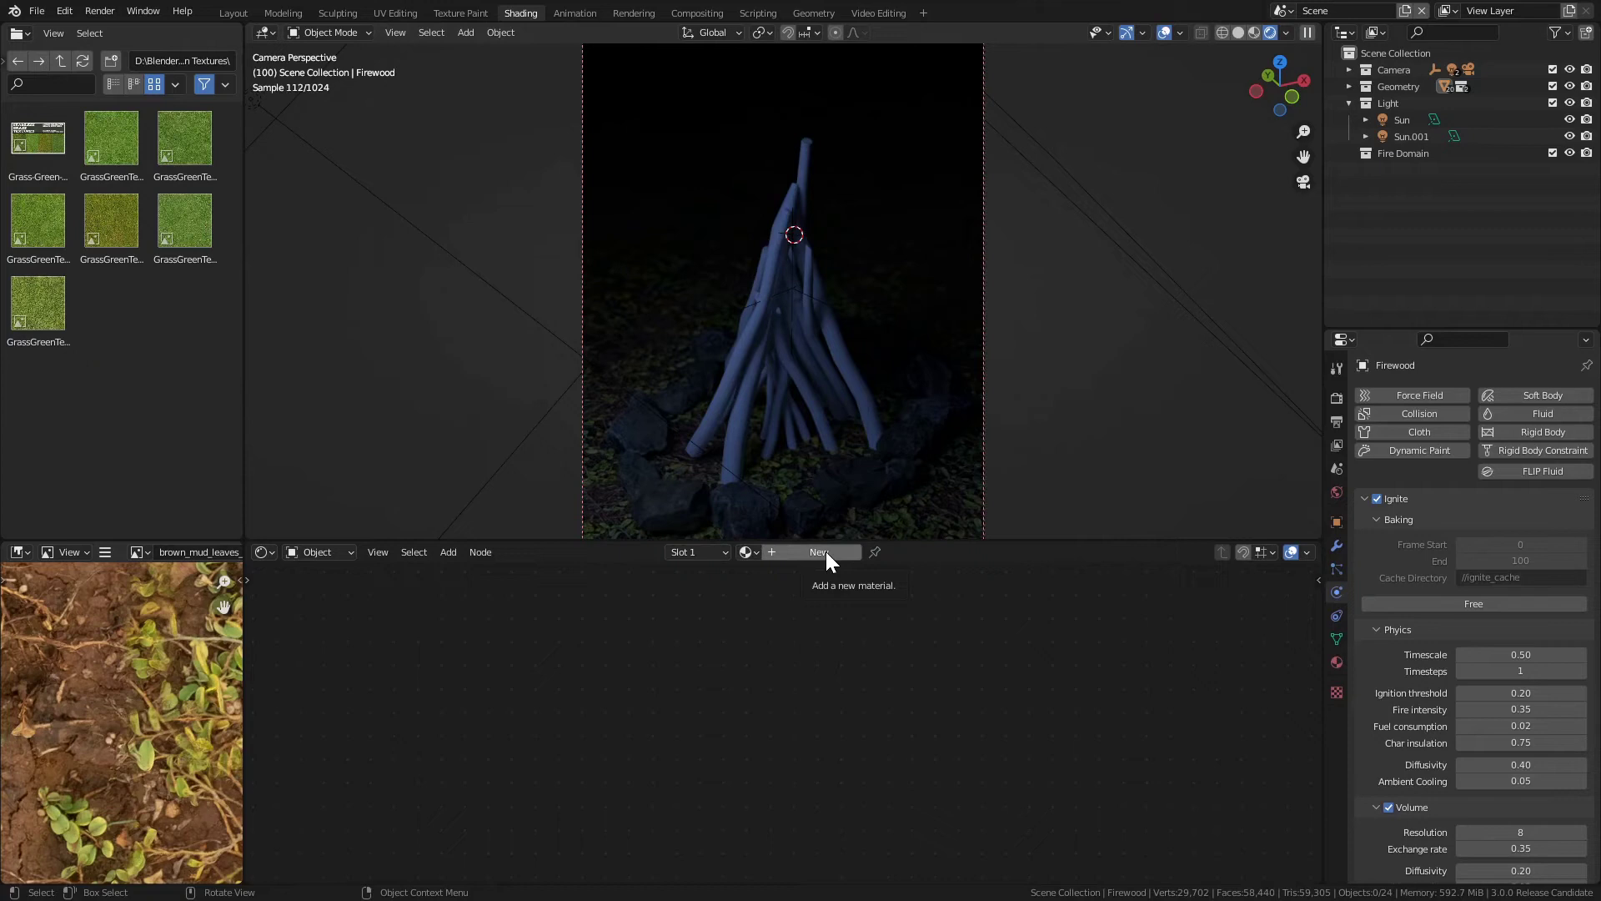
left_click(1163, 32)
Append the Ignite - Bark material from Ignite_sample.blend.
left_click(43, 13)
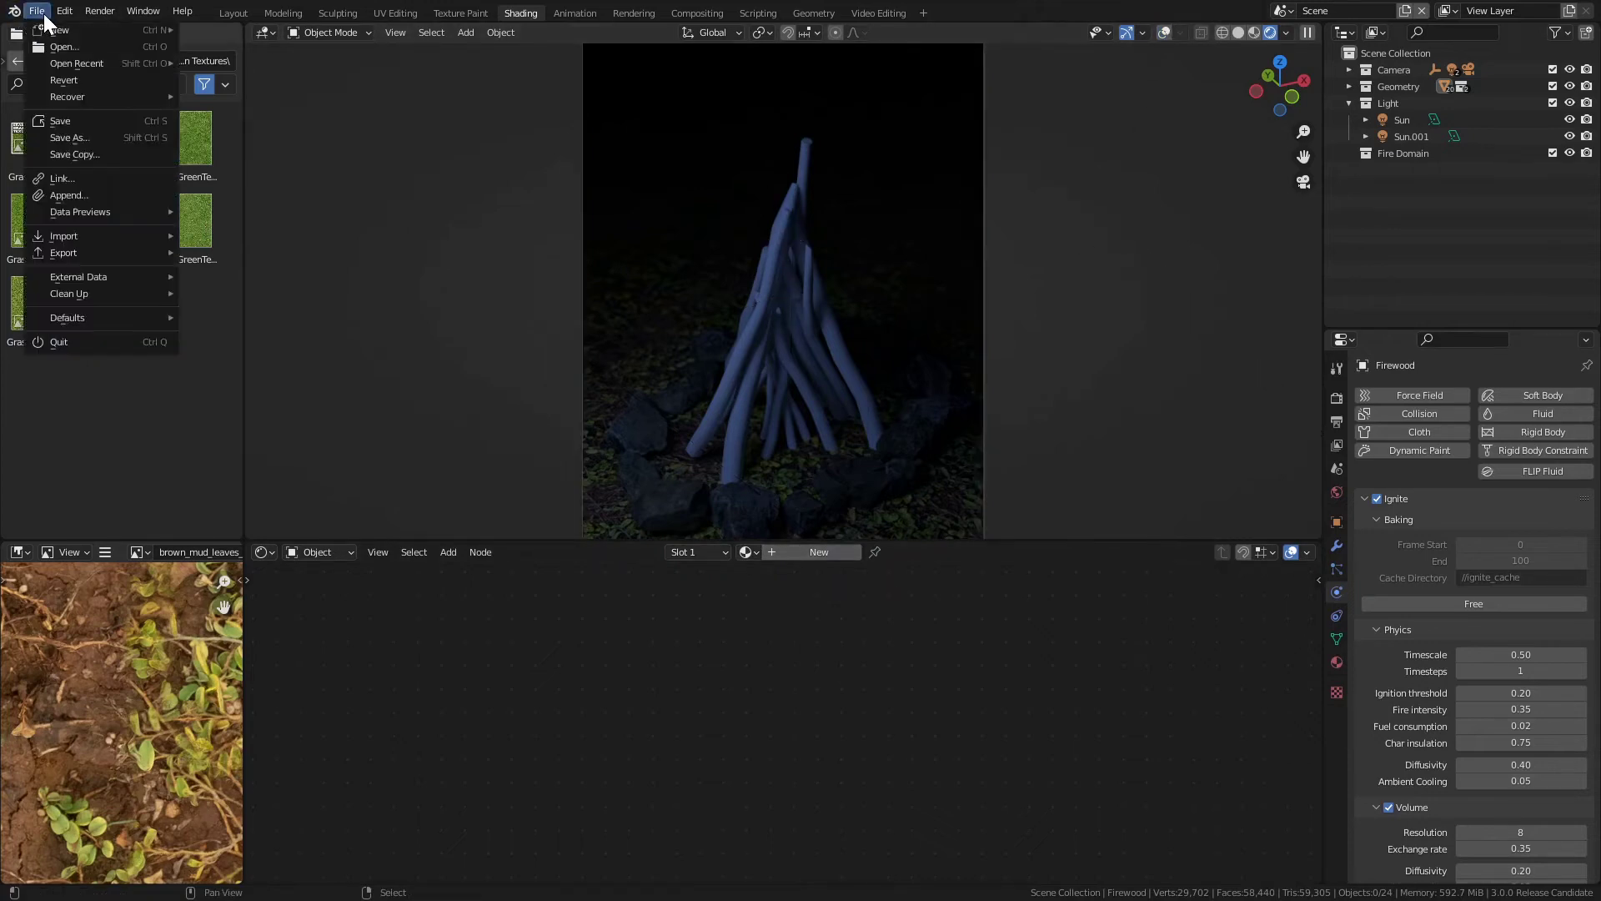
mouse_move(43, 27)
left_click(57, 195)
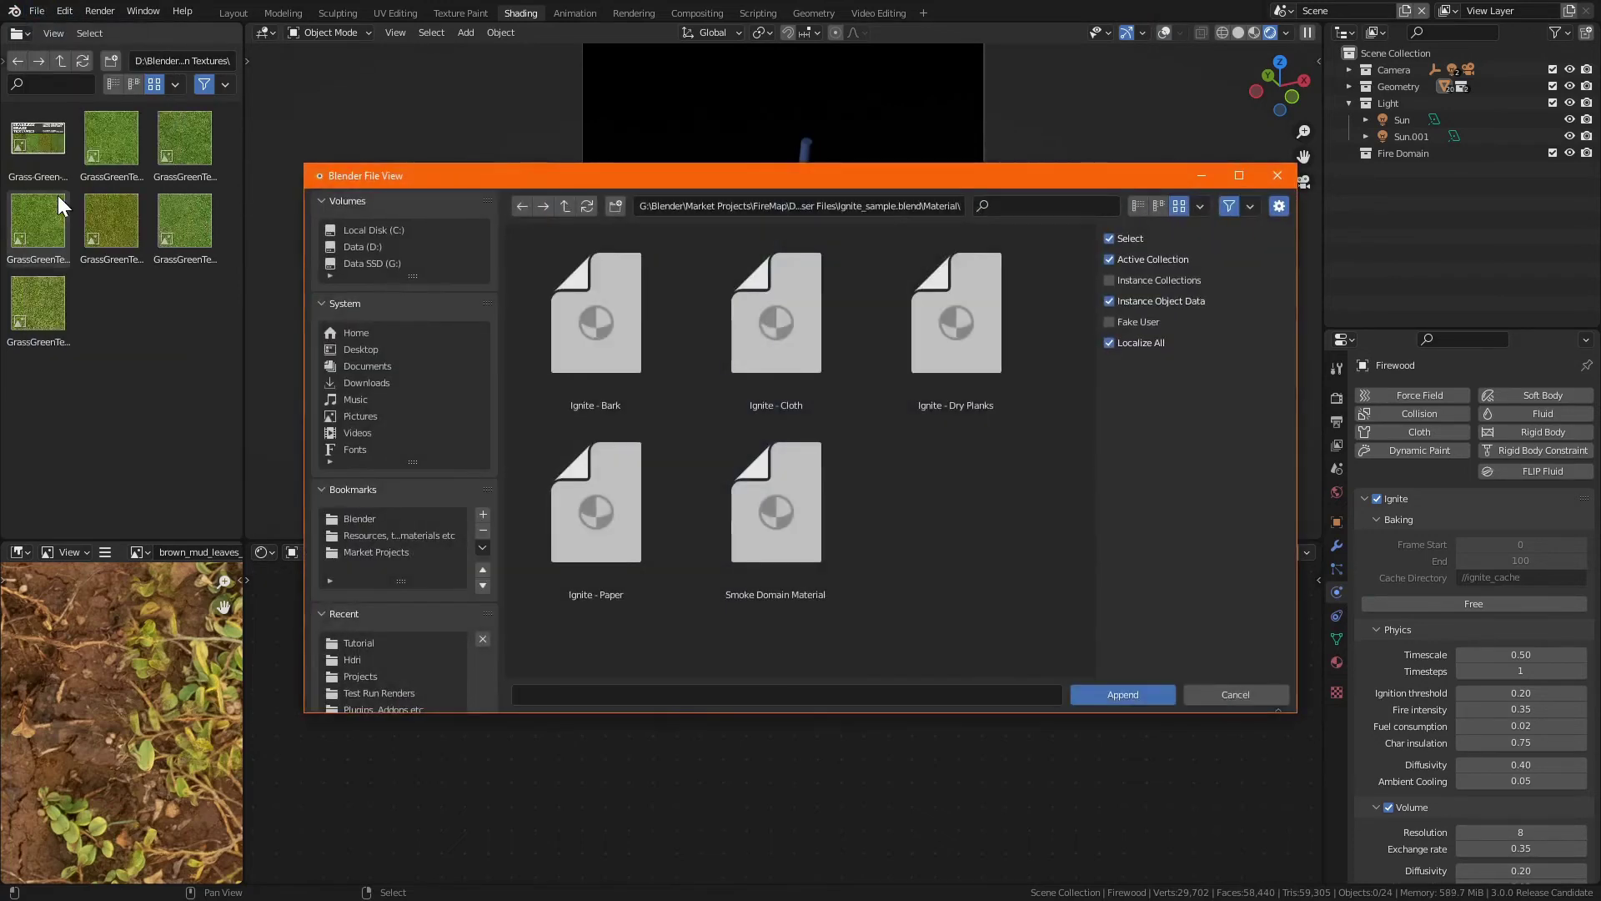
left_click(565, 205)
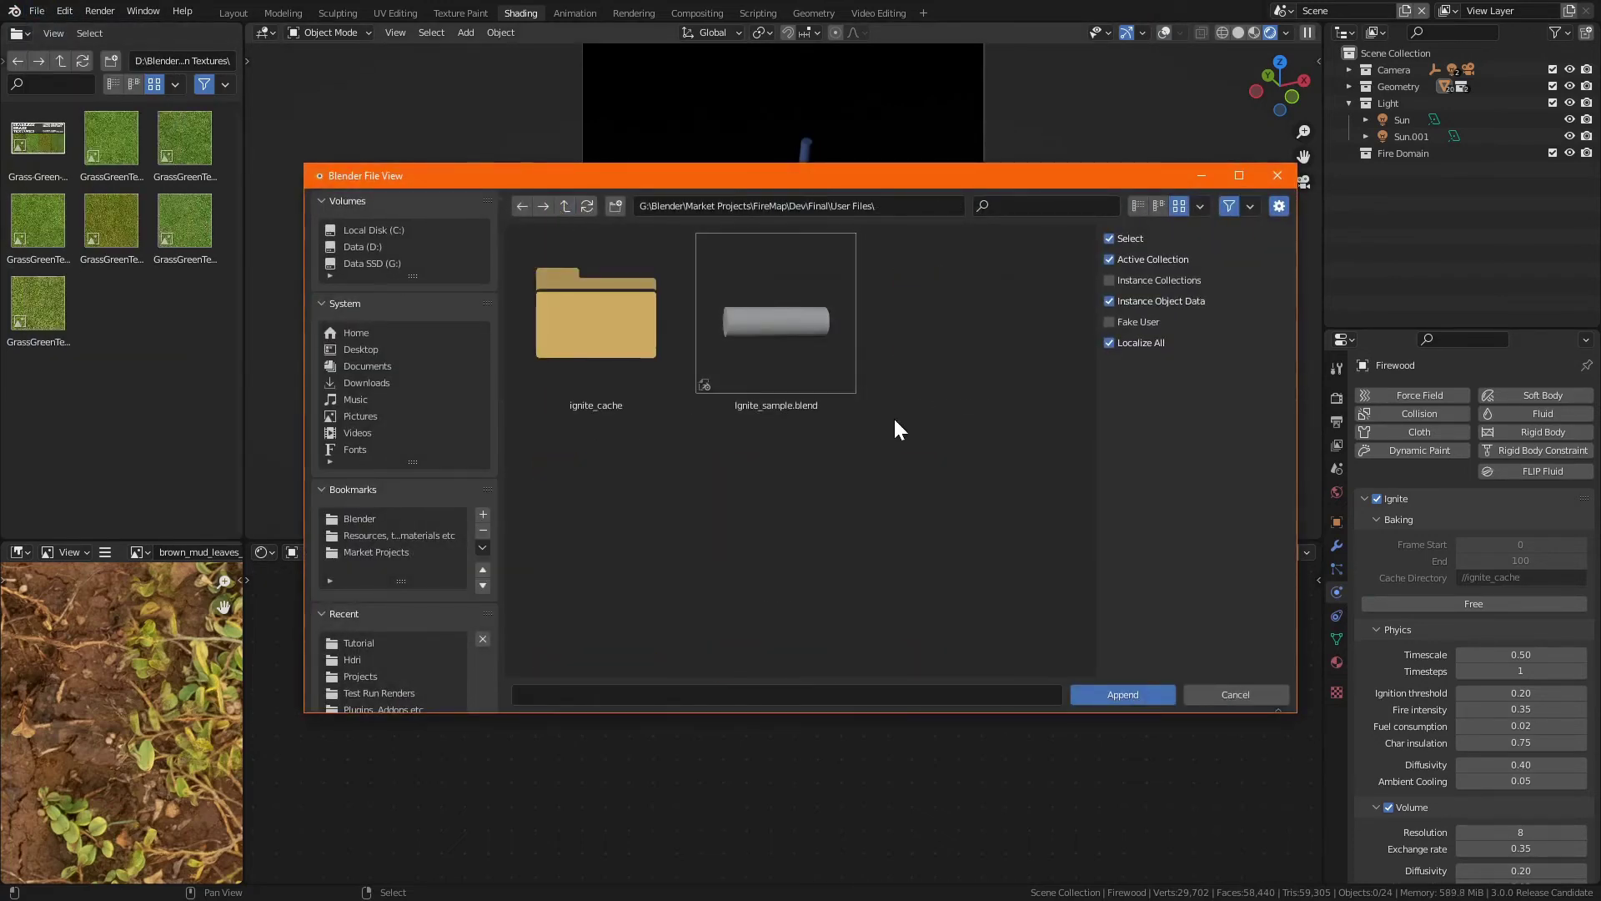
left_click(813, 377)
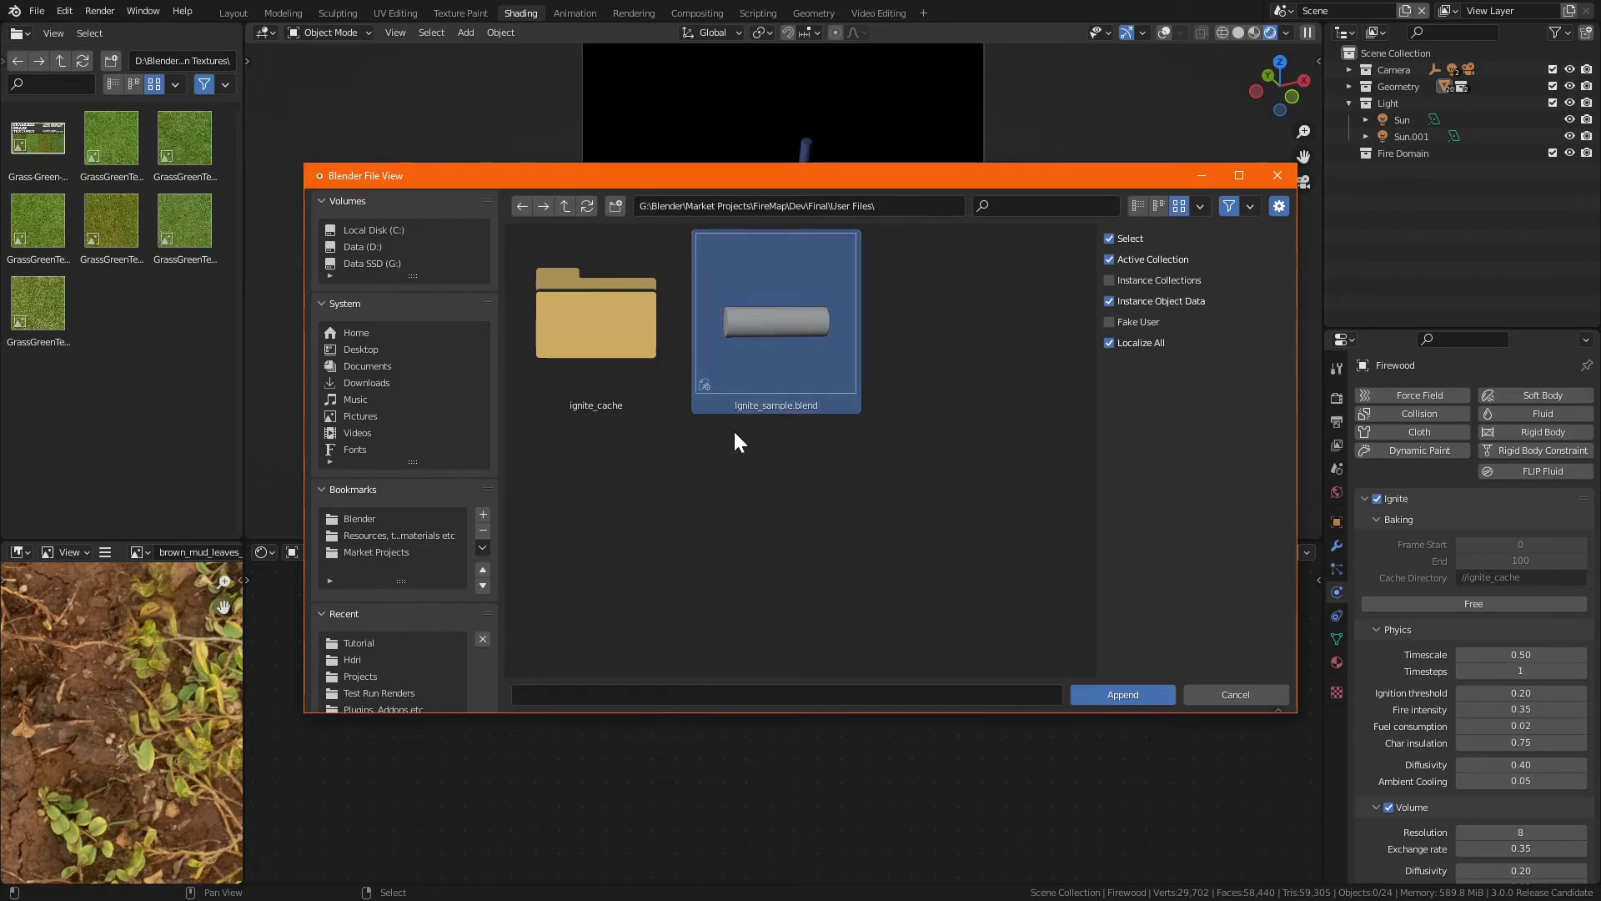
double_click(770, 377)
scroll(861, 433, "down", 3)
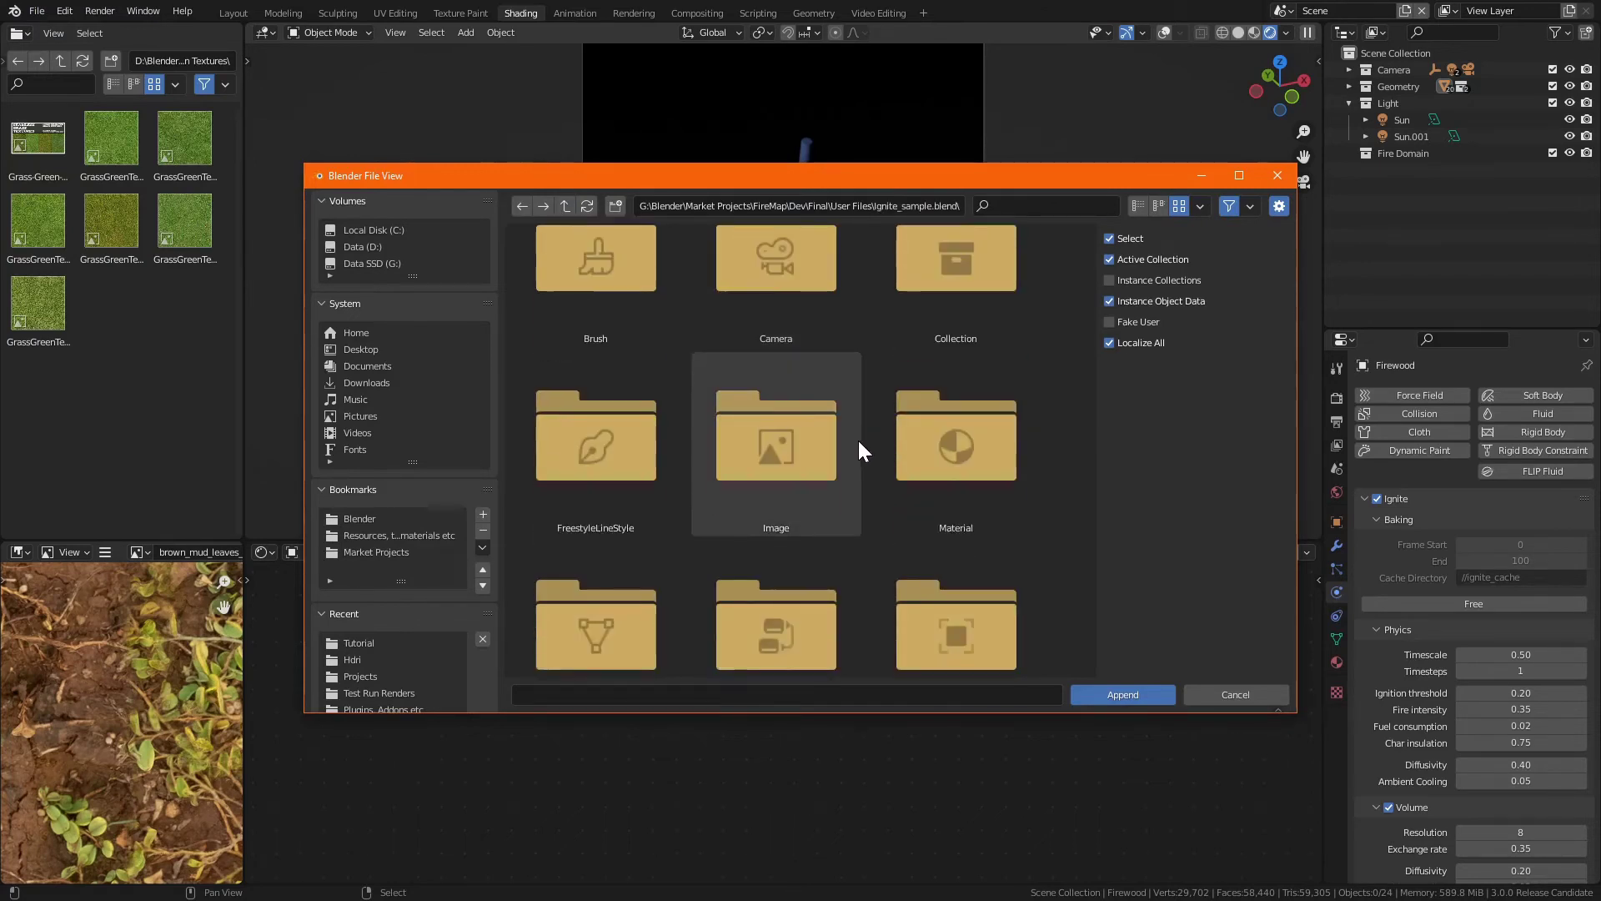
double_click(937, 358)
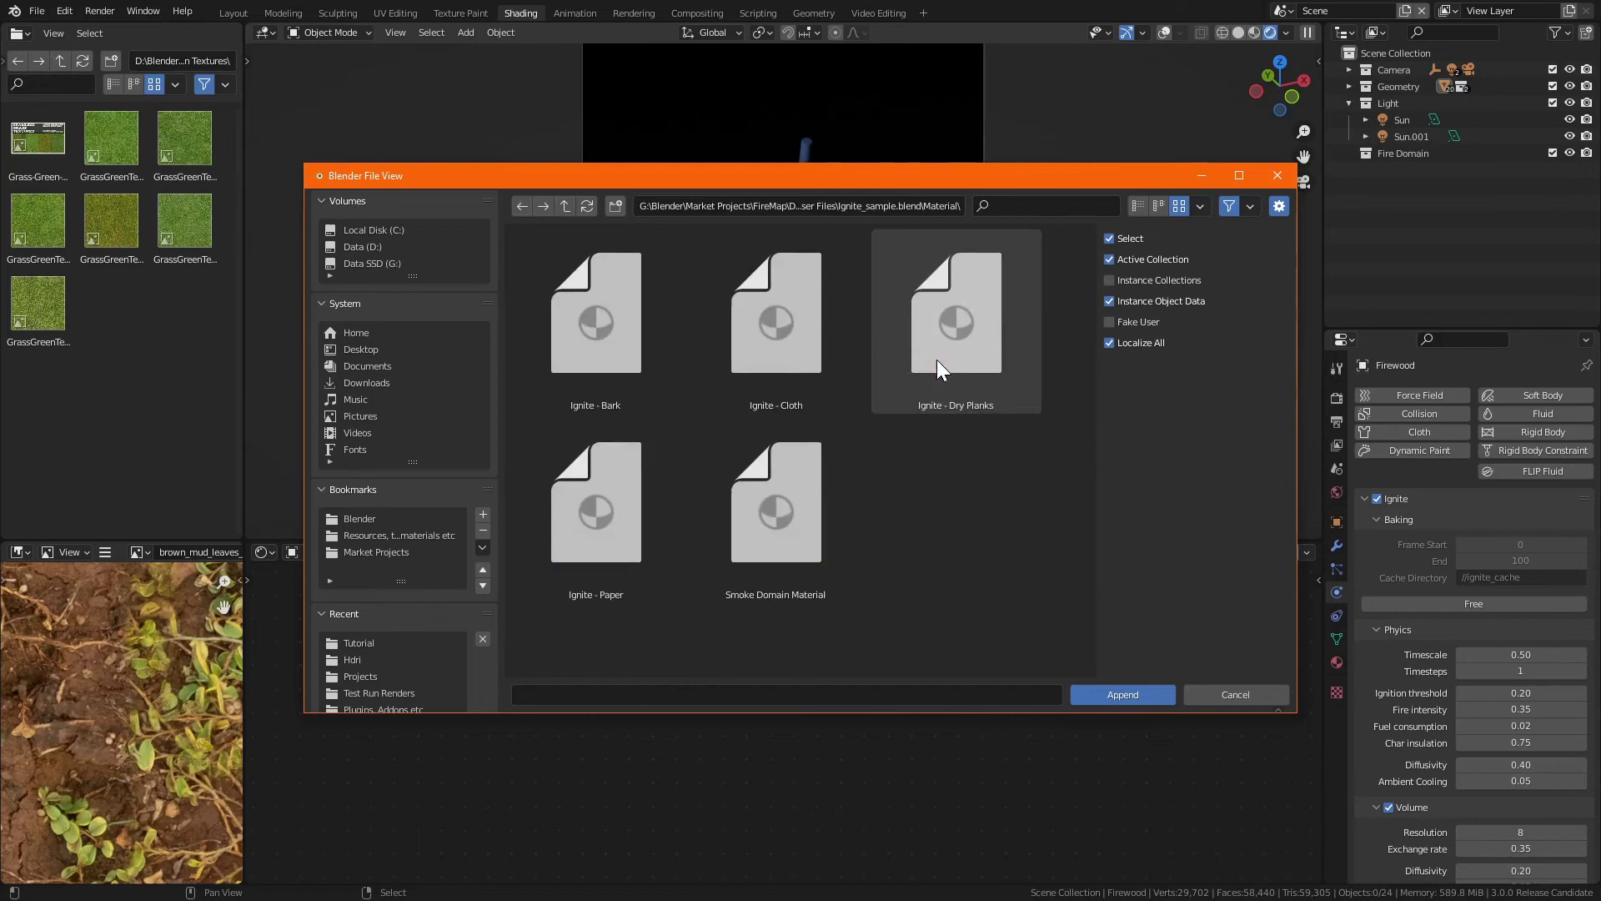
left_click(607, 342)
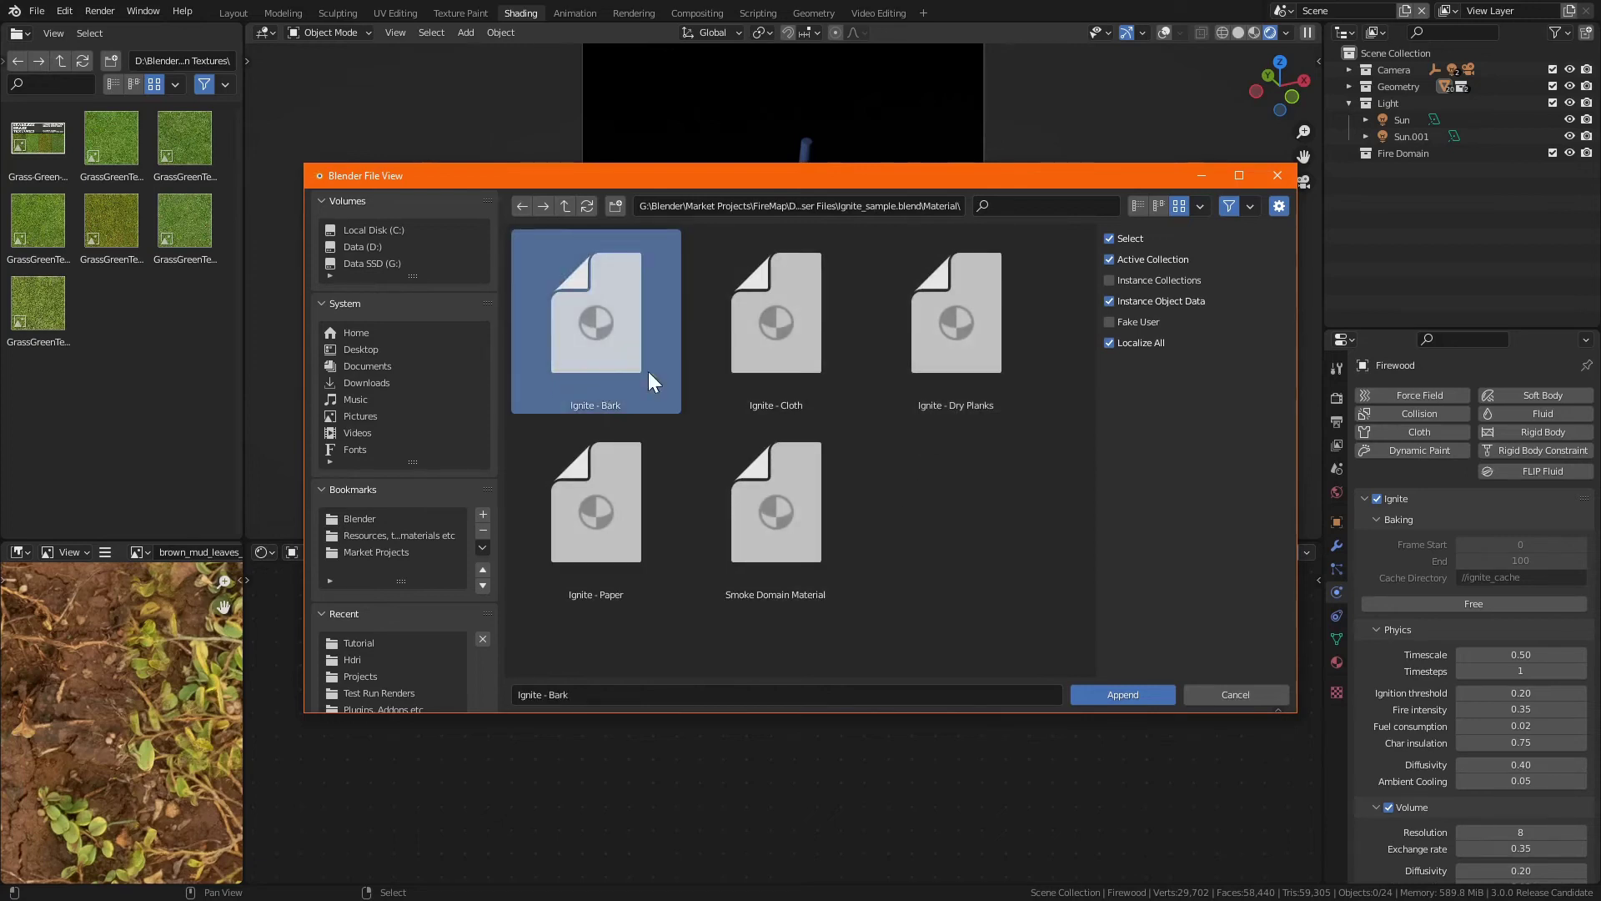
left_click(1121, 694)
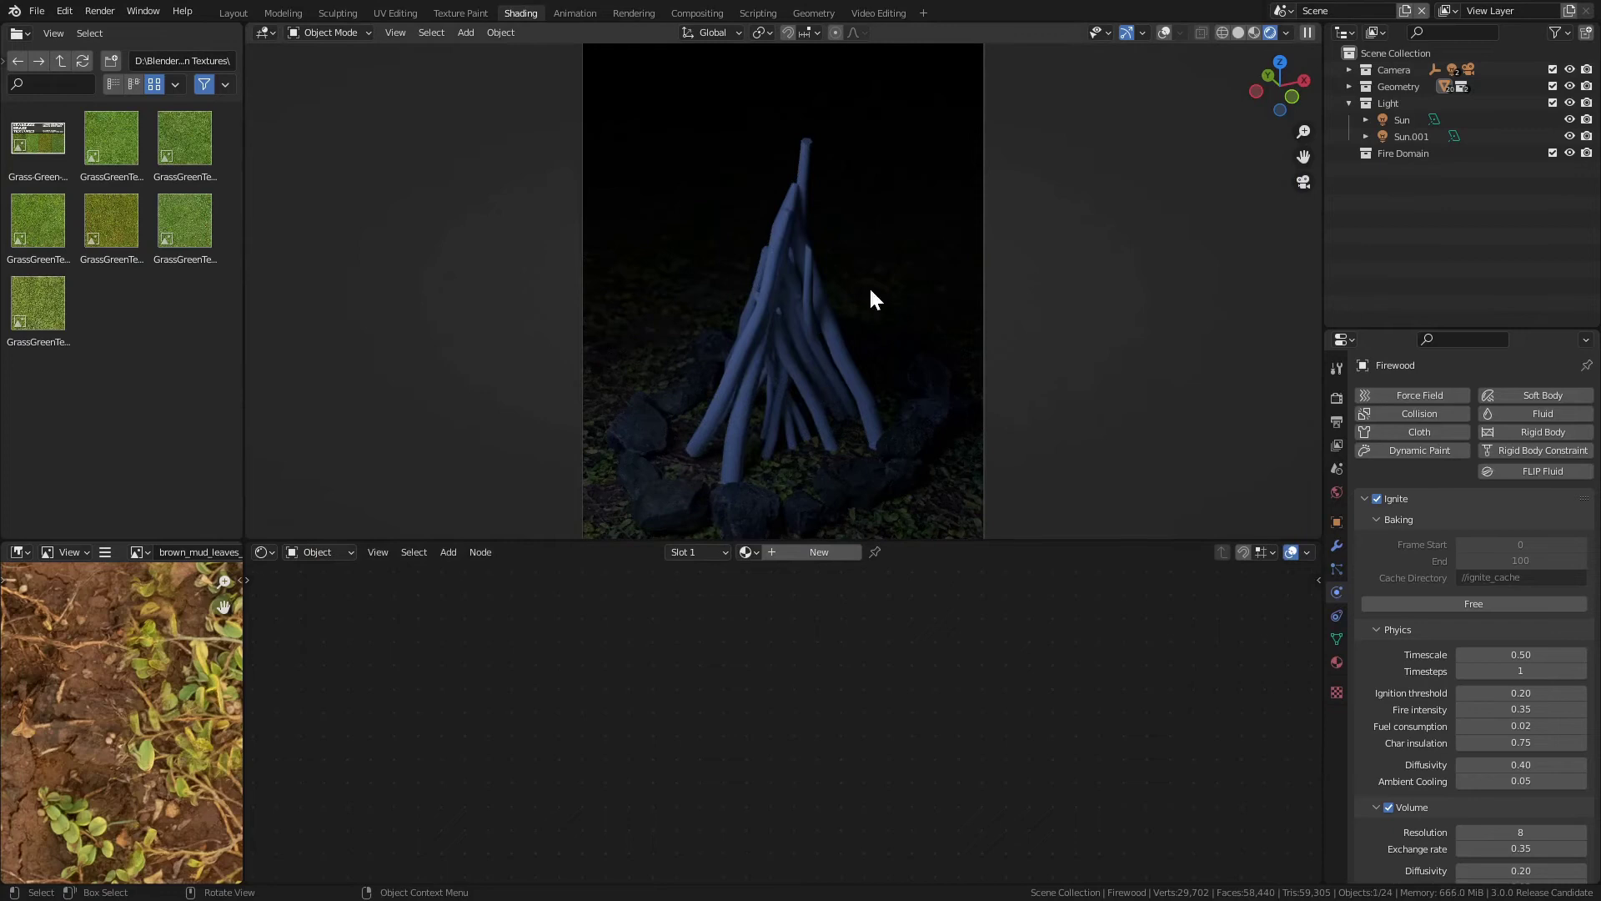
Assign Ignite - Bark to the firewood from the node editor's material list.
left_click(1164, 32)
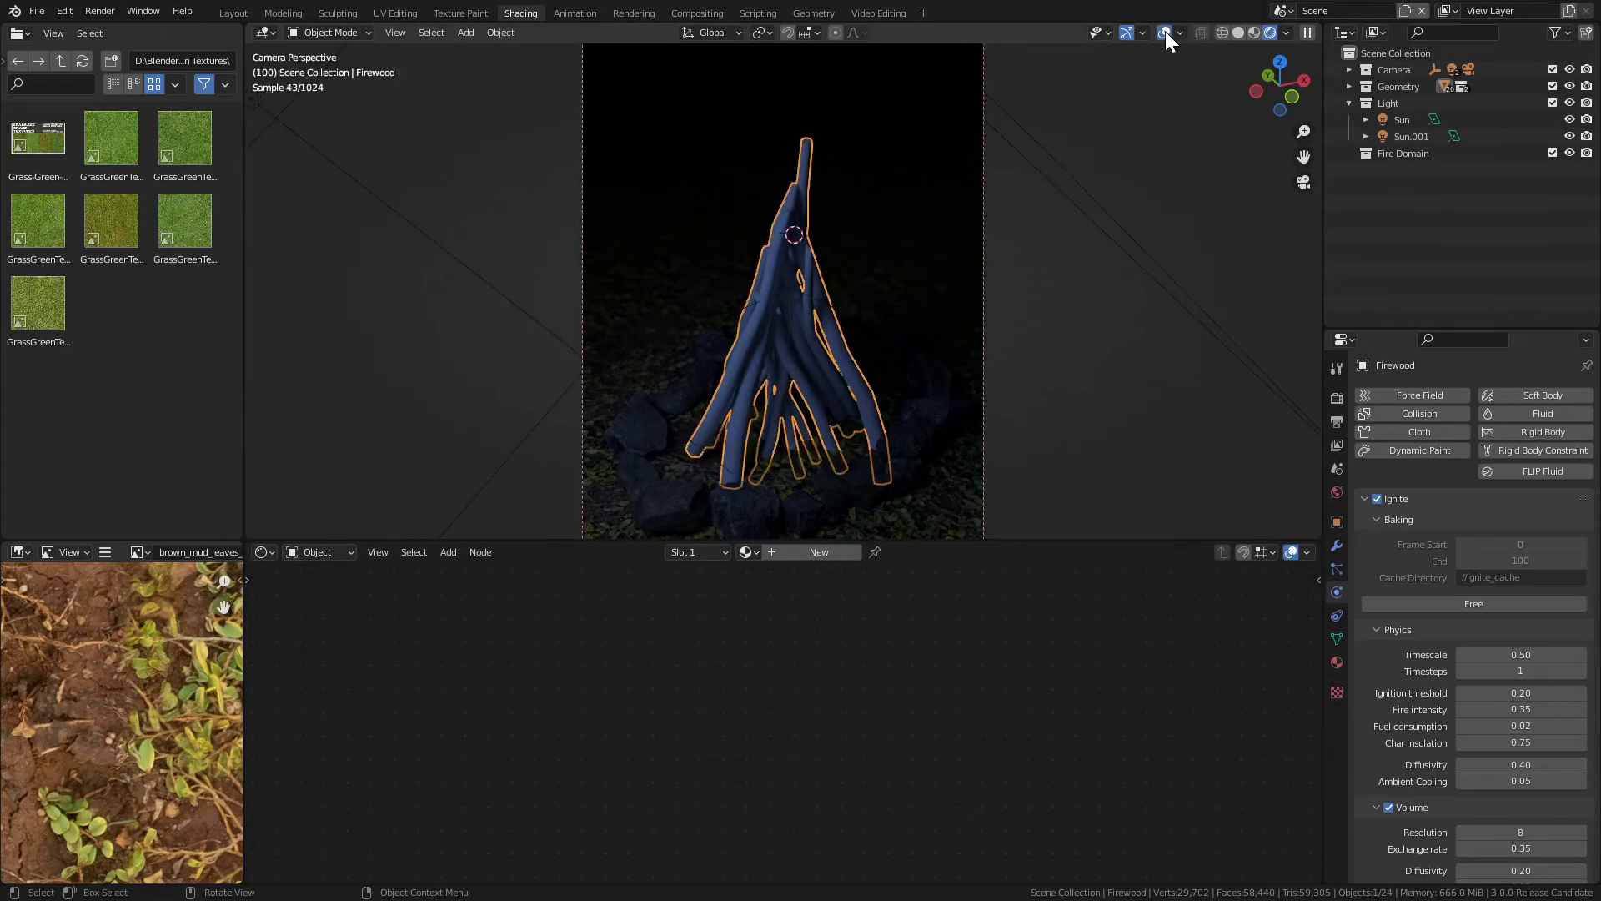
left_click(746, 551)
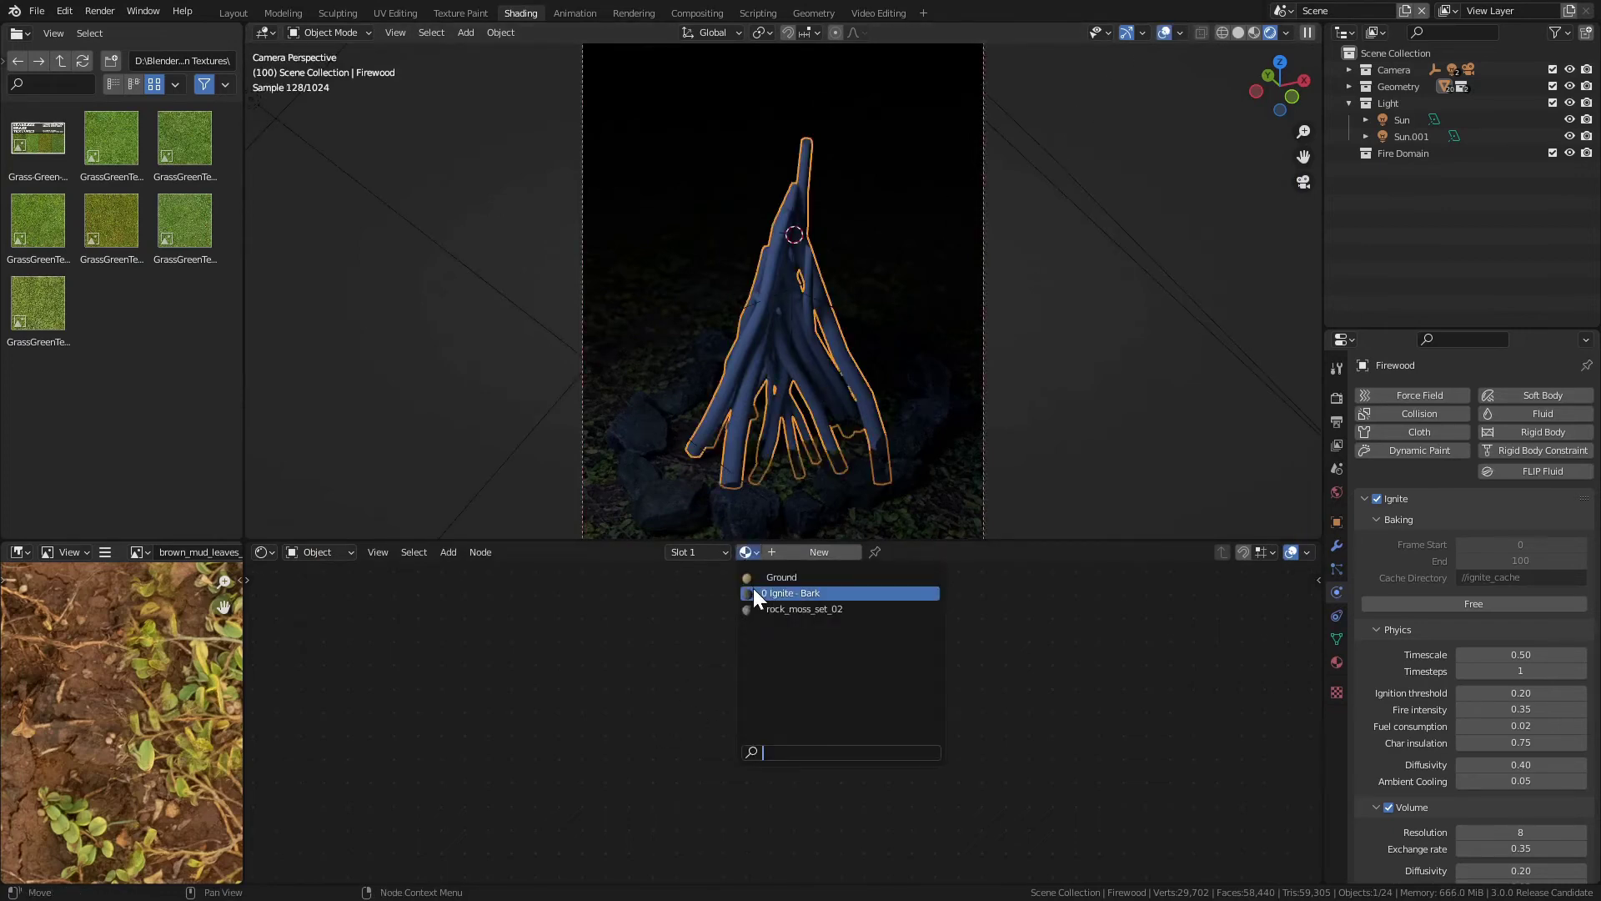
left_click(753, 589)
left_click(1168, 30)
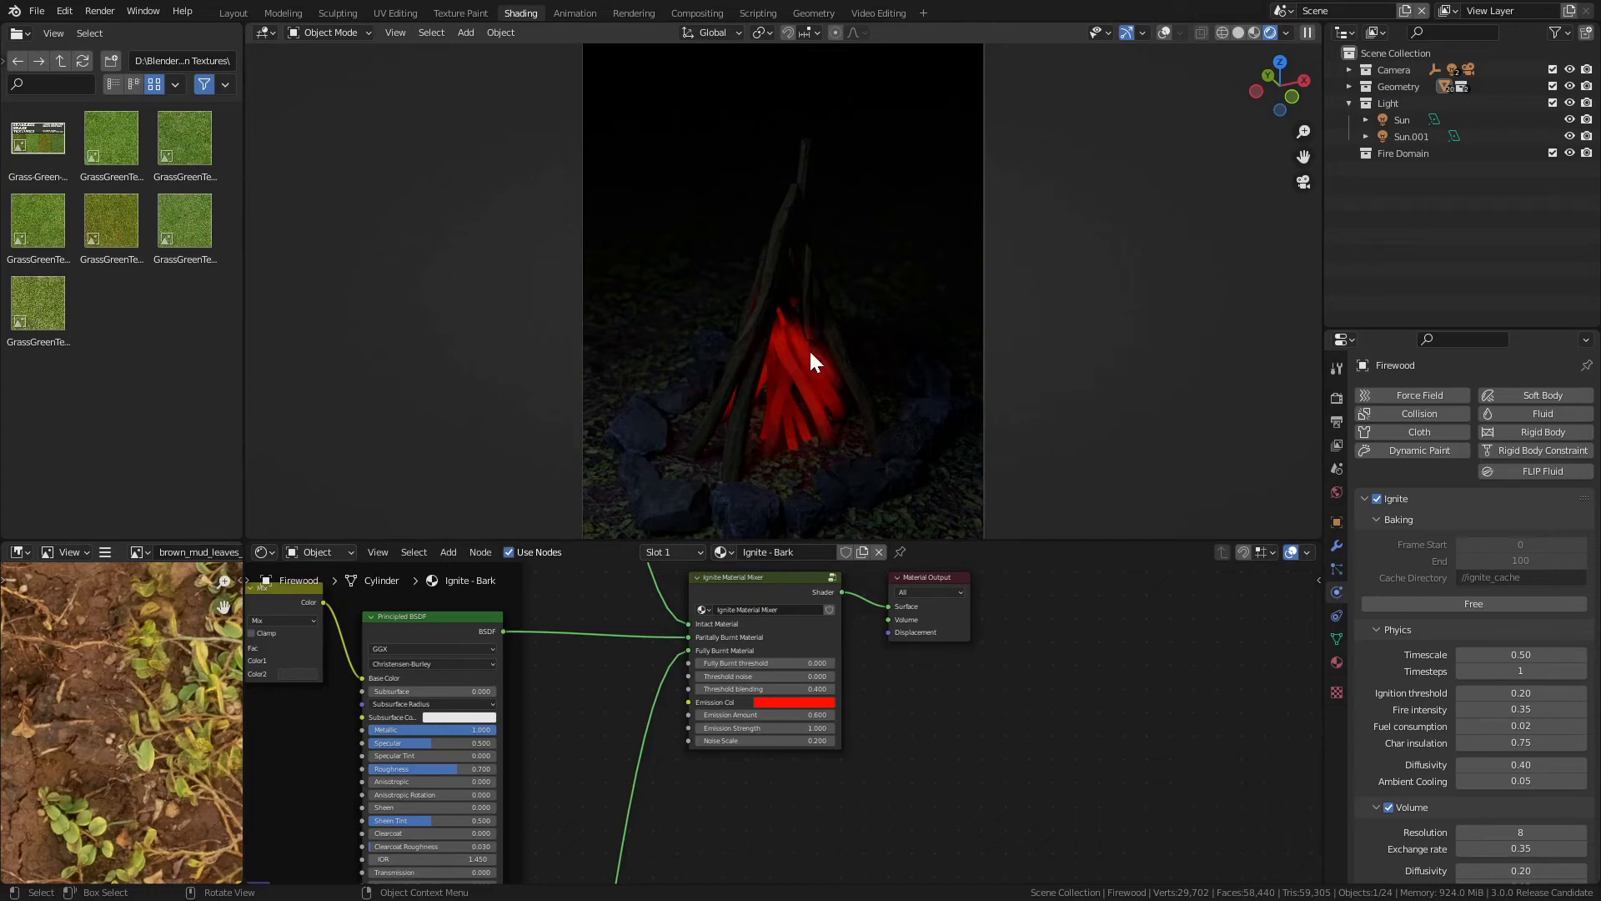
Bring the Ignite Material Mixer node into view and try Emission Strength 0.1.
scroll(622, 673, "down", 1)
scroll(645, 642, "up", 2)
scroll(649, 642, "down", 3)
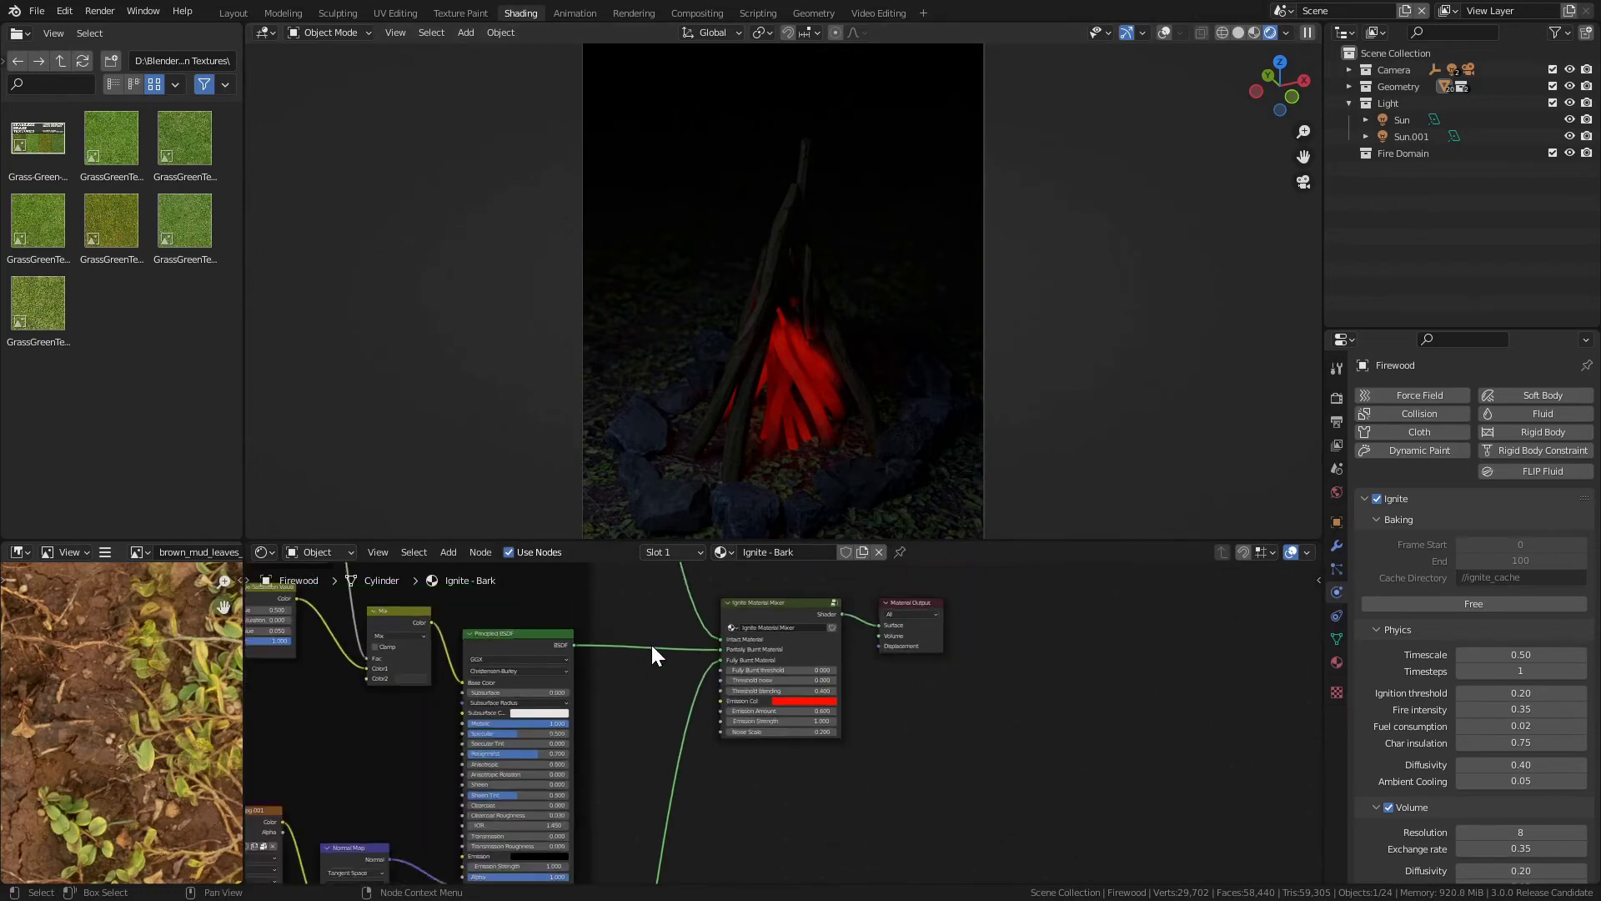
scroll(658, 646, "up", 4)
middle_click_drag(597, 614, 576, 683)
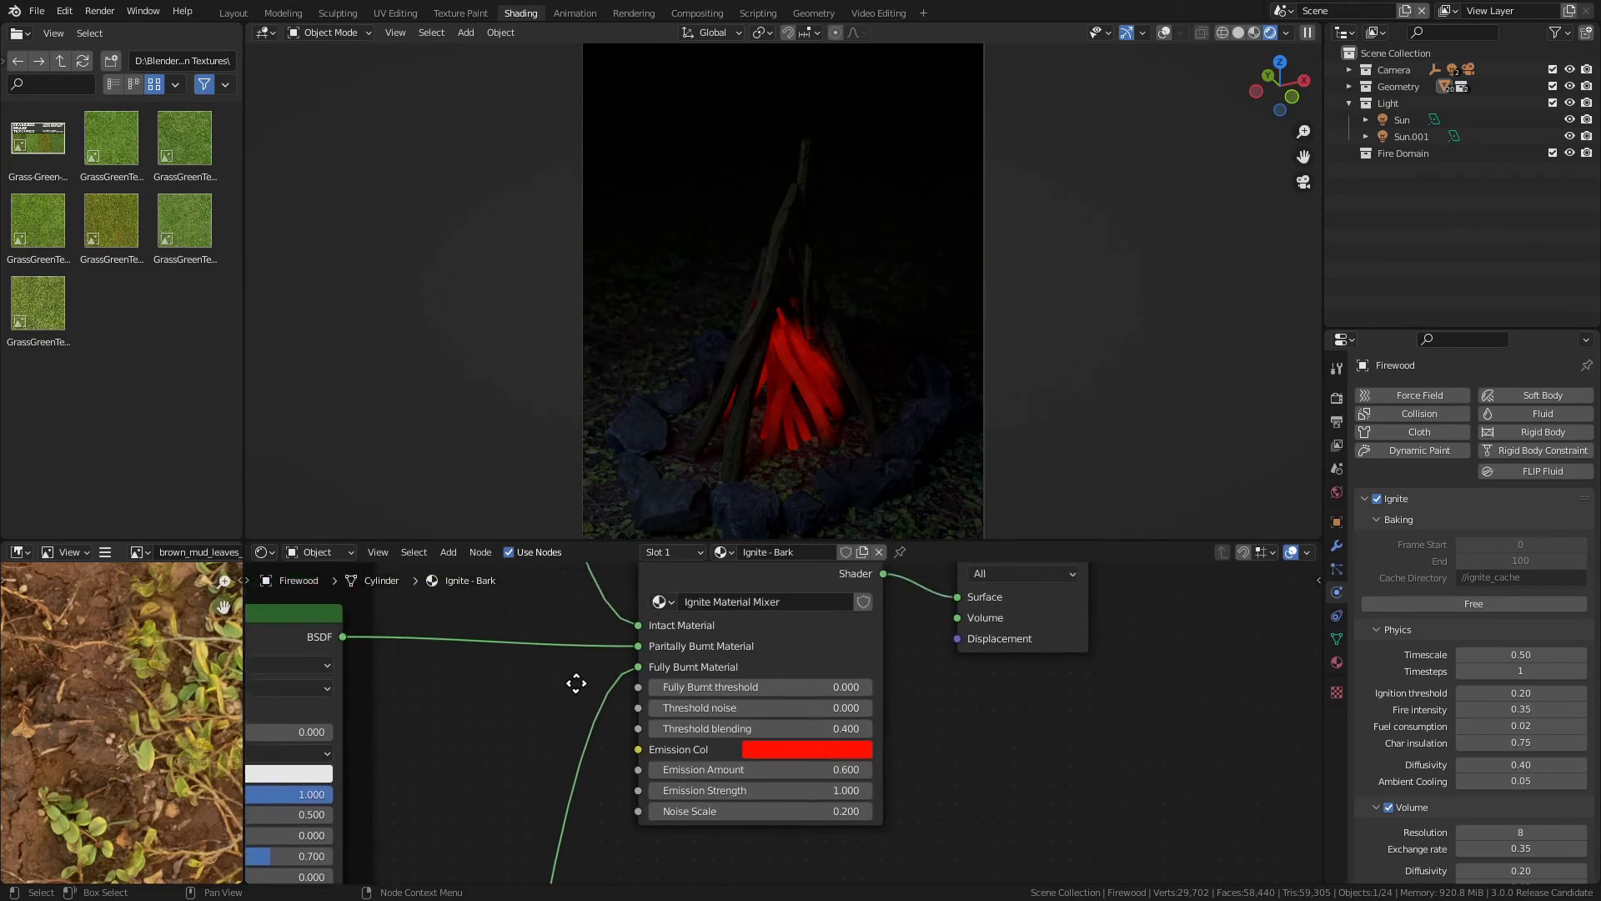
scroll(717, 727, "up", 1)
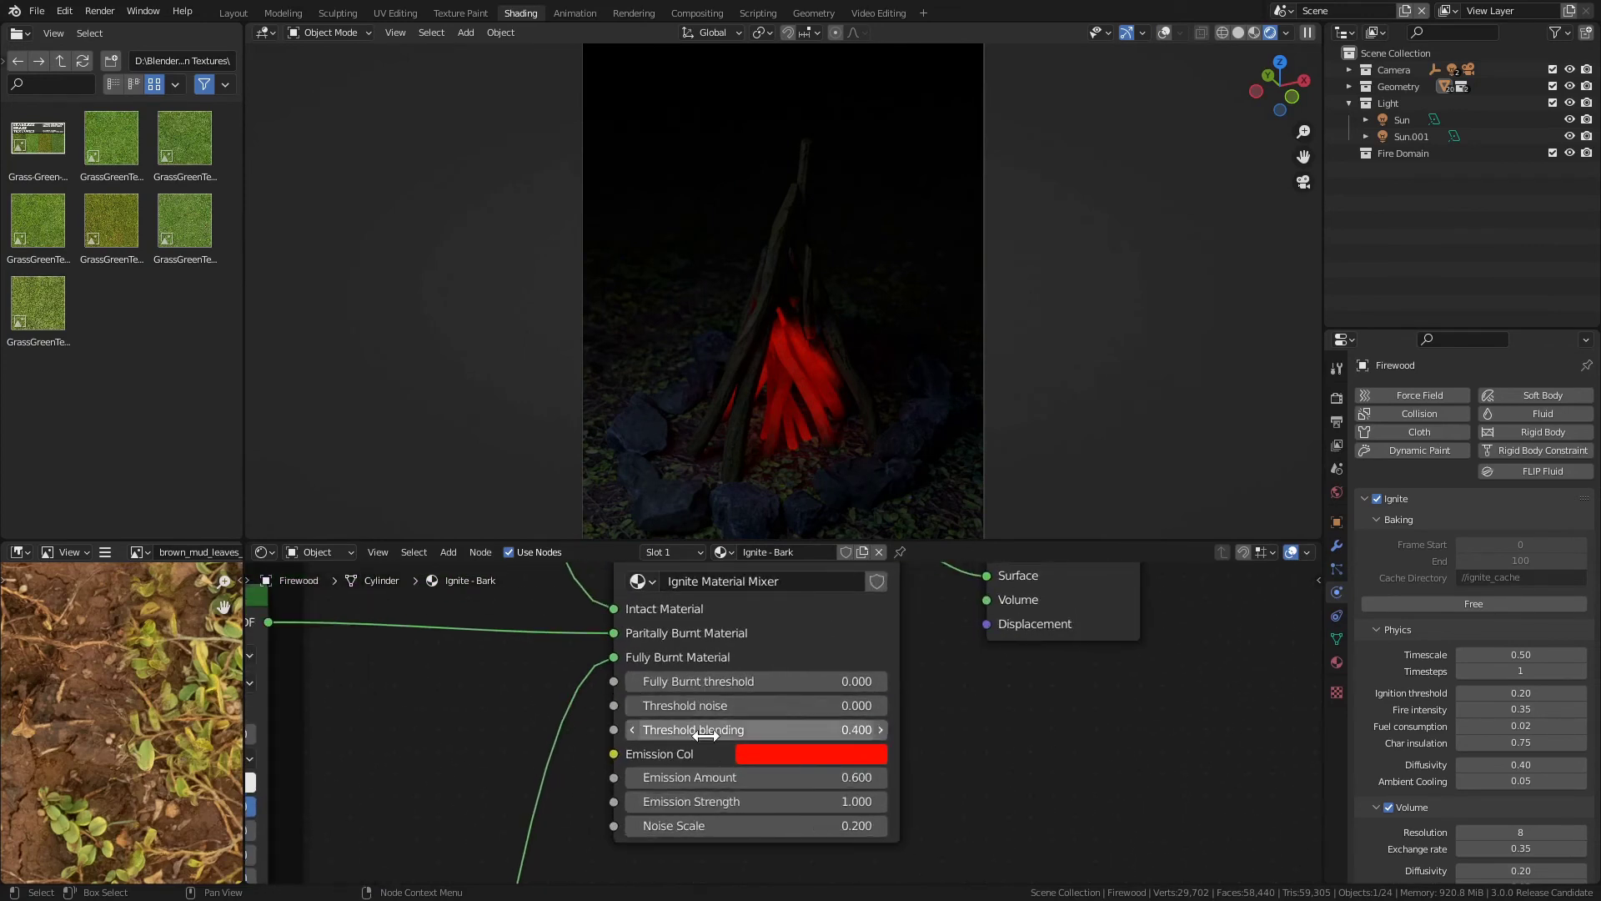
left_click(756, 778)
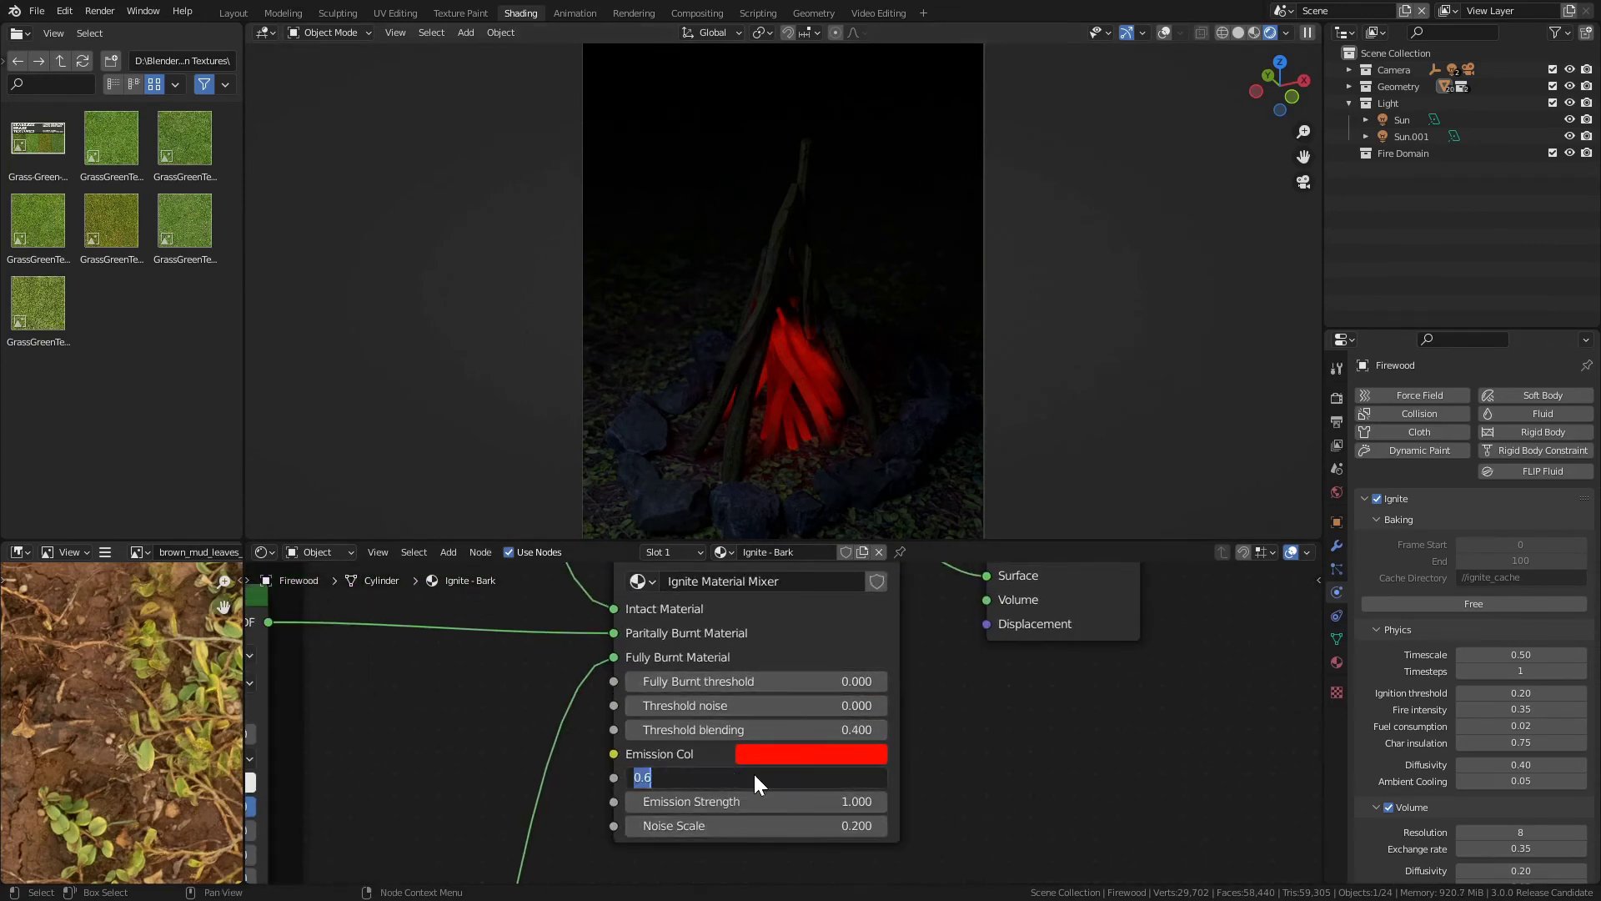
left_click(754, 798)
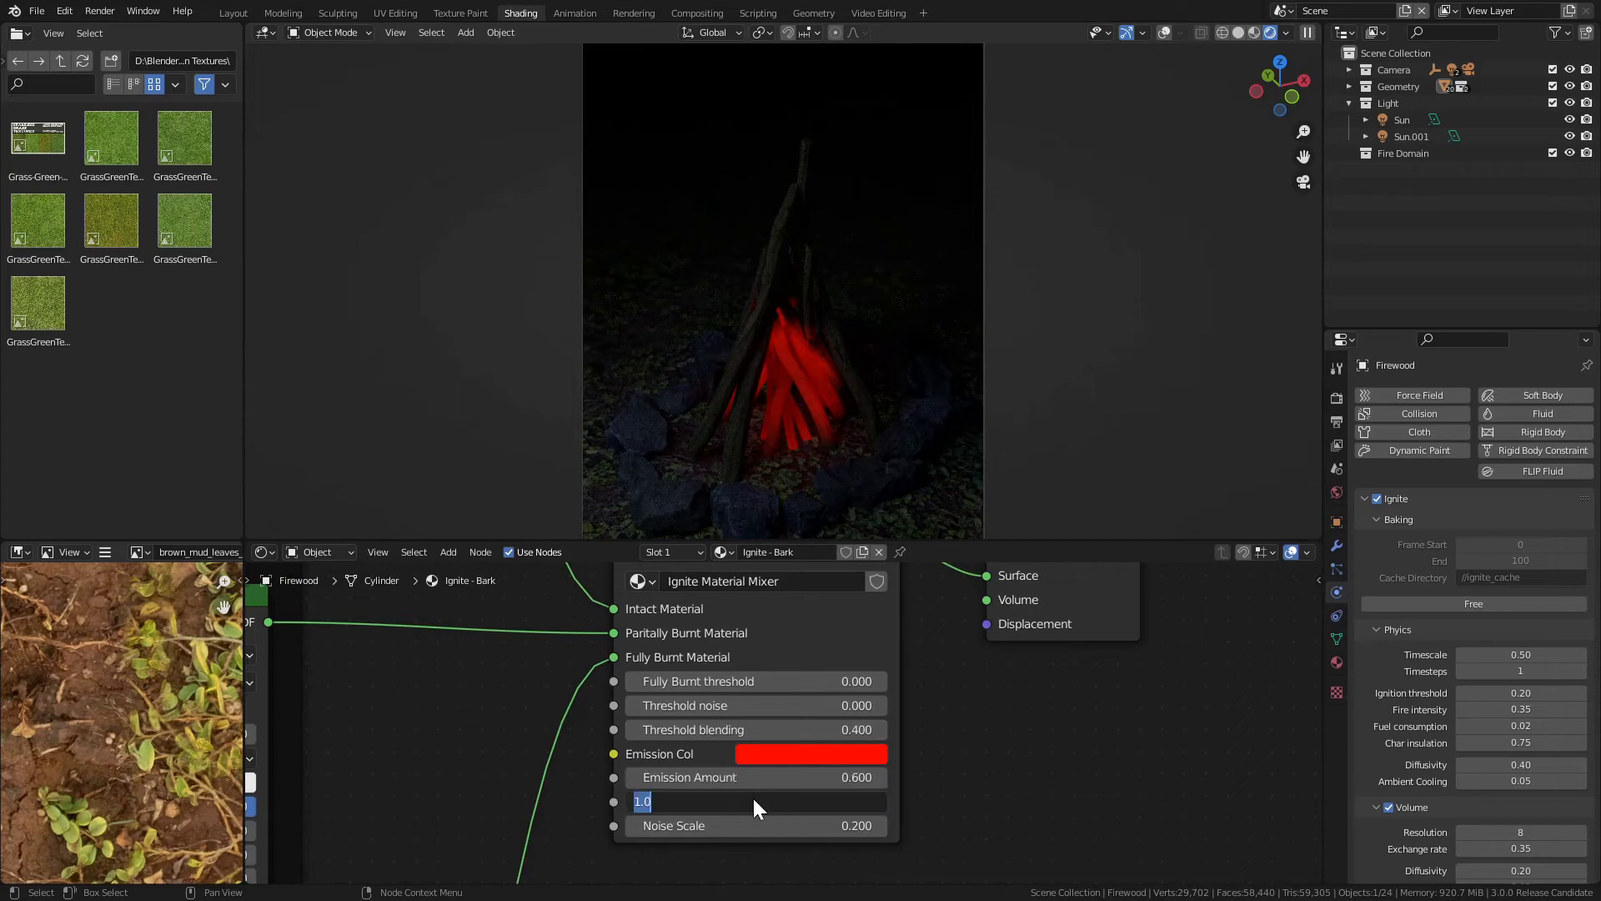
type("0.1")
key("Return")
Change Emission Strength to 0.5 and frame the mixer and output nodes.
left_click(755, 801)
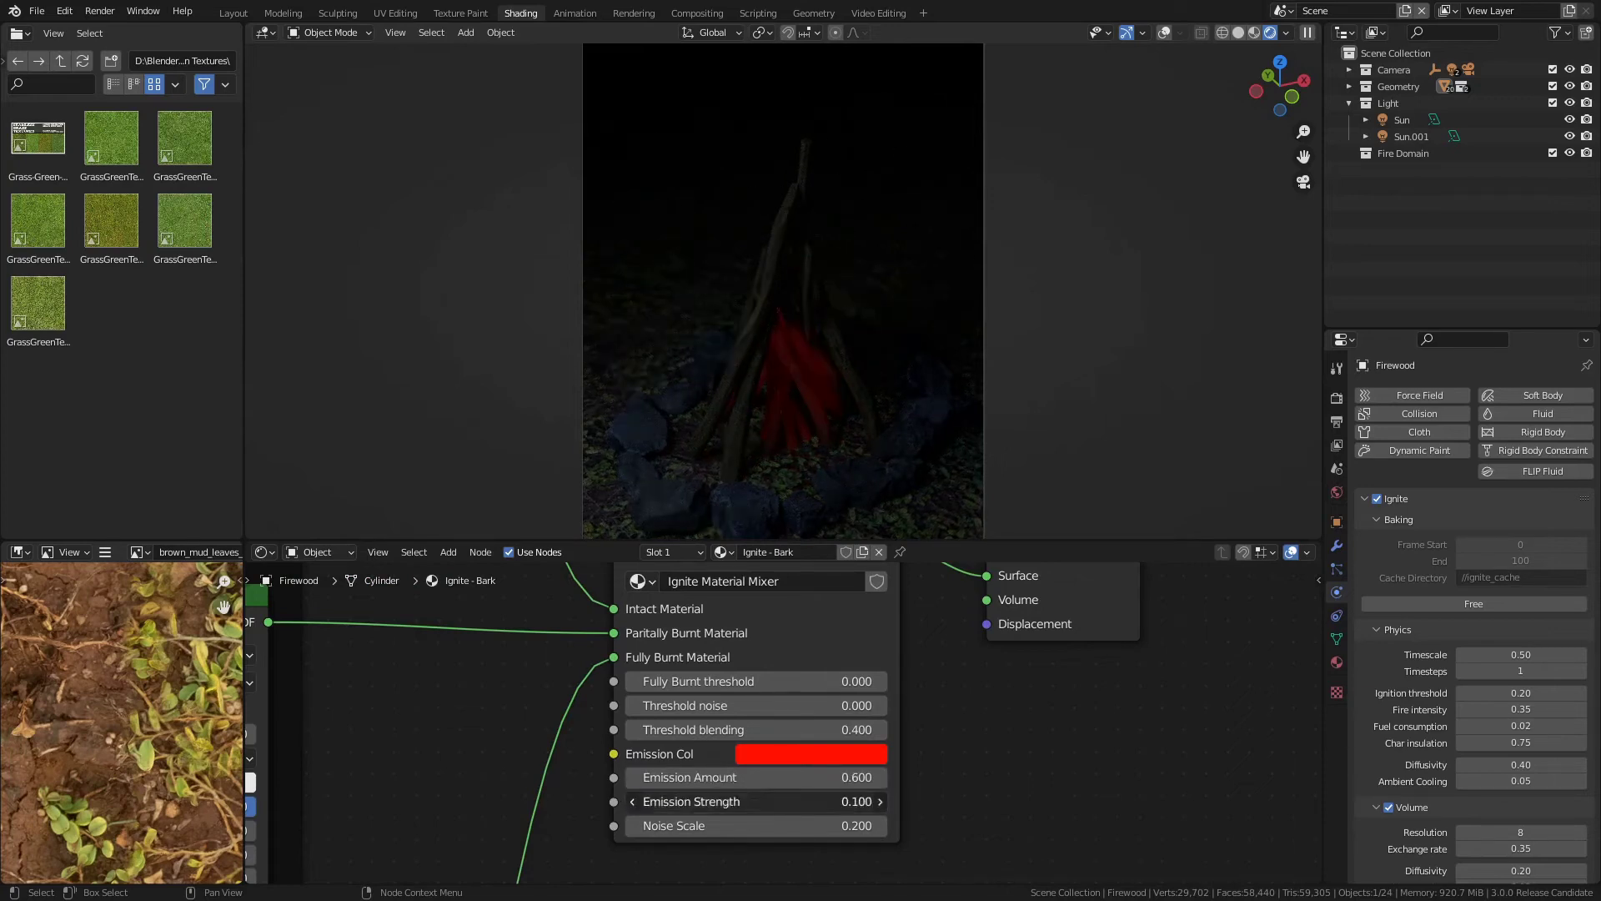
type("0.5")
key("Return")
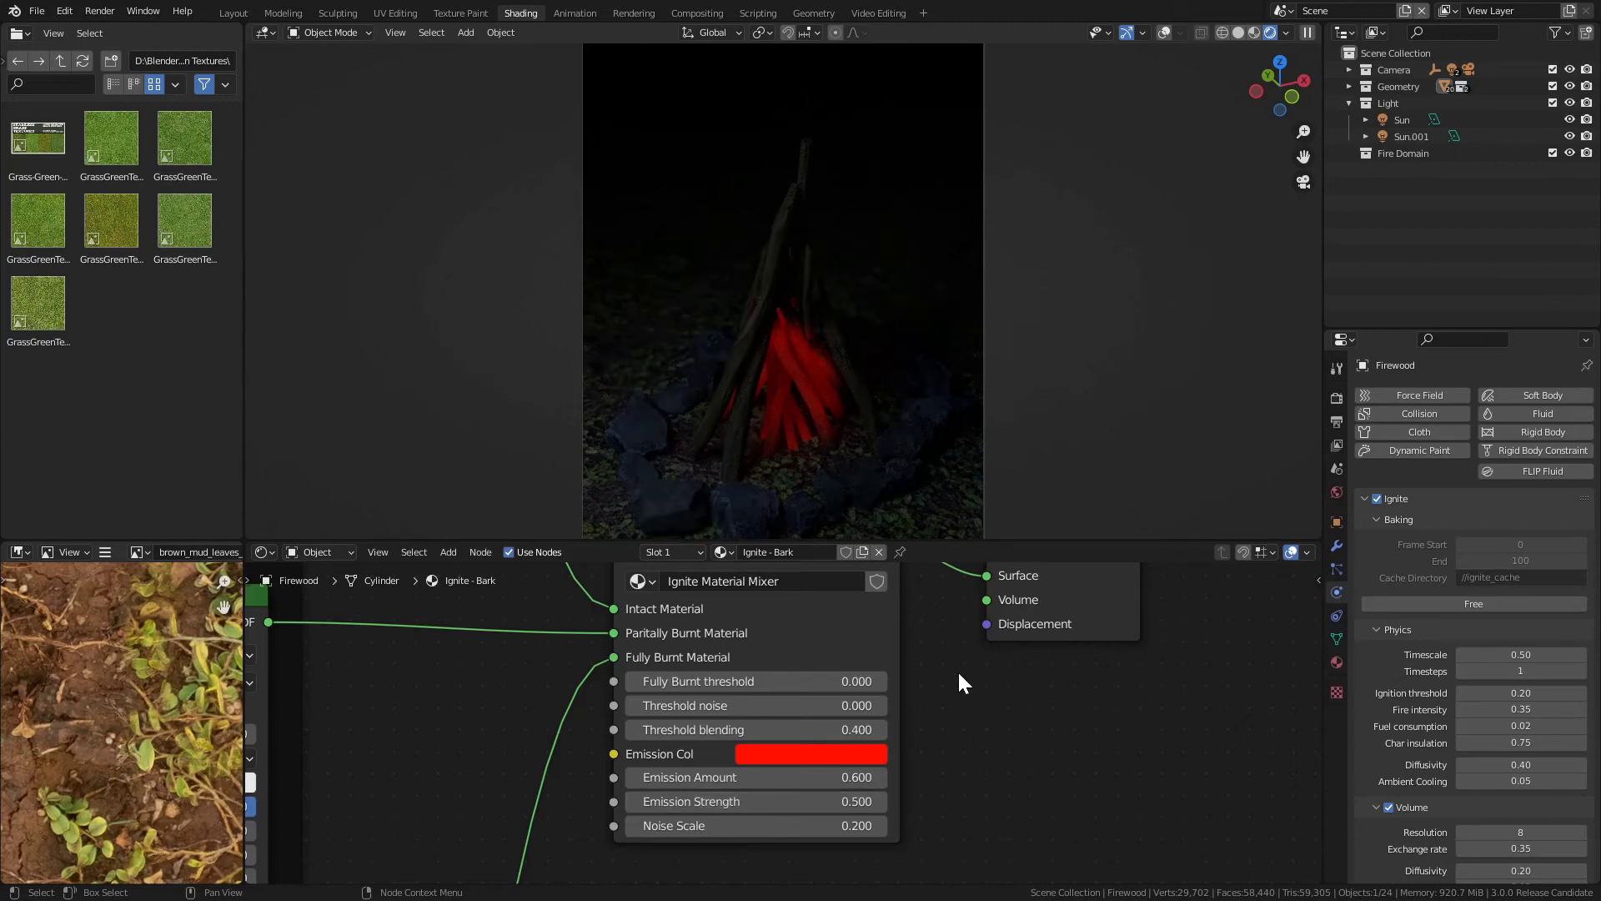
scroll(957, 668, "down", 2)
middle_click_drag(958, 671, 968, 694)
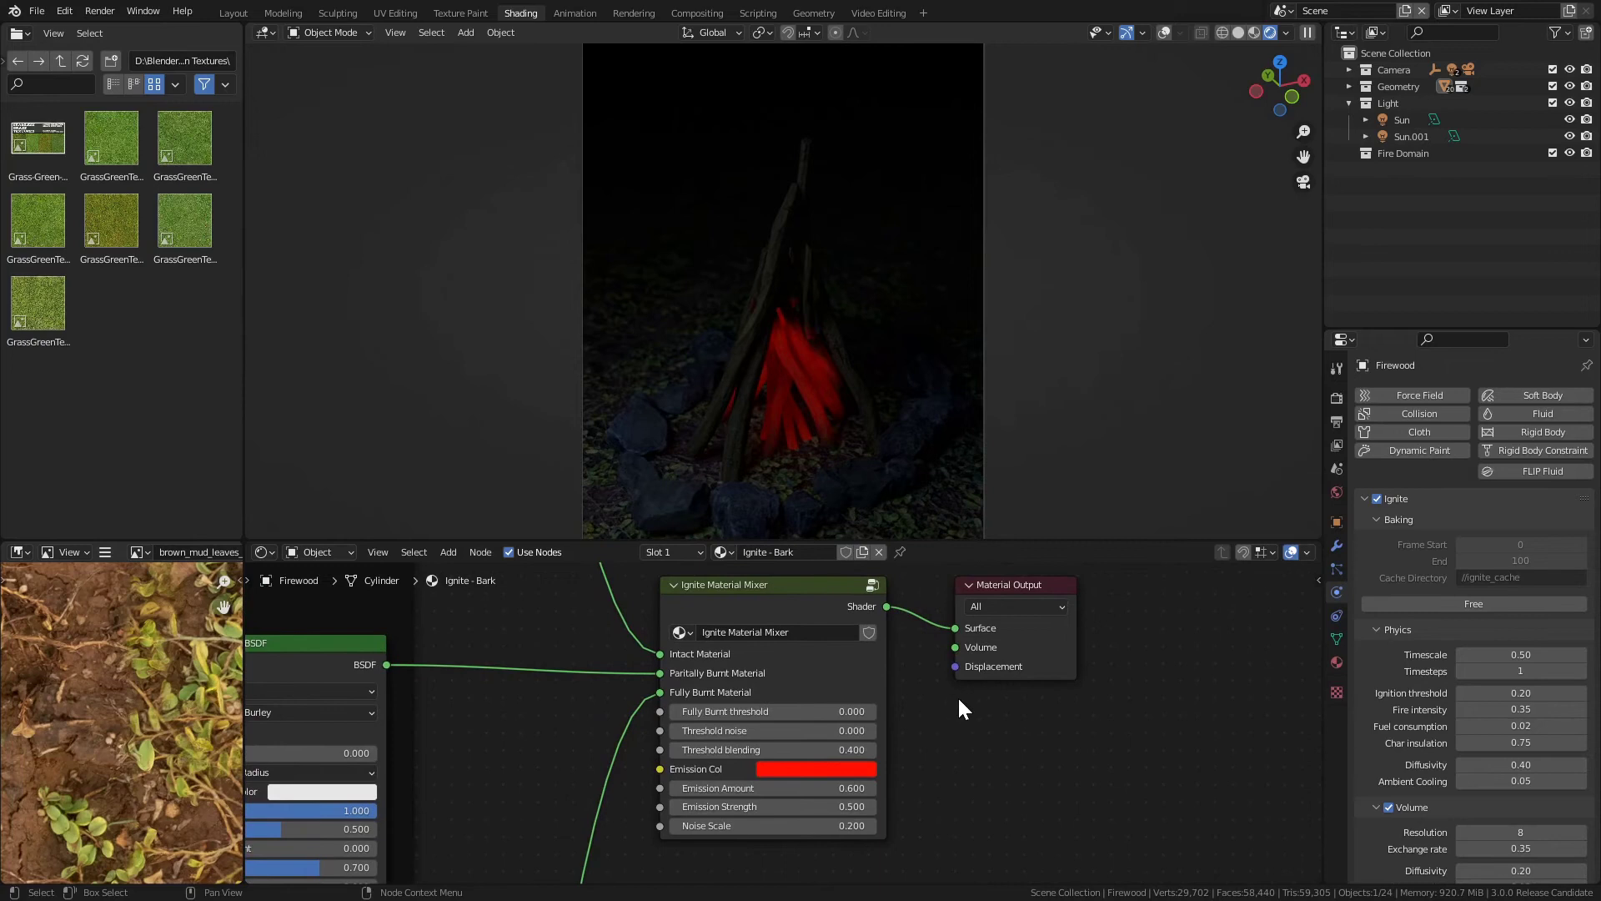
scroll(952, 702, "up", 2)
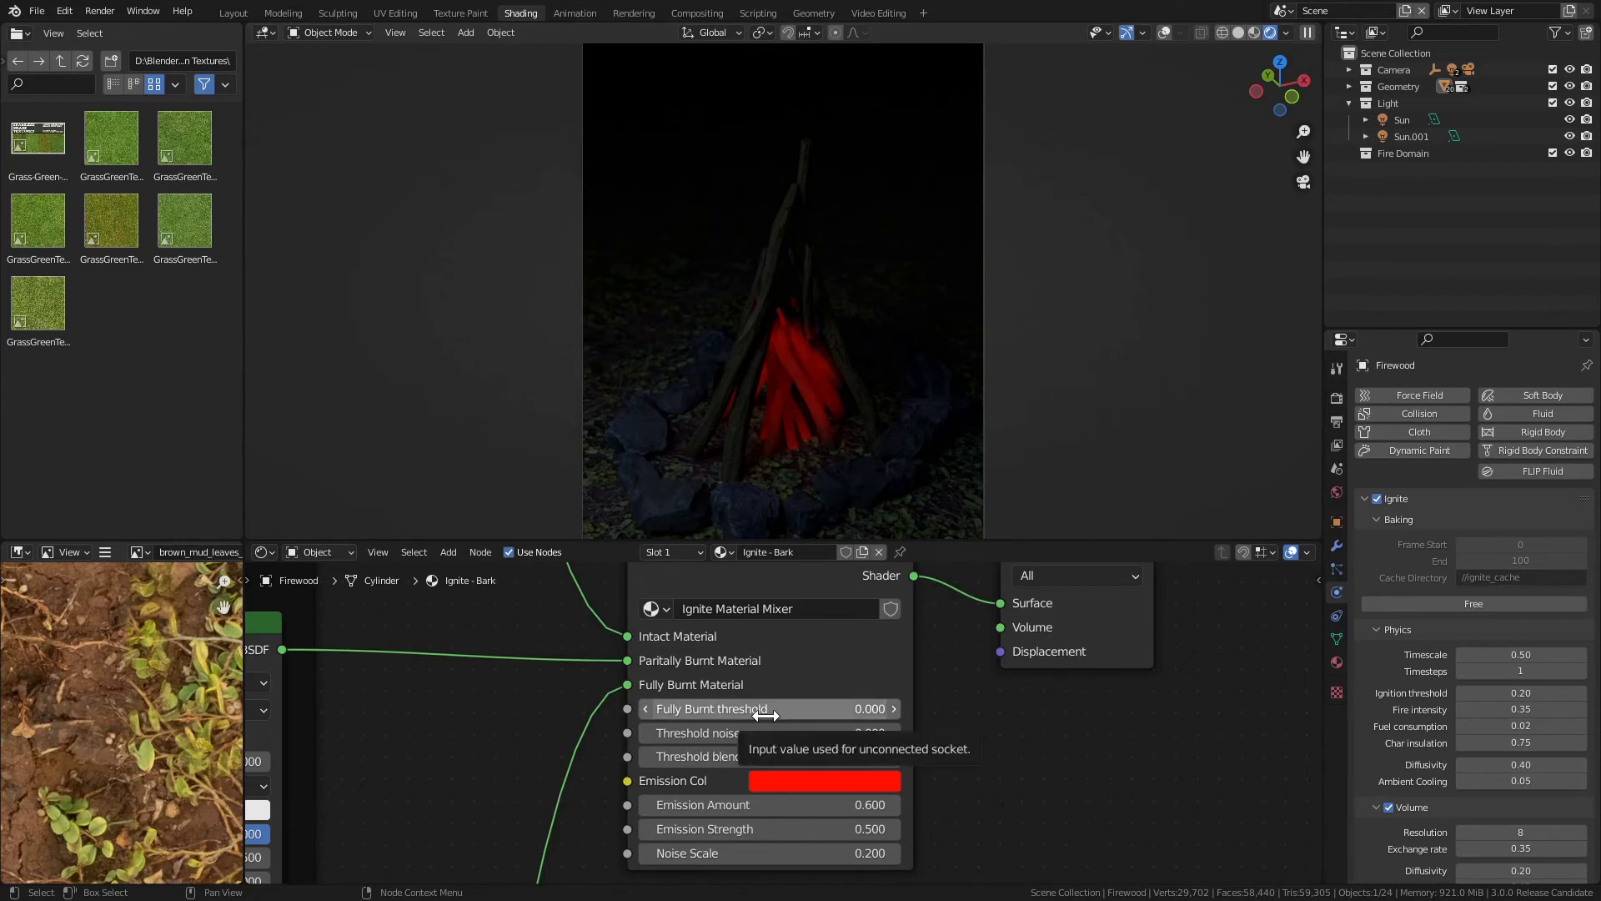
Experiment with Fully Burnt threshold 0.8 and Noise Scale 1.300 inside a render region.
left_click_drag(765, 714, 821, 732)
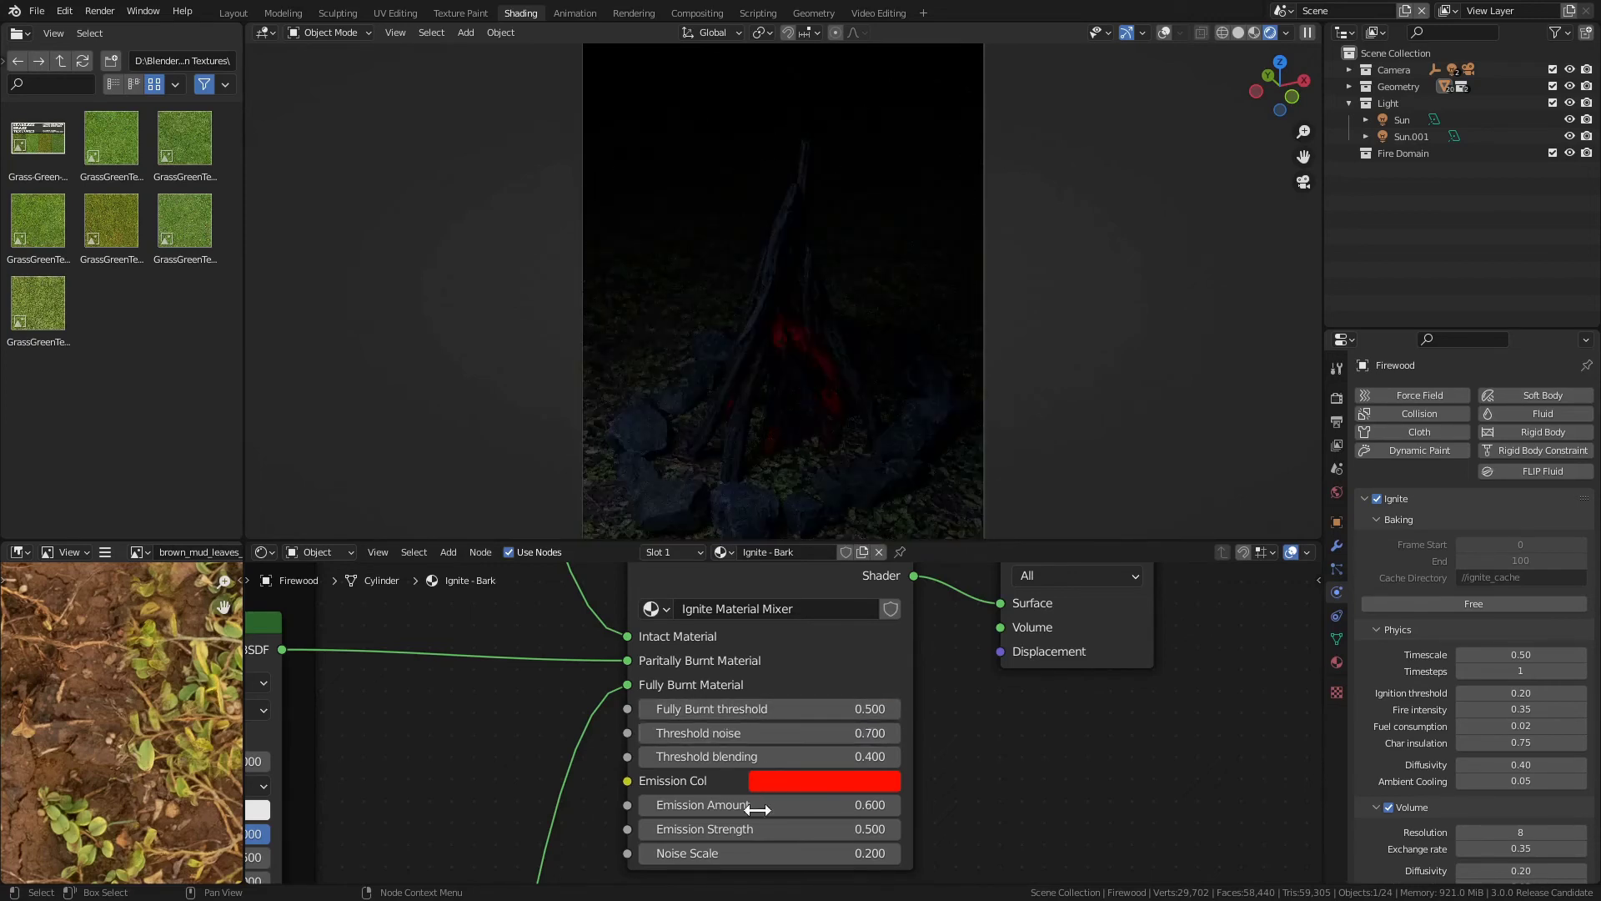
left_click_drag(745, 852, 792, 852)
key("ctrl+b")
left_click_drag(752, 304, 824, 394)
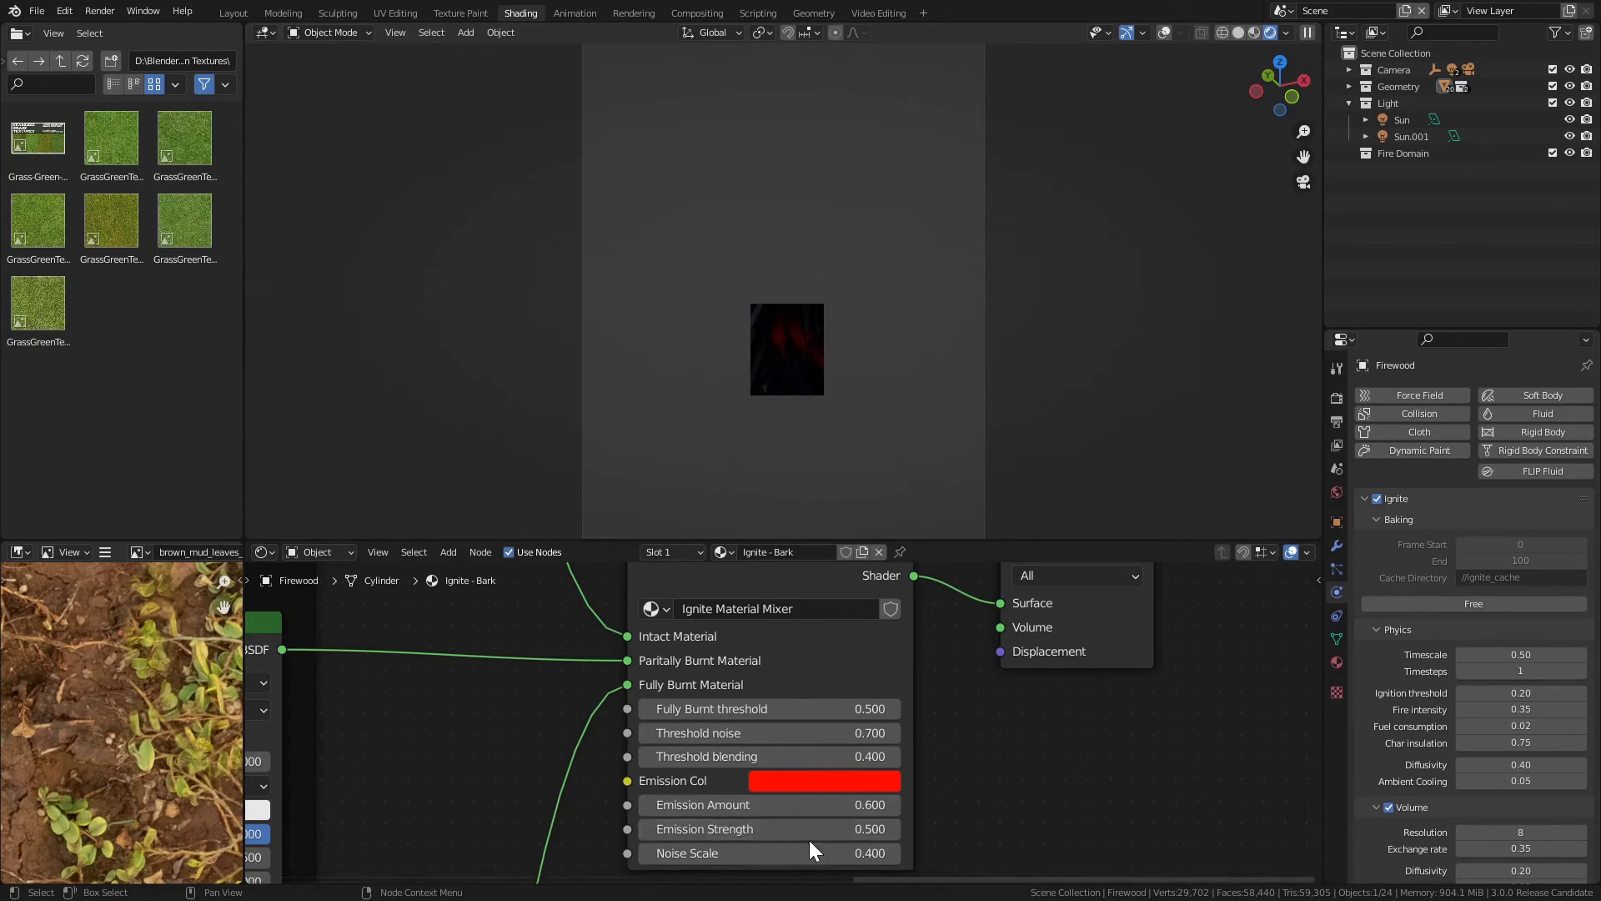
left_click_drag(803, 845, 878, 845)
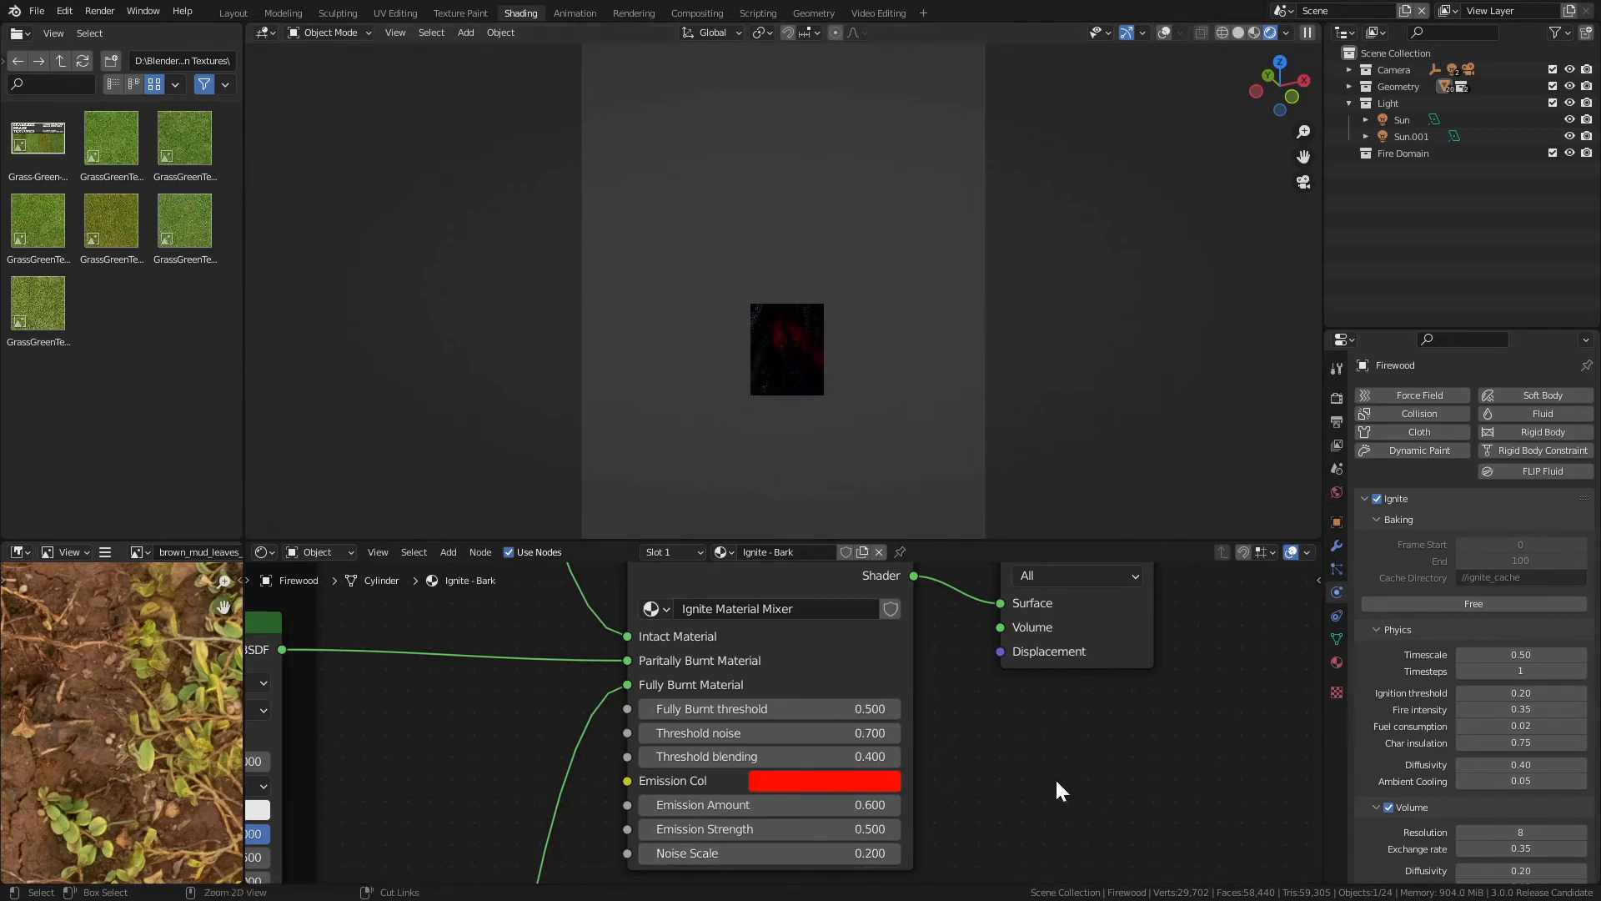
Undo the tweaks, restoring Fully Burnt threshold and Threshold noise to 0.000.
key("ctrl+z")
key("ctrl+shift+z")
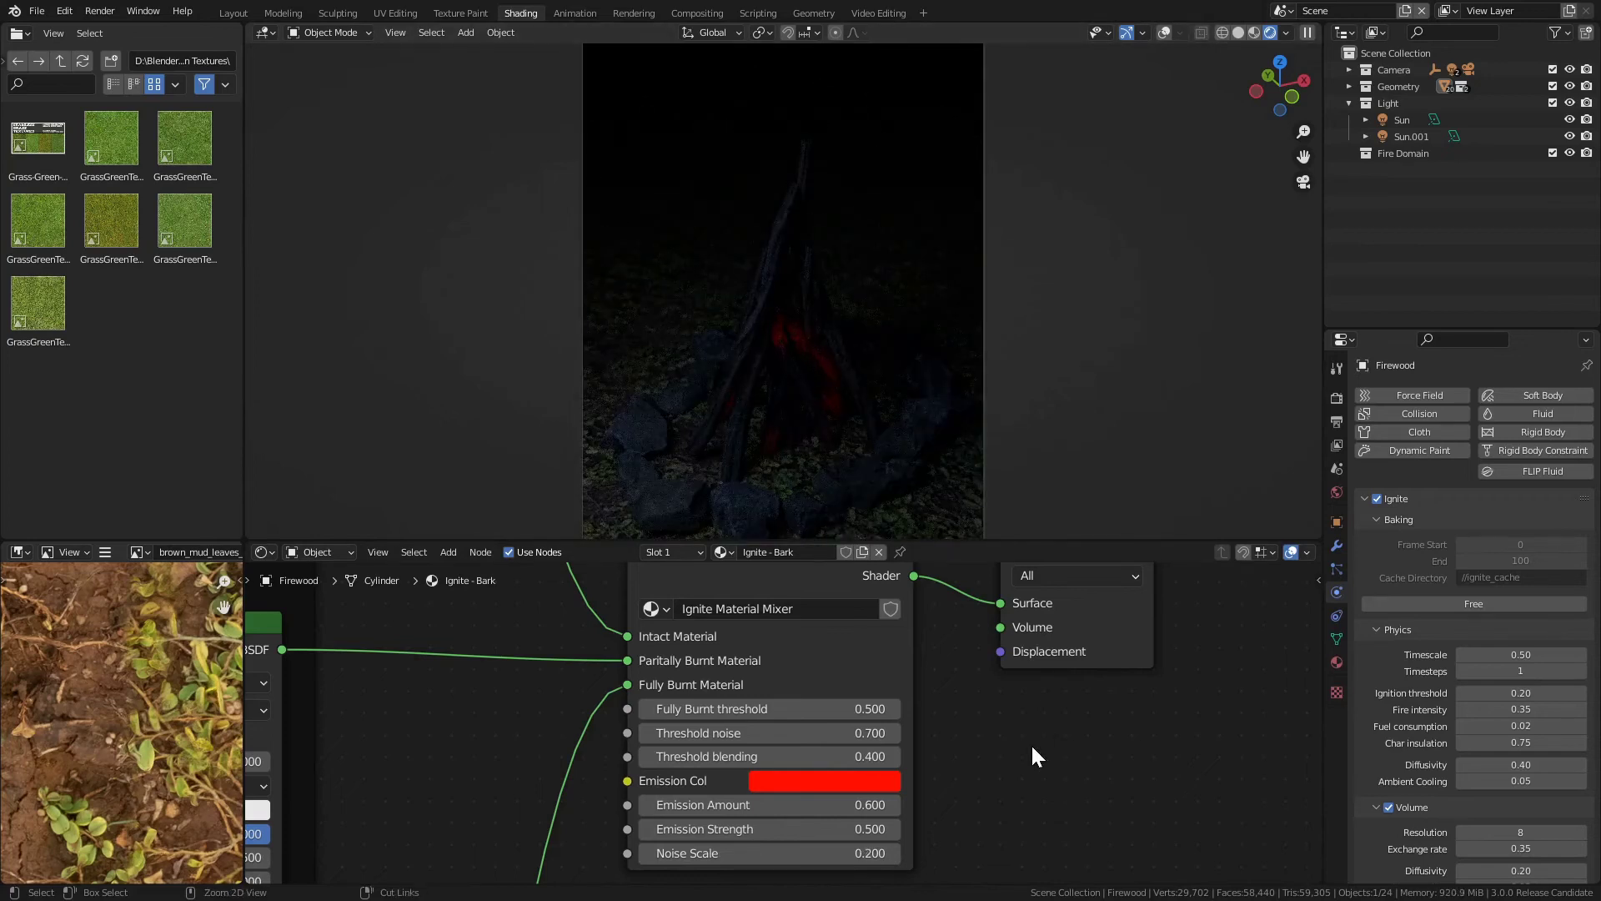
key("ctrl+shift+z")
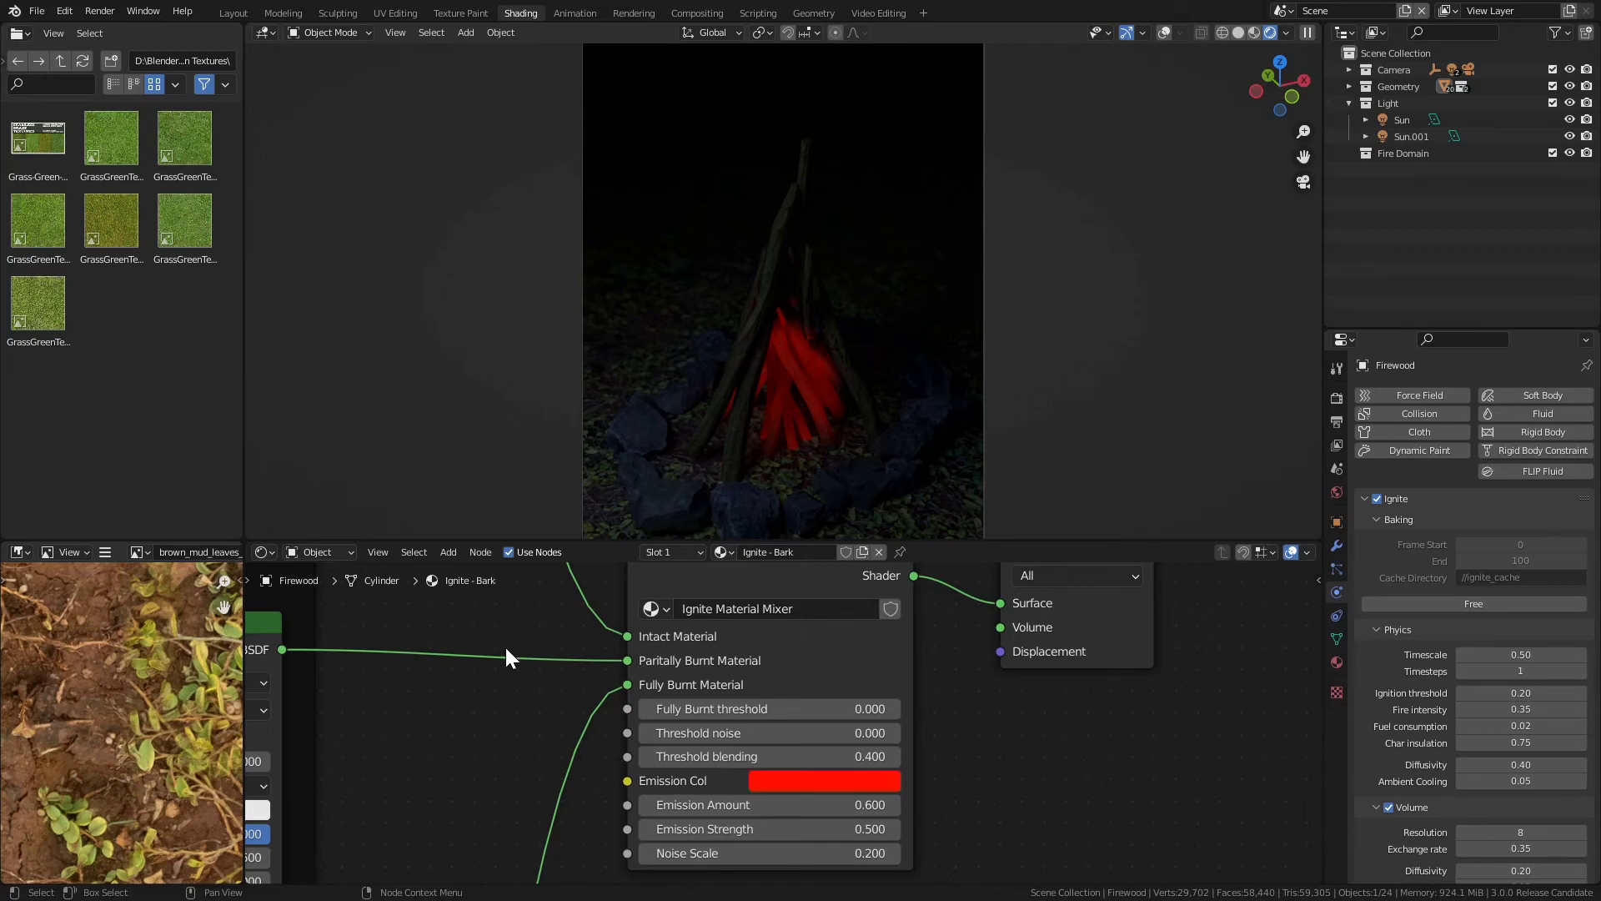
Return to the Layout workspace and open Object > Quick Effects at Quick Smoke.
left_click(240, 12)
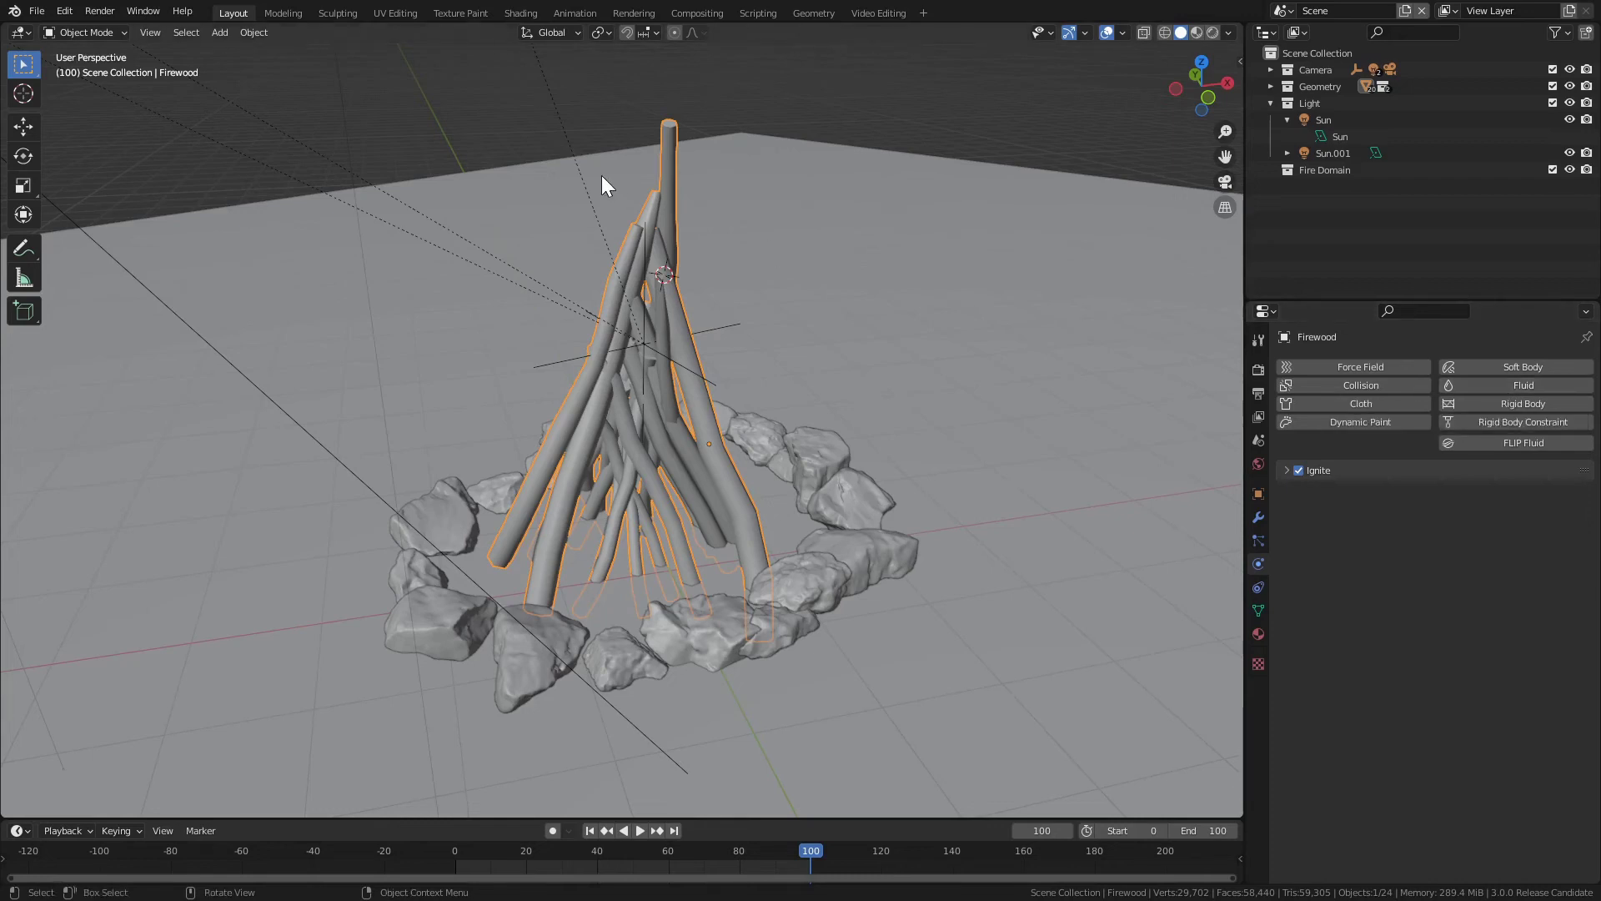
left_click(256, 32)
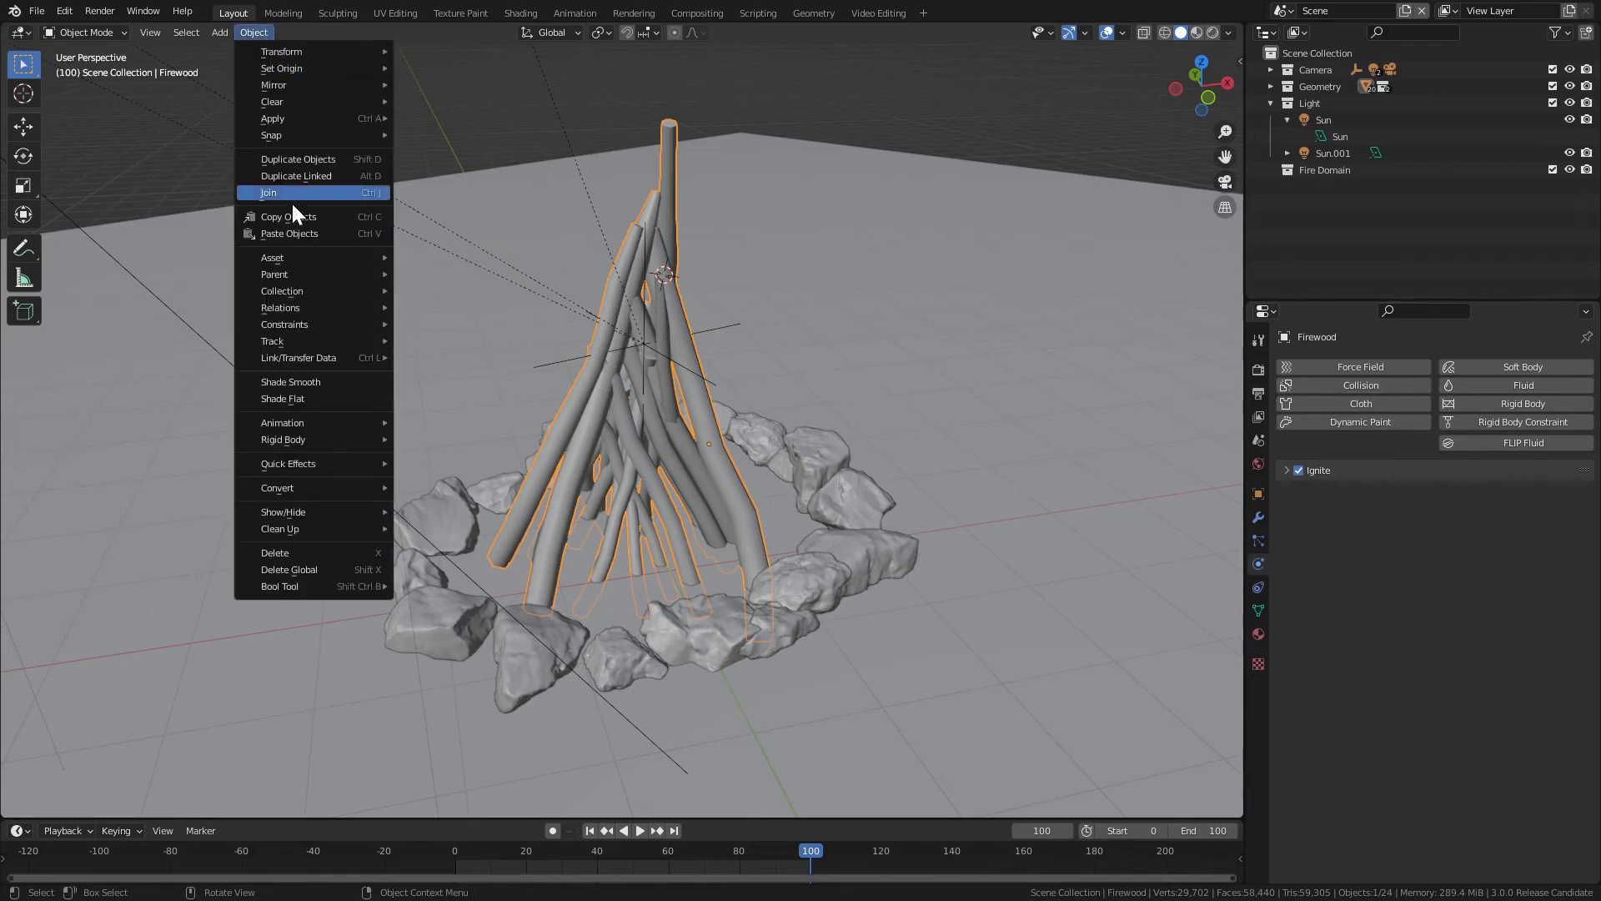
mouse_move(312, 465)
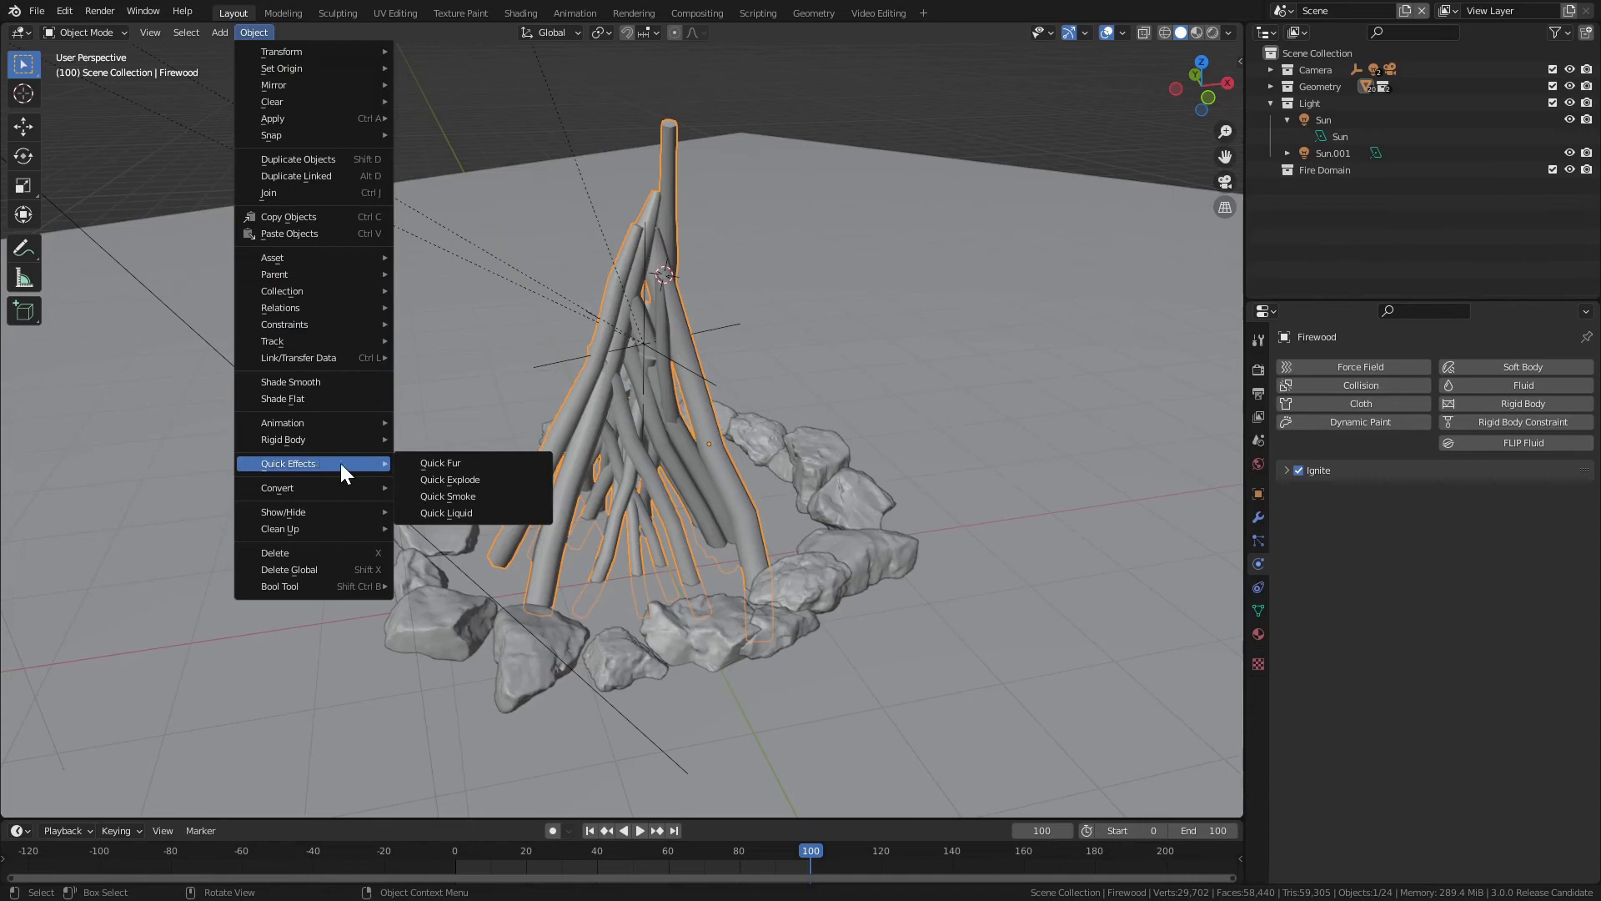
Apply Quick Smoke to the firewood to create a Smoke Domain.
left_click(422, 495)
scroll(925, 396, "down", 5)
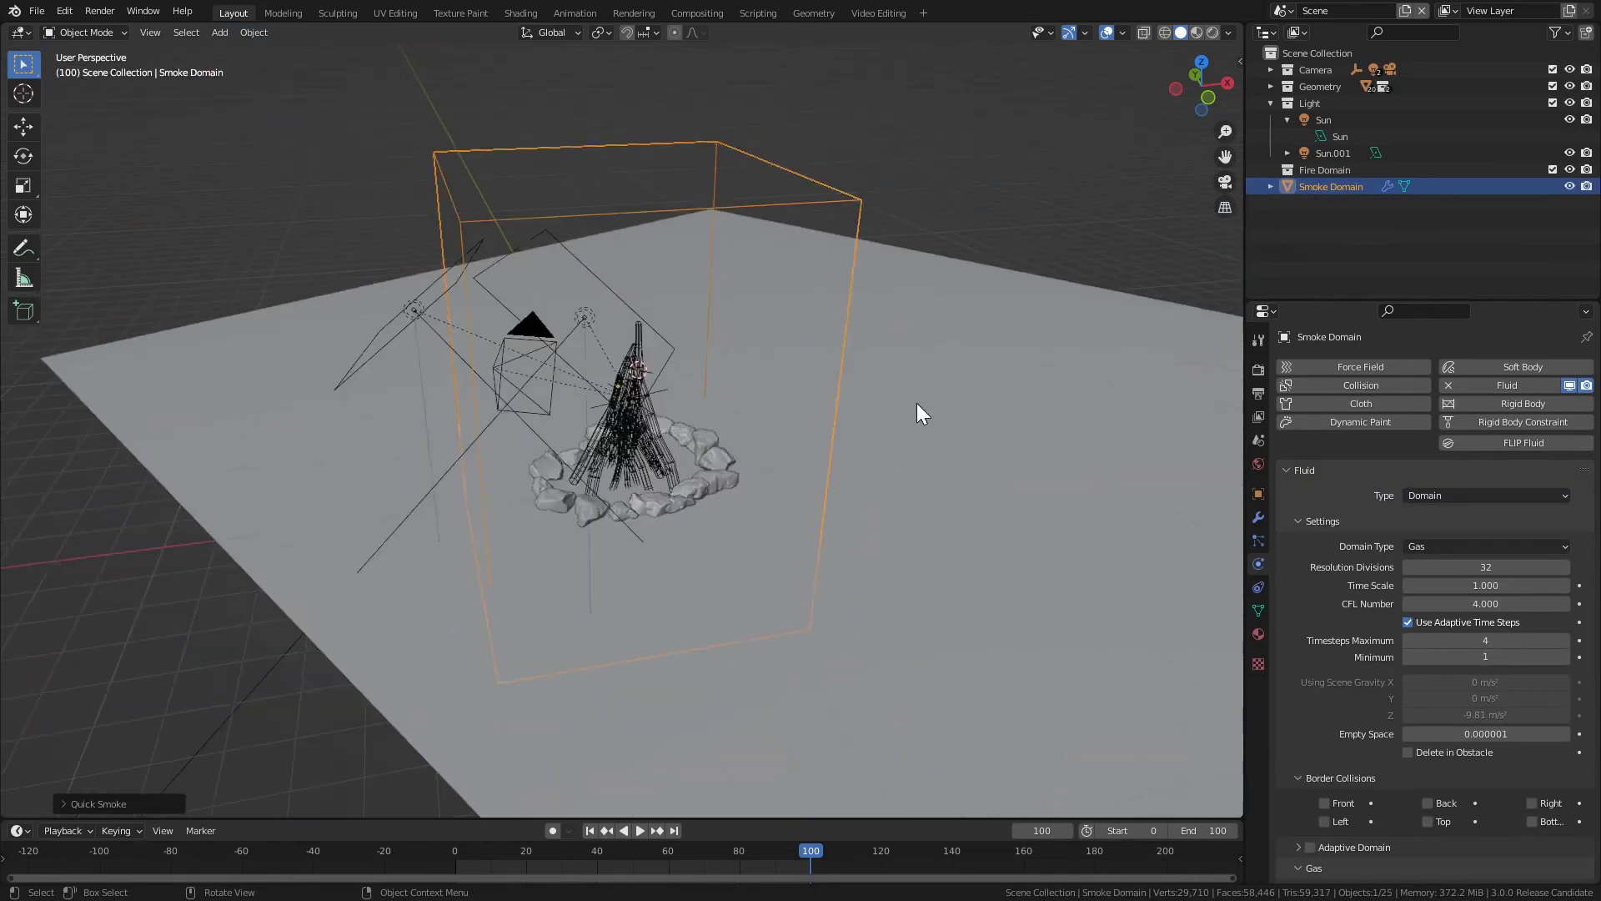
middle_click_drag(918, 404, 822, 284)
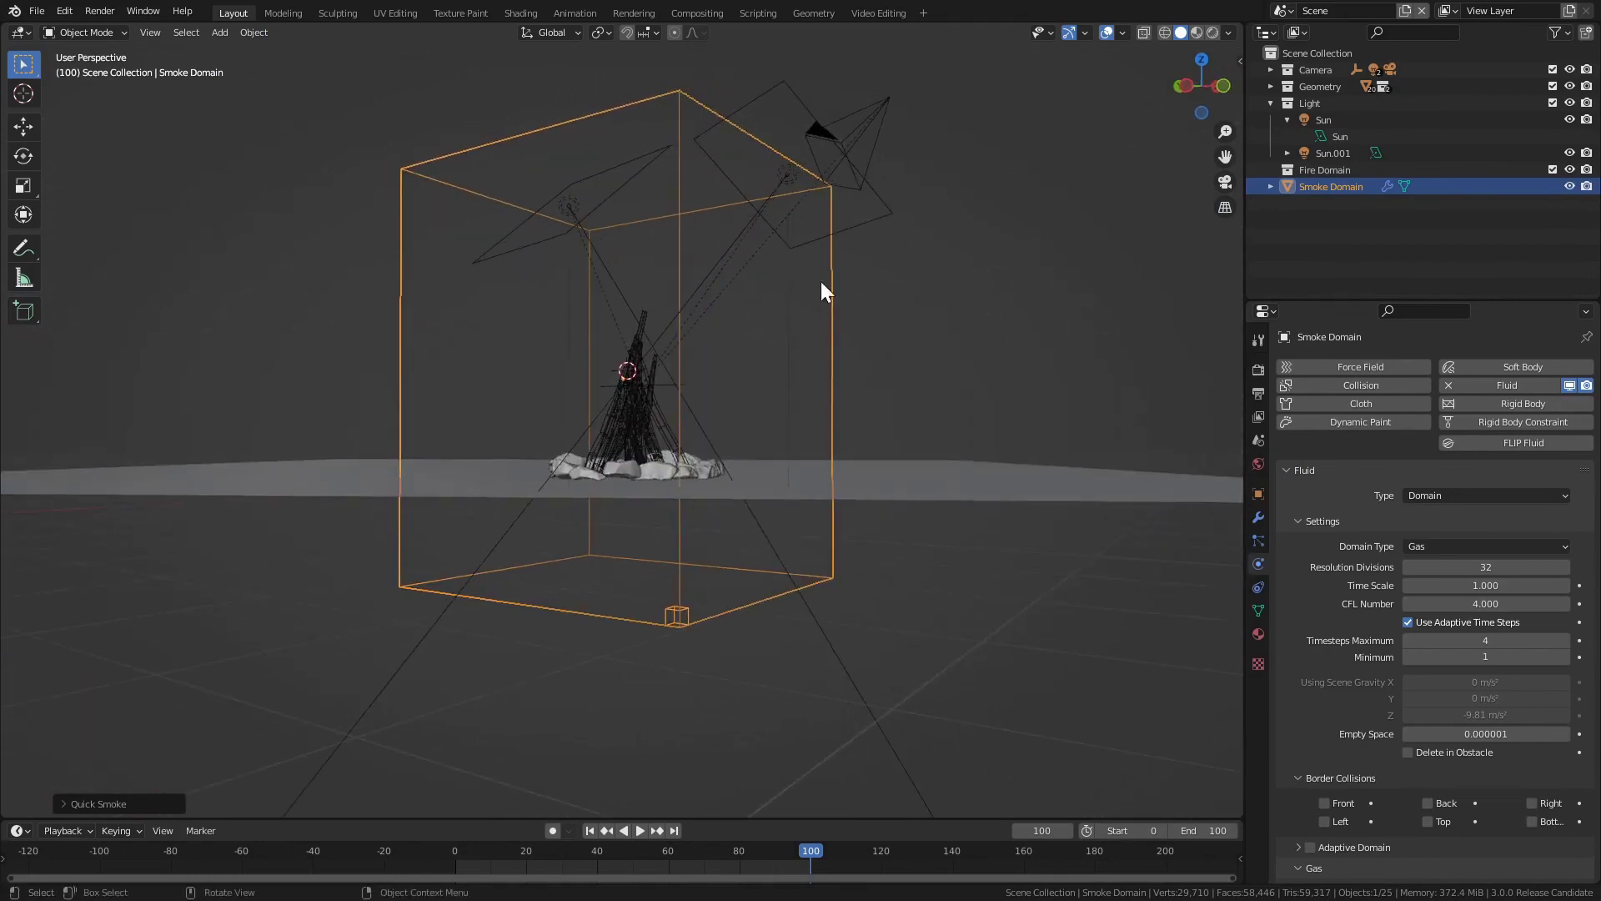
scroll(588, 374, "up", 3)
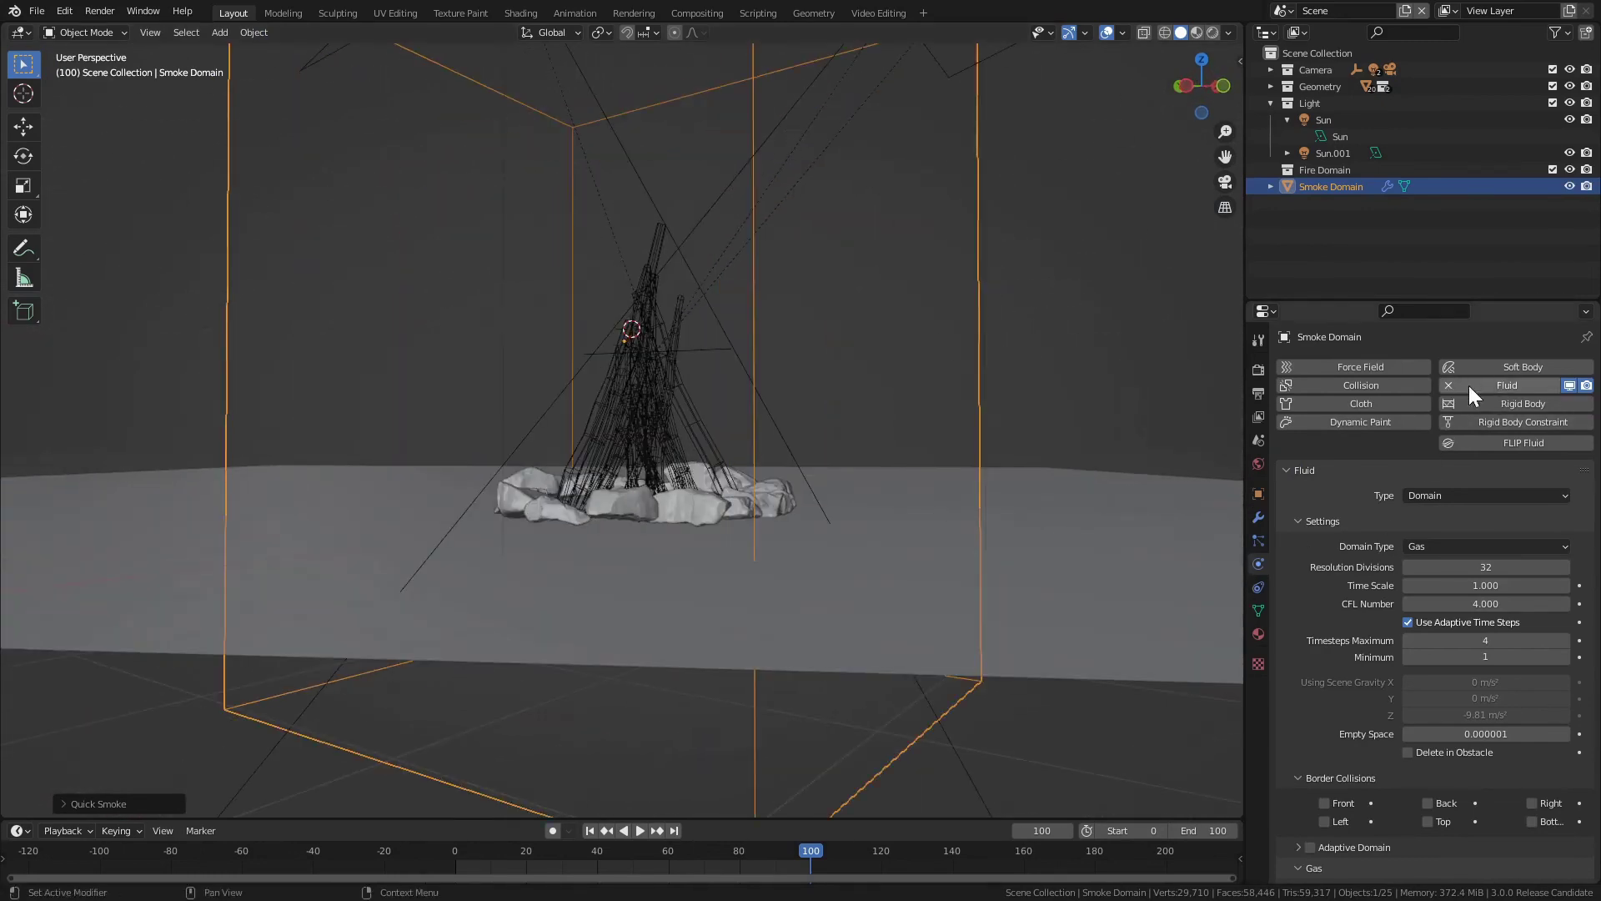
scroll(852, 502, "down", 4)
mouse_move(853, 502)
middle_mouse_down()
mouse_move(705, 552)
mouse_move(743, 559)
mouse_move(854, 503)
mouse_move(890, 525)
mouse_move(840, 528)
mouse_move(868, 536)
mouse_move(858, 593)
mouse_move(858, 511)
mouse_move(851, 524)
middle_mouse_up()
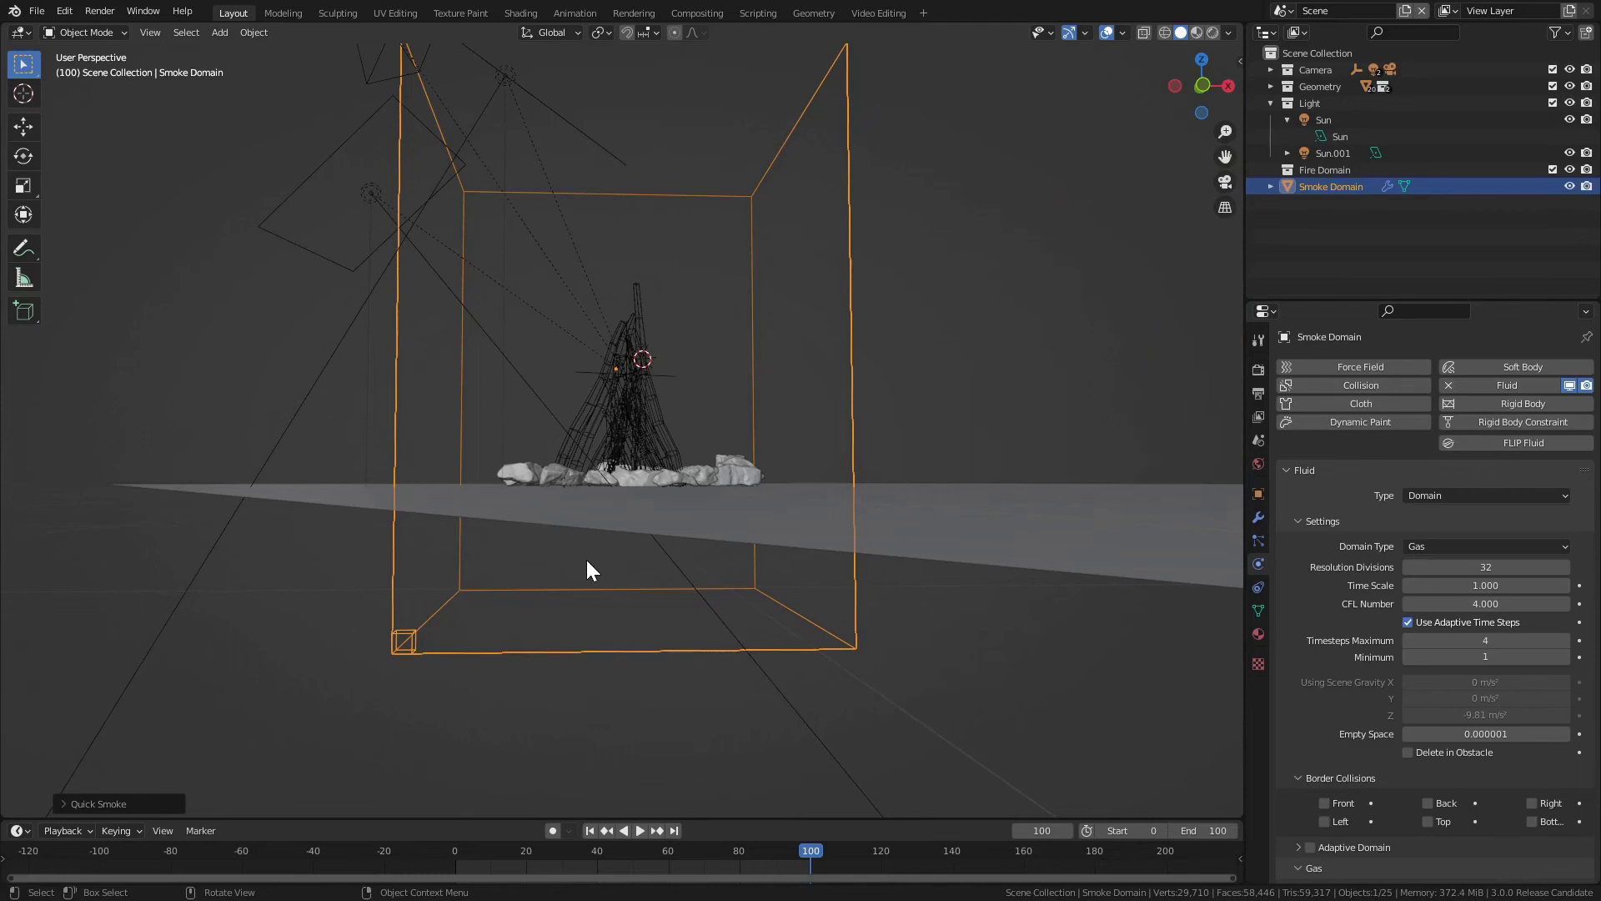
Raise, shrink and lower the Smoke Domain to enclose the campfire, then reselect the firewood.
key("g")
key("z")
left_click(892, 515)
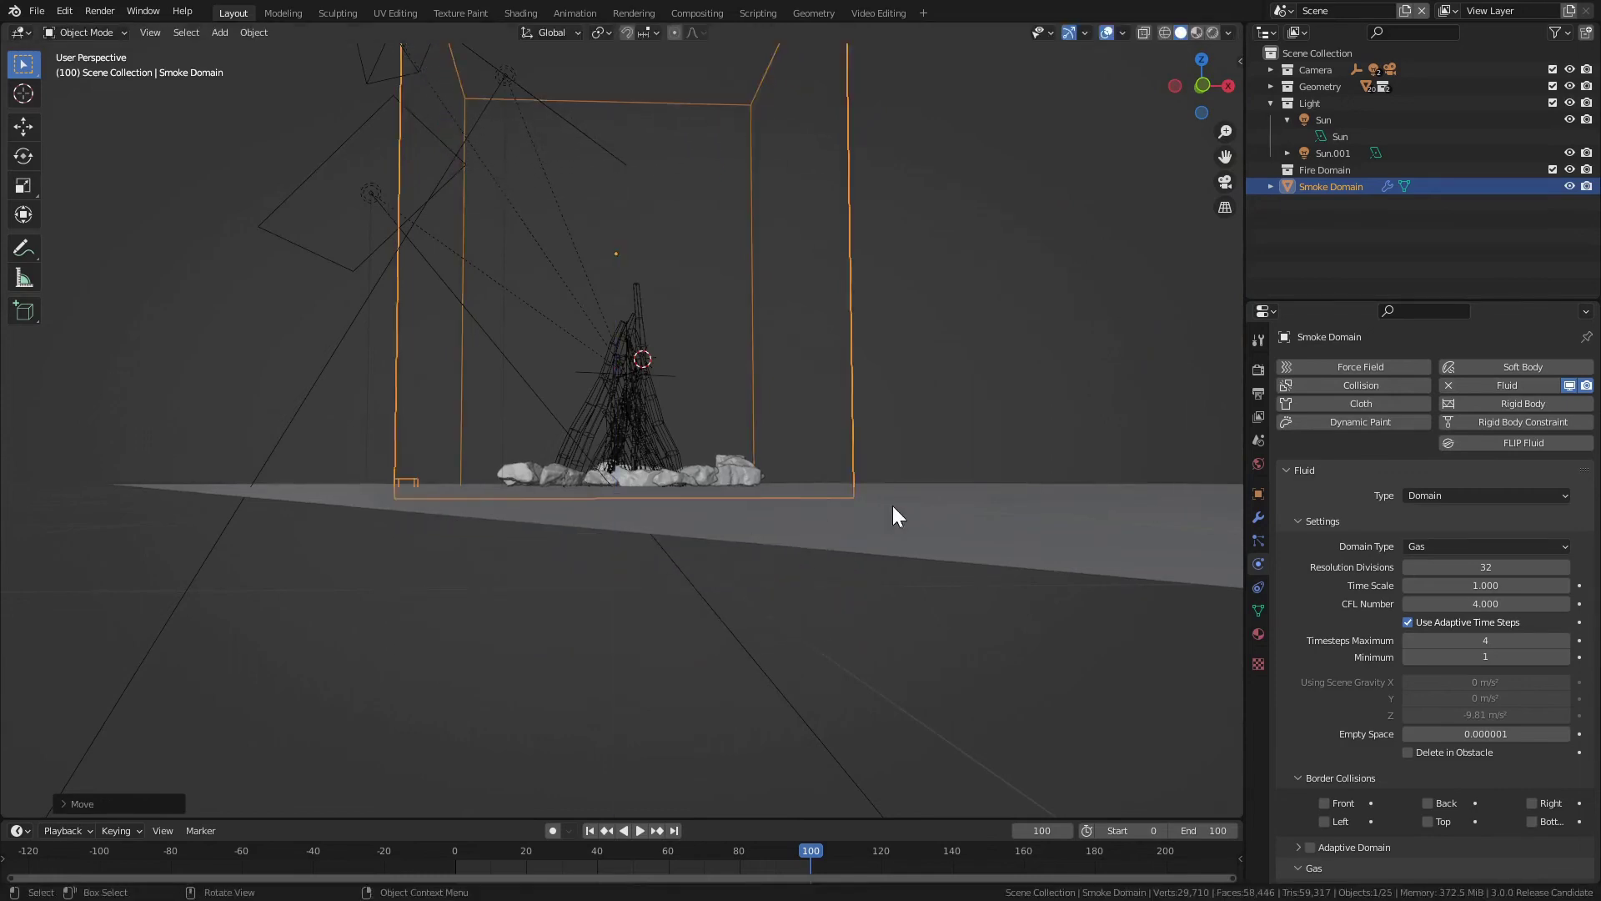
key("s")
left_click(784, 459)
key("g")
key("z")
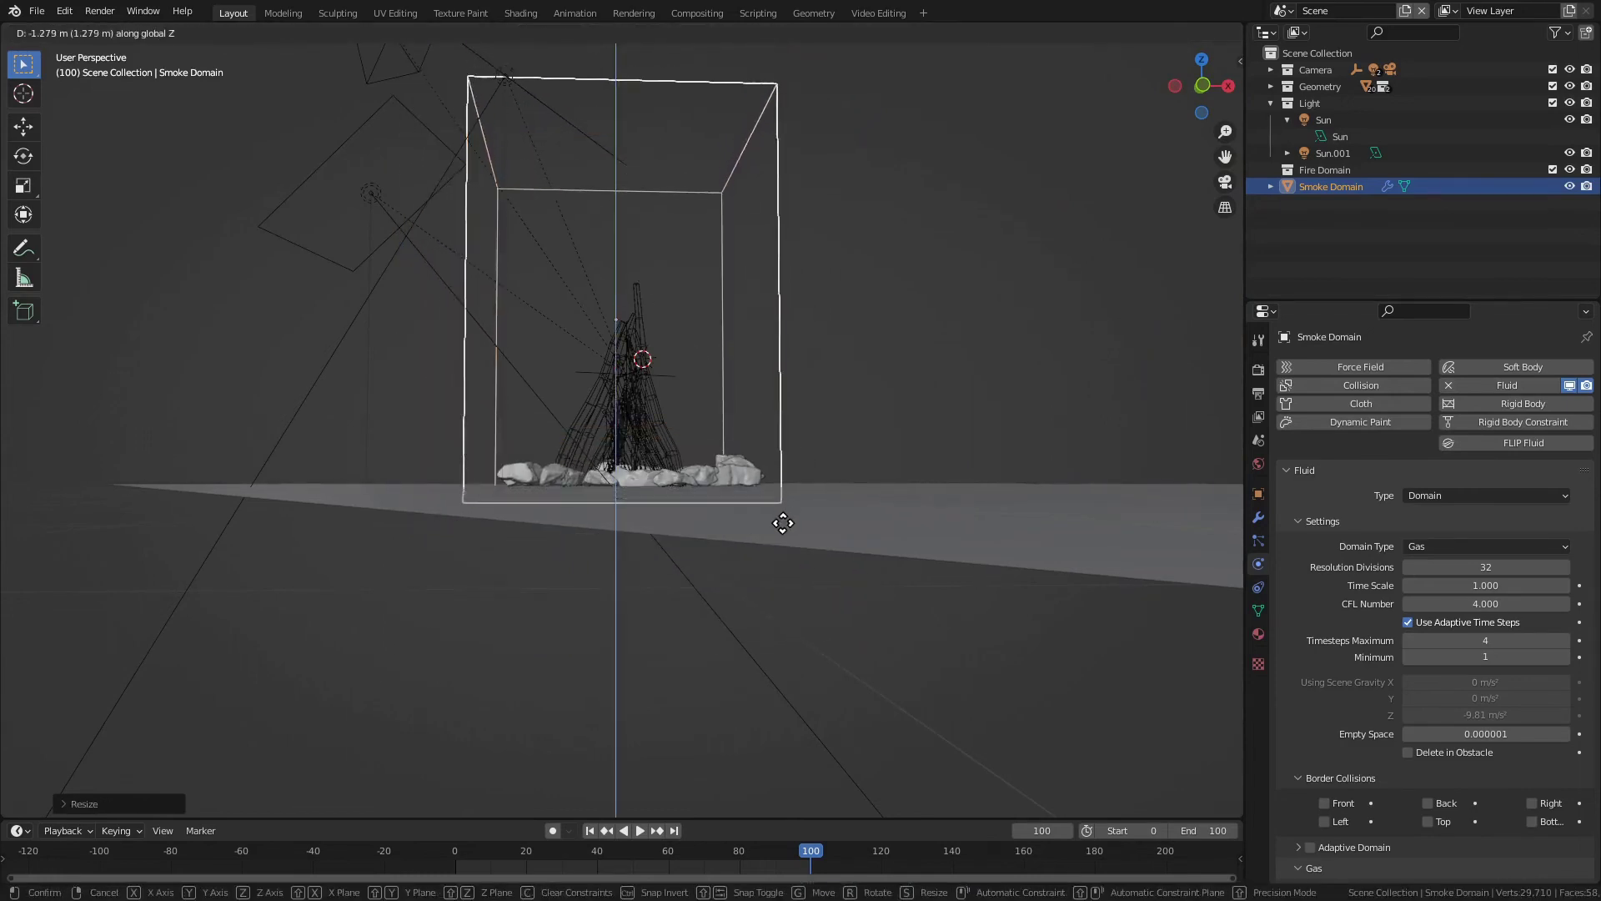
left_click(783, 523)
middle_click_drag(832, 475, 789, 507)
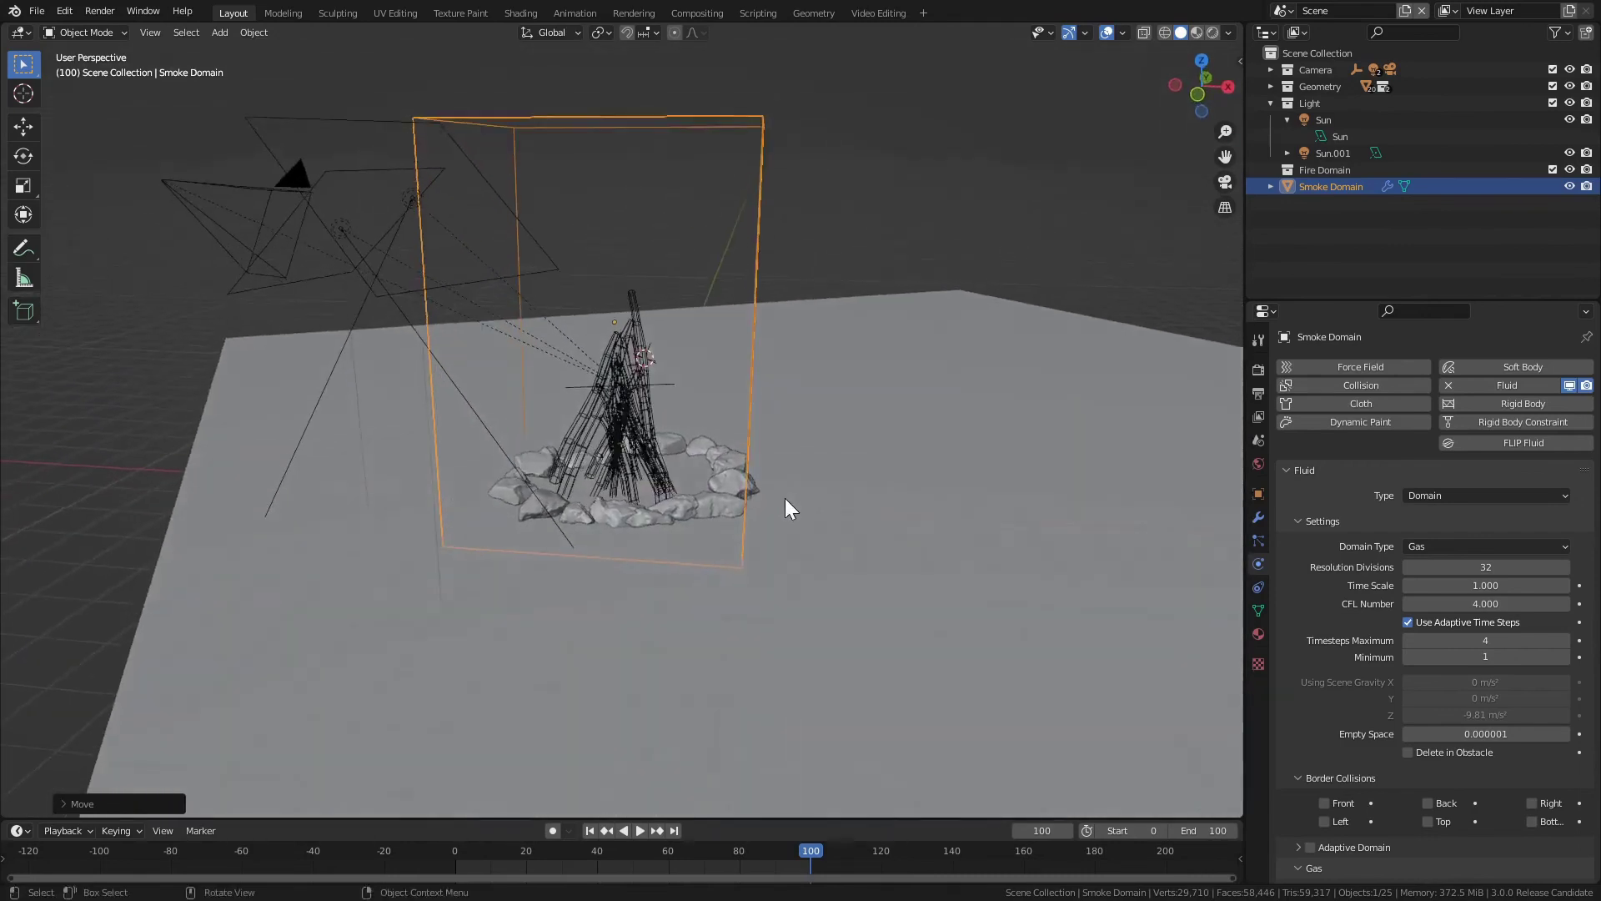
scroll(605, 288, "up", 4)
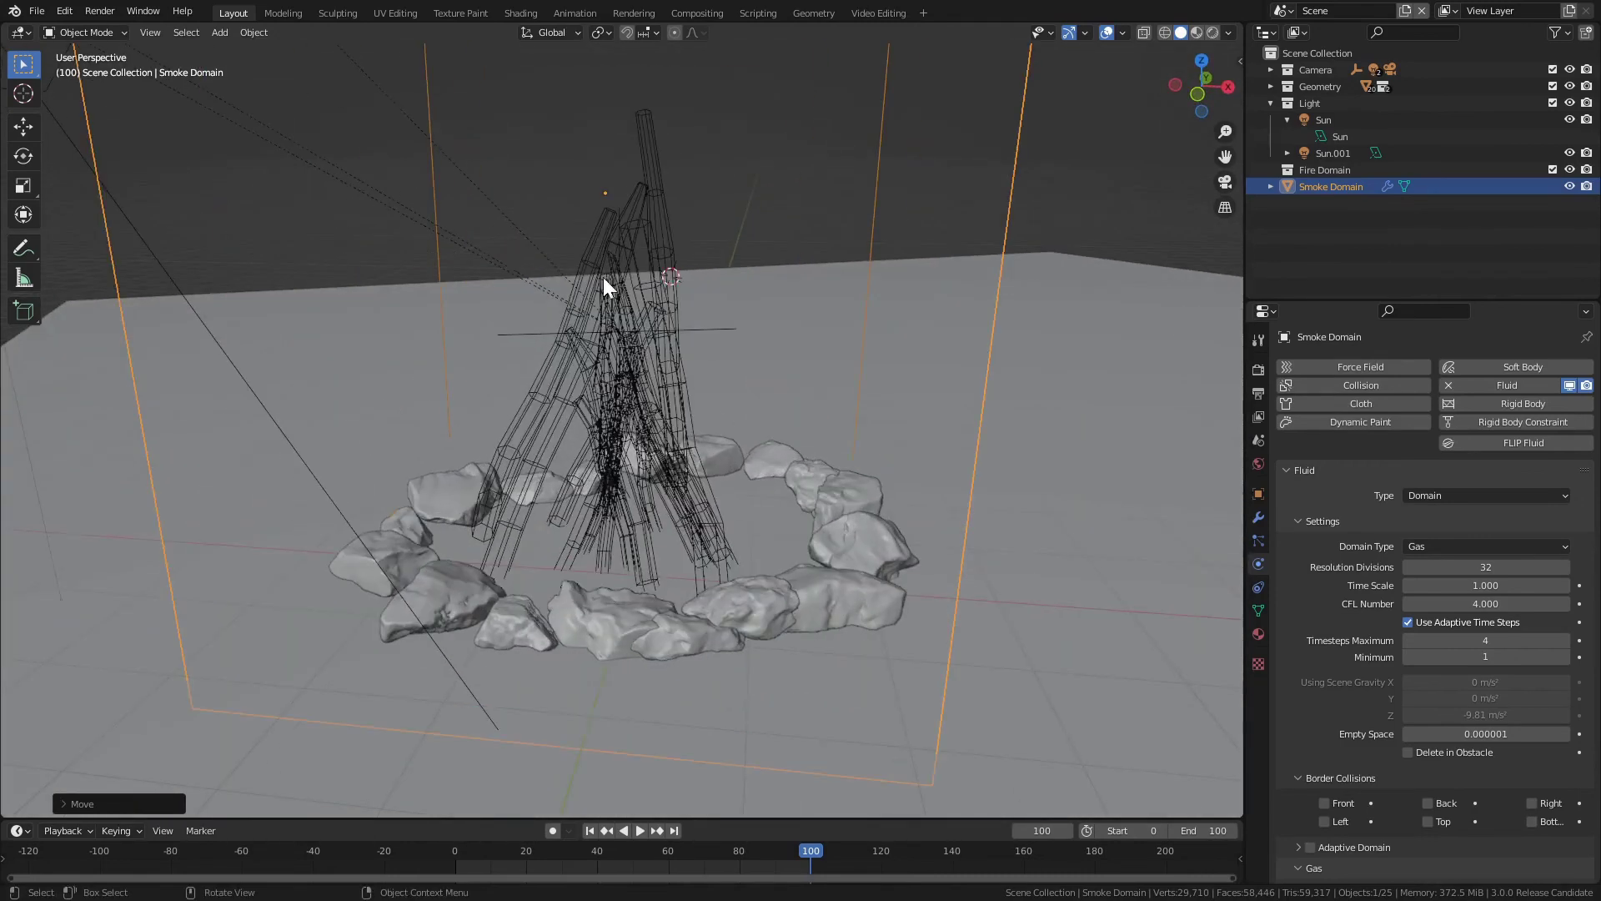
left_click(642, 111)
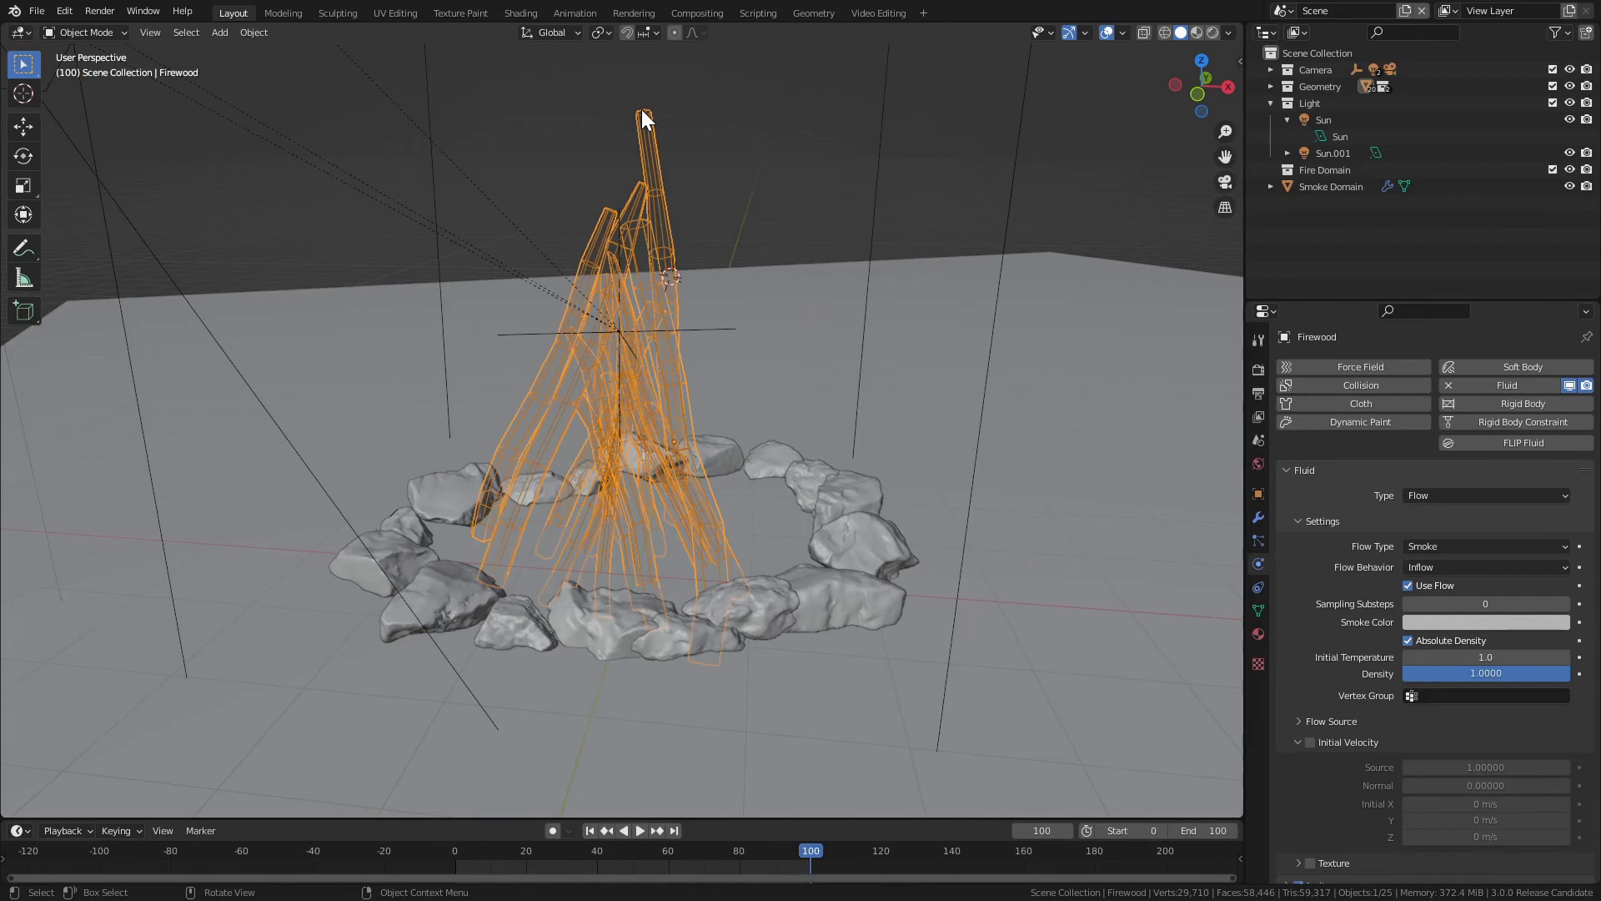
Set the firewood's Viewport Display As option to Textured instead of Wire.
left_click(1258, 494)
scroll(1376, 534, "down", 5)
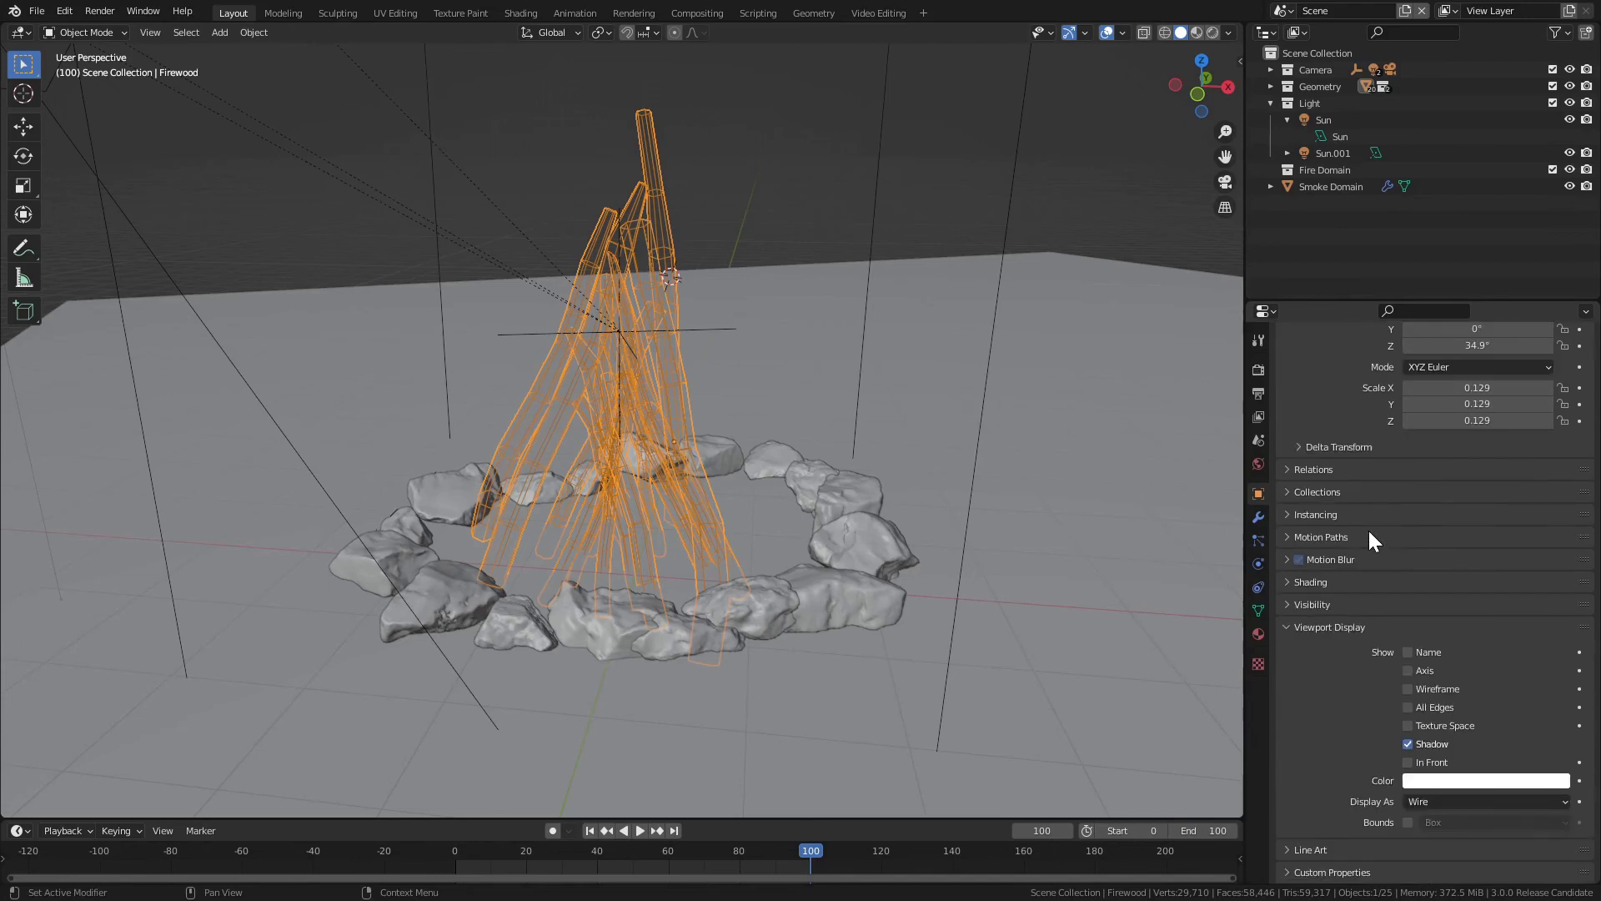
left_click(1428, 801)
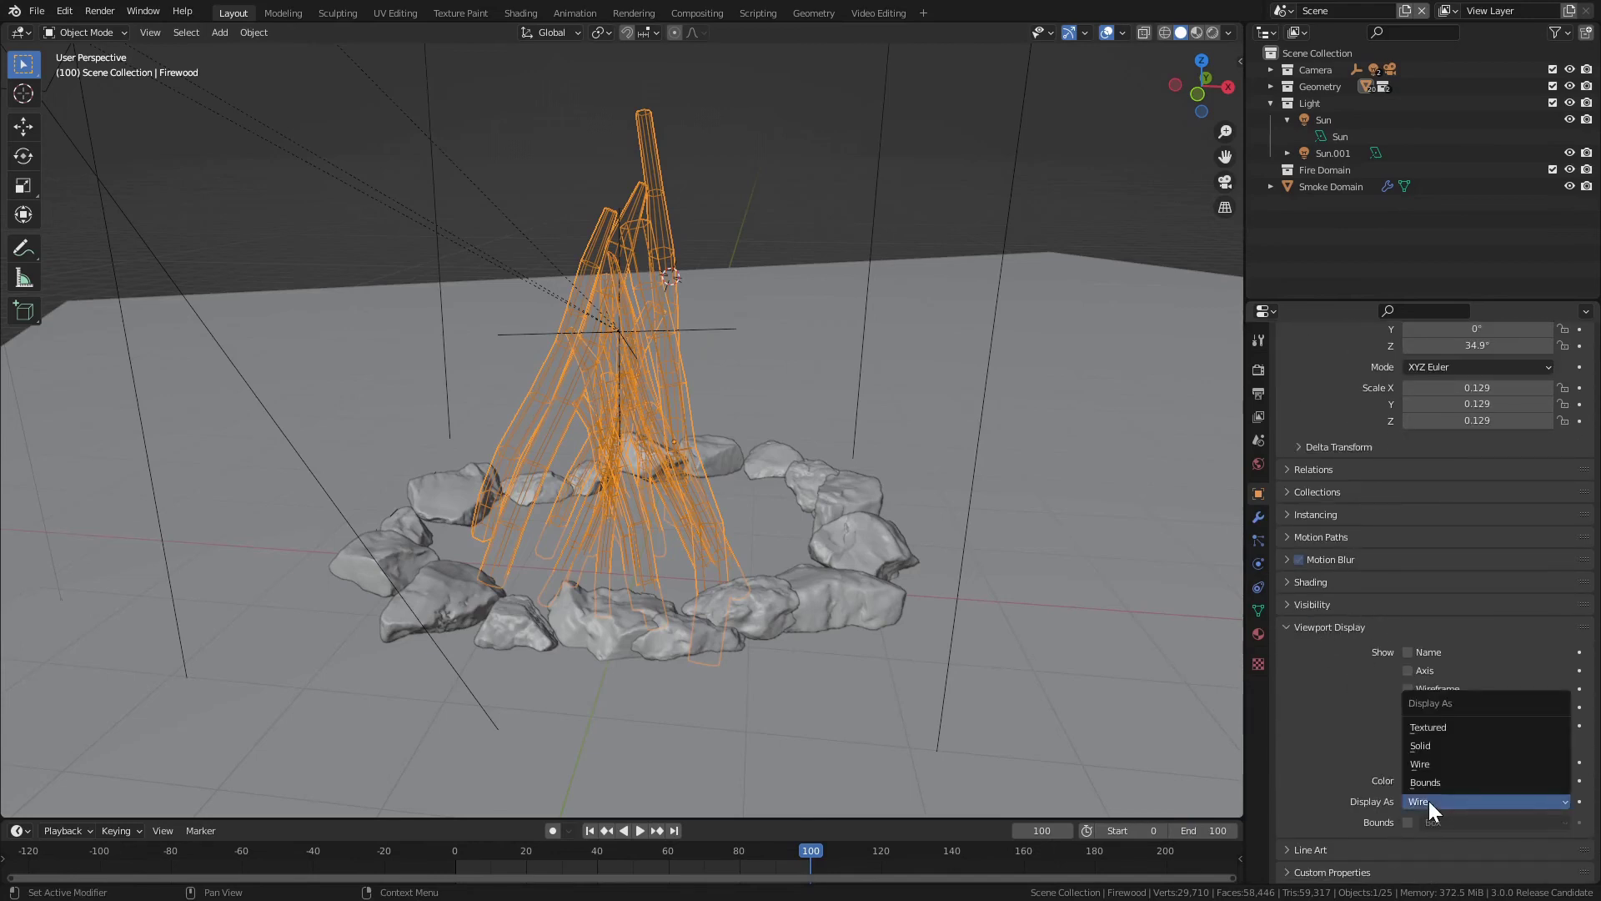
left_click(1447, 727)
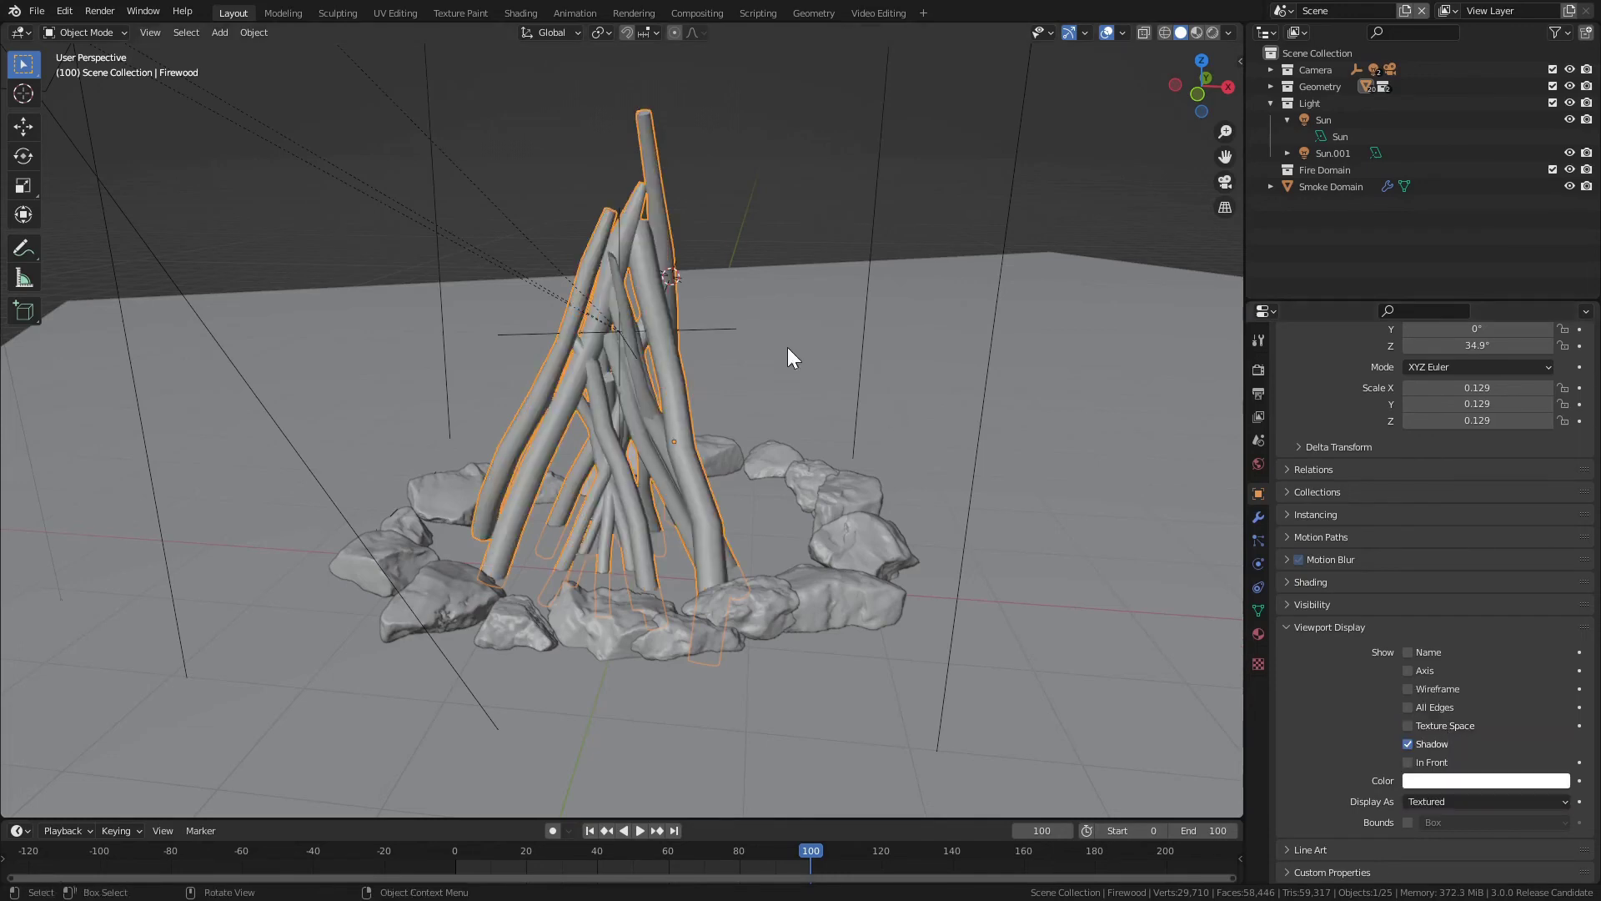
scroll(787, 347, "down", 3)
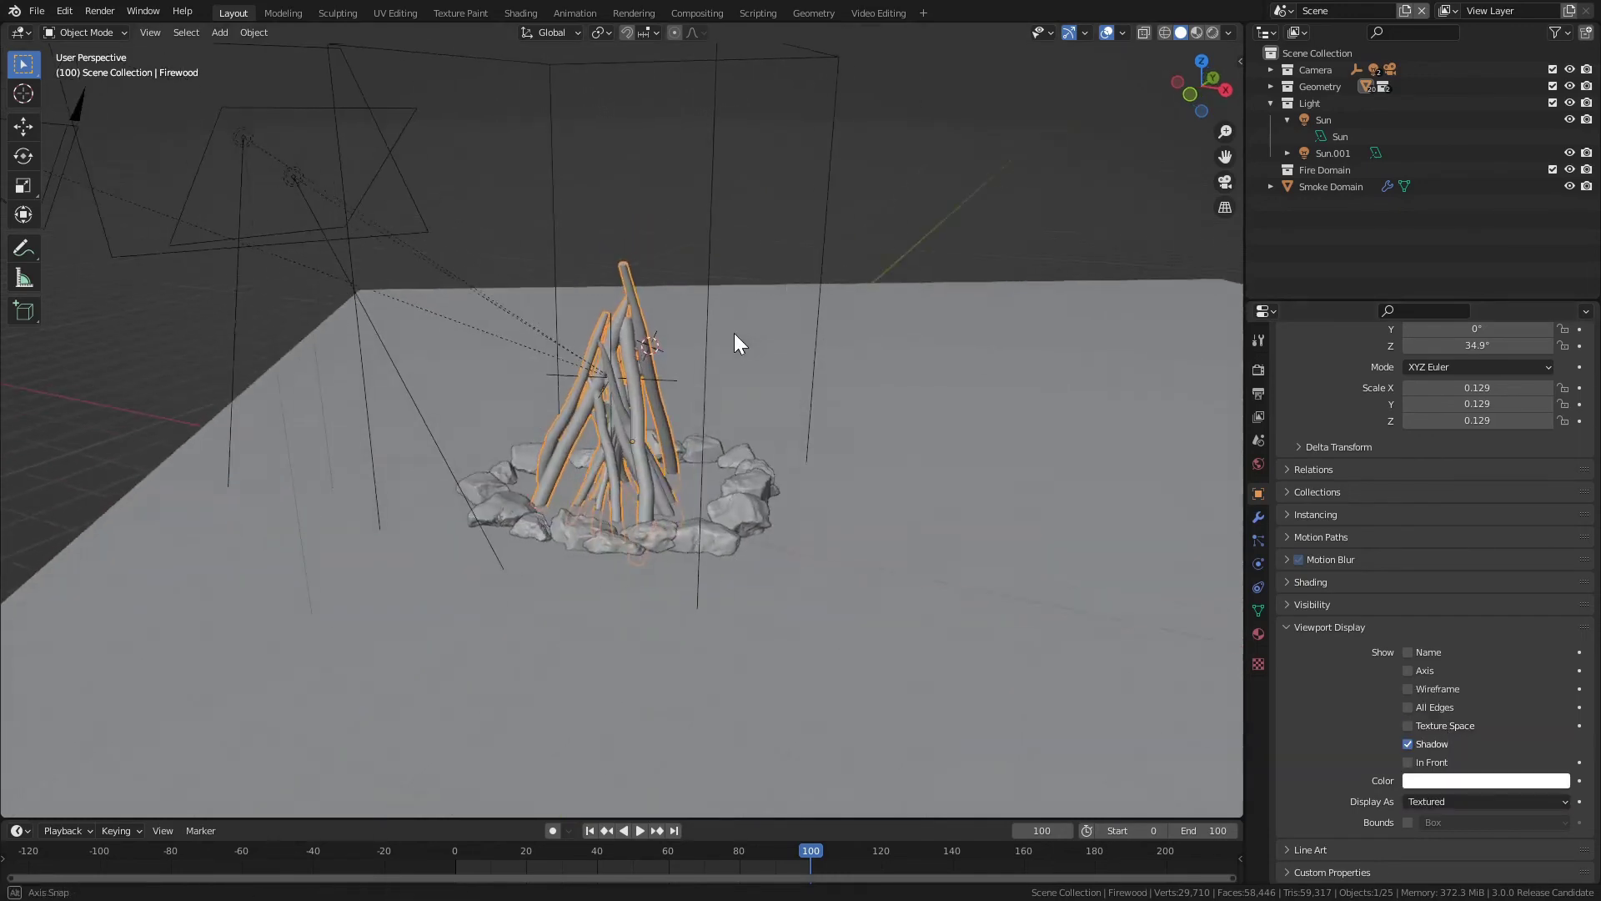
left_click(1259, 562)
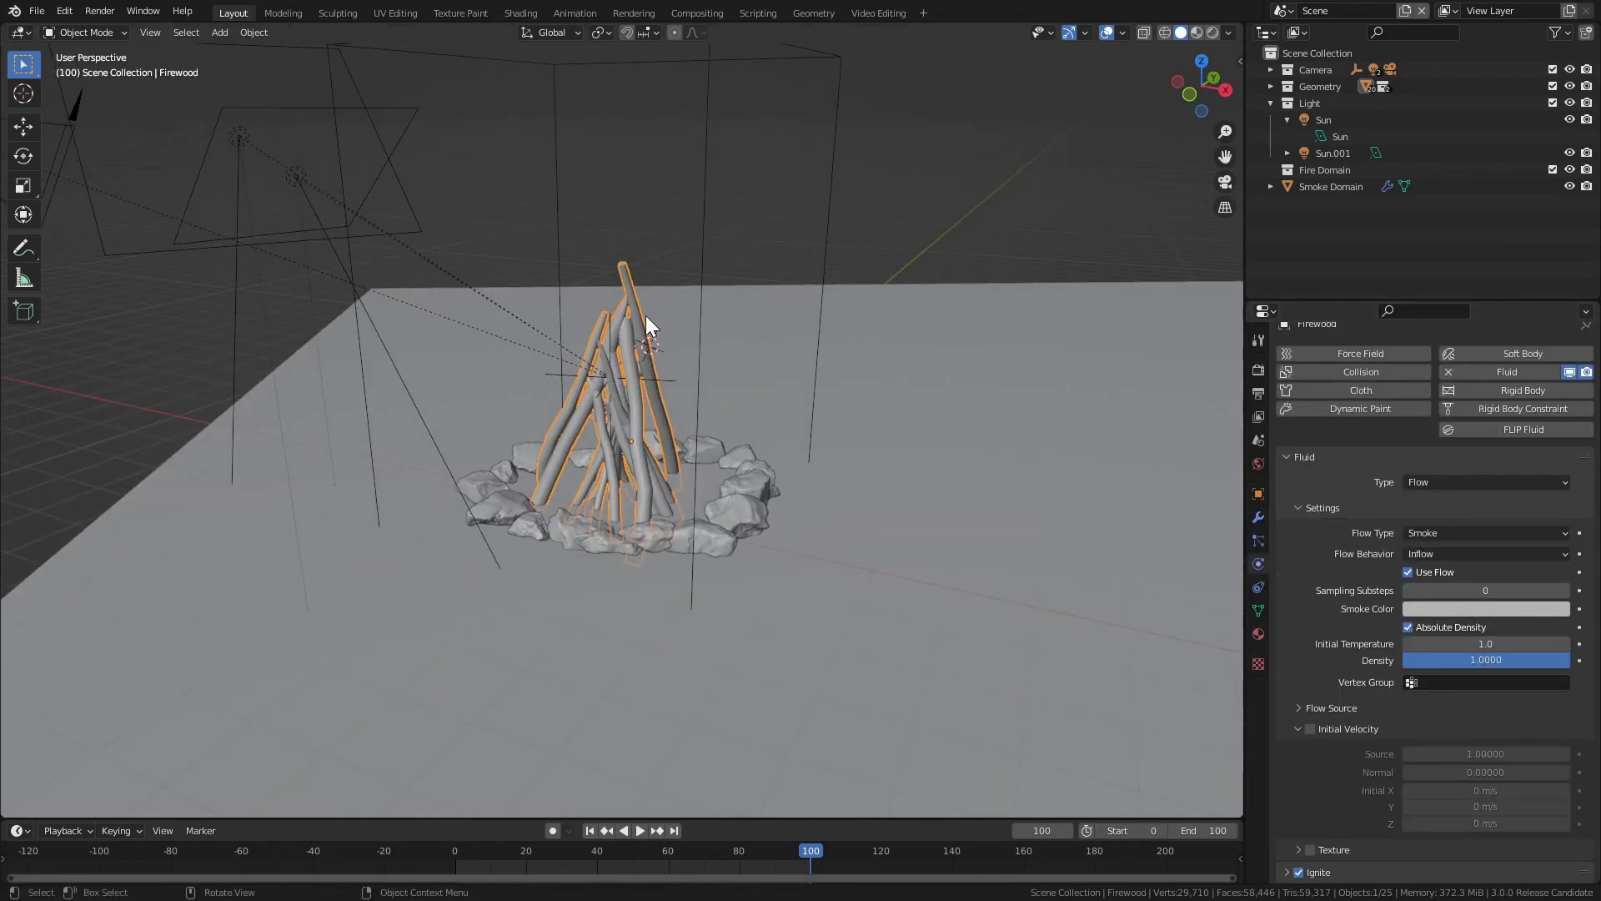
Reselect the firewood and set its flow type to Fire + Smoke.
middle_click_drag(694, 310, 742, 306)
scroll(723, 302, "up", 3)
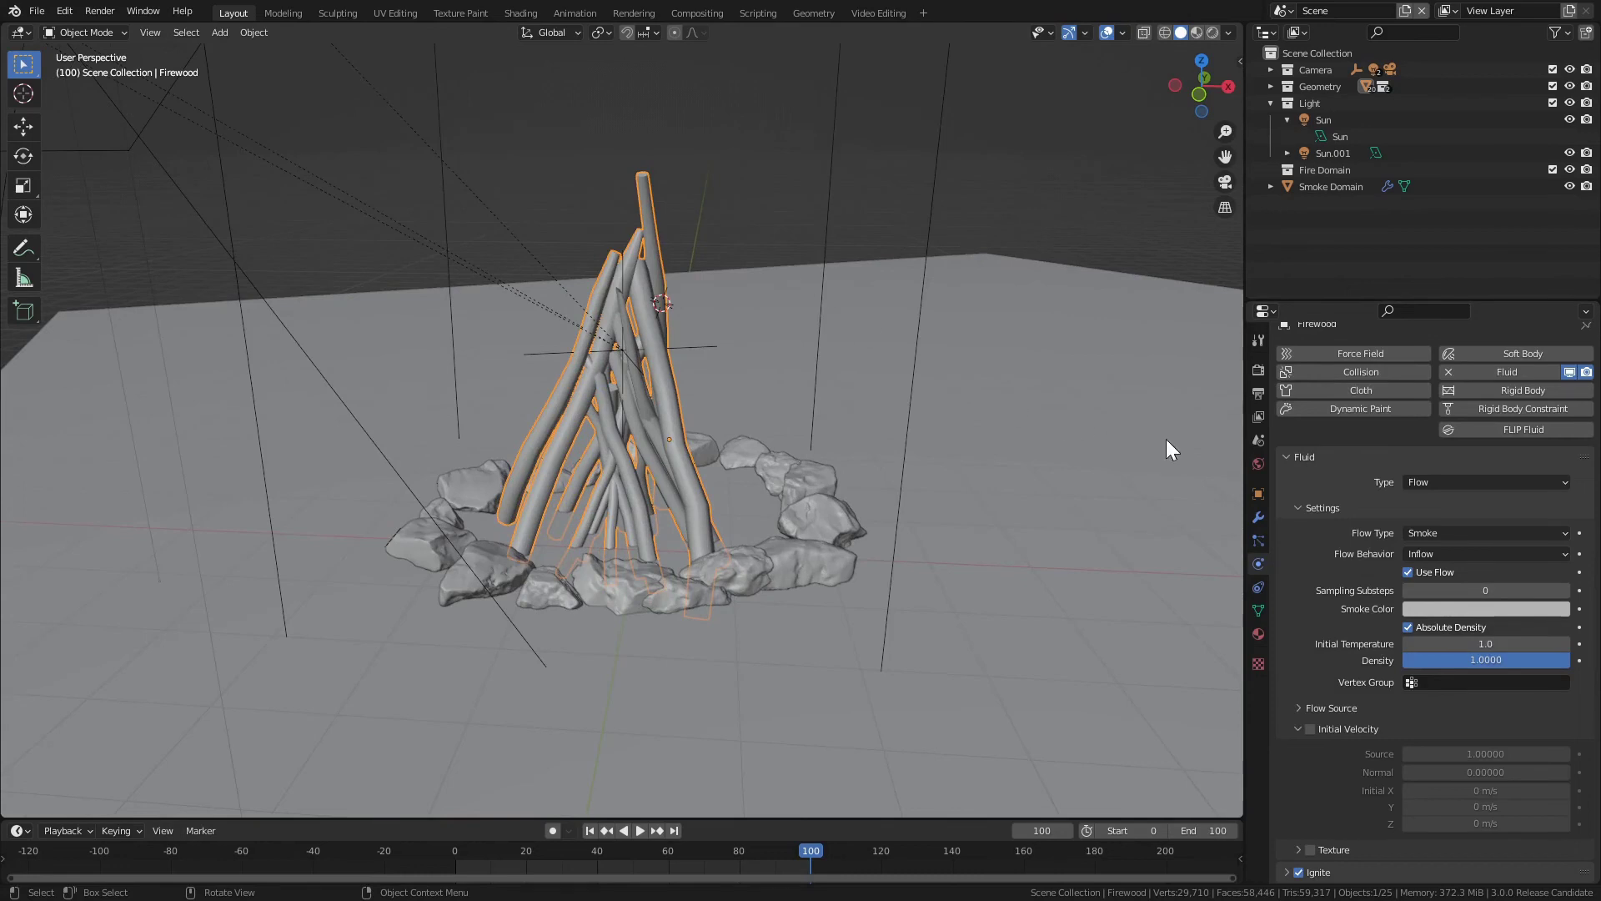
left_click(652, 267)
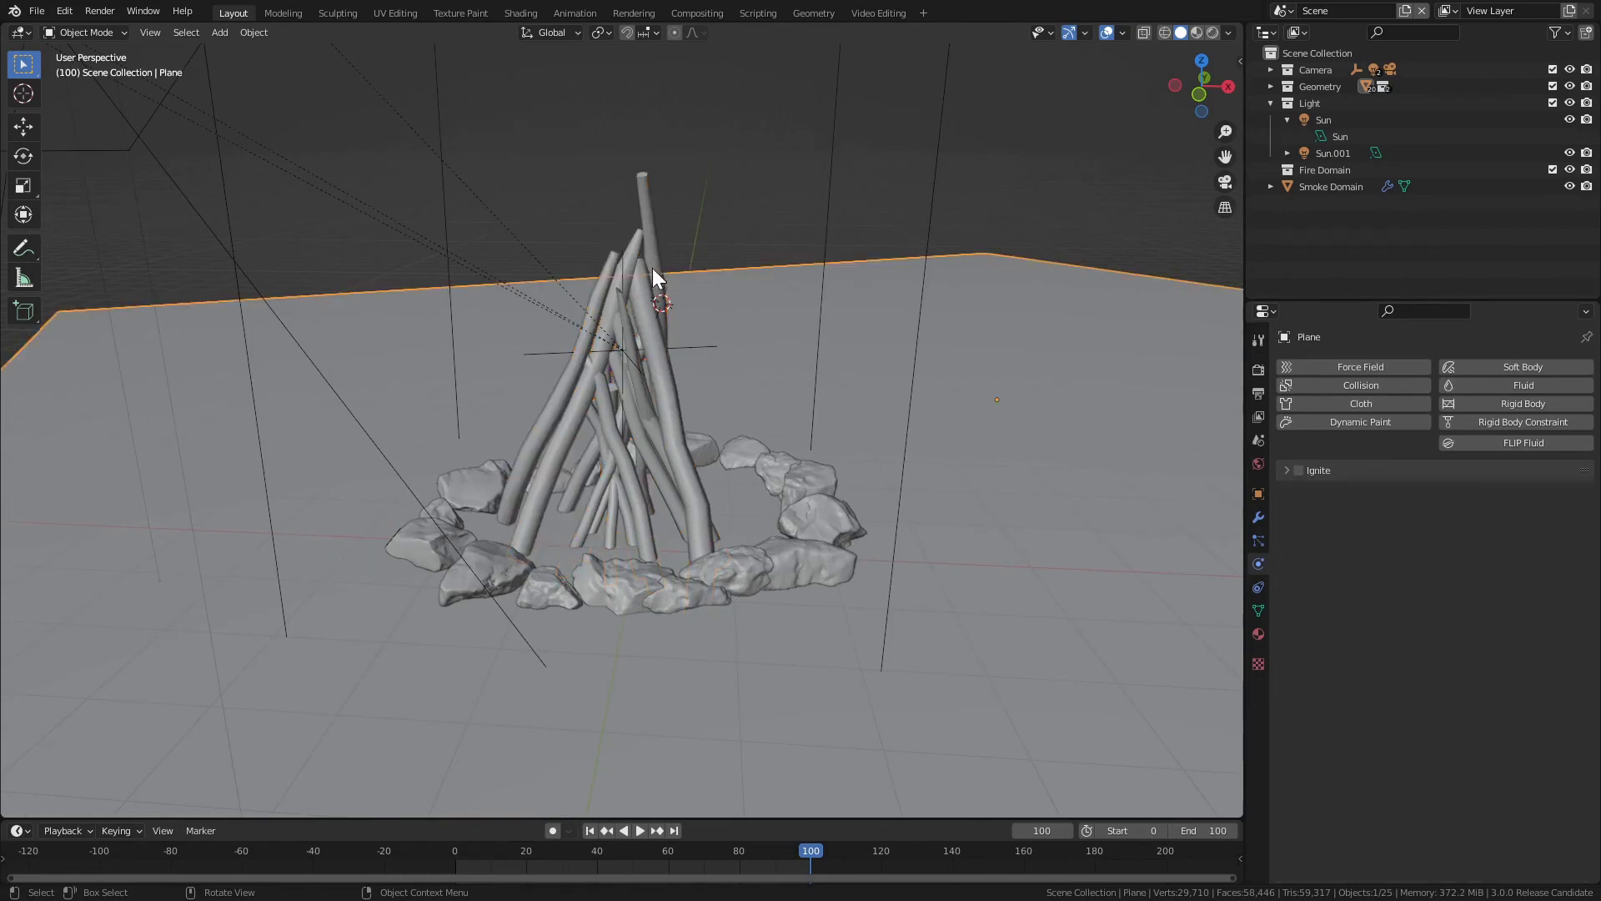
left_click(647, 257)
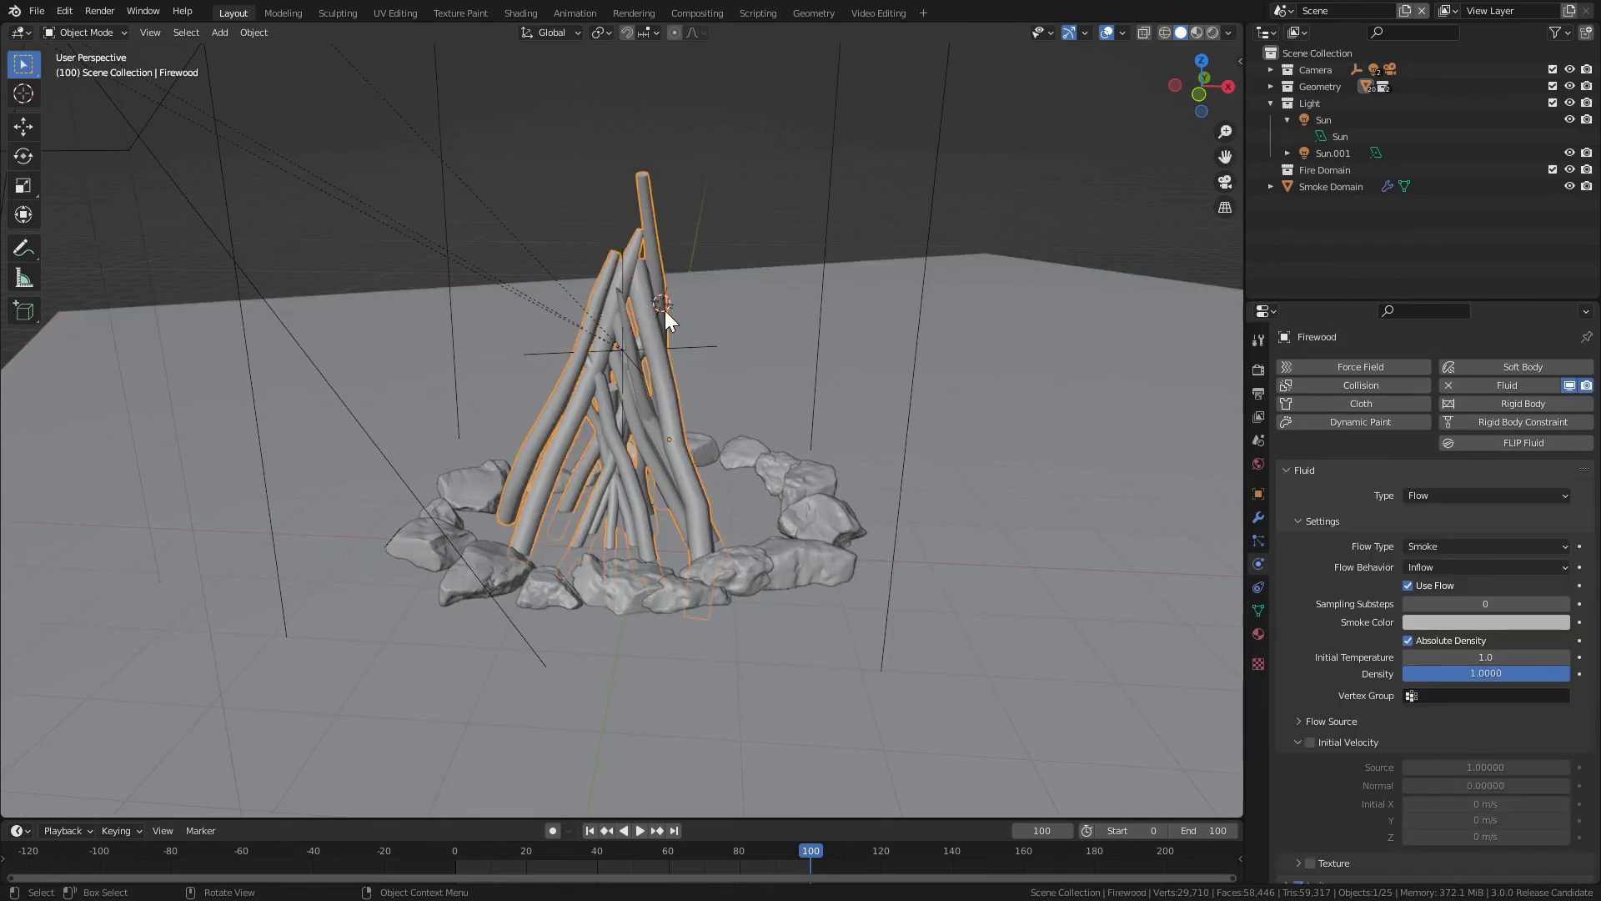
left_click(1456, 547)
left_click(1456, 547)
left_click(1469, 543)
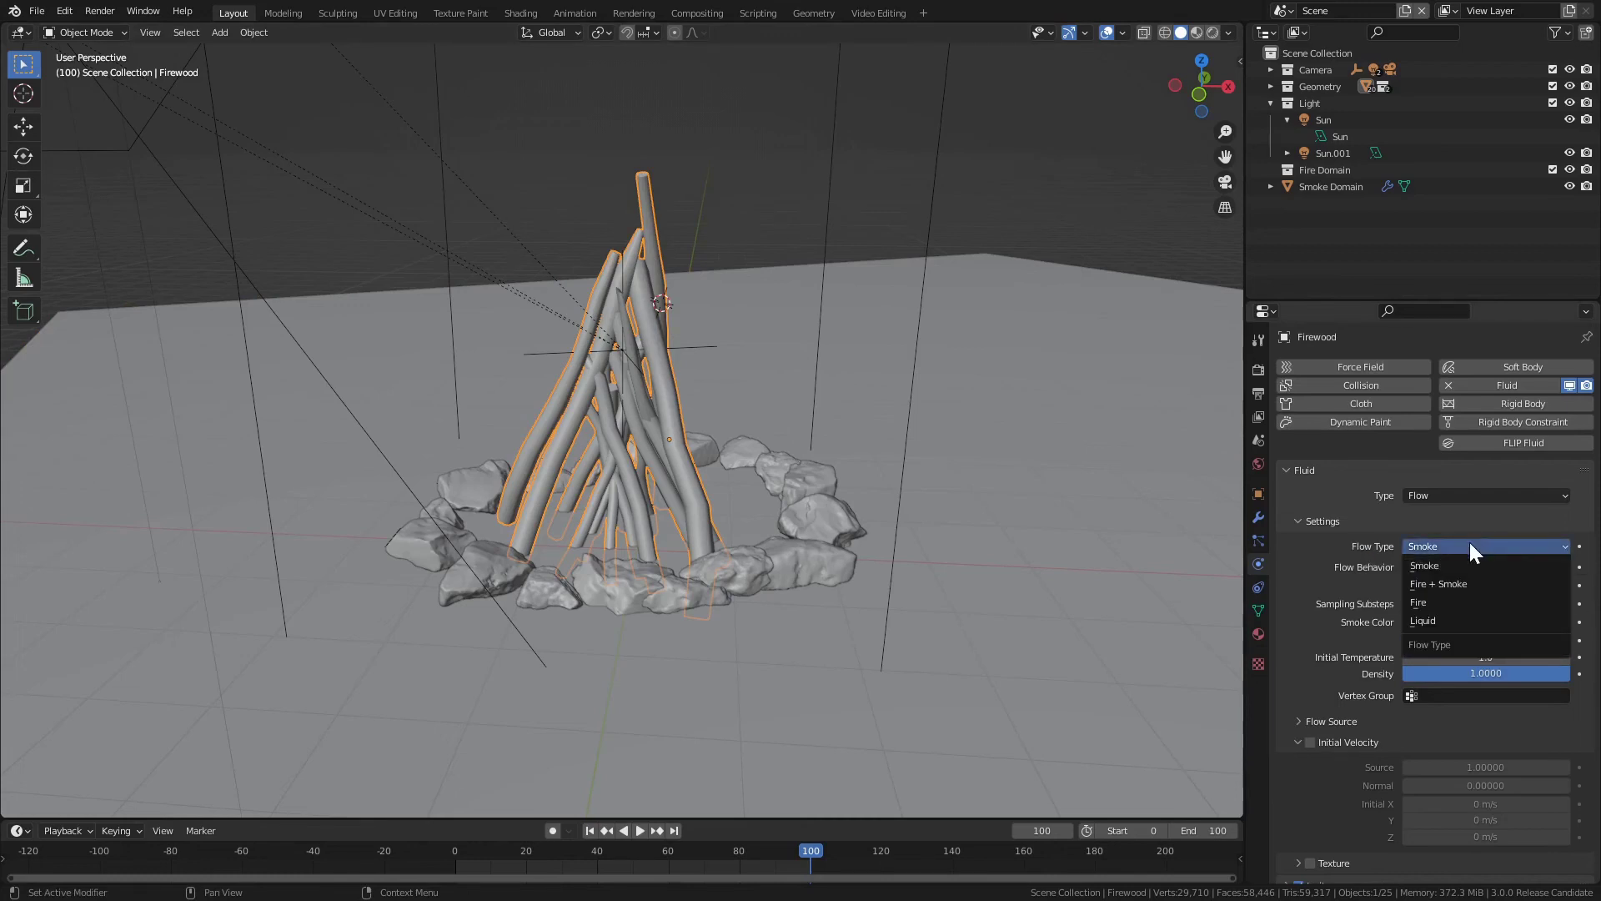
left_click(1458, 581)
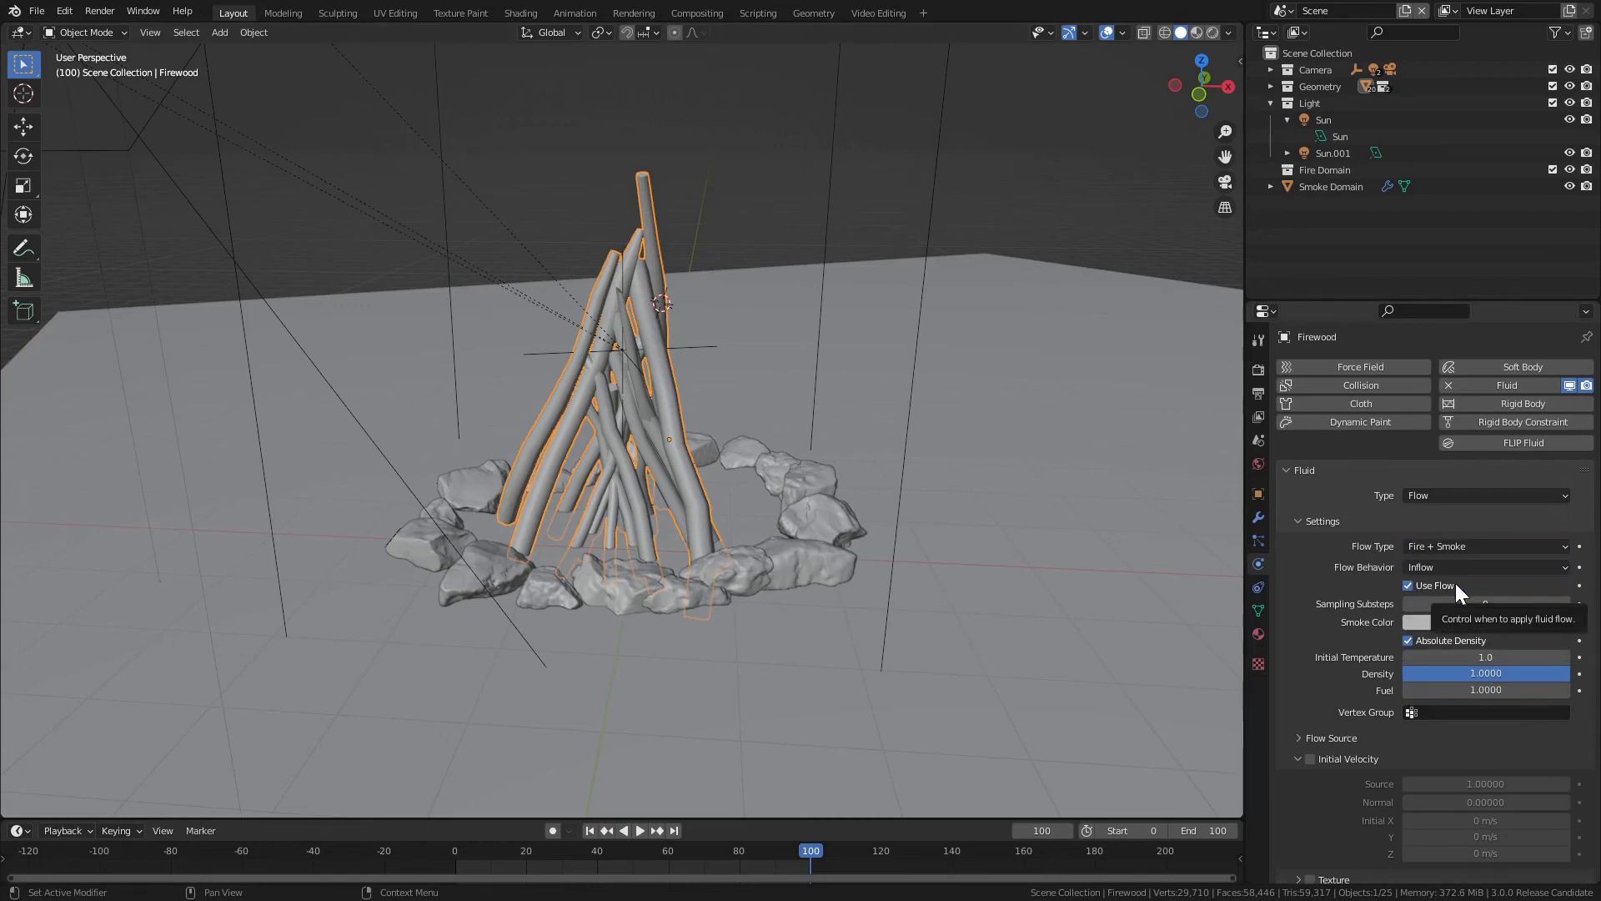
Set the flow's vertex group to ignite_fire, then select the Smoke Domain.
scroll(767, 378, "up", 1)
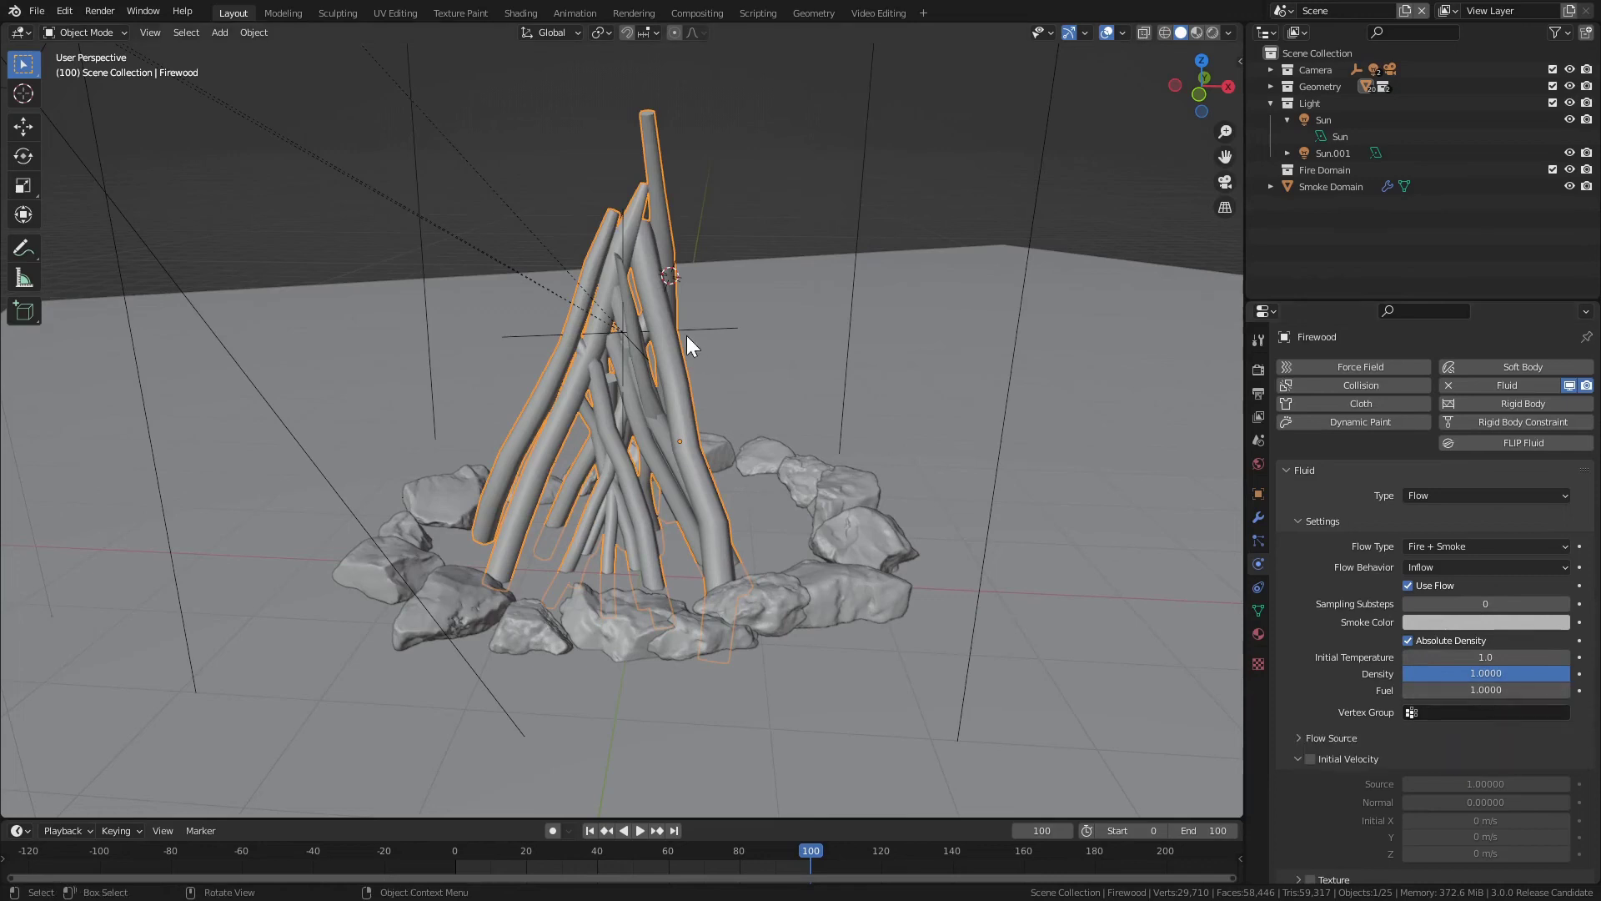
left_click(1458, 712)
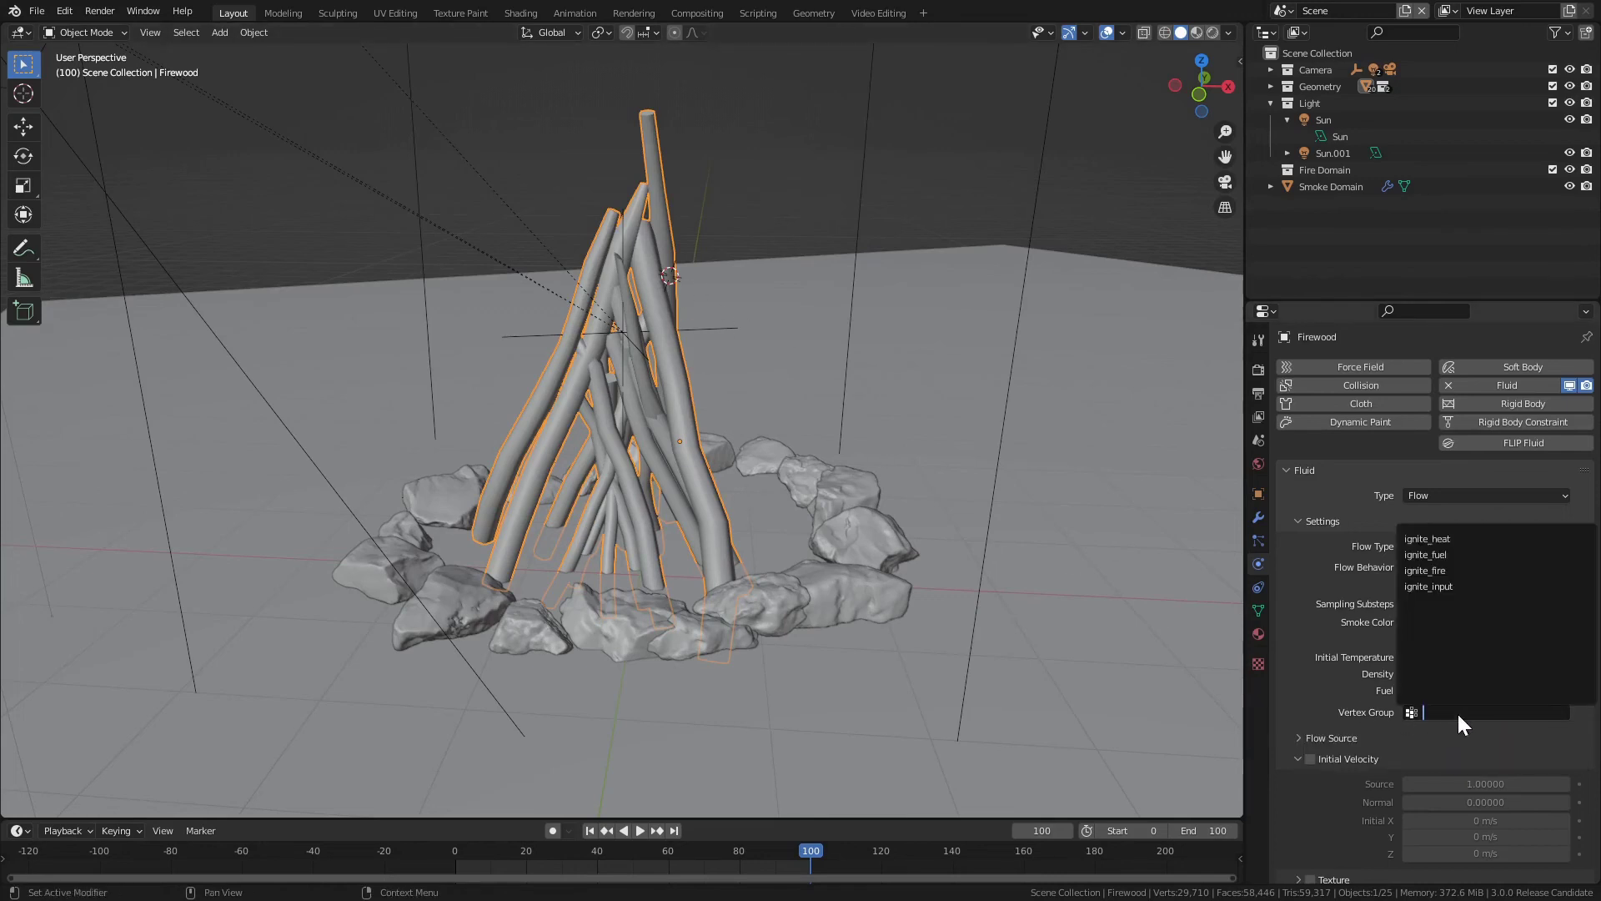
left_click(1474, 570)
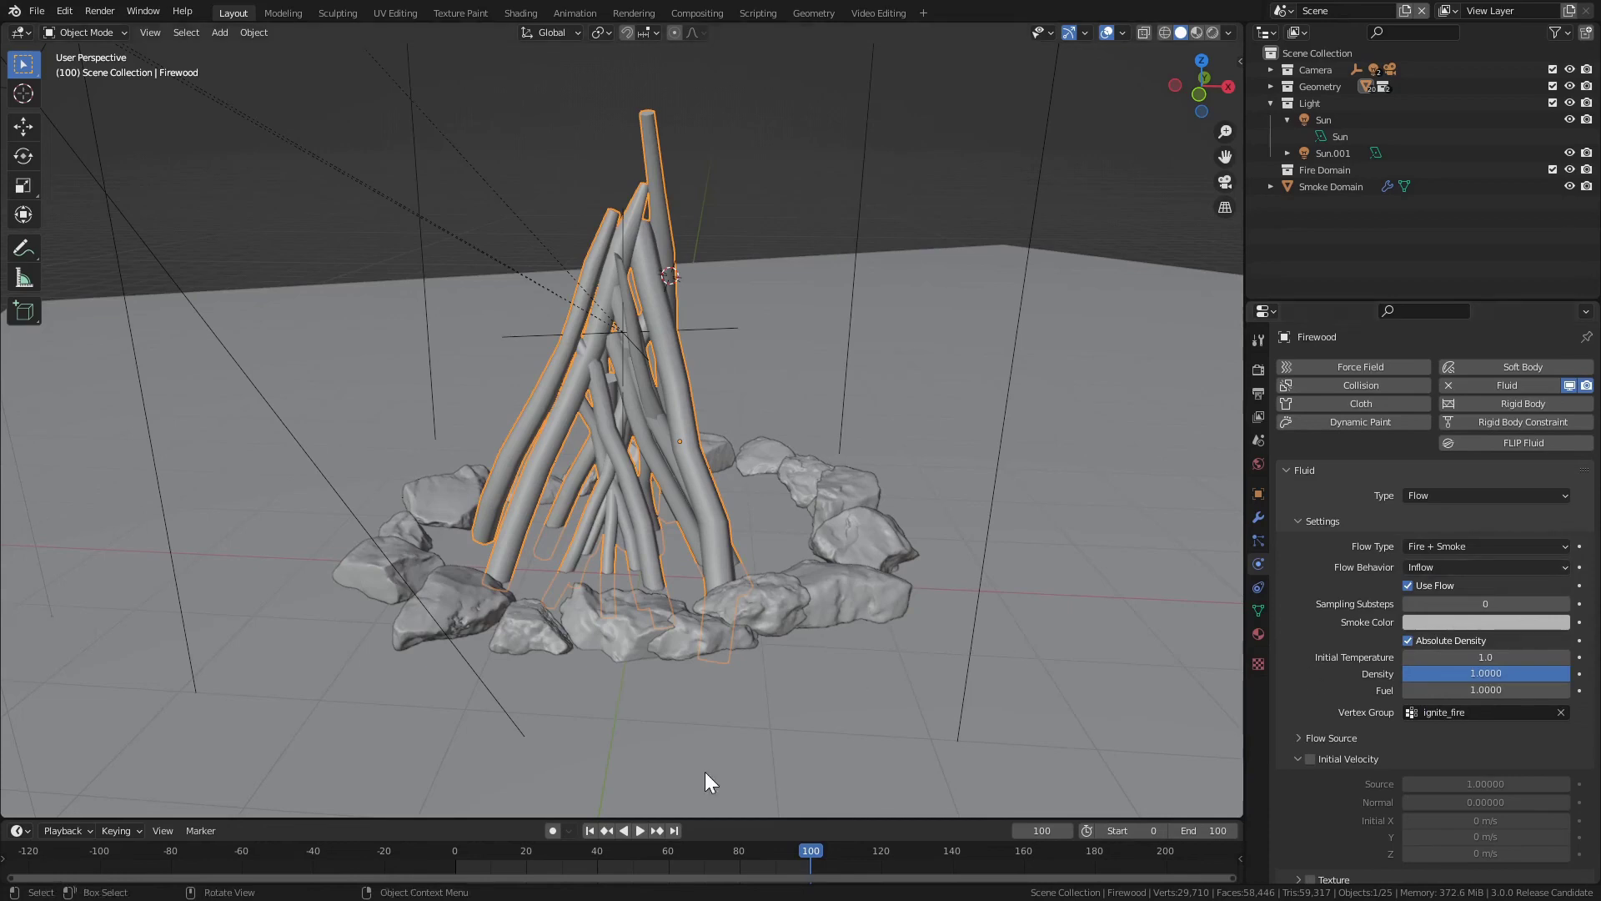
scroll(738, 345, "down", 3)
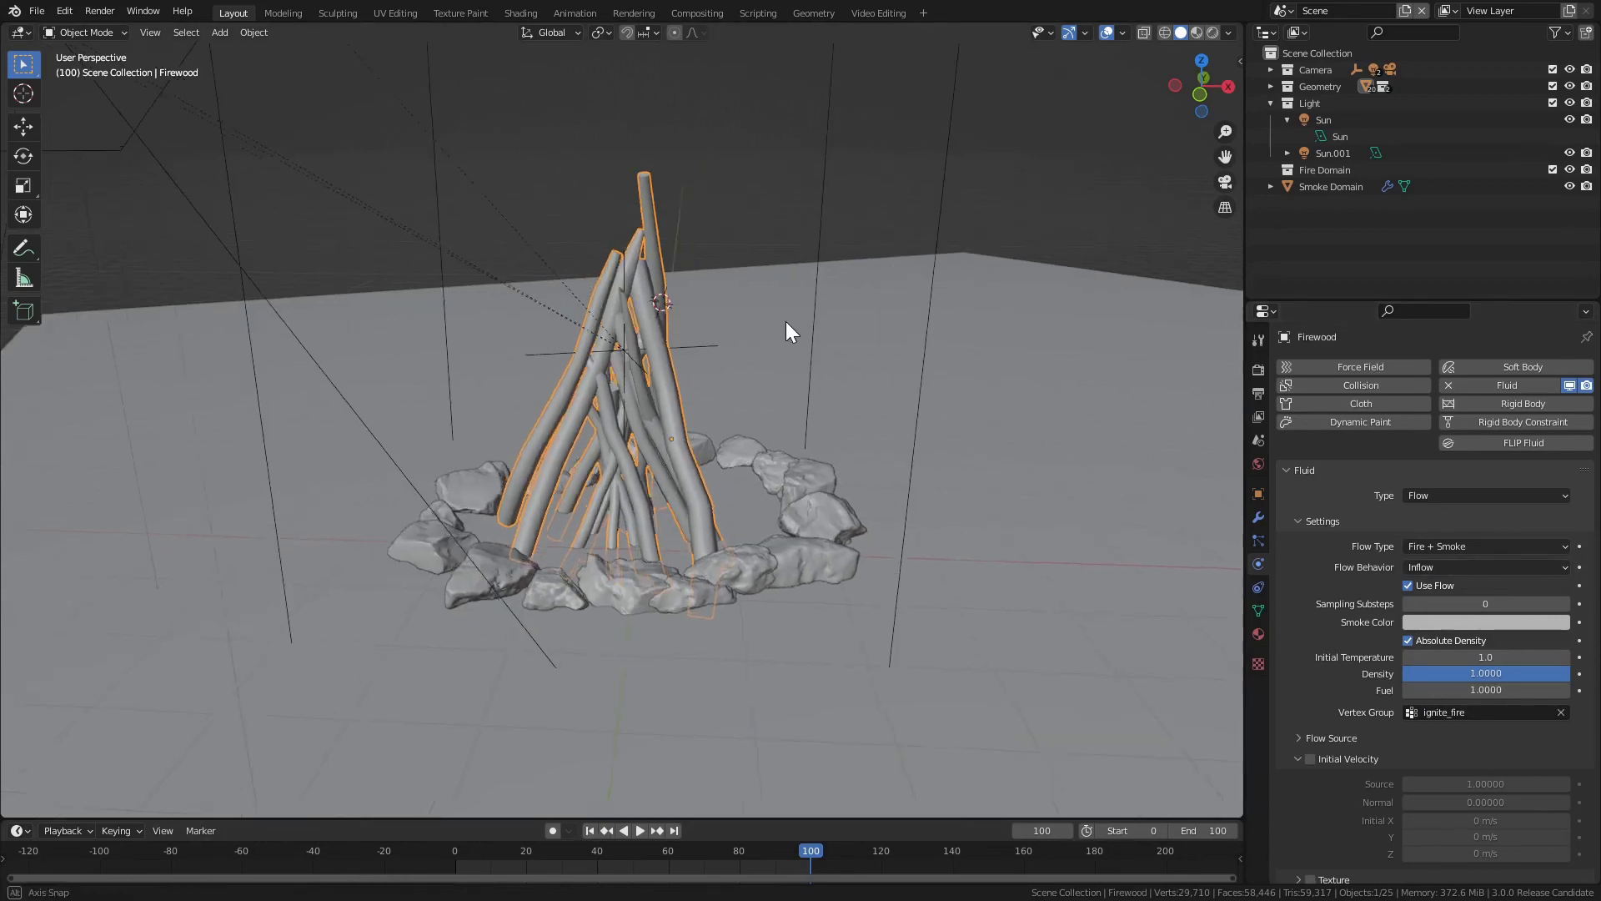
left_click(796, 188)
Frame the Smoke Domain and set its resolution divisions to 16.
key("KP_Decimal")
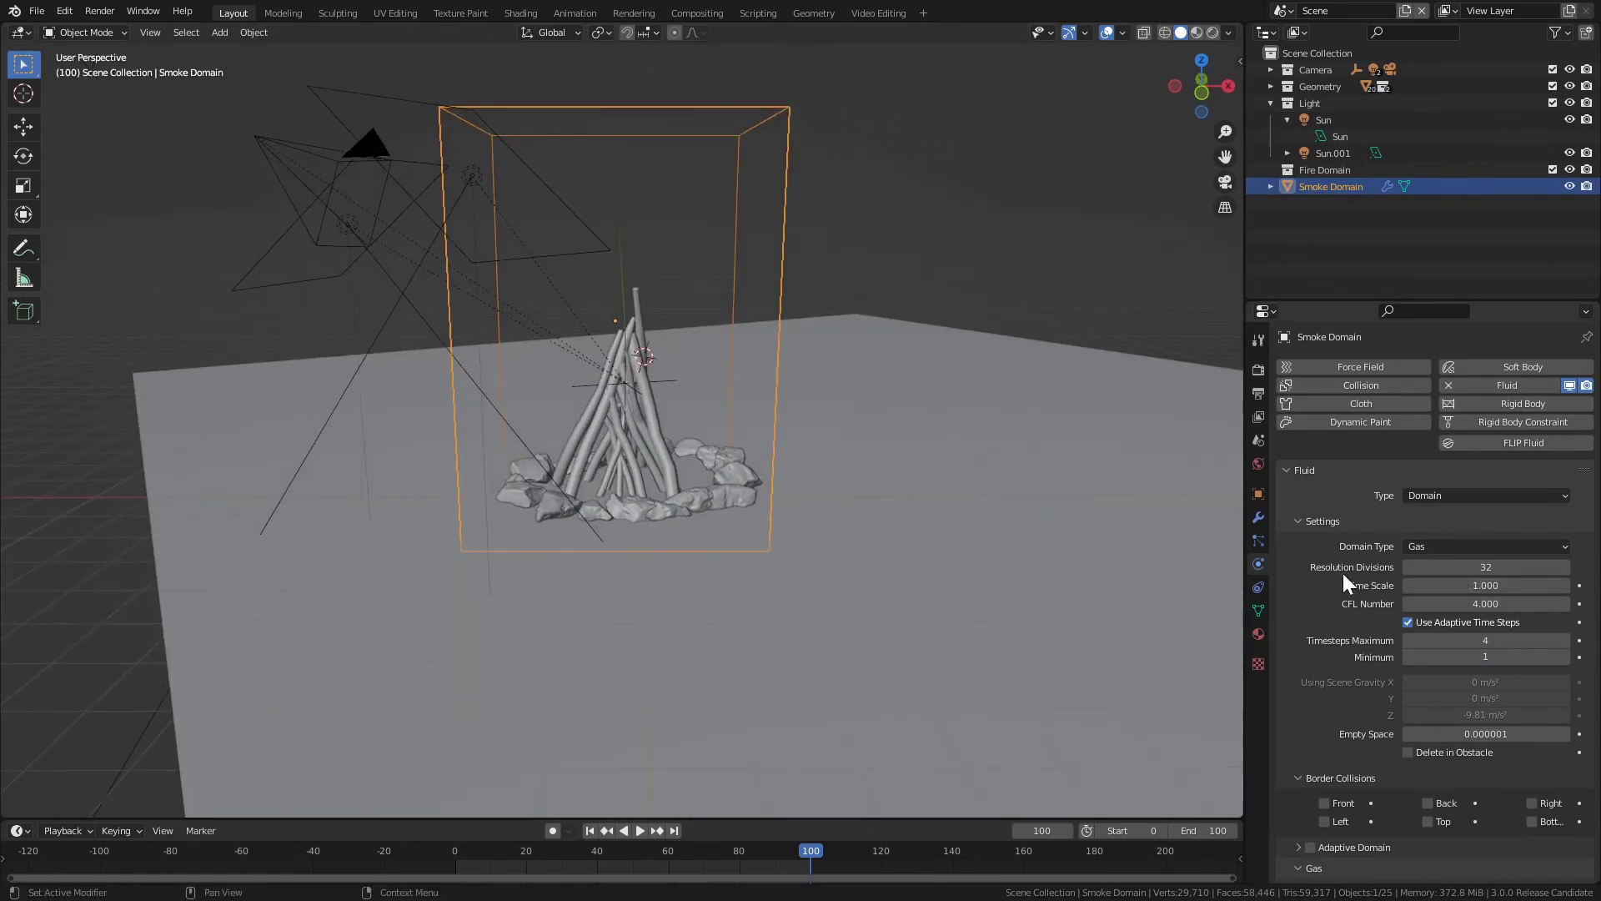
scroll(734, 333, "up", 3)
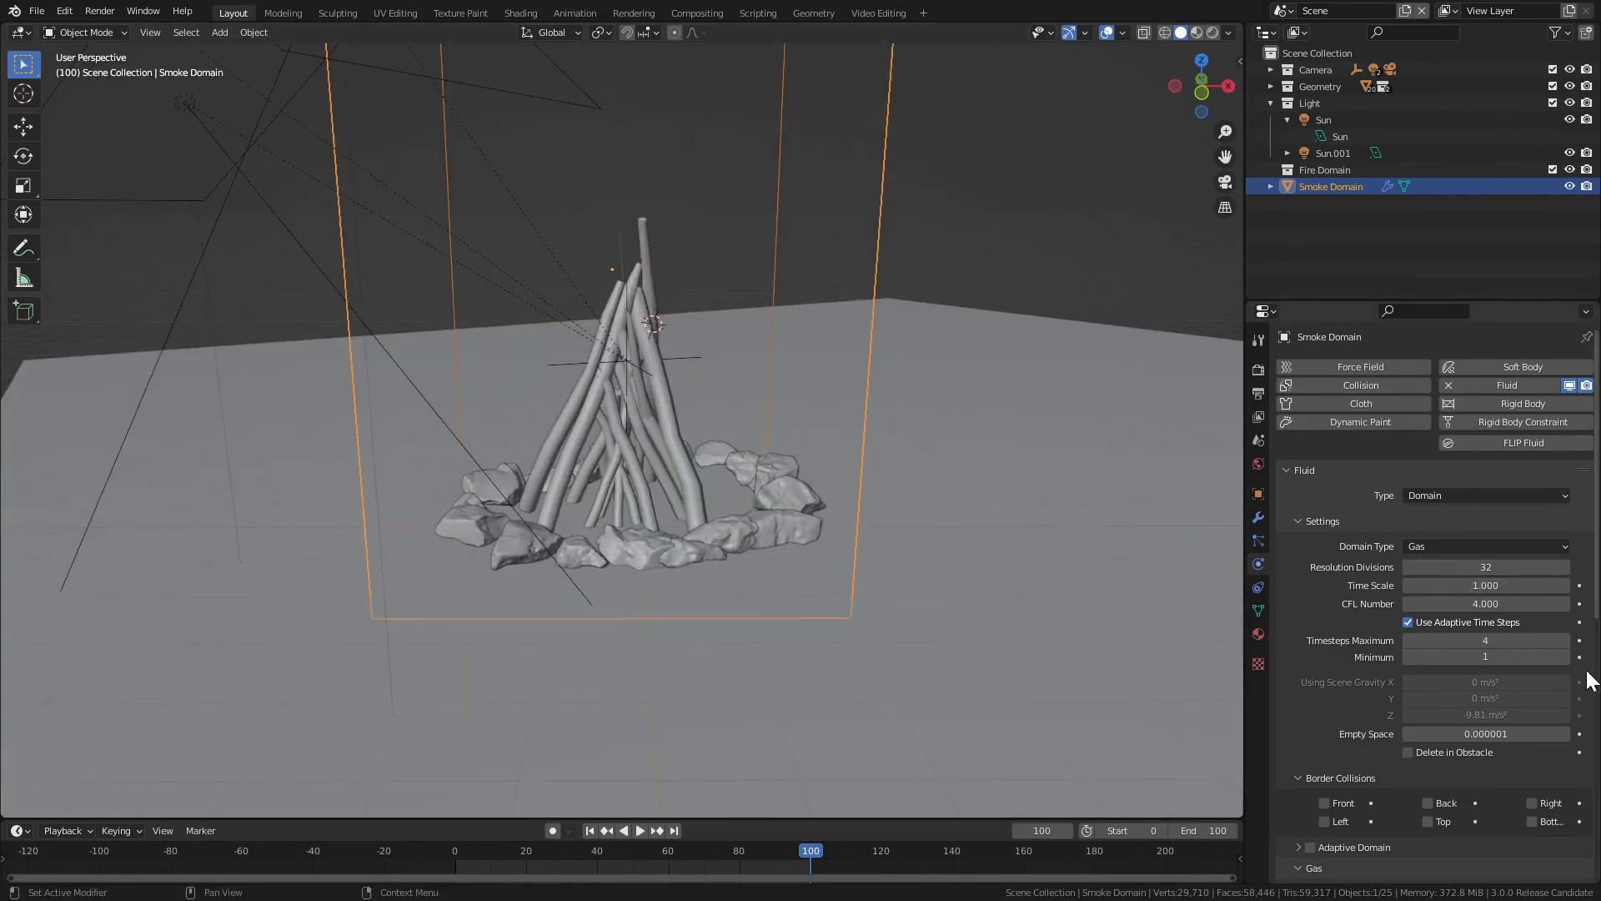
left_click(1539, 558)
type("16")
key("Return")
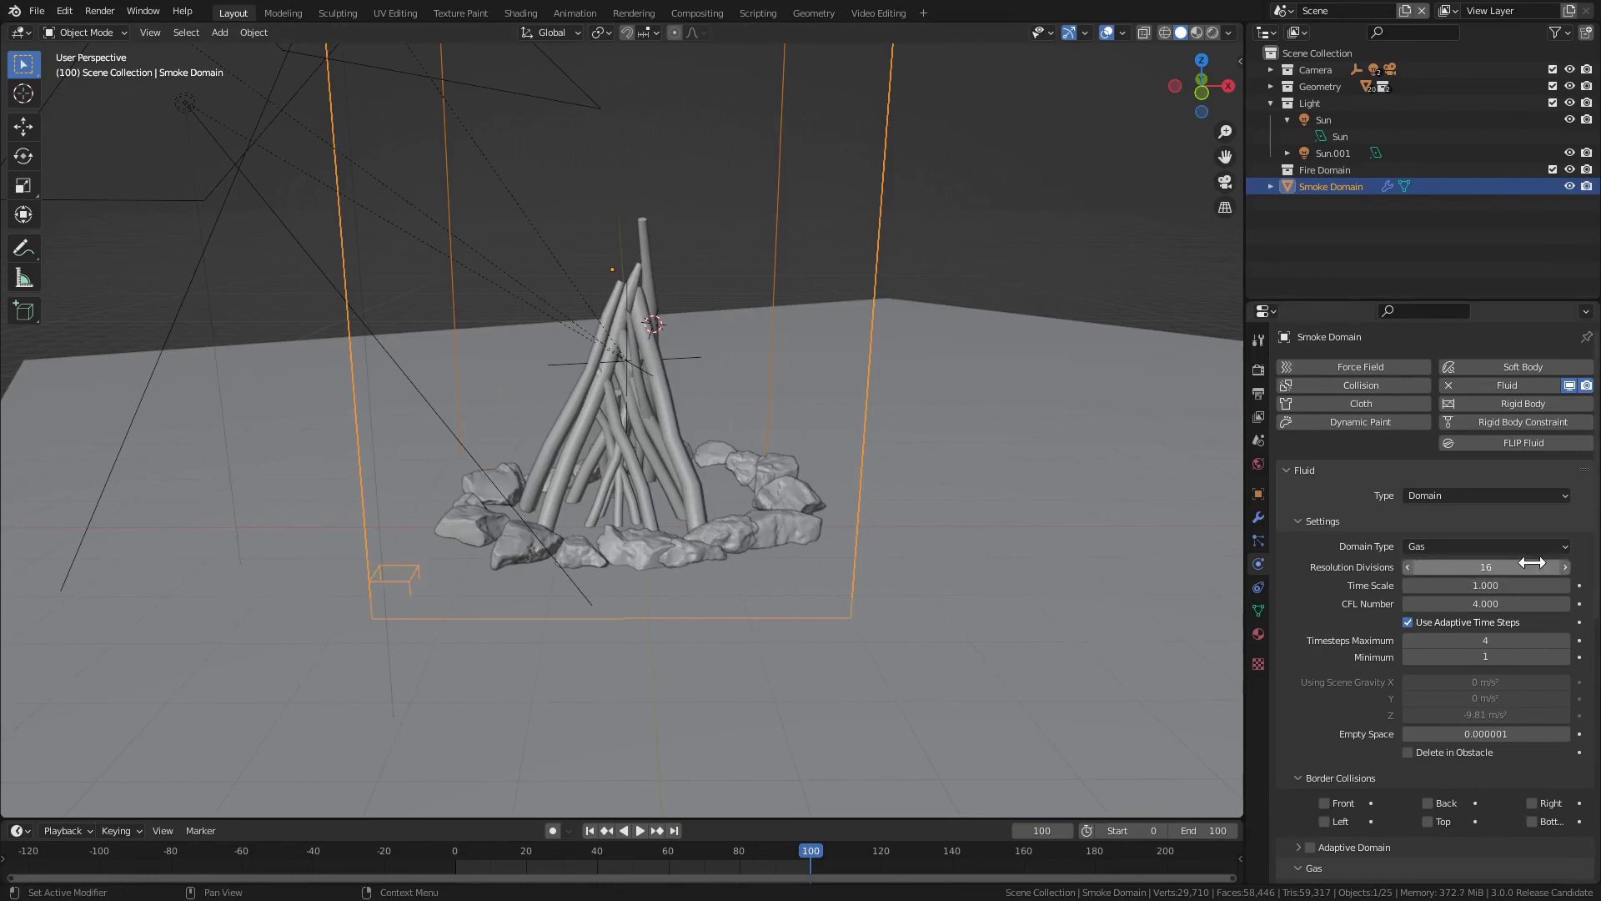
Set the domain cache end frame to 100 and the cache type to All.
scroll(1373, 683, "down", 10)
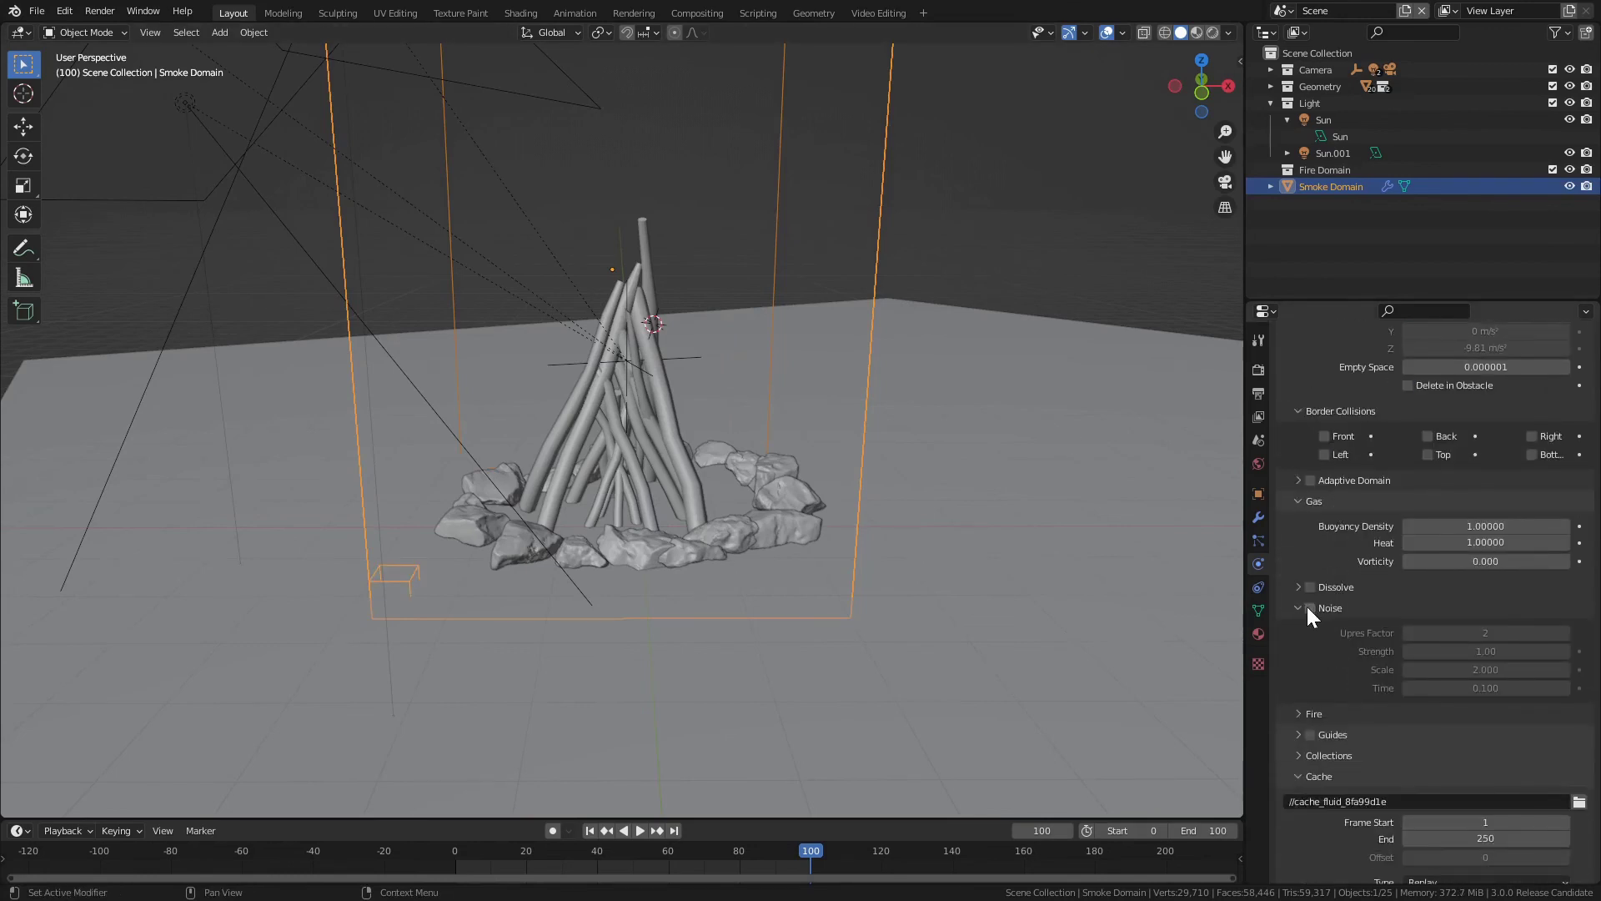
left_click(1298, 605)
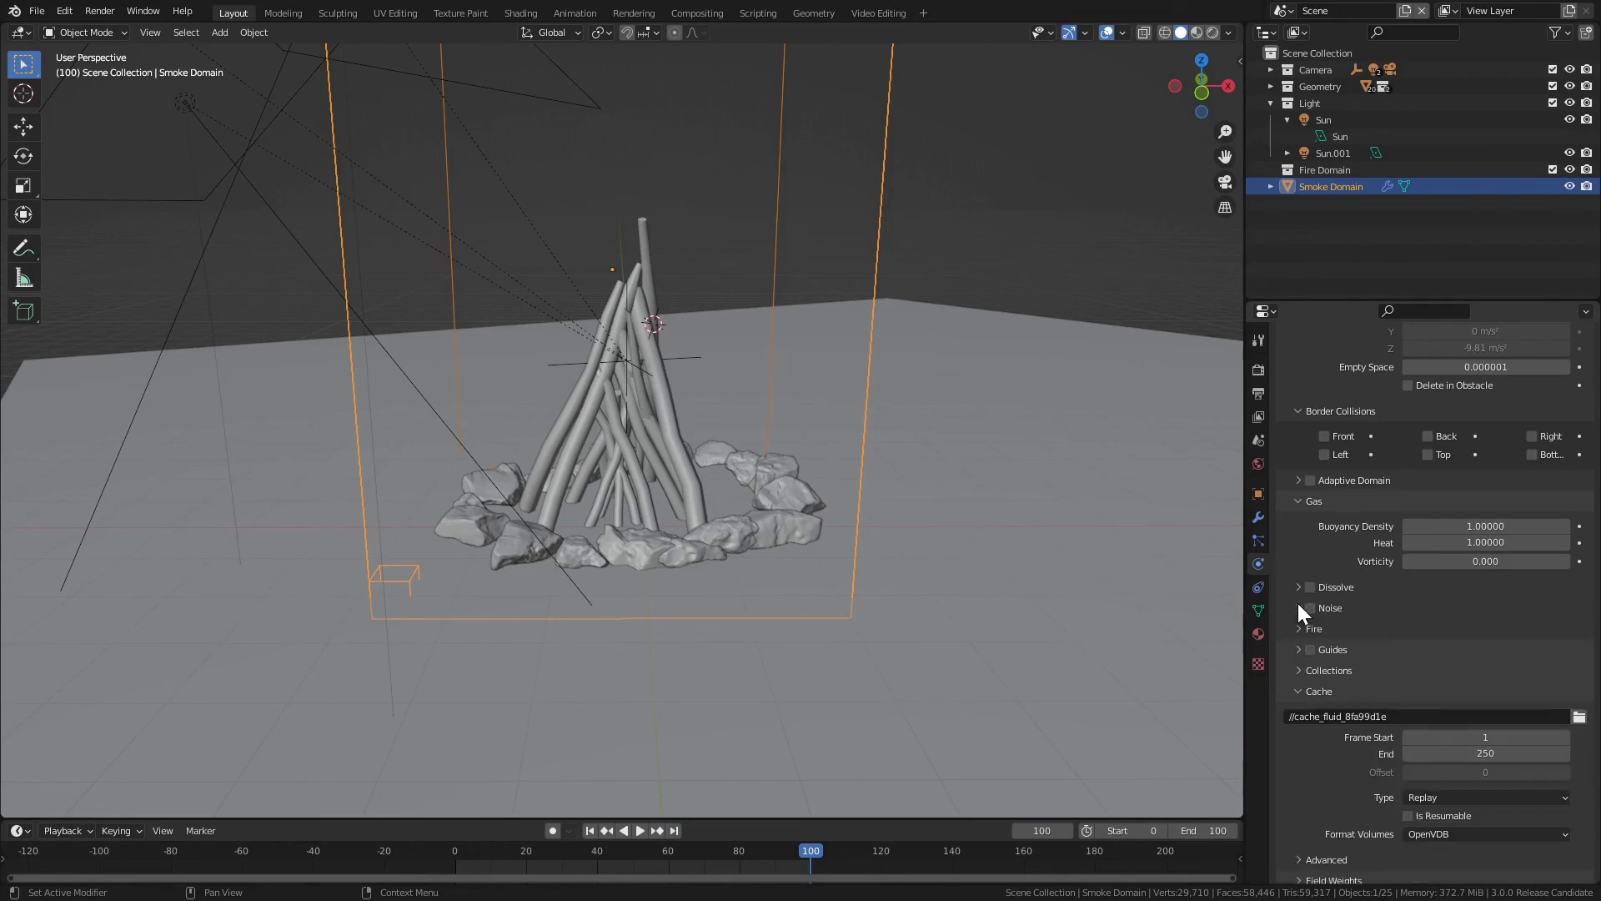
left_click(1298, 500)
left_click(1466, 703)
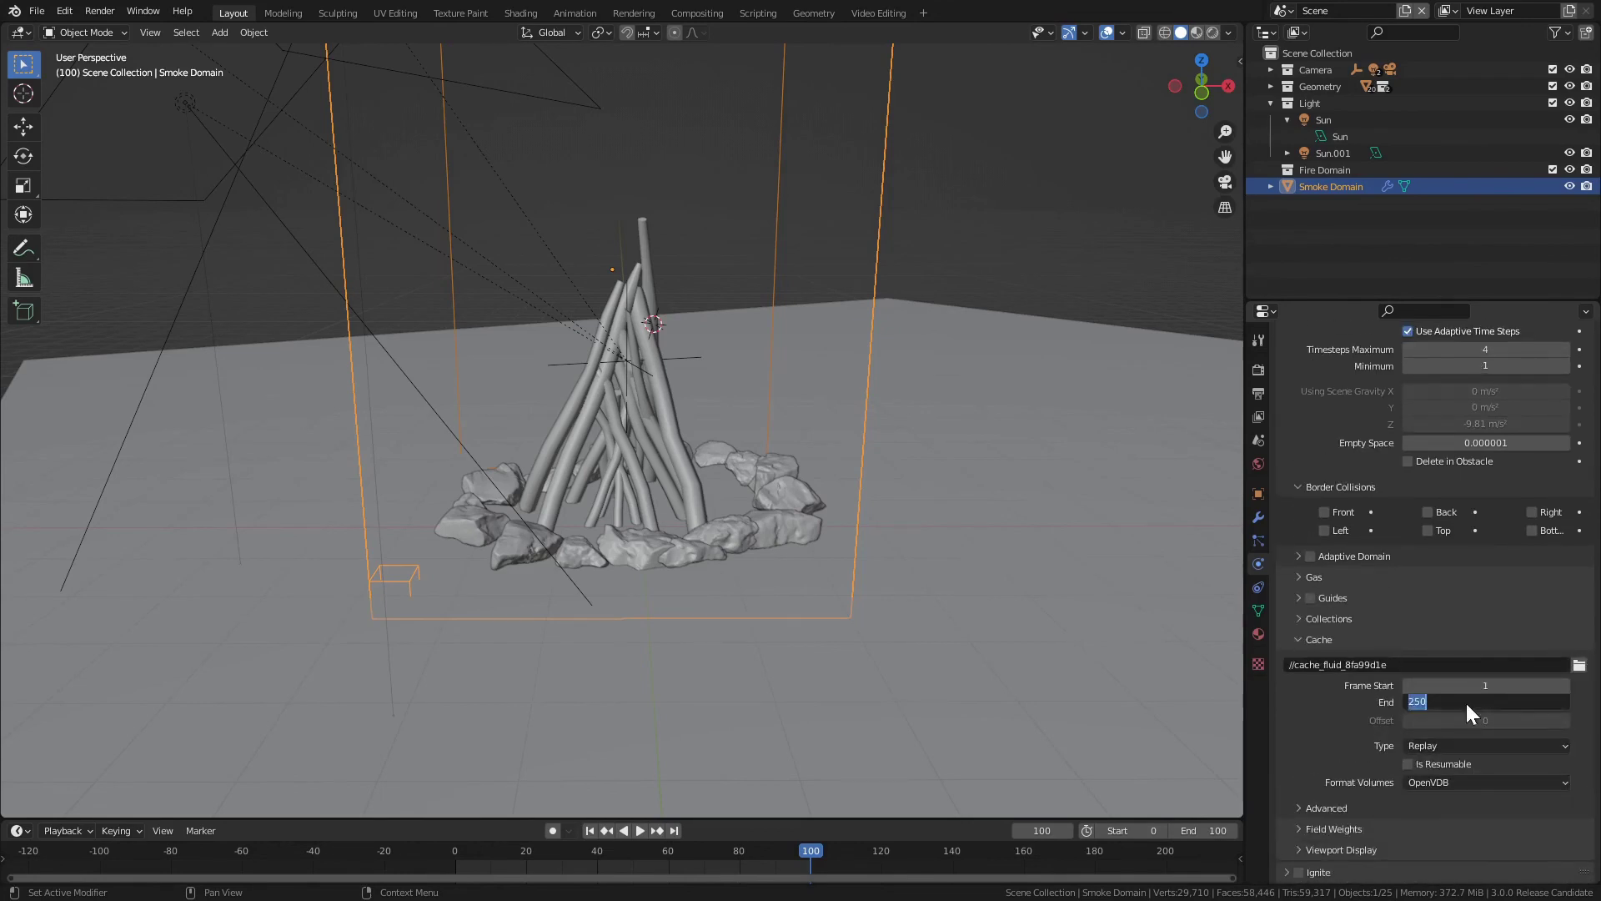
type("100")
key("Return")
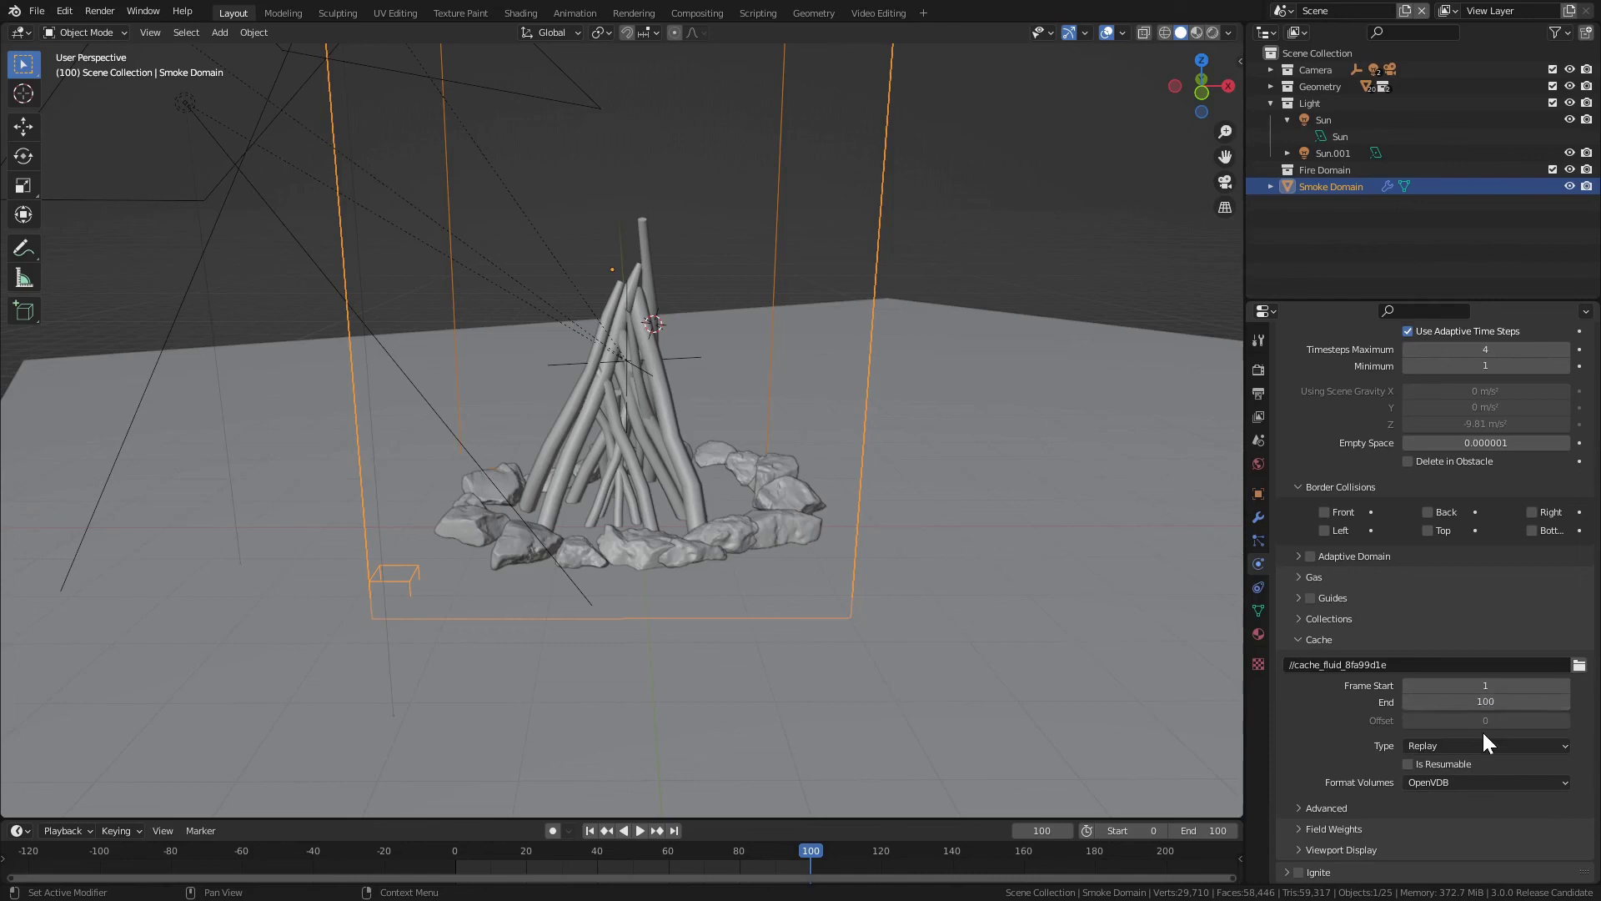
left_click(1462, 745)
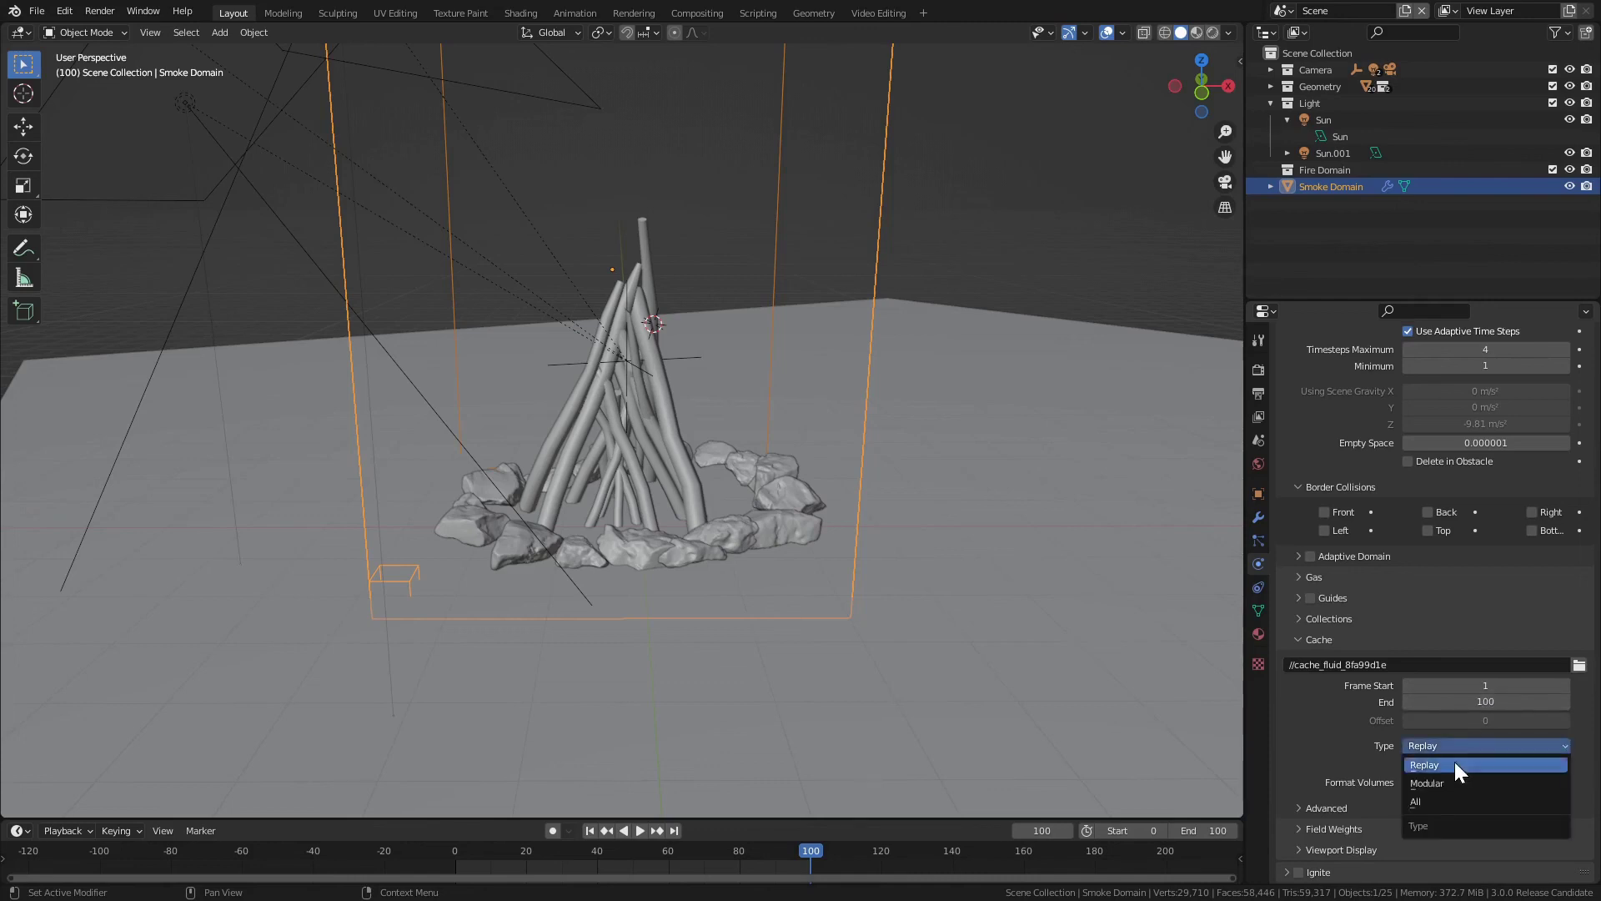
left_click(1420, 801)
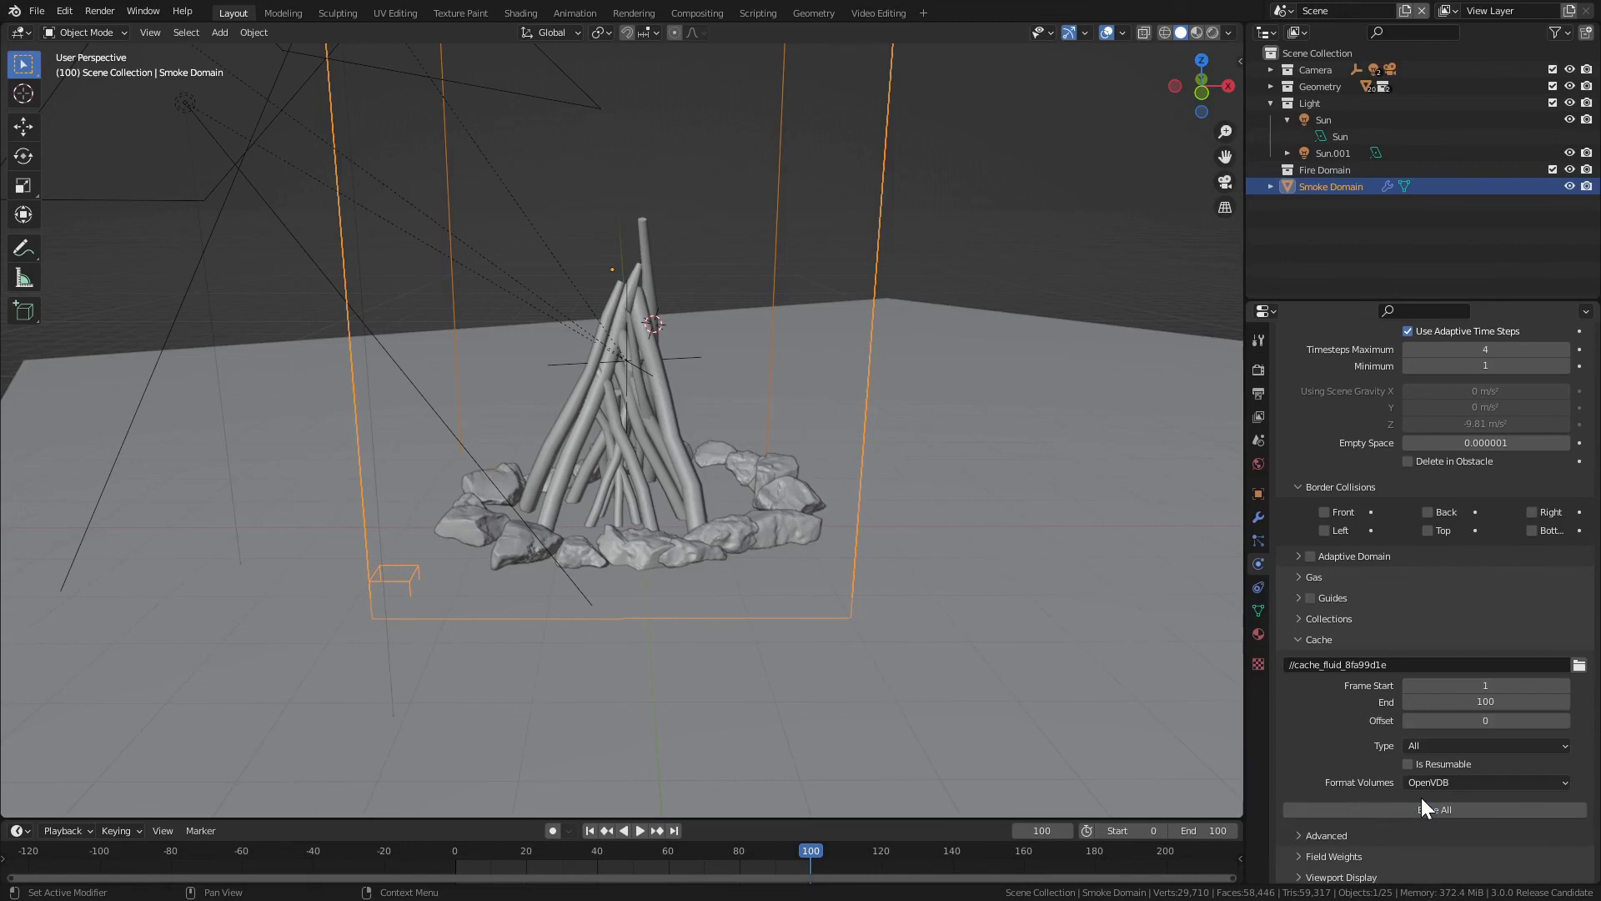
Bake all frames of the fire and smoke simulation and play it from the first frame.
left_click(1364, 812)
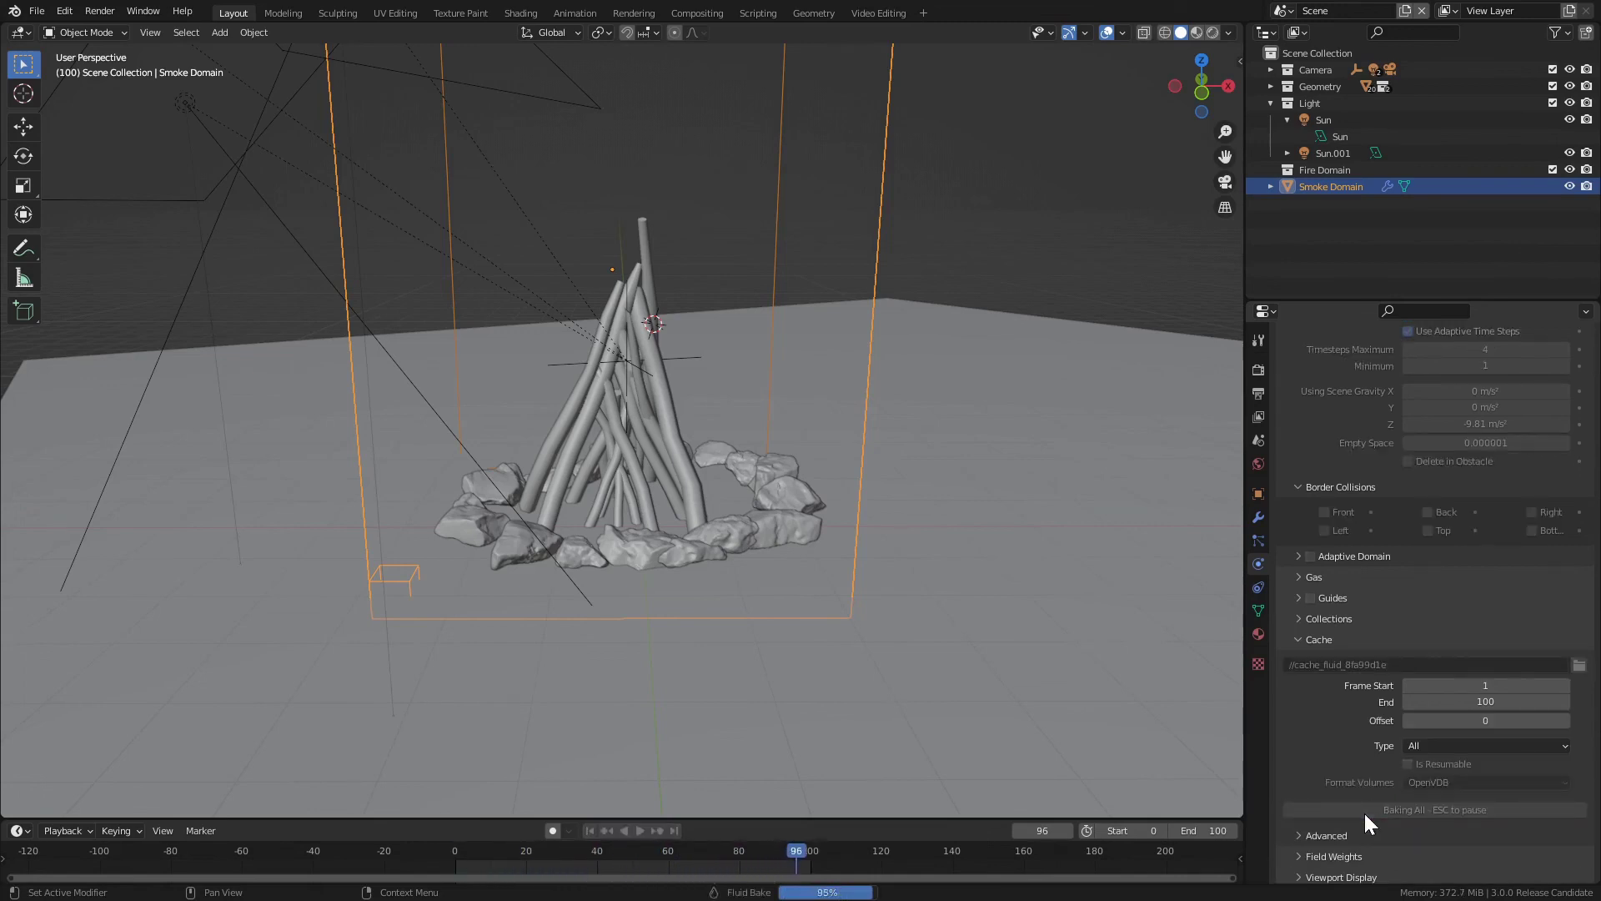
left_click(592, 830)
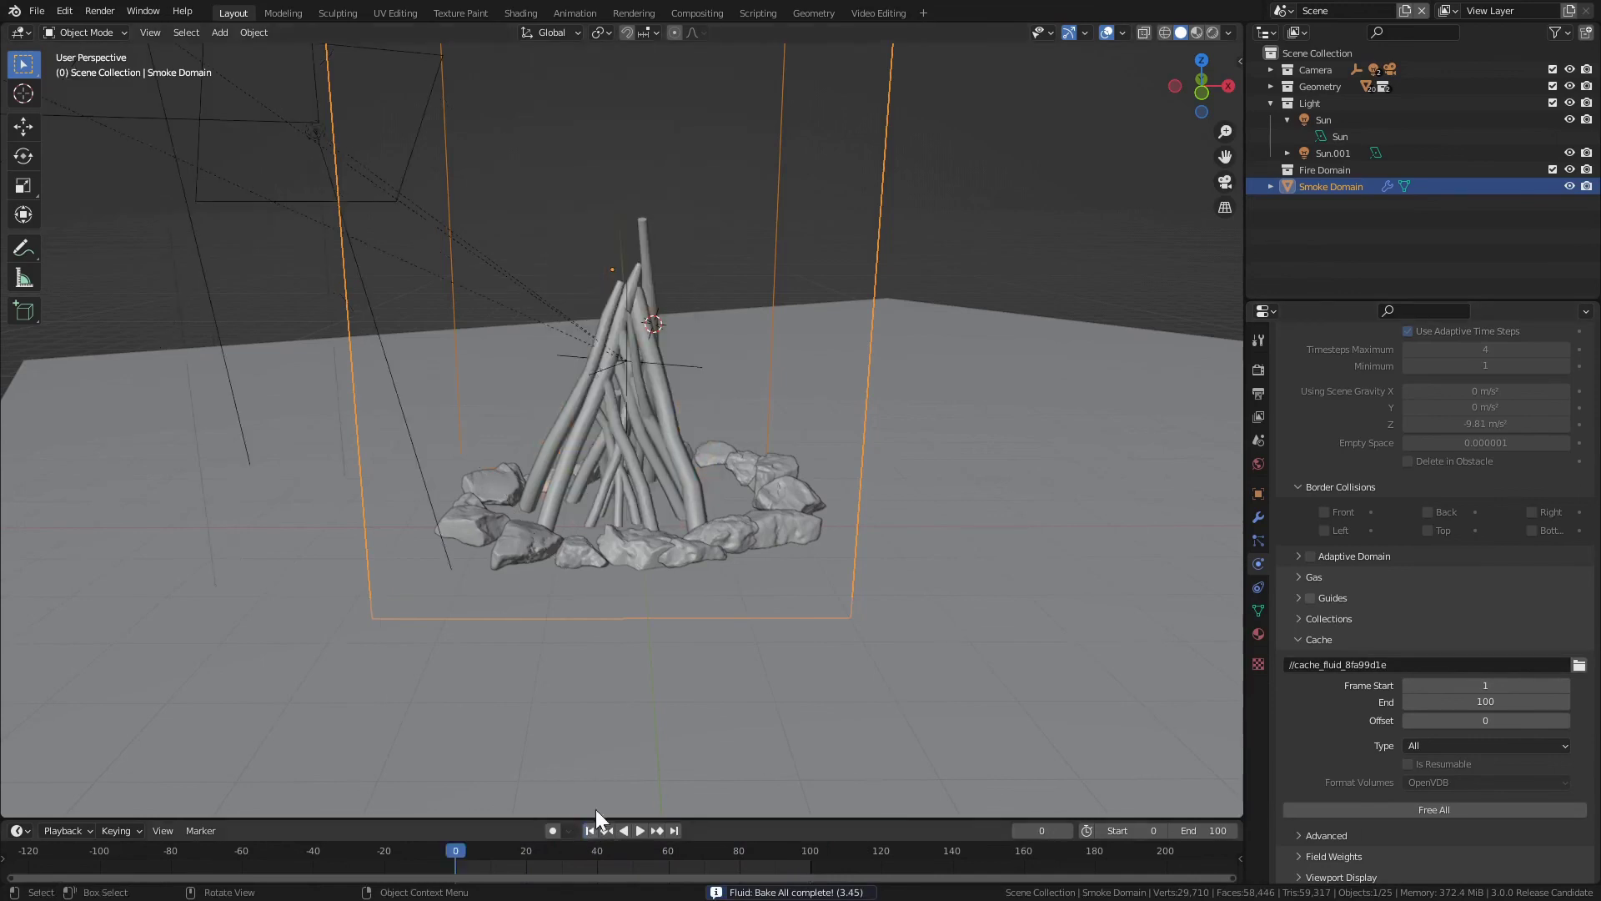
key("space")
Orbit around the playing campfire, stop playback, and scrub frames to watch the flames grow.
scroll(677, 517, "up", 3)
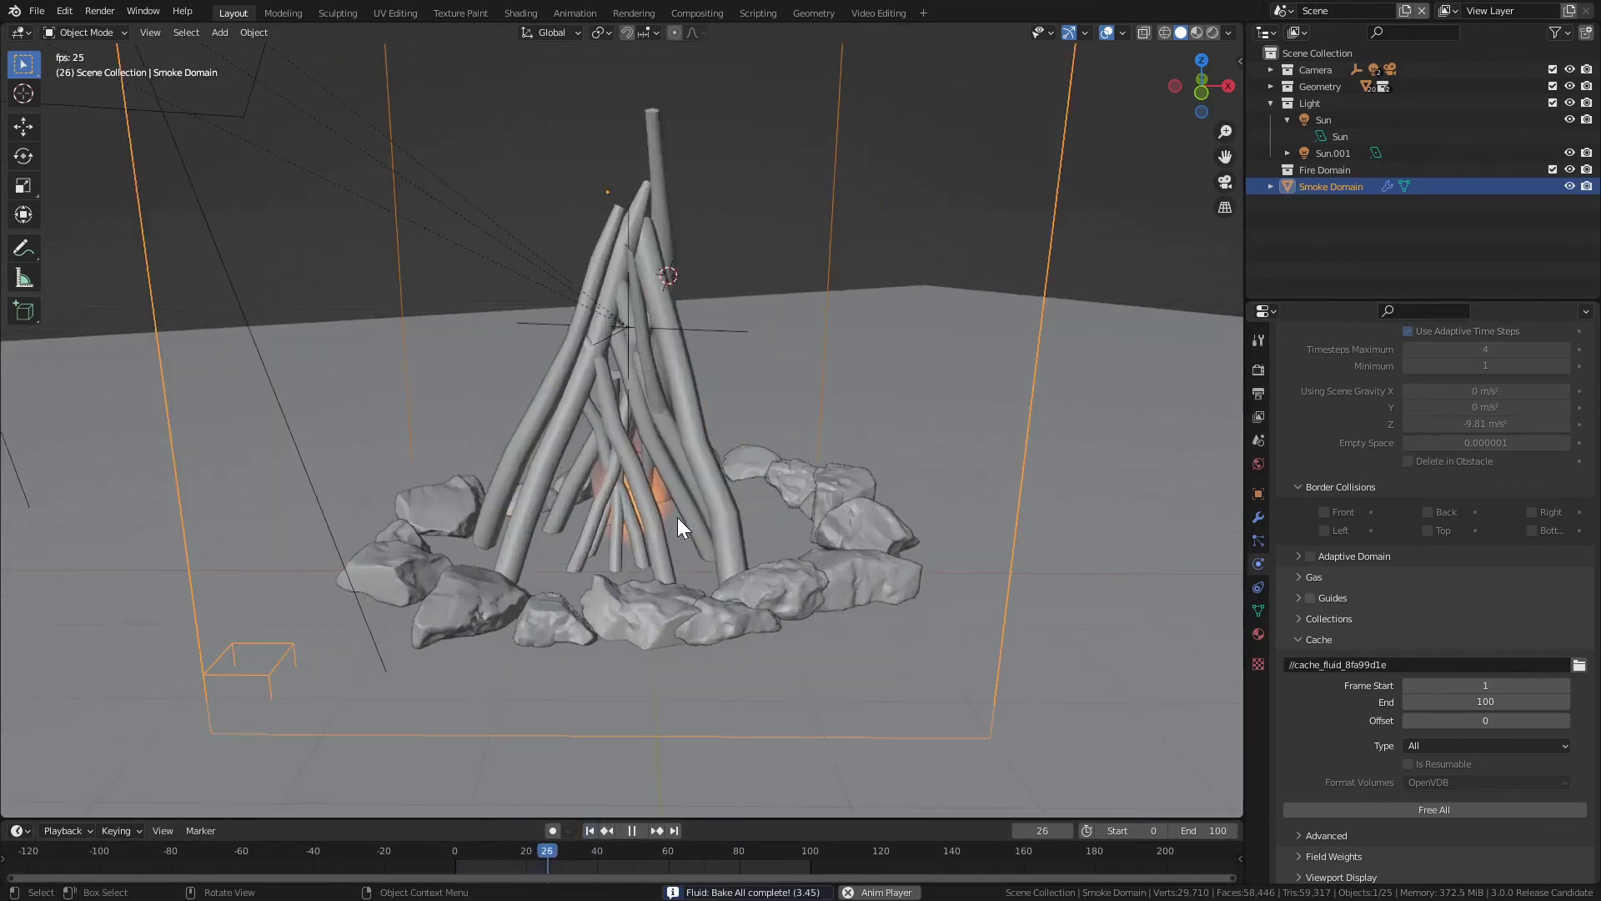
mouse_move(725, 517)
middle_mouse_down()
mouse_move(763, 500)
mouse_move(722, 494)
middle_mouse_up()
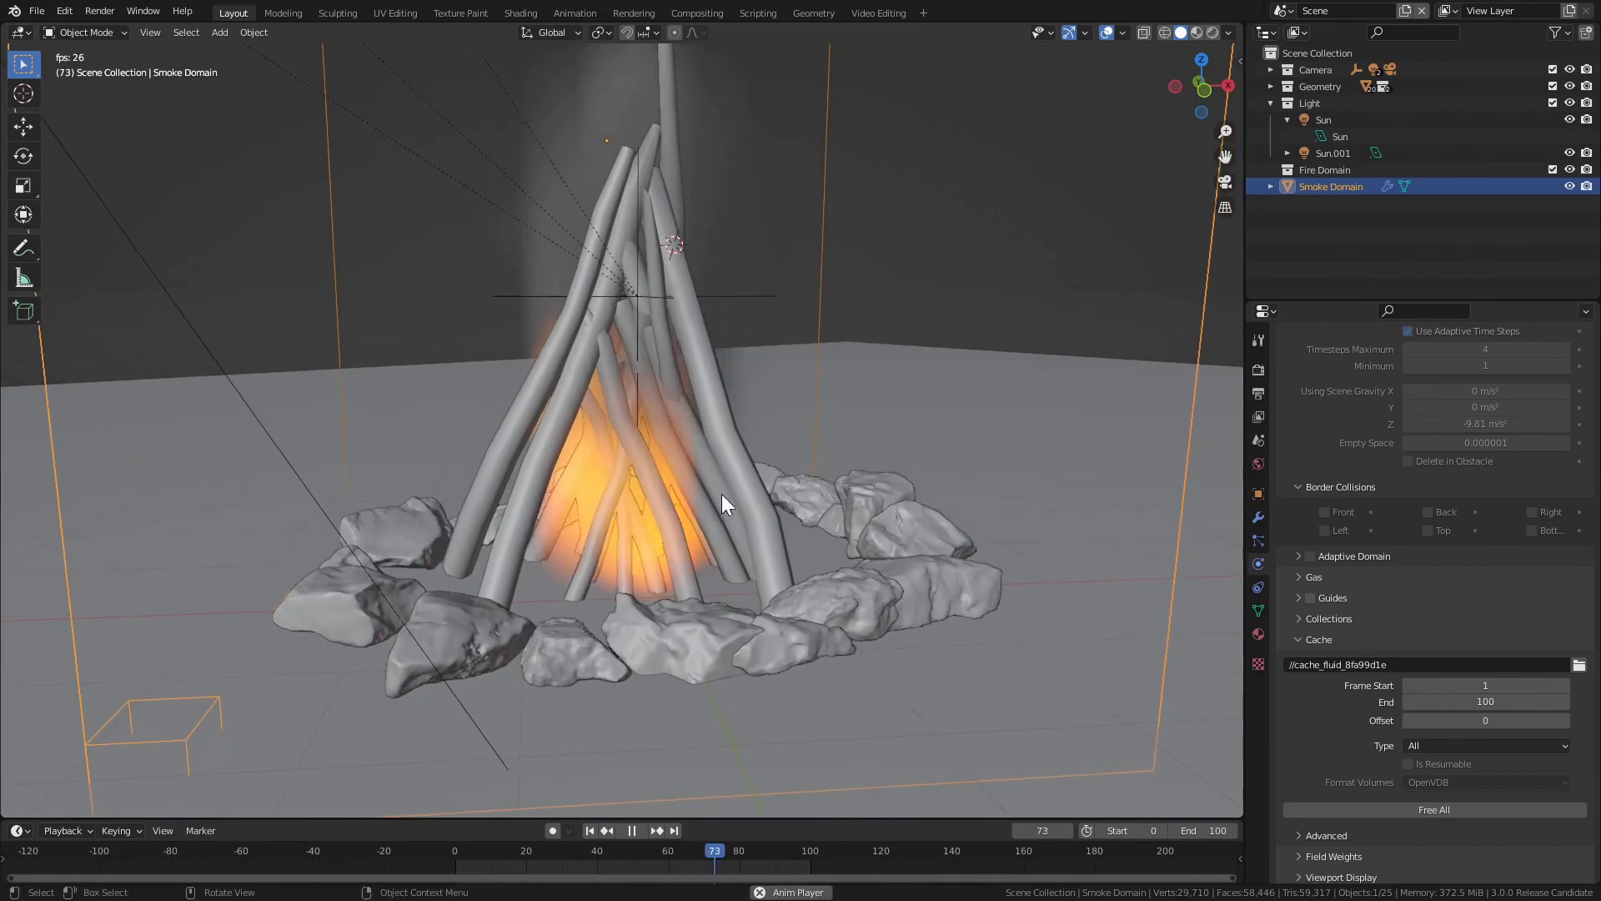
scroll(708, 442, "up", 3)
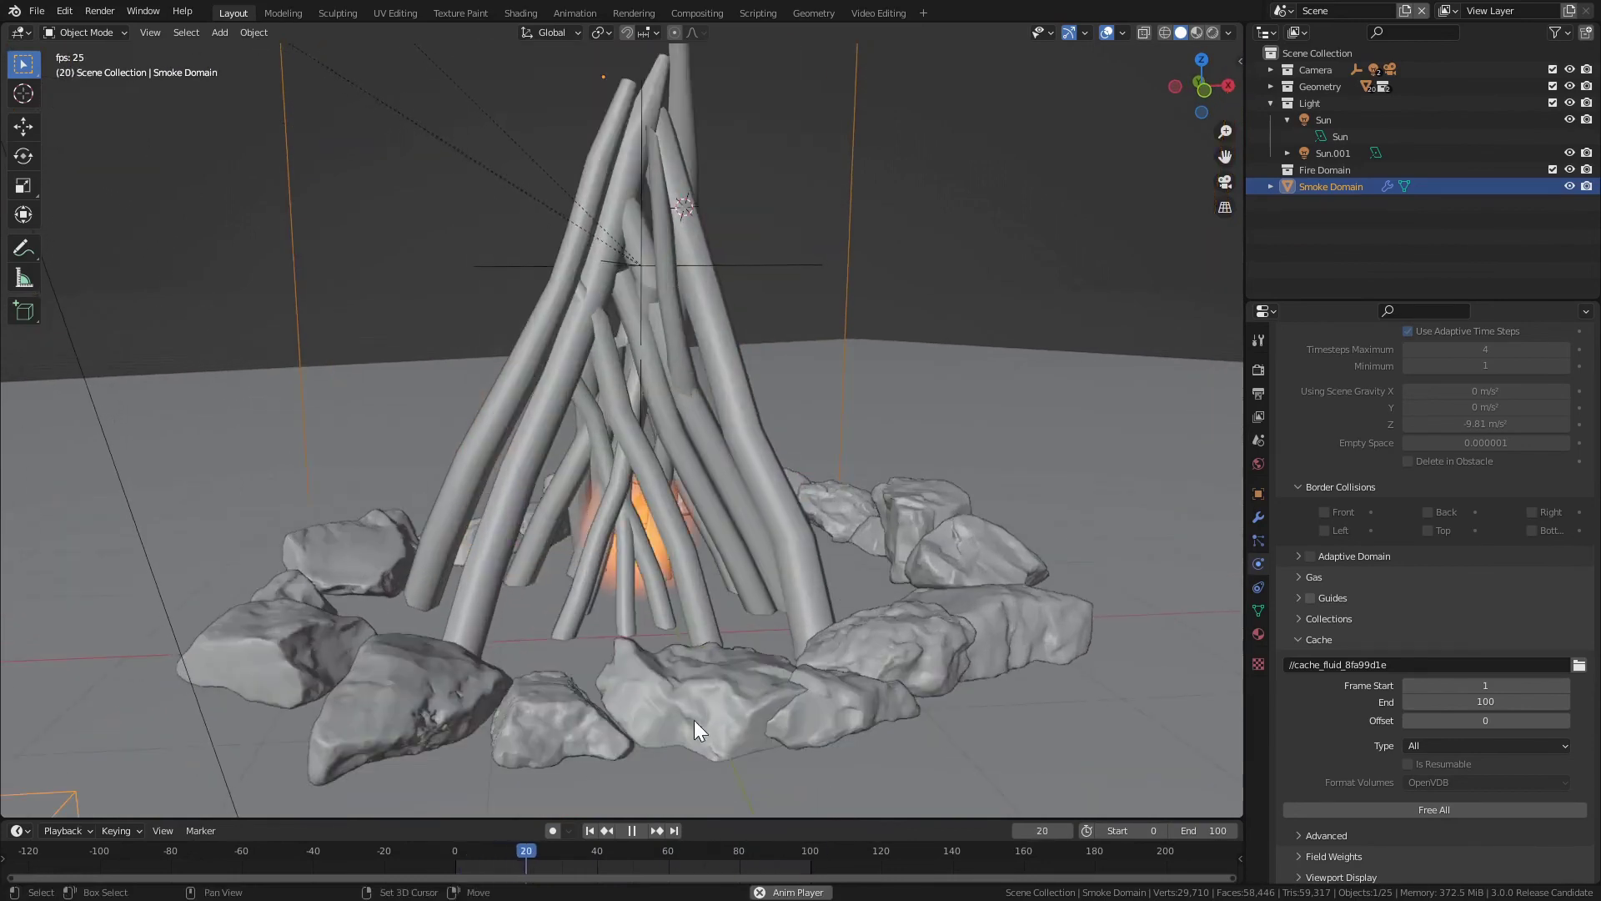
key("space")
mouse_move(531, 852)
left_mouse_down()
mouse_move(783, 859)
mouse_move(687, 848)
left_mouse_up()
Switch the viewport to Rendered shading and orbit back to see the whole smoke domain.
key("z")
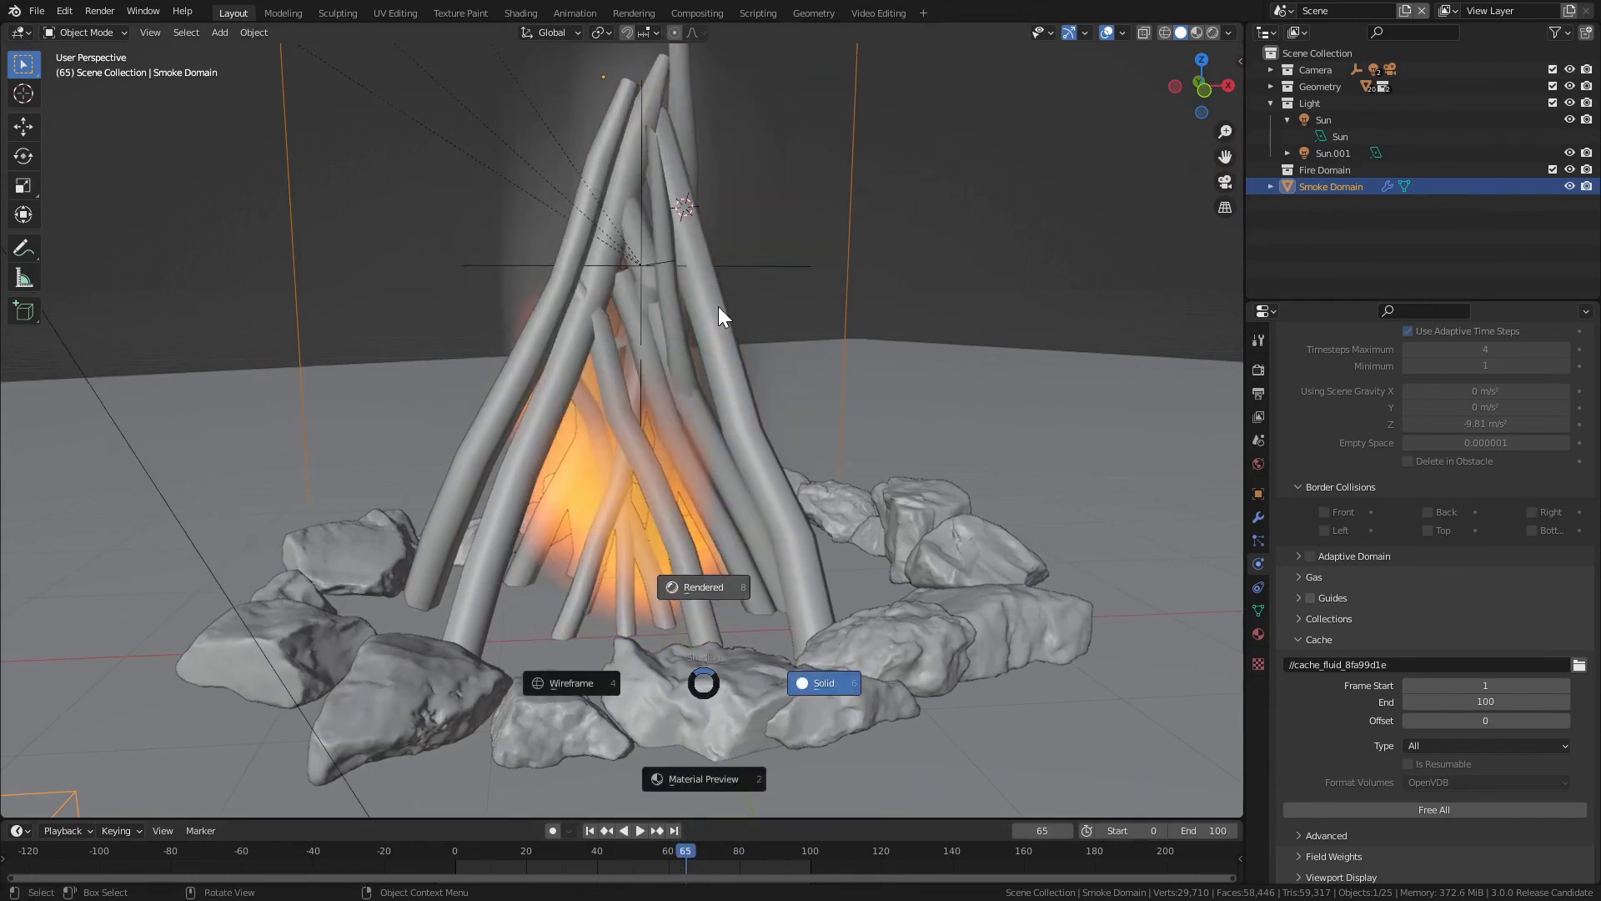
left_click(718, 307)
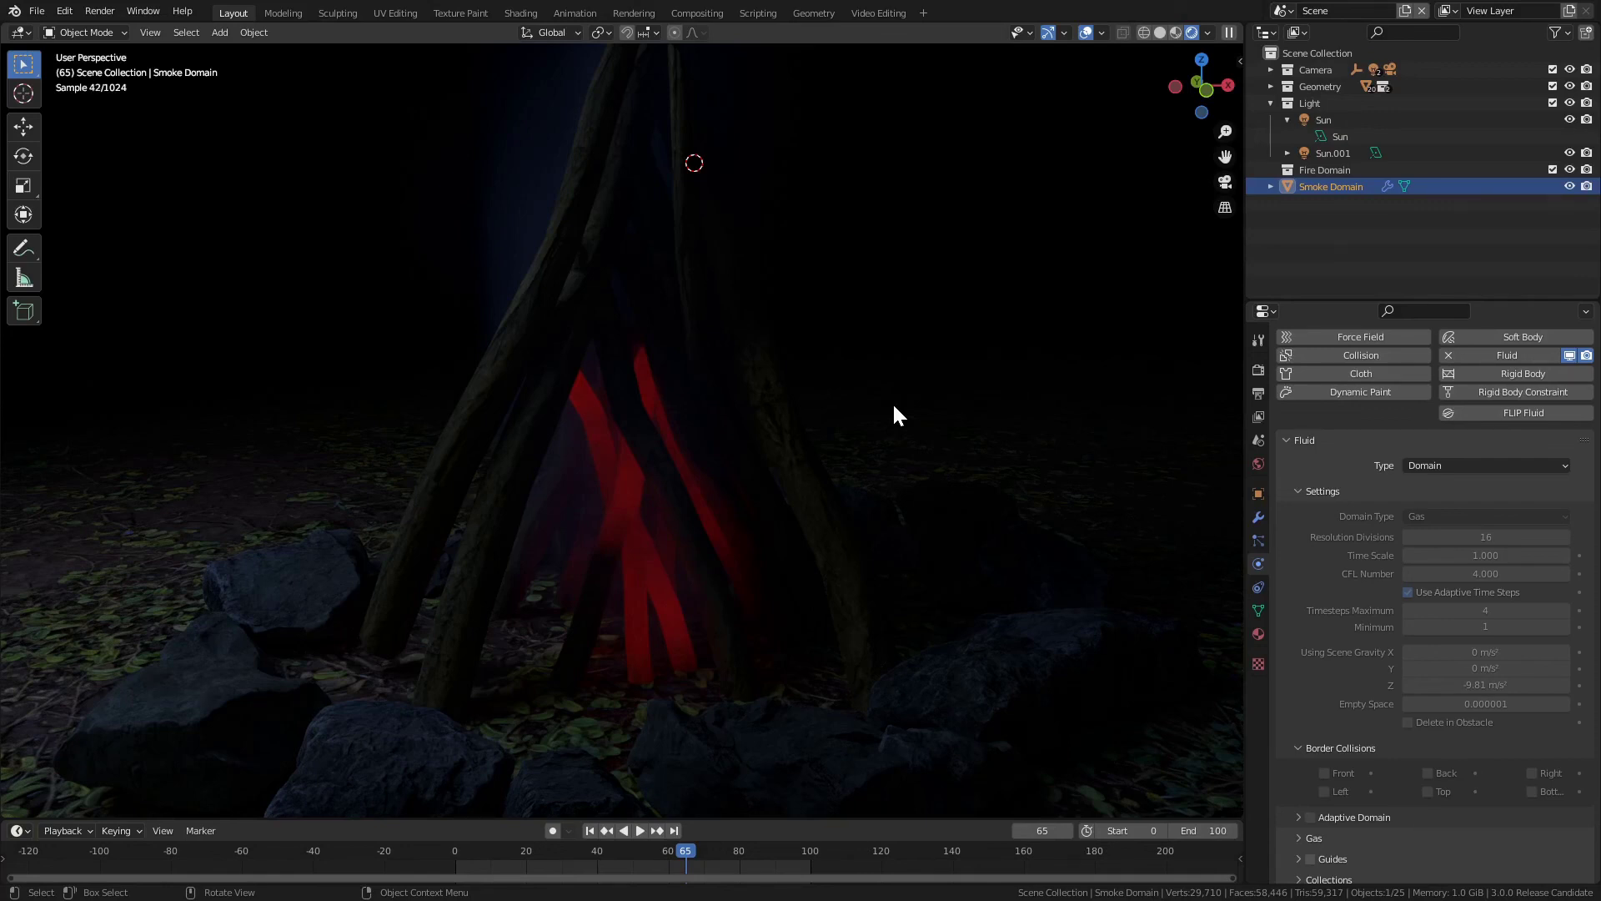
middle_click_drag(892, 402, 818, 388)
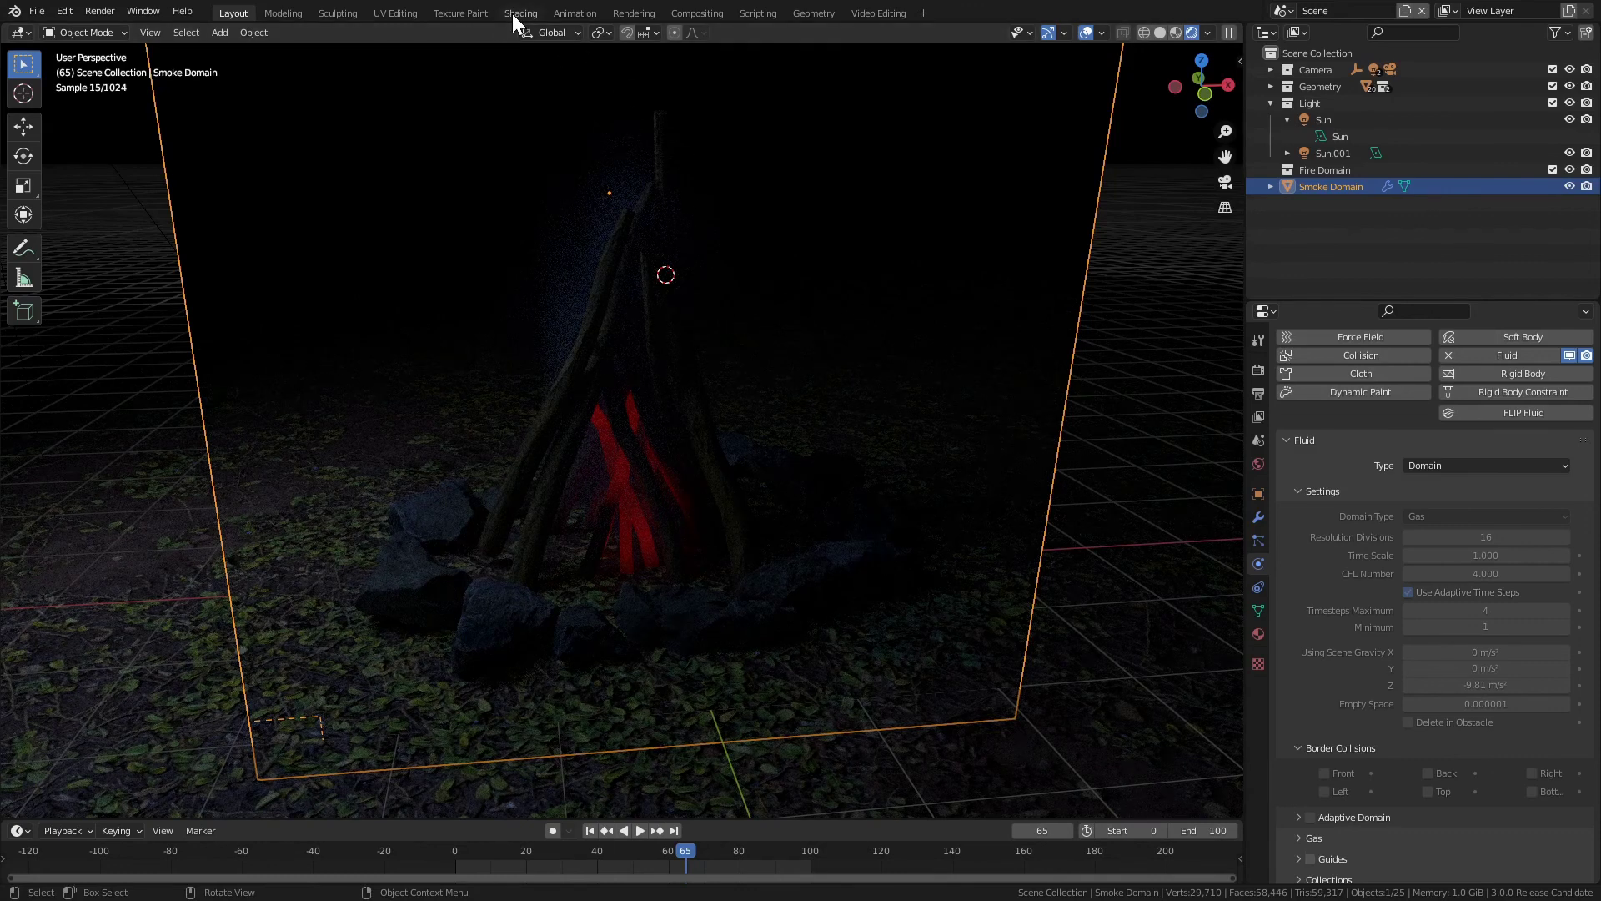
In the Shading workspace, set the Principled Volume's Blackbody Intensity to 1, then to 10.
key("ctrl+Page_Down")
key("ctrl+Page_Down")
key("ctrl+Page_Down")
key("ctrl+Page_Down")
key("ctrl+Page_Down")
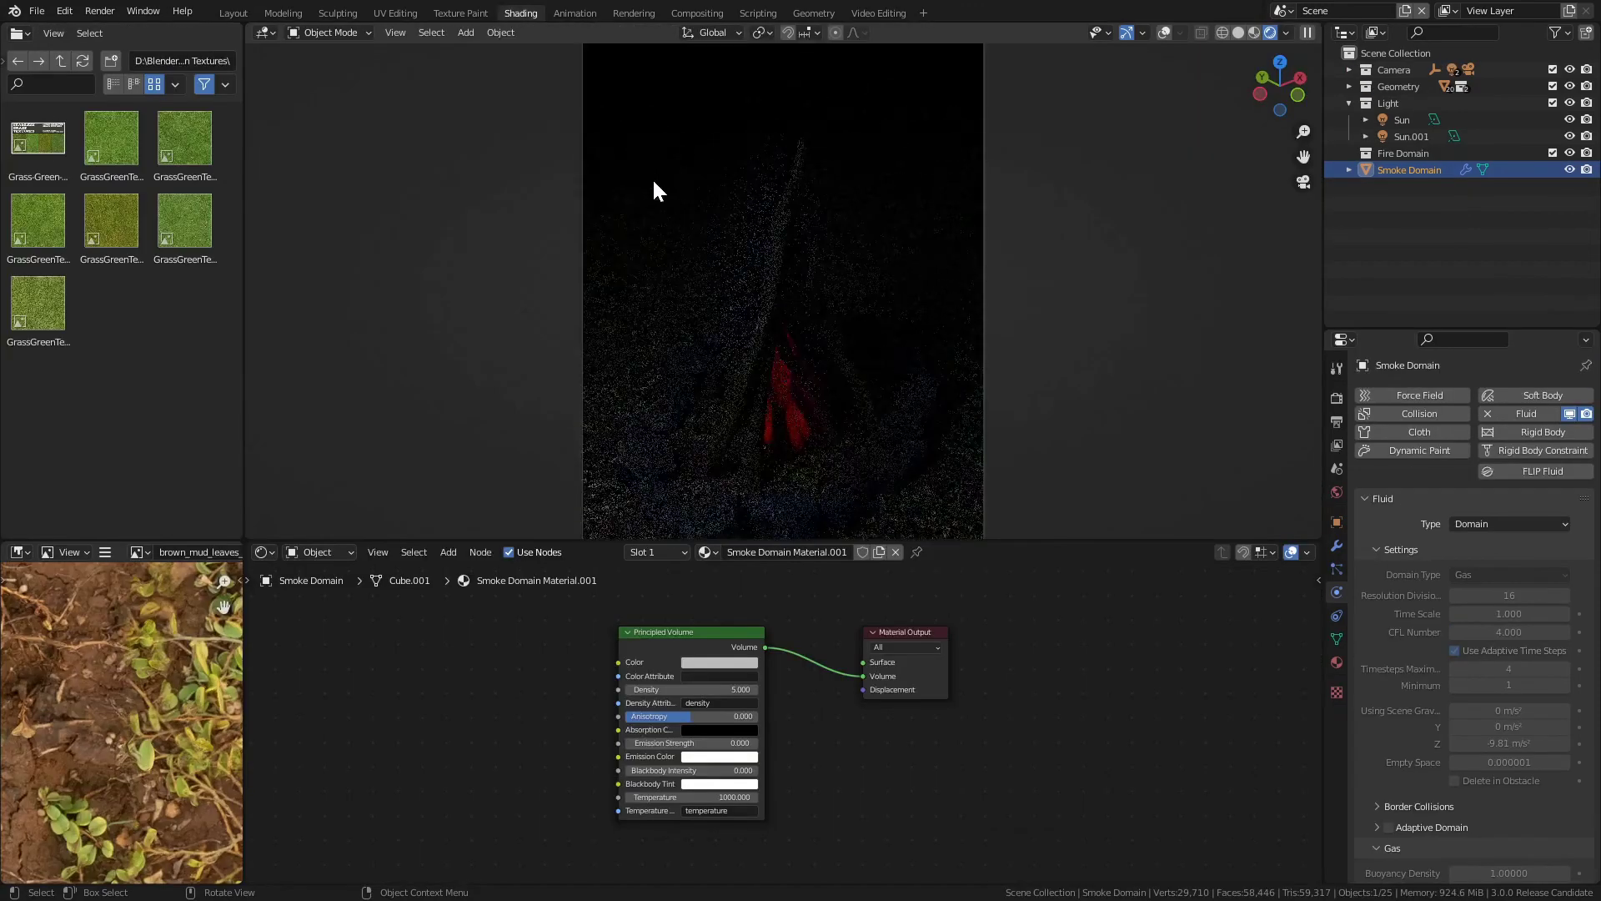
middle_click_drag(792, 660, 859, 640)
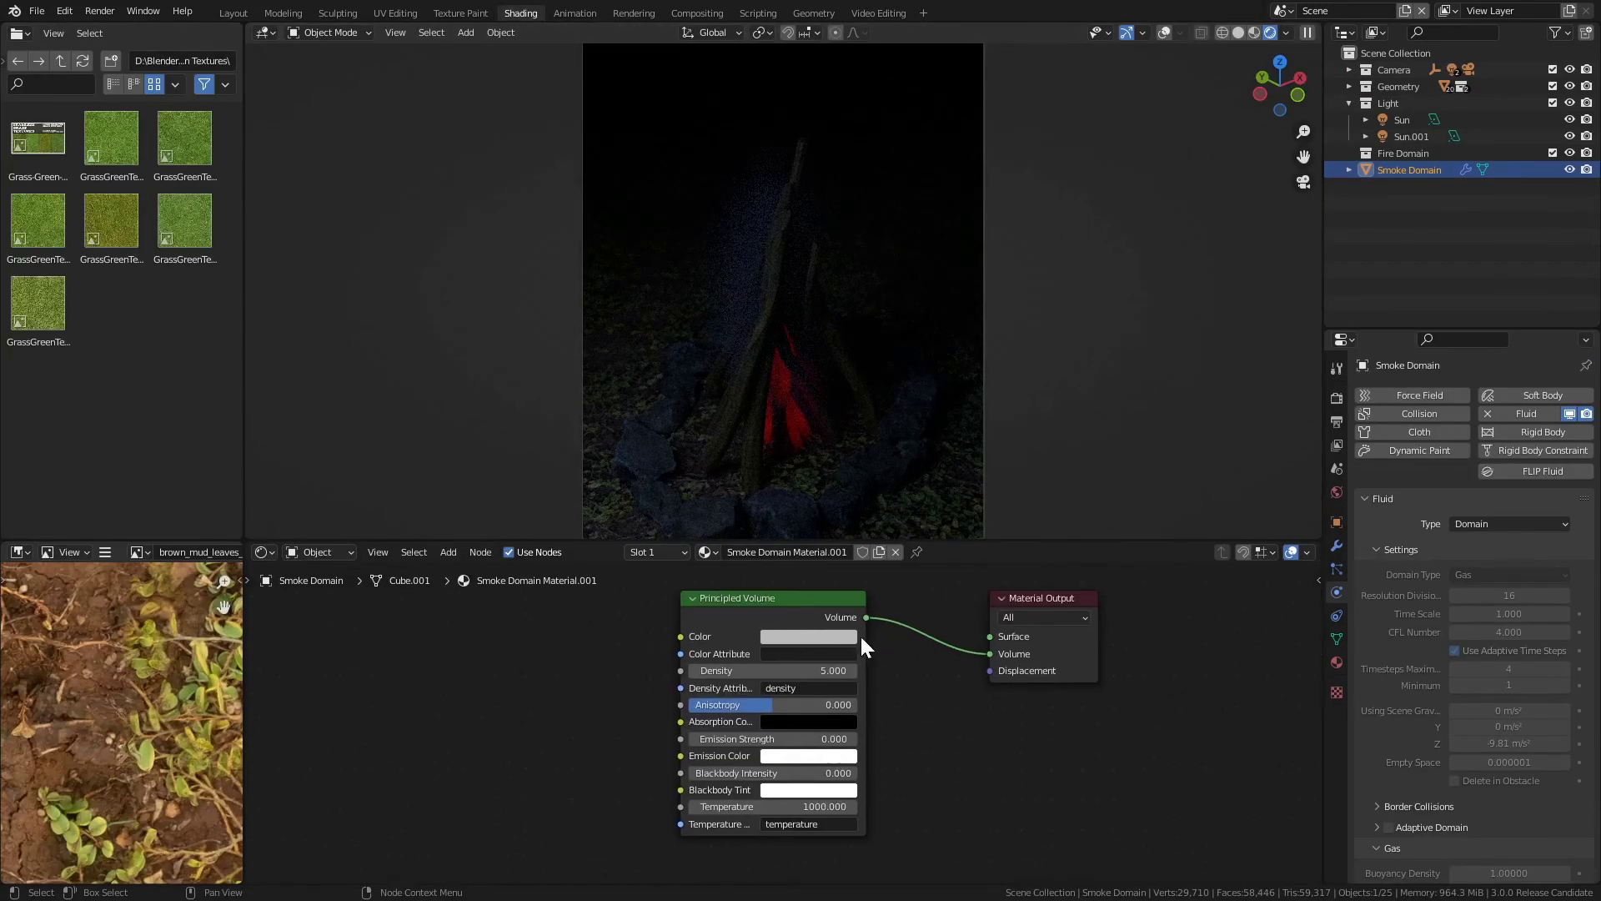
left_click(754, 769)
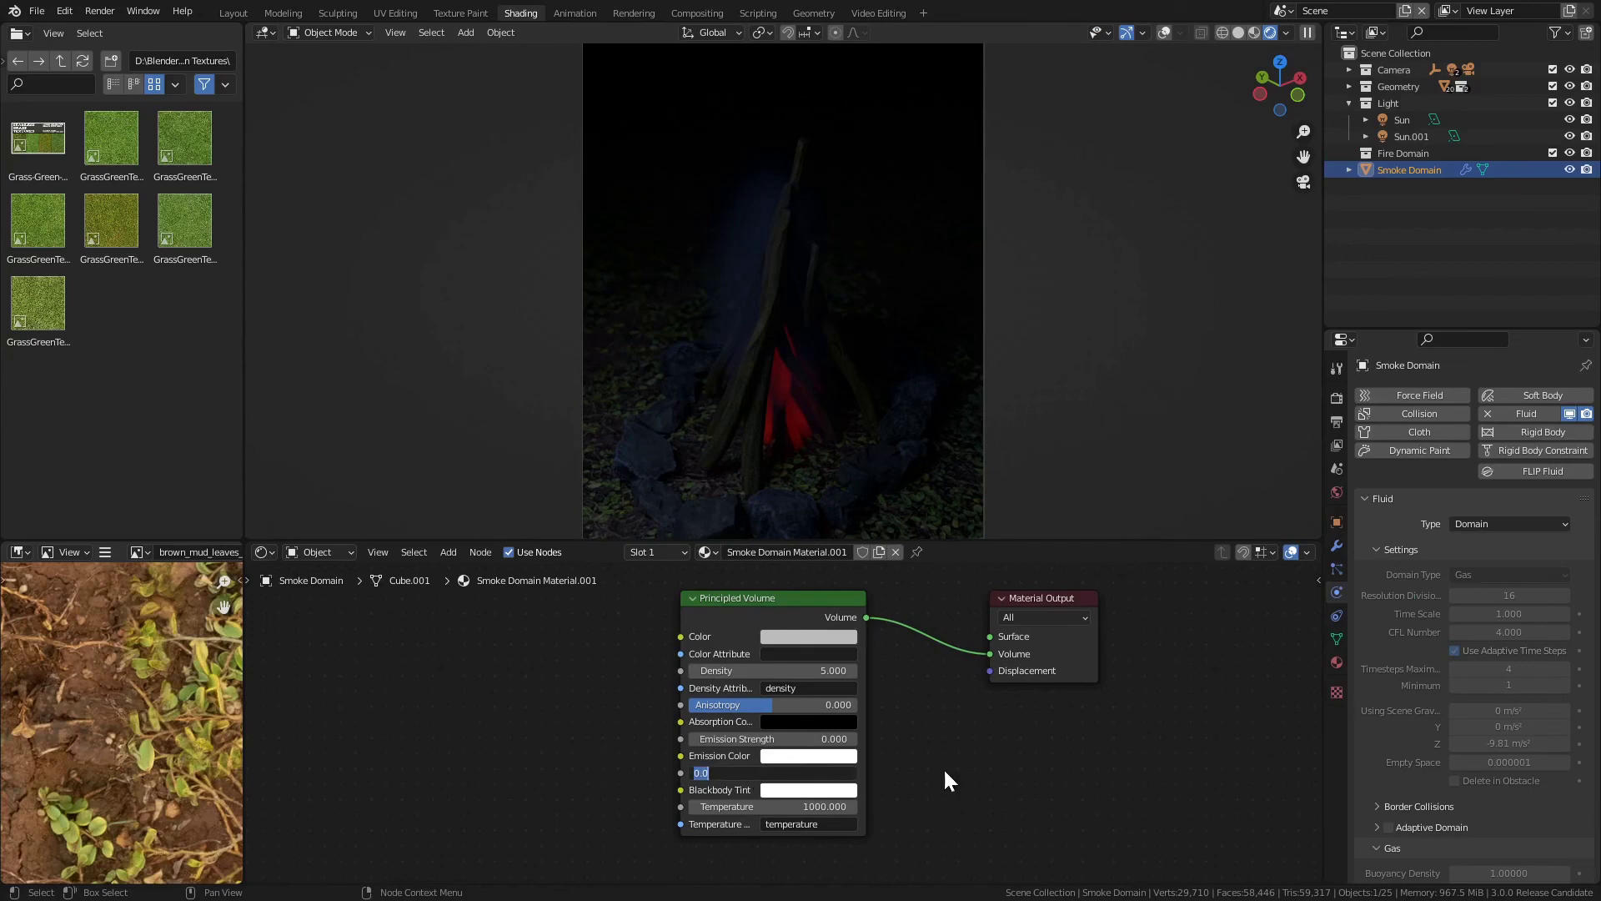
type("1")
key("Return")
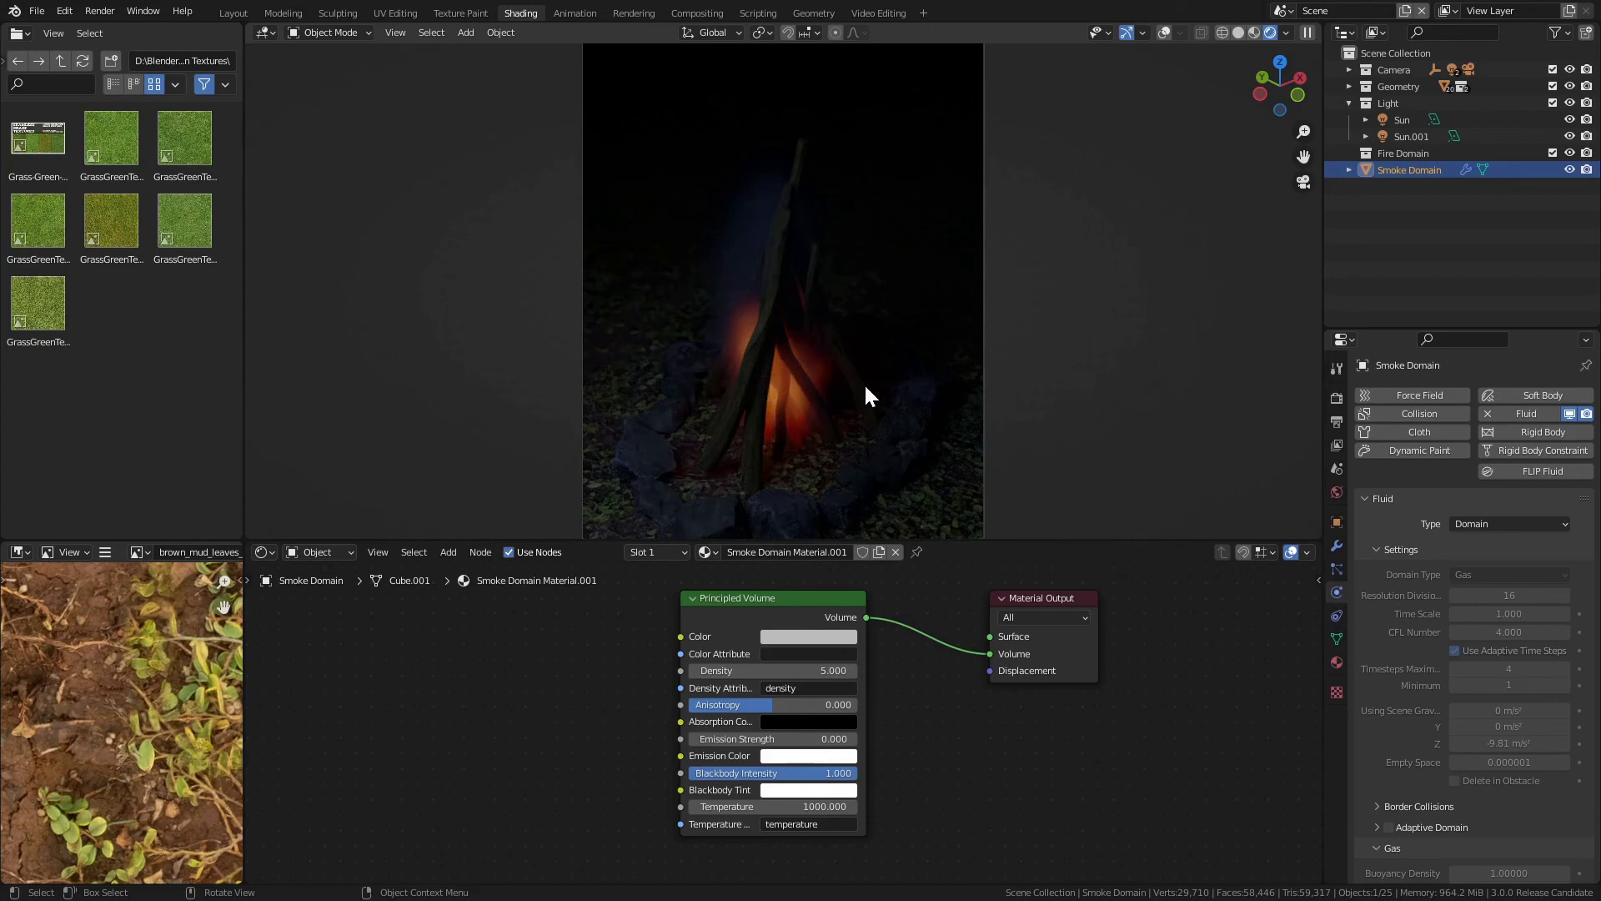
double_click(788, 775)
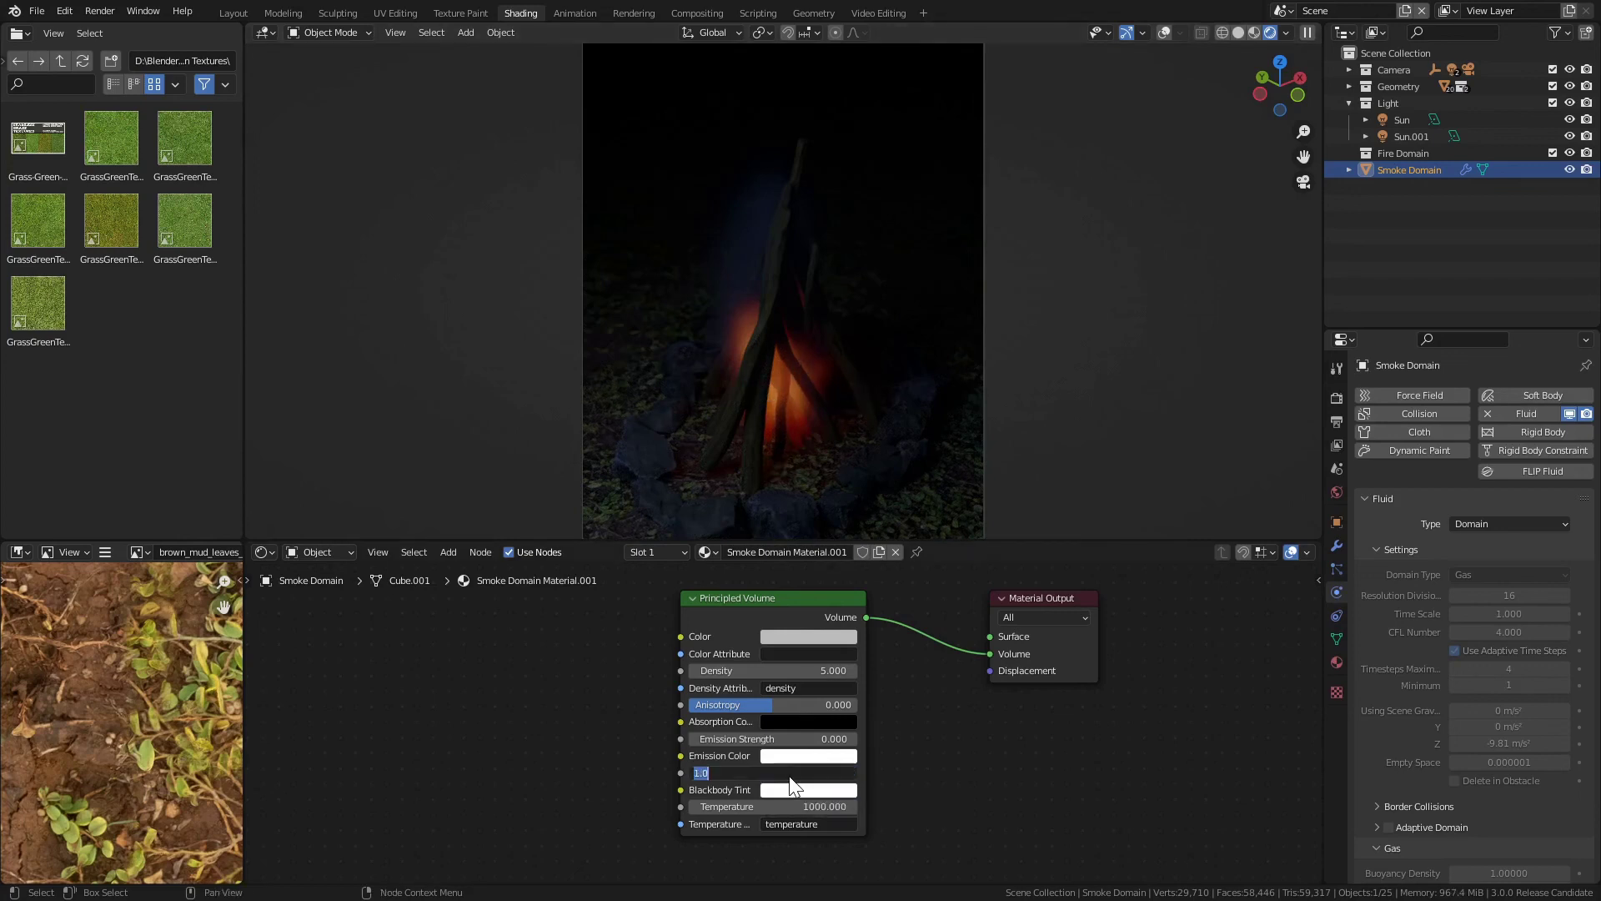
type("10")
key("Return")
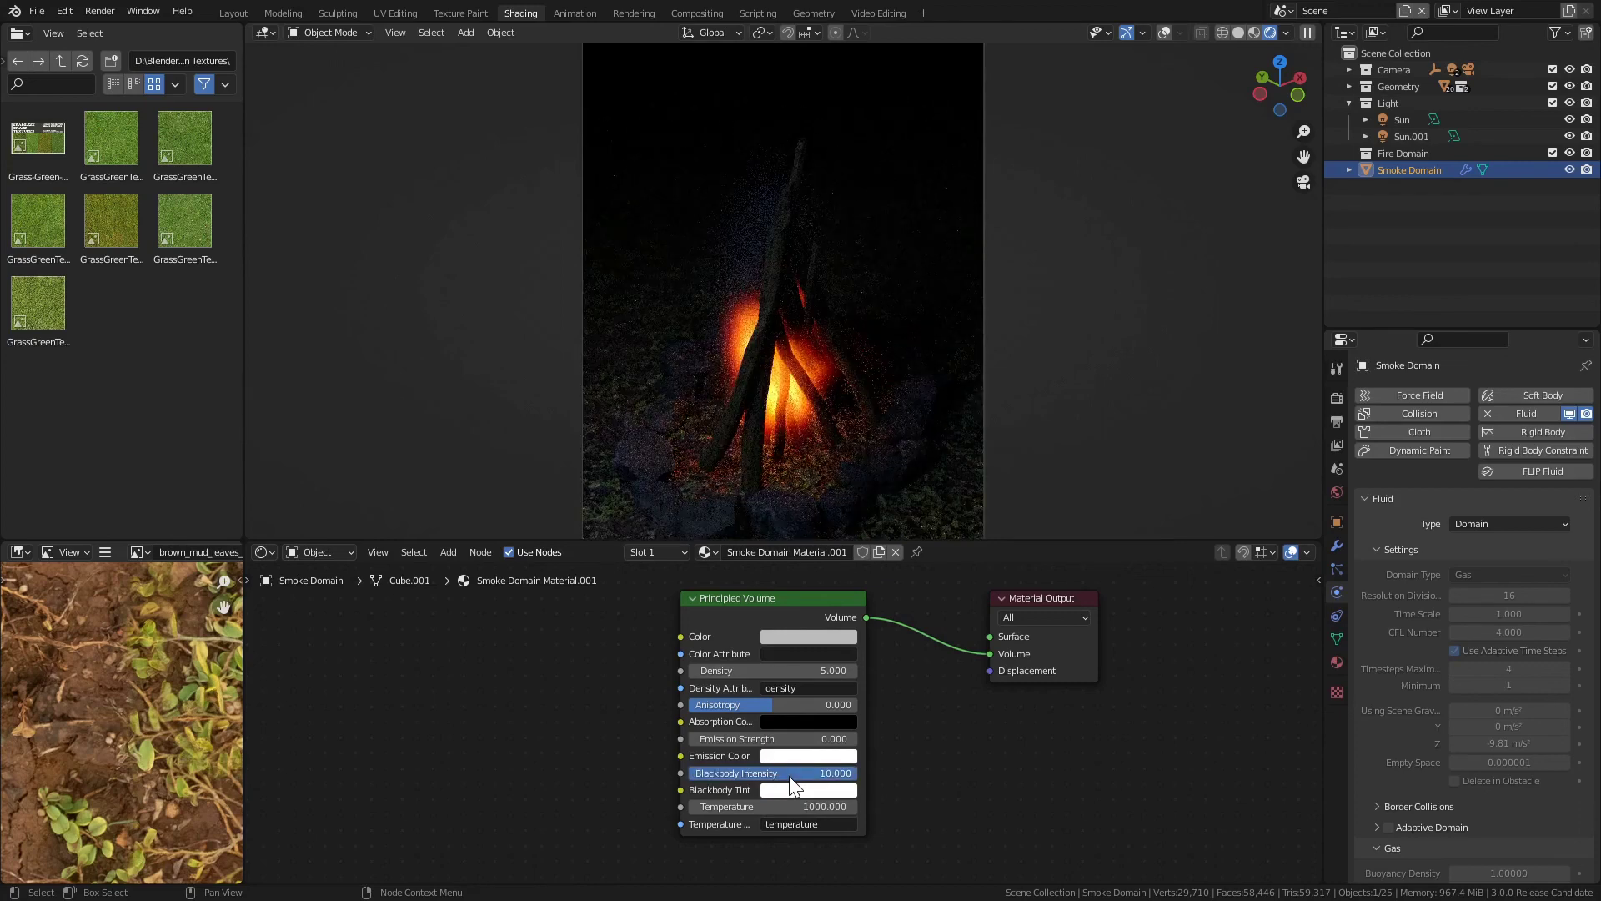